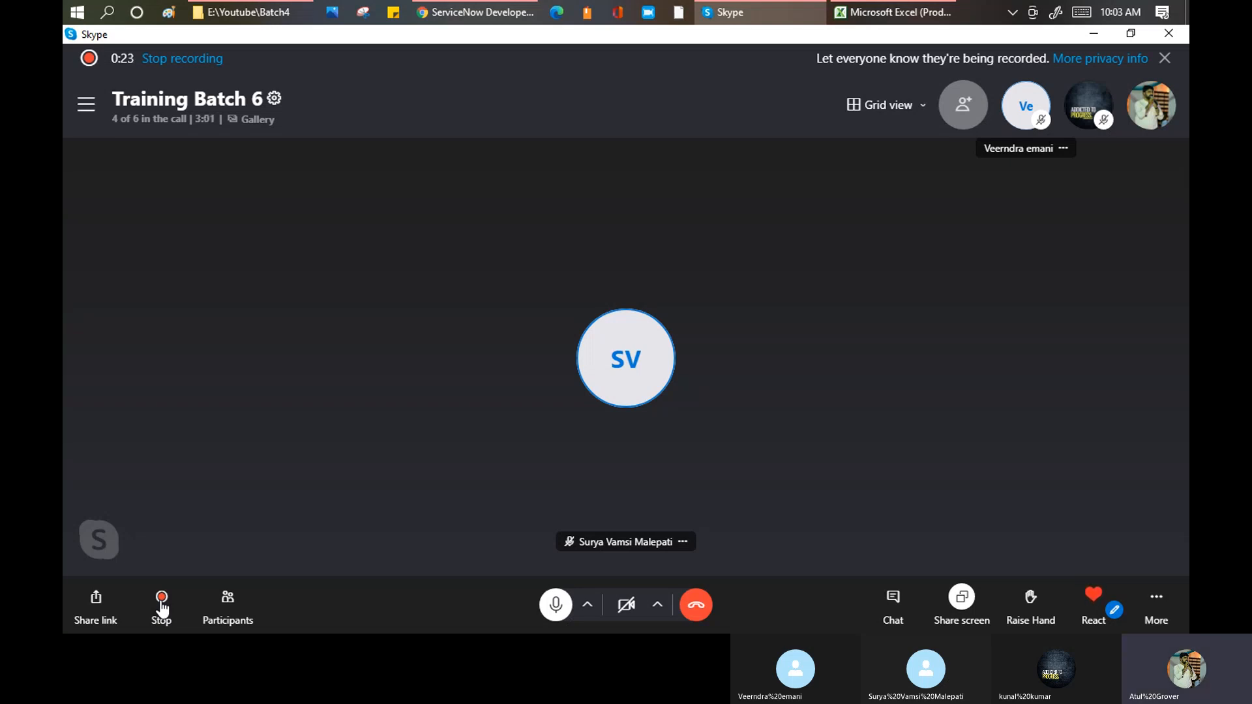
Step: Switch to the ServiceNow Developers page in Chrome and try to start building on instance dev86271
click(474, 13)
drag(945, 123, 996, 633)
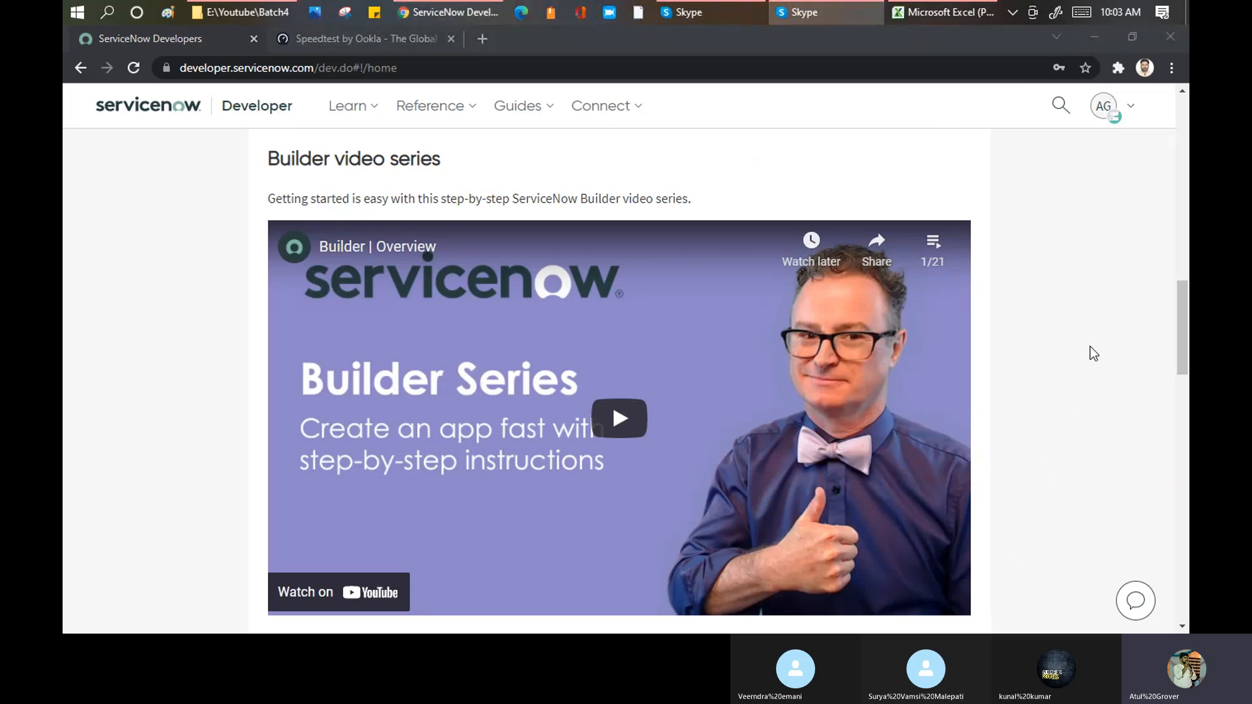
scroll(1089, 346, up, 15)
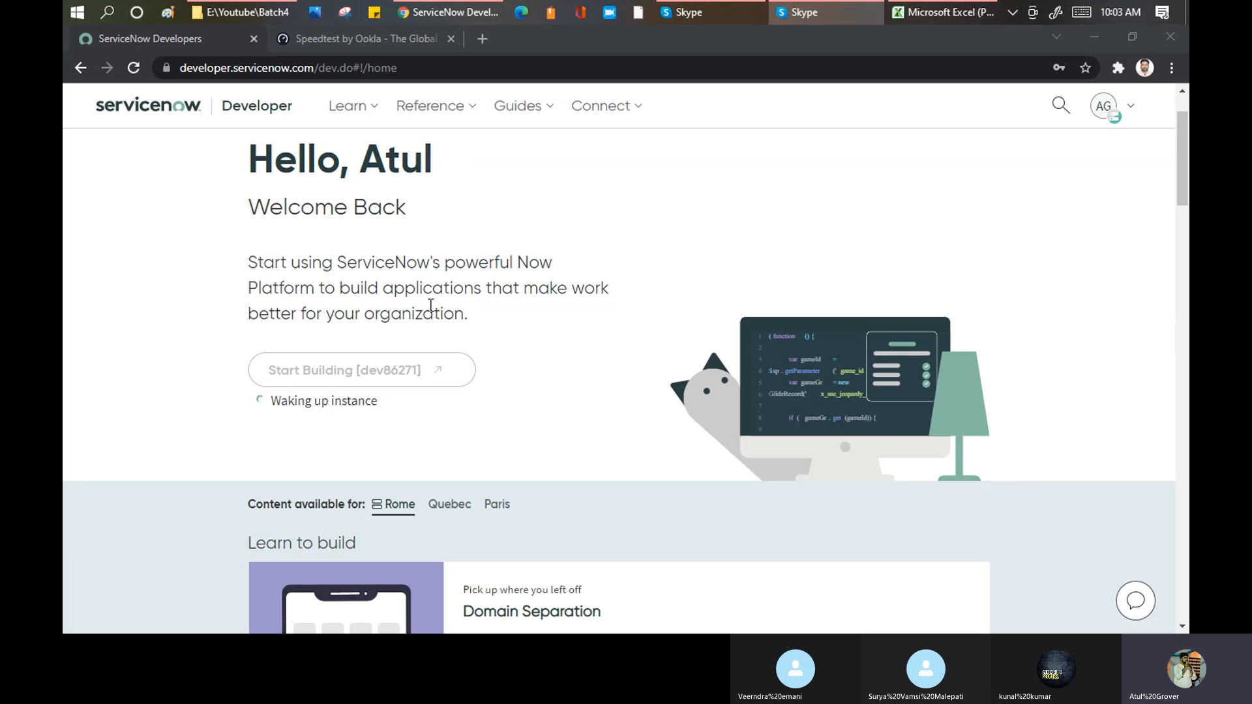
click(266, 369)
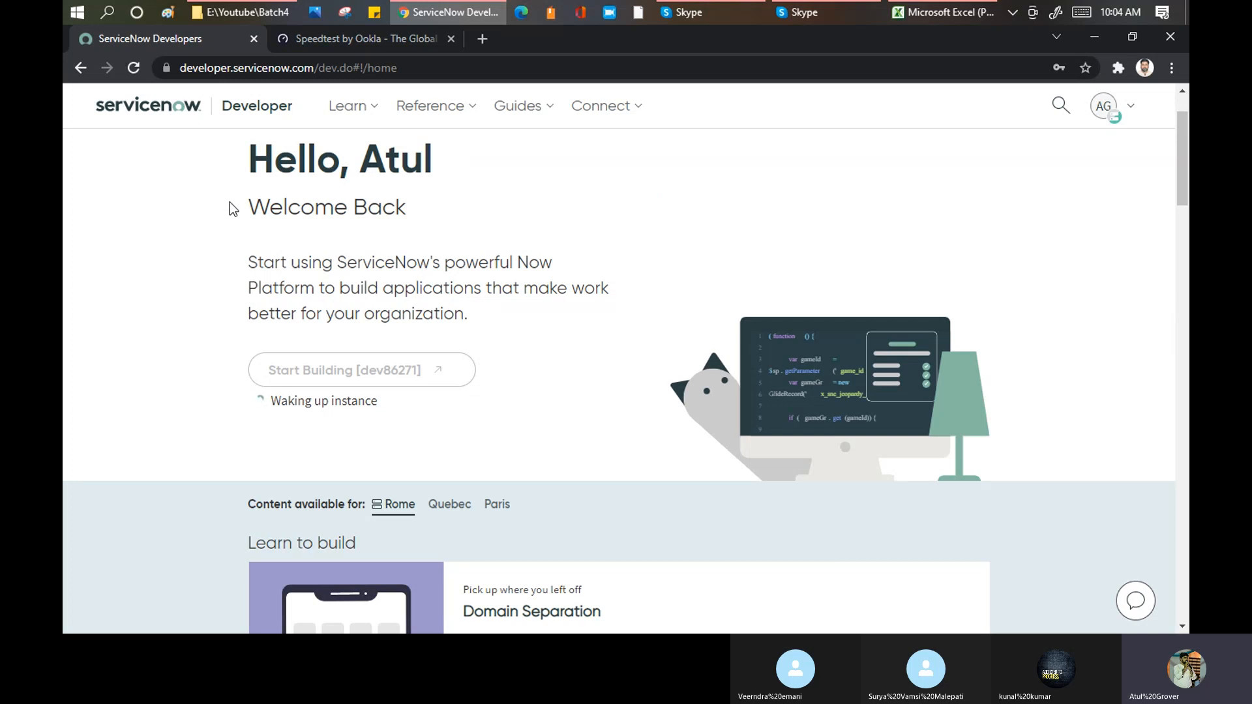
Step: Open dev86271.service-now.com in a new browser tab
click(486, 39)
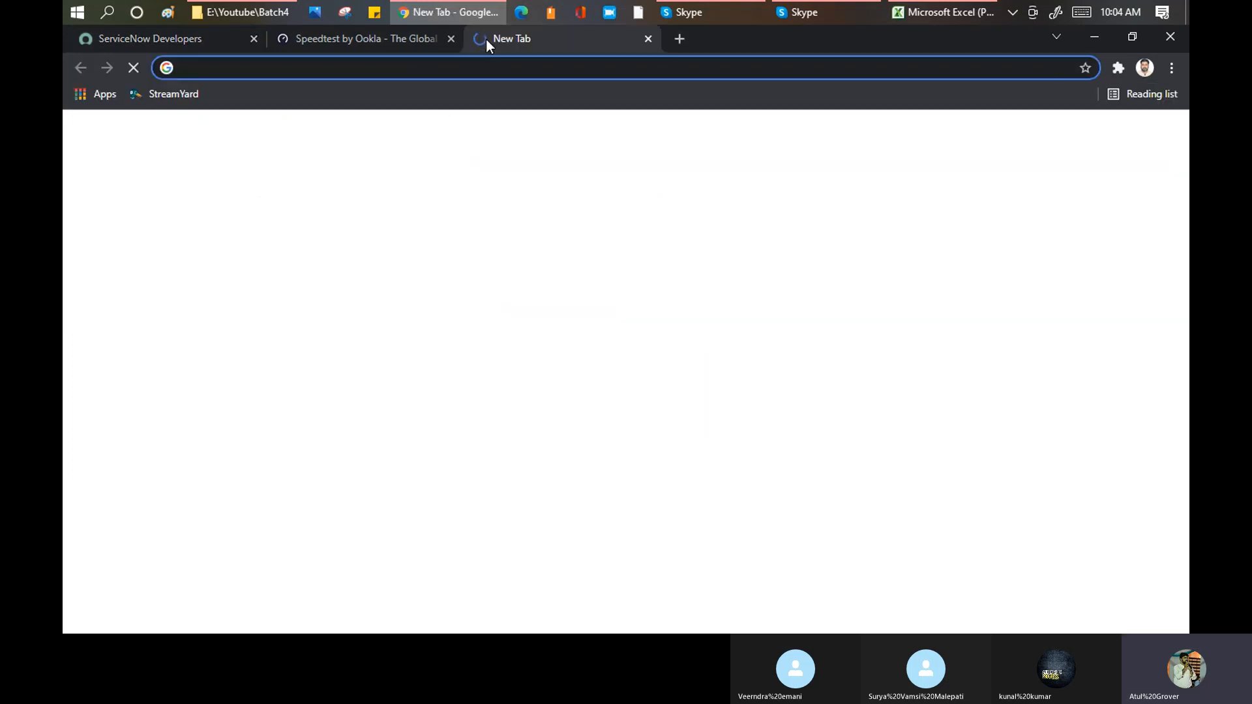
text(dev)
key(Return)
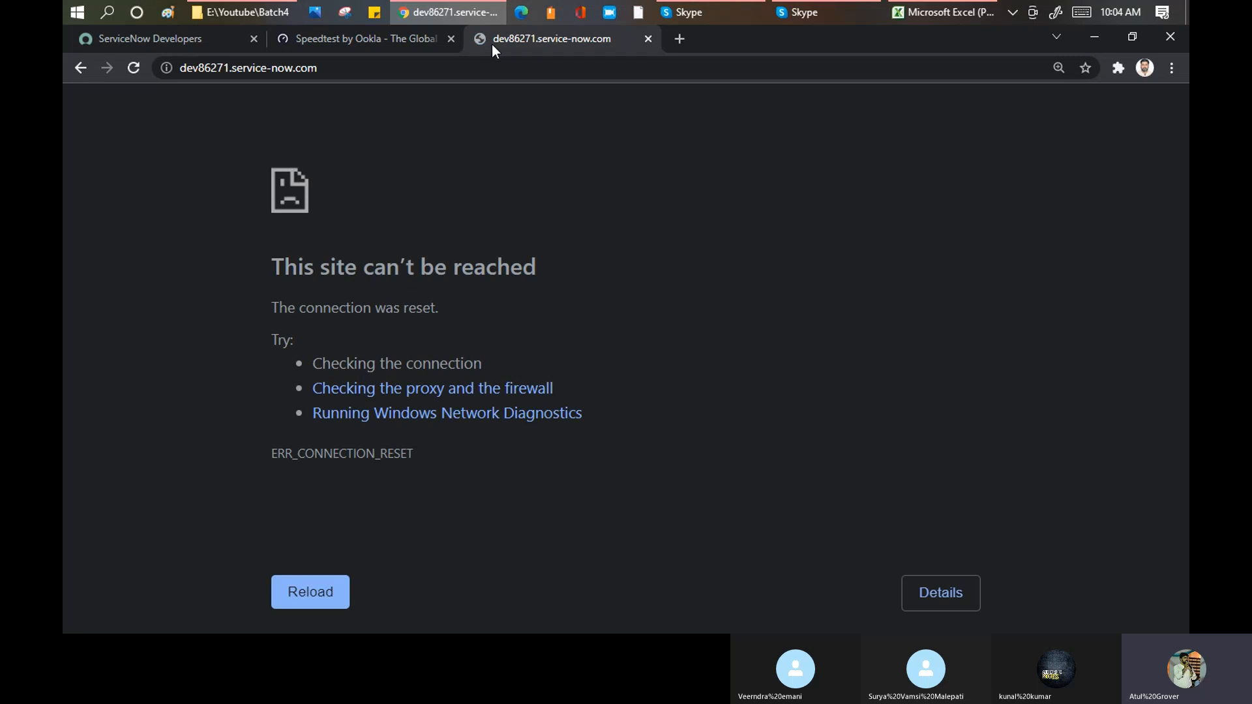
Step: Return to the ServiceNow Developers page and refresh the developer instance through its instance actions
click(173, 37)
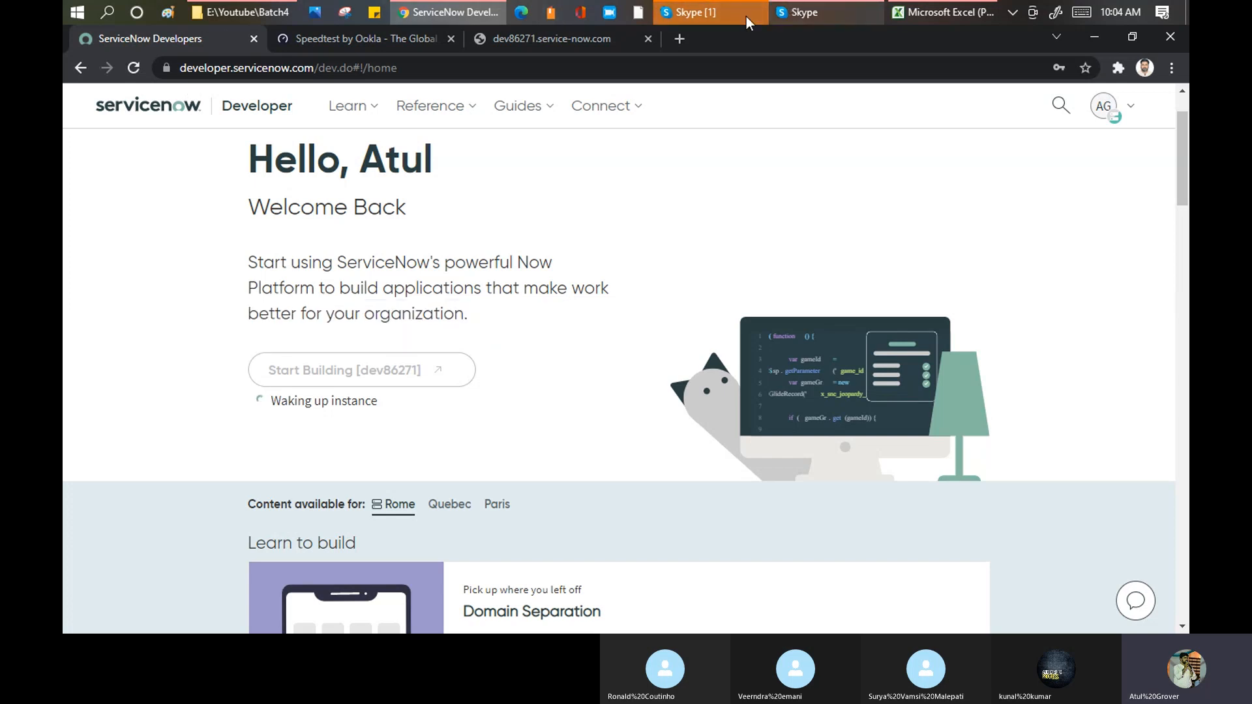
click(711, 19)
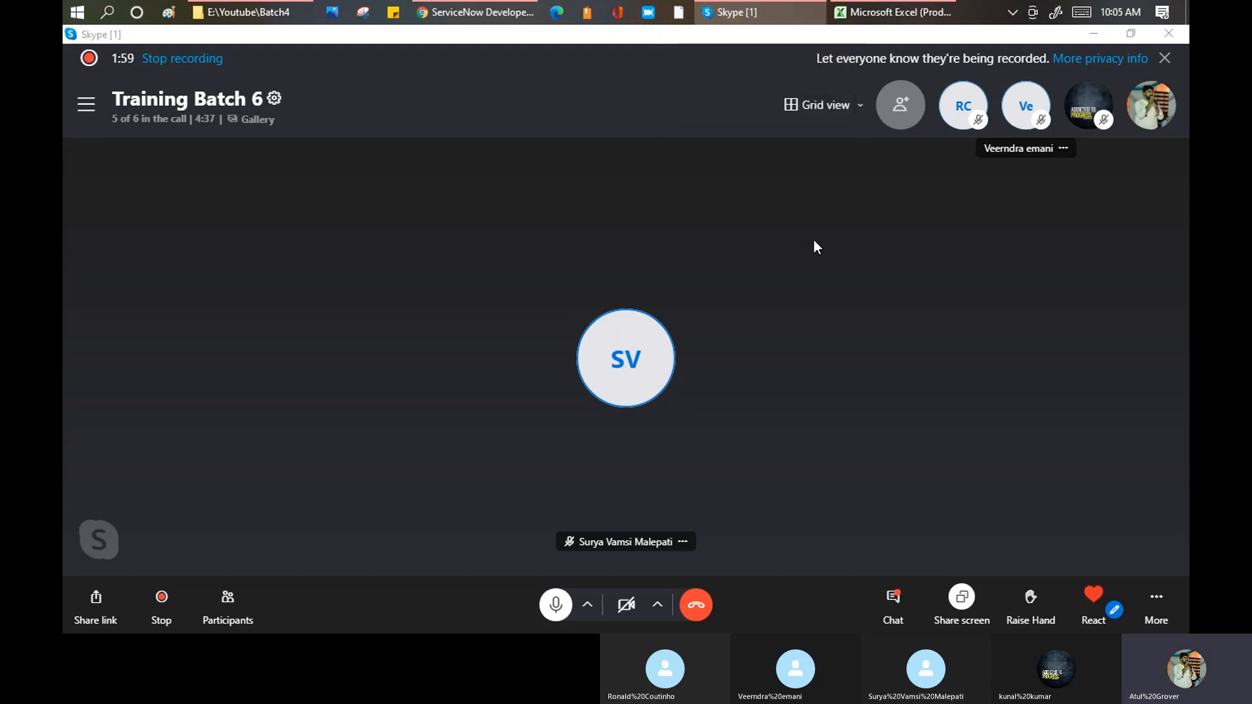
key(alt+Tab)
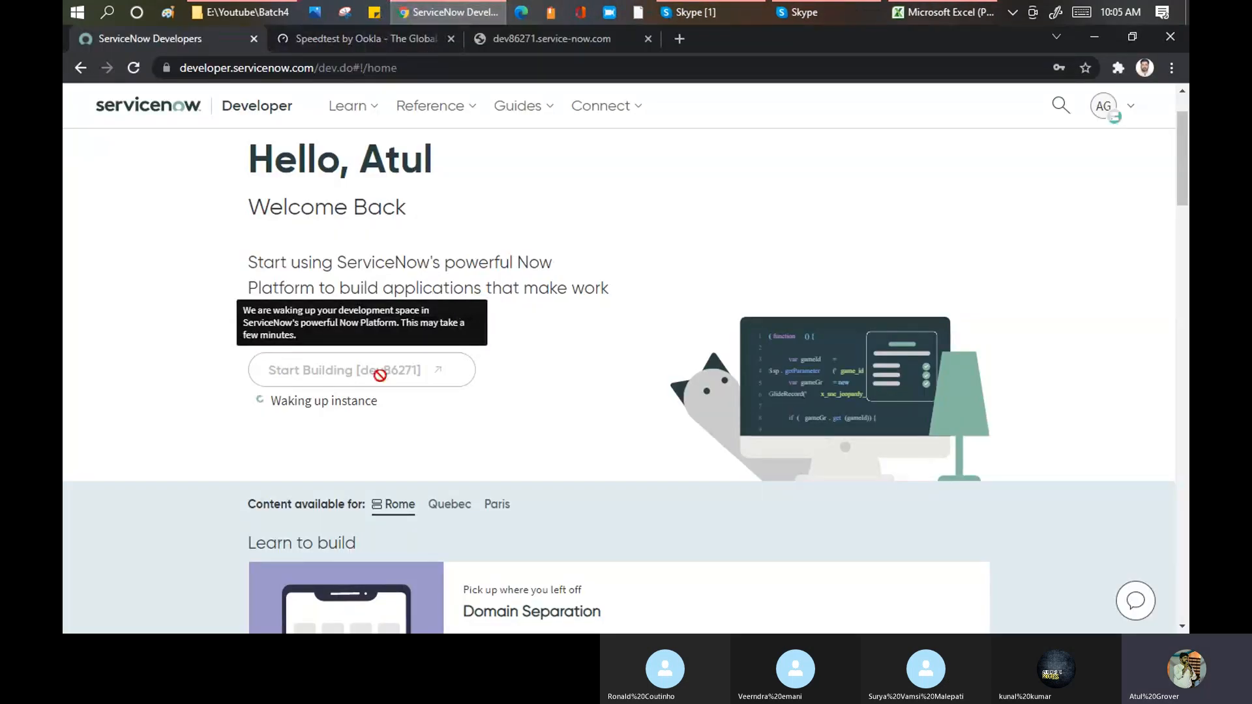
click(1103, 107)
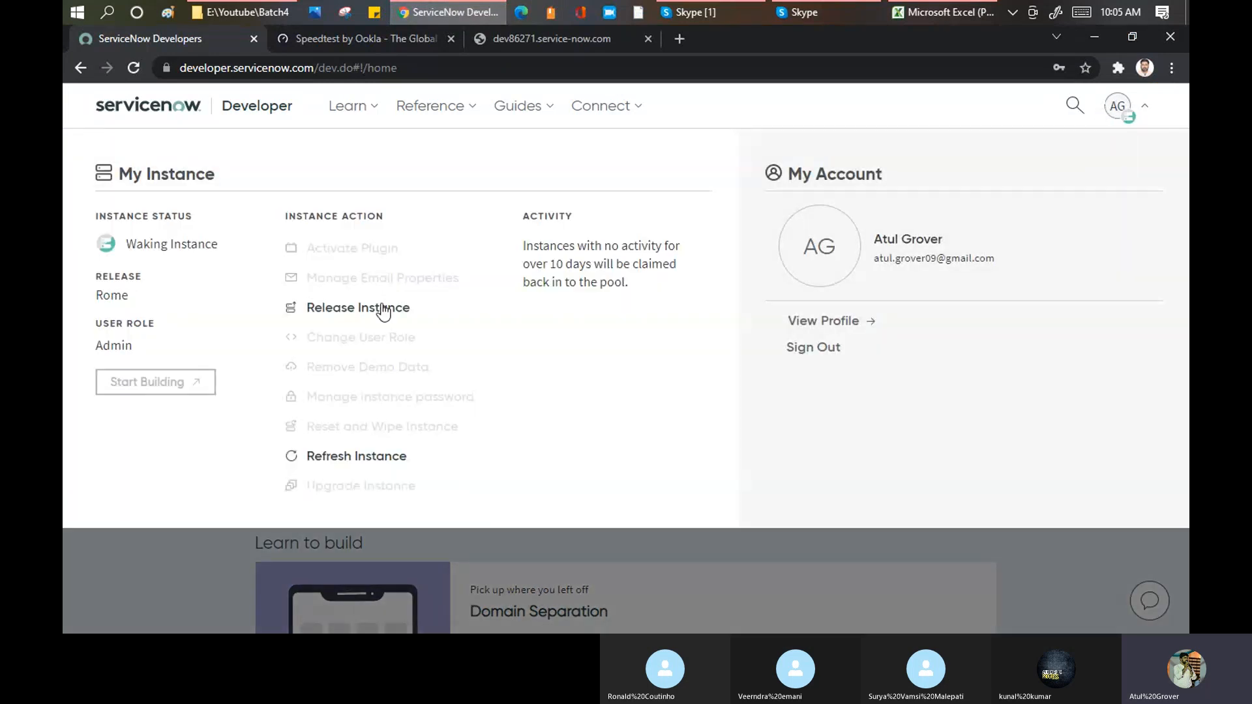
click(369, 458)
click(371, 457)
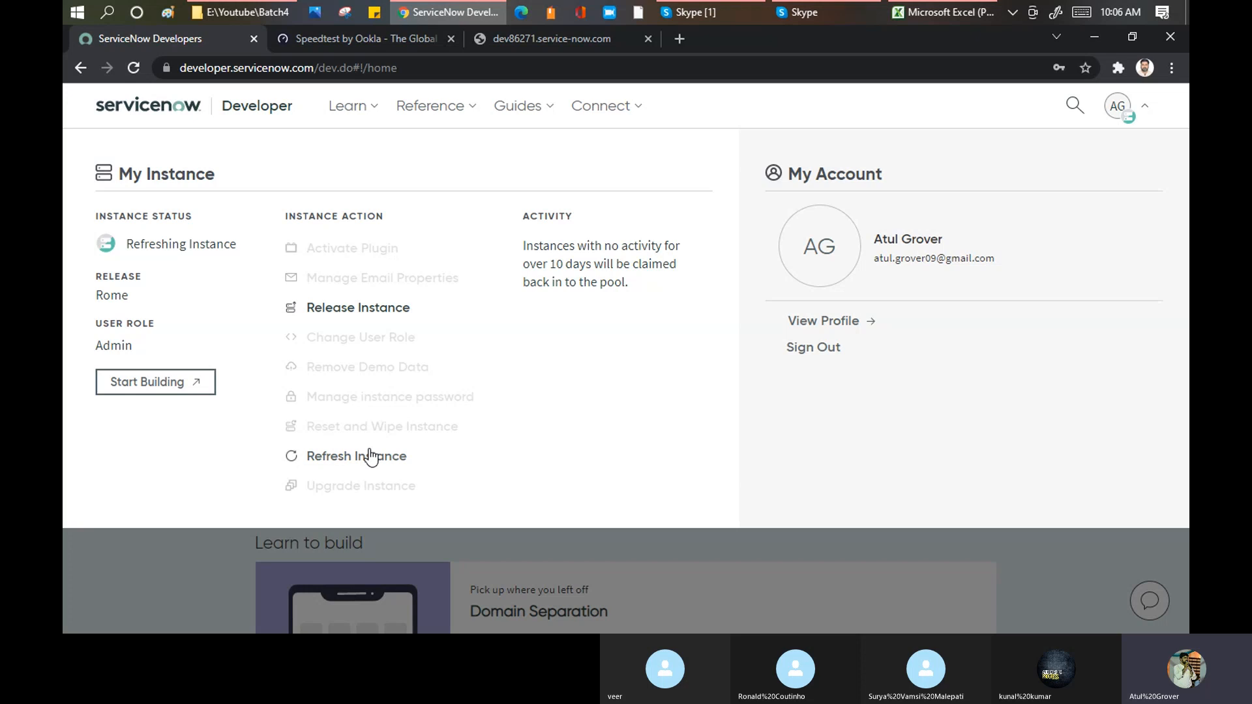
click(369, 457)
Step: Go back to the instance's tab and load dev86271.service-now.com again
click(564, 38)
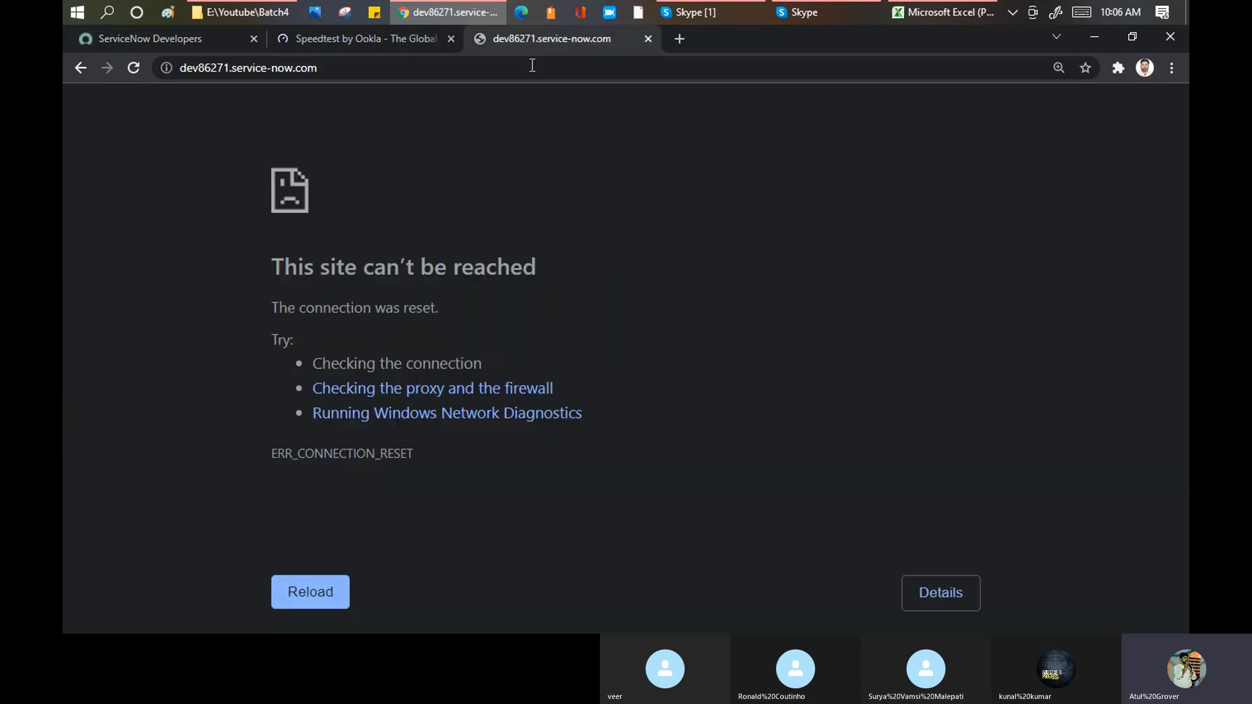
click(529, 69)
key(Return)
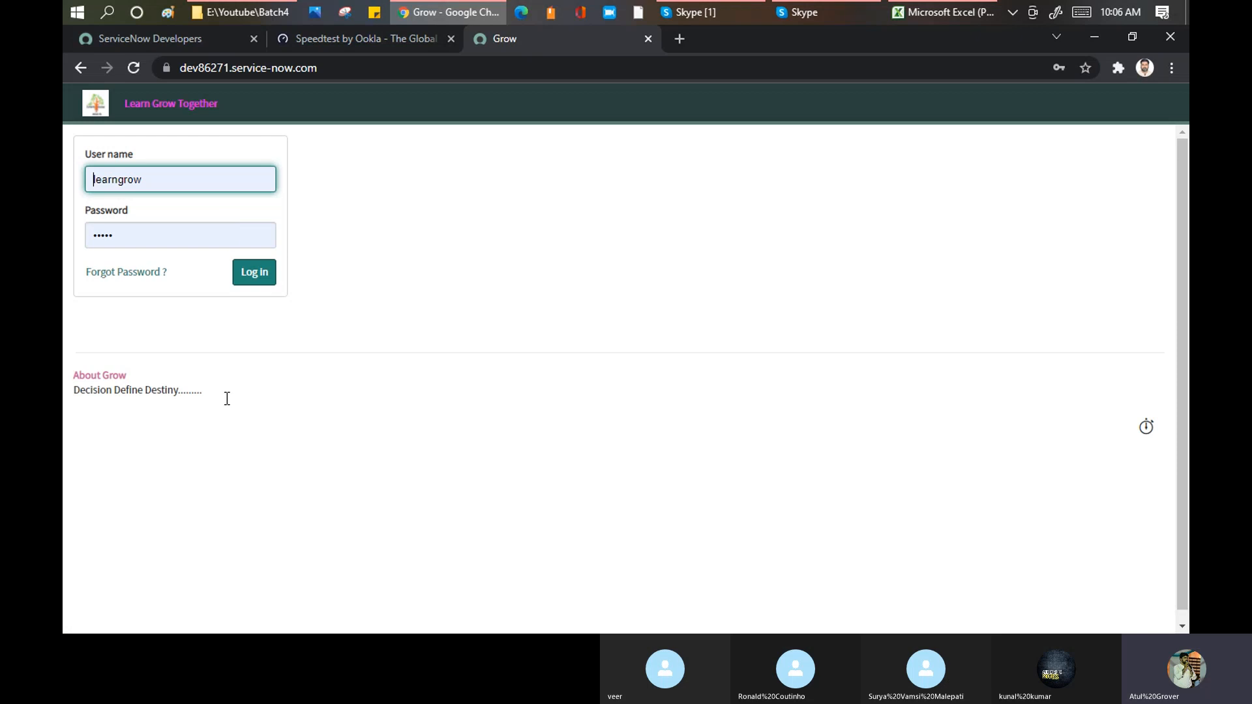
Step: Examine the About Grow heading and tagline beneath the login form, highlighting the text
drag(230, 397, 66, 383)
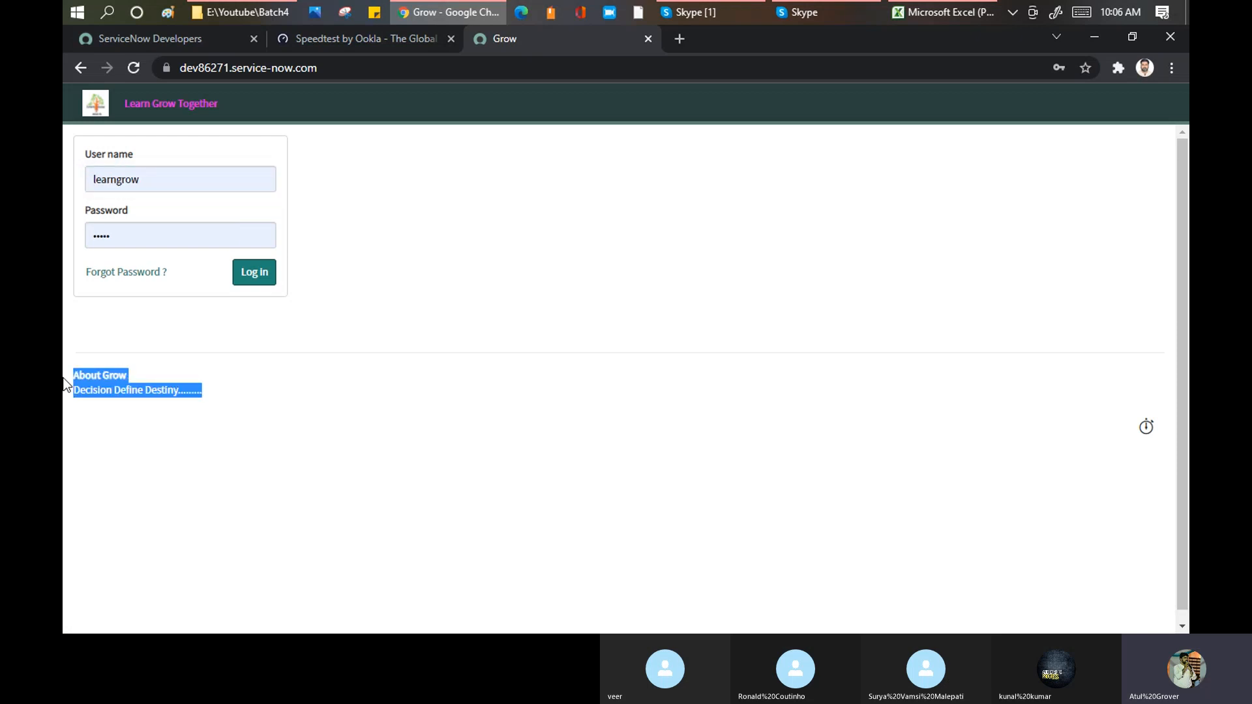
click(211, 399)
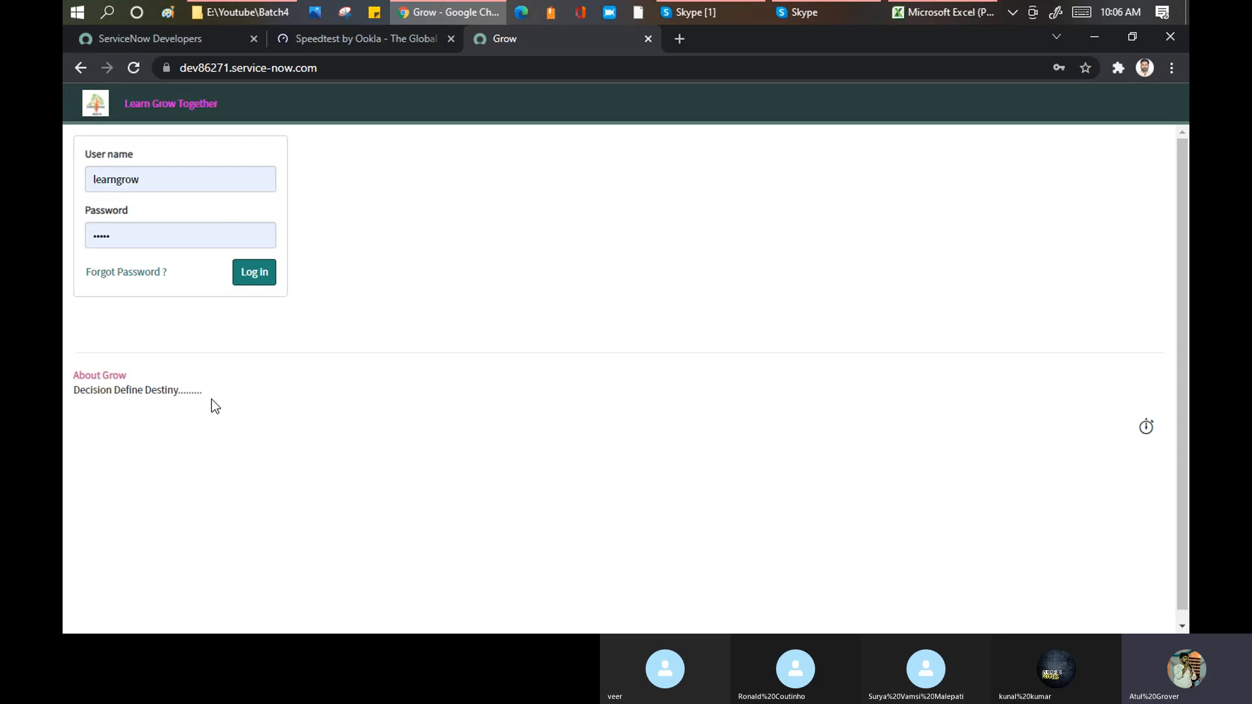
drag(67, 405, 70, 389)
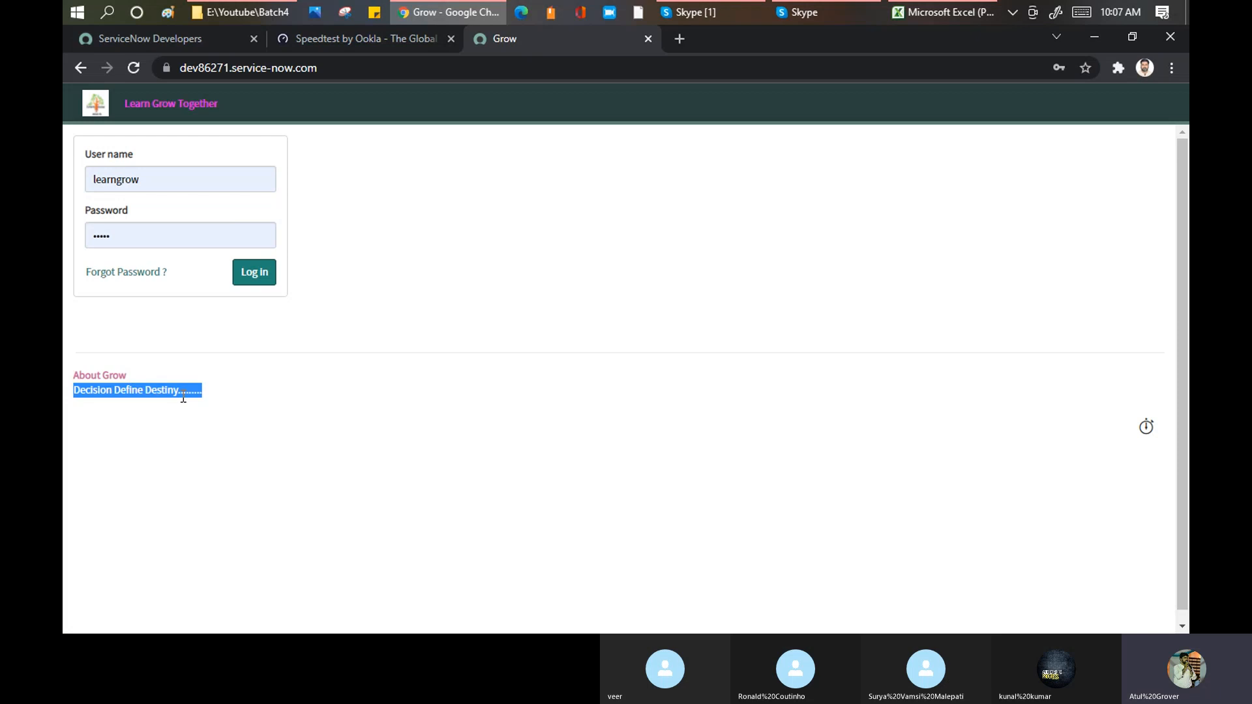
drag(75, 376, 226, 404)
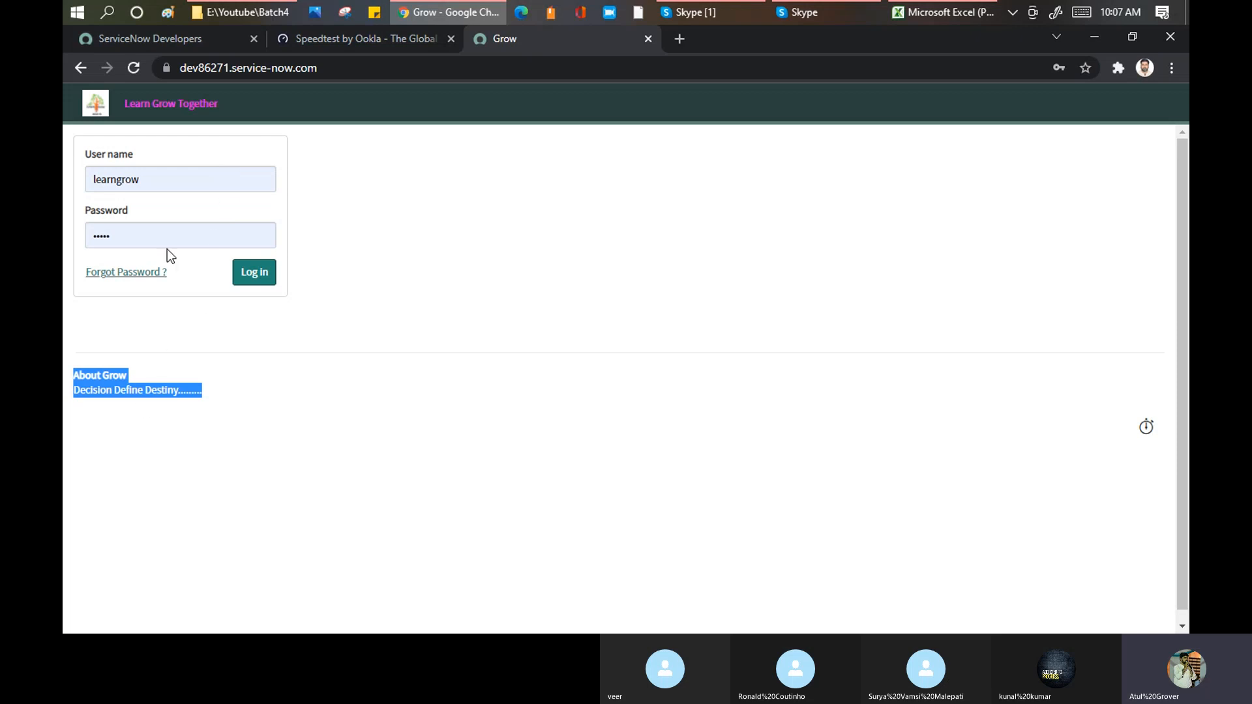
Step: Log in to the instance with the prefilled credentials and run a global search for "Learn"
click(252, 275)
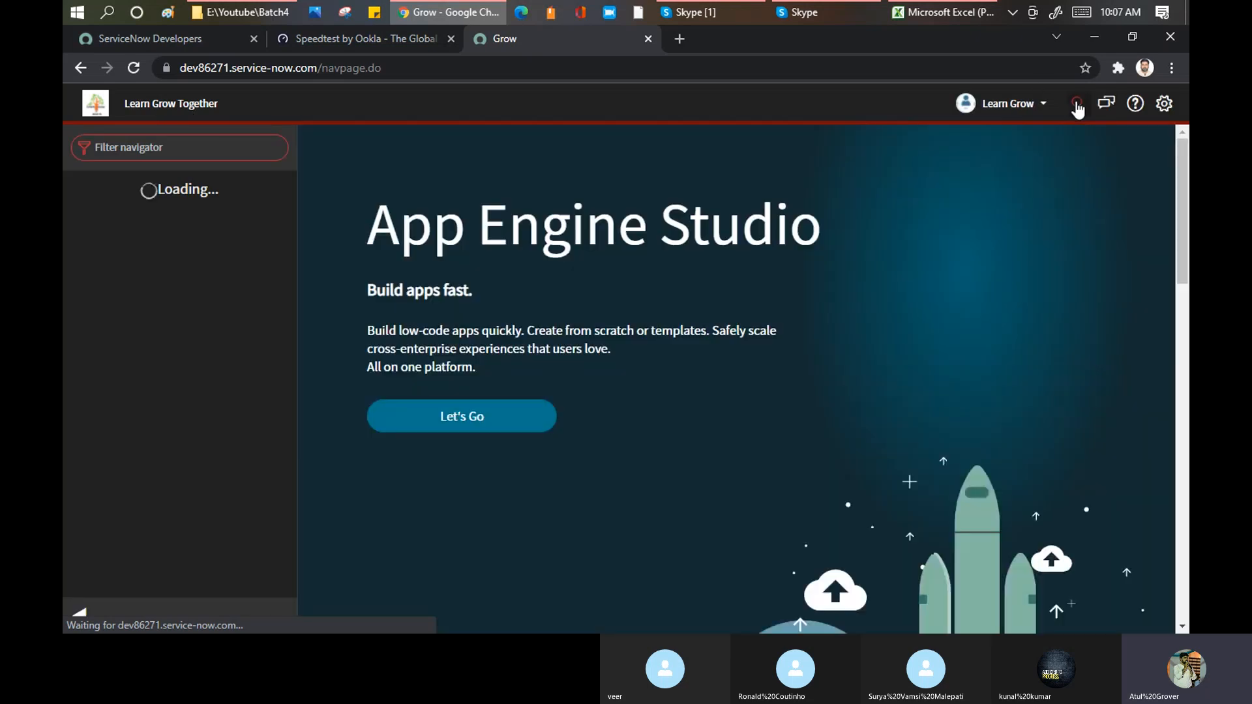
click(1076, 103)
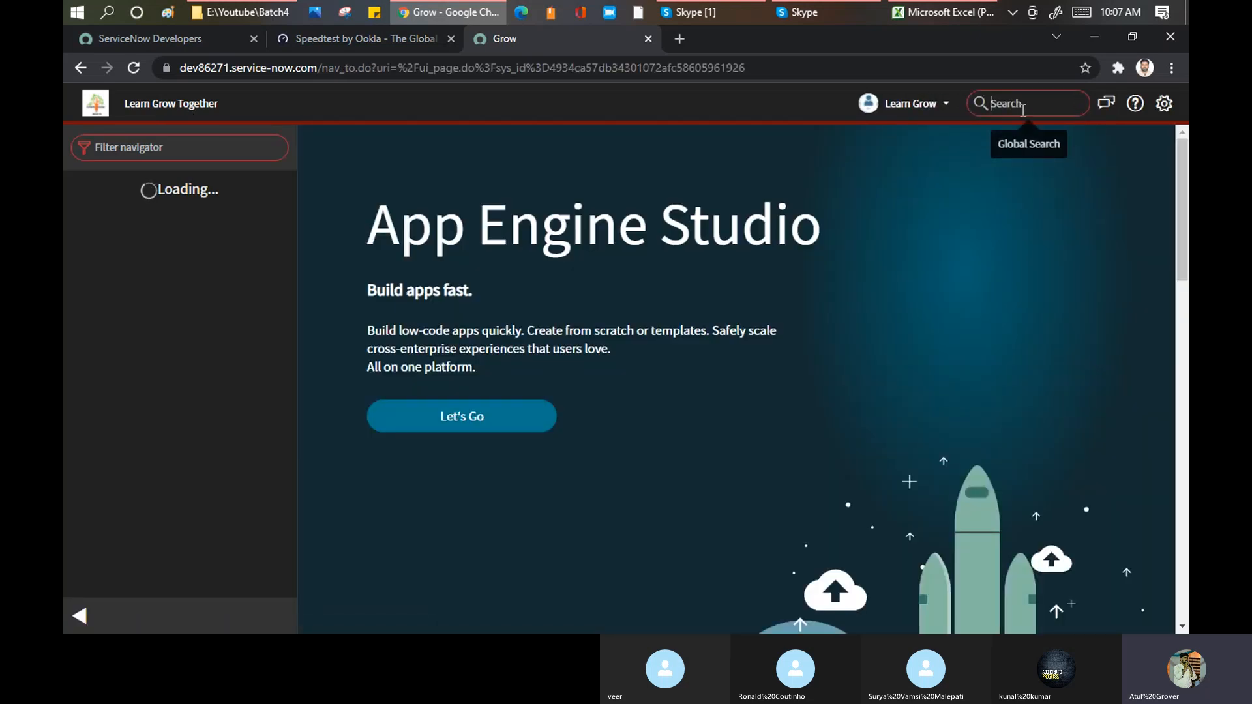
text(Learn)
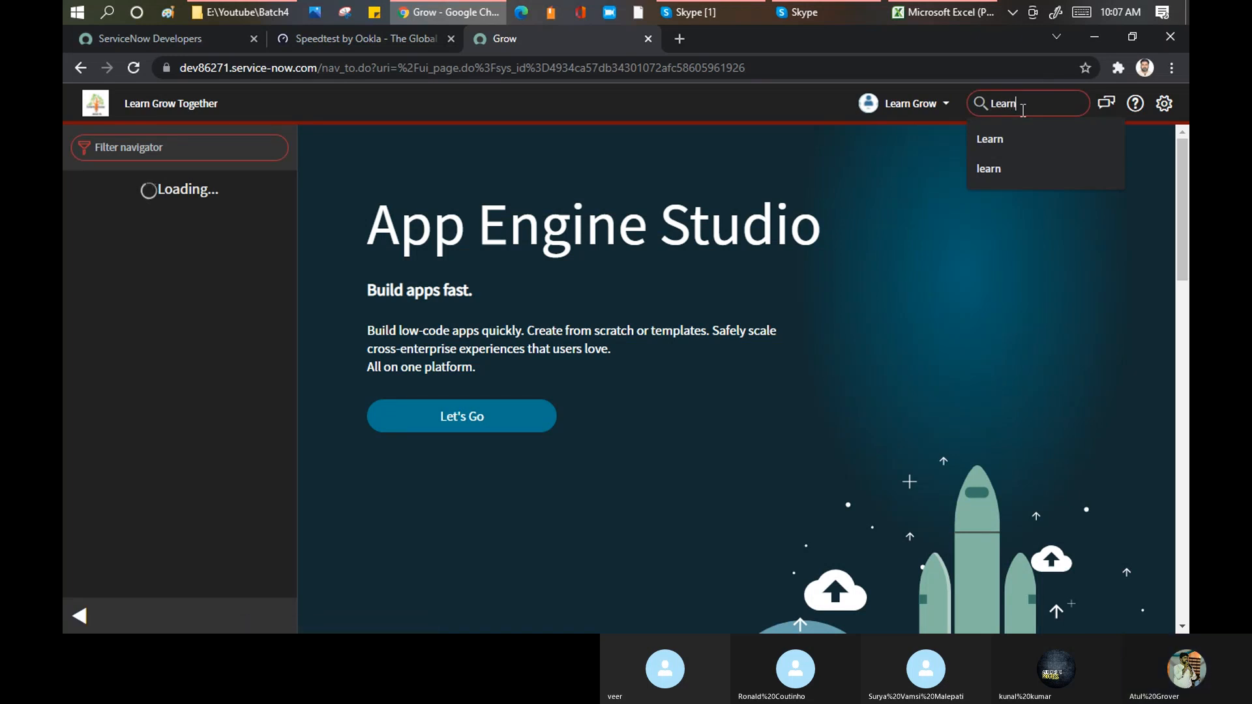
key(Return)
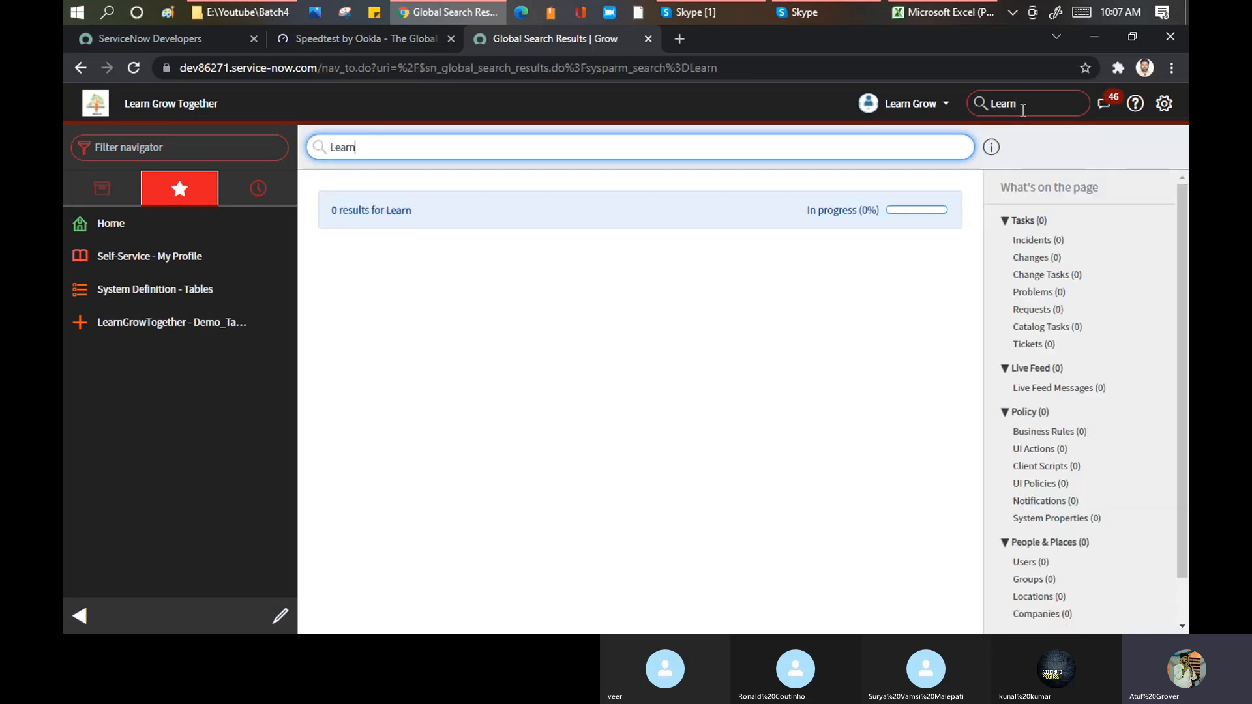
click(1023, 110)
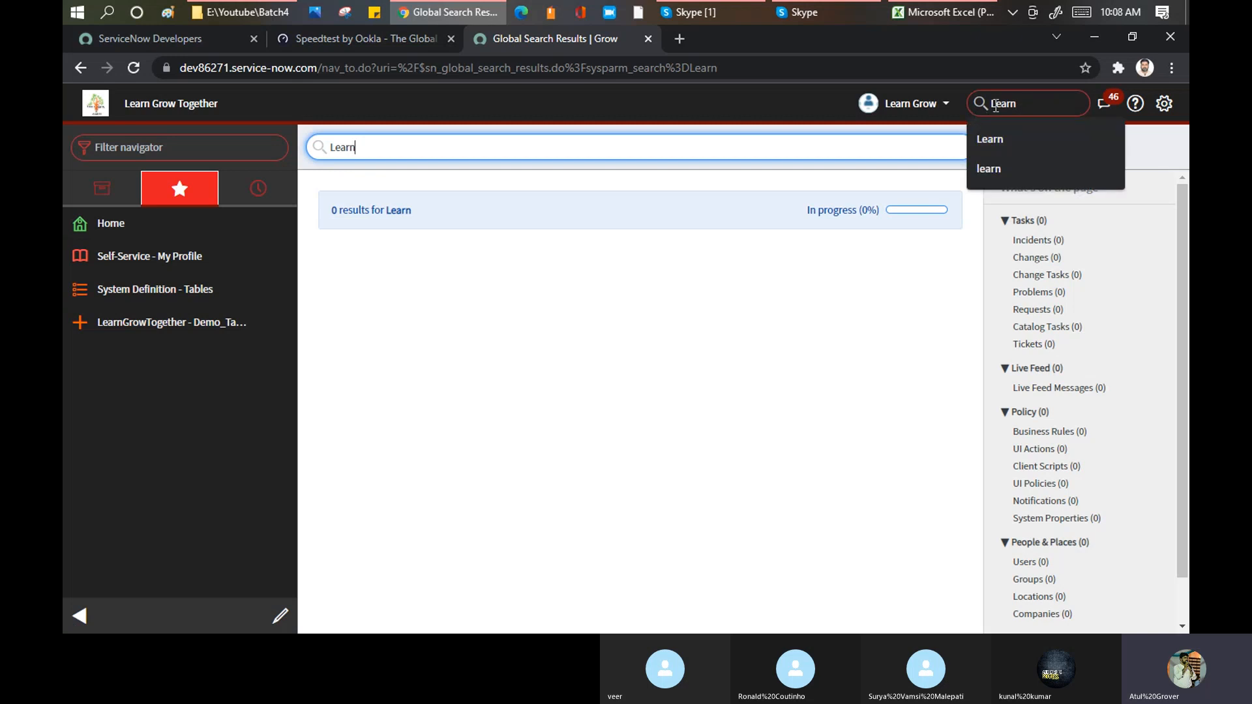
double_click(996, 106)
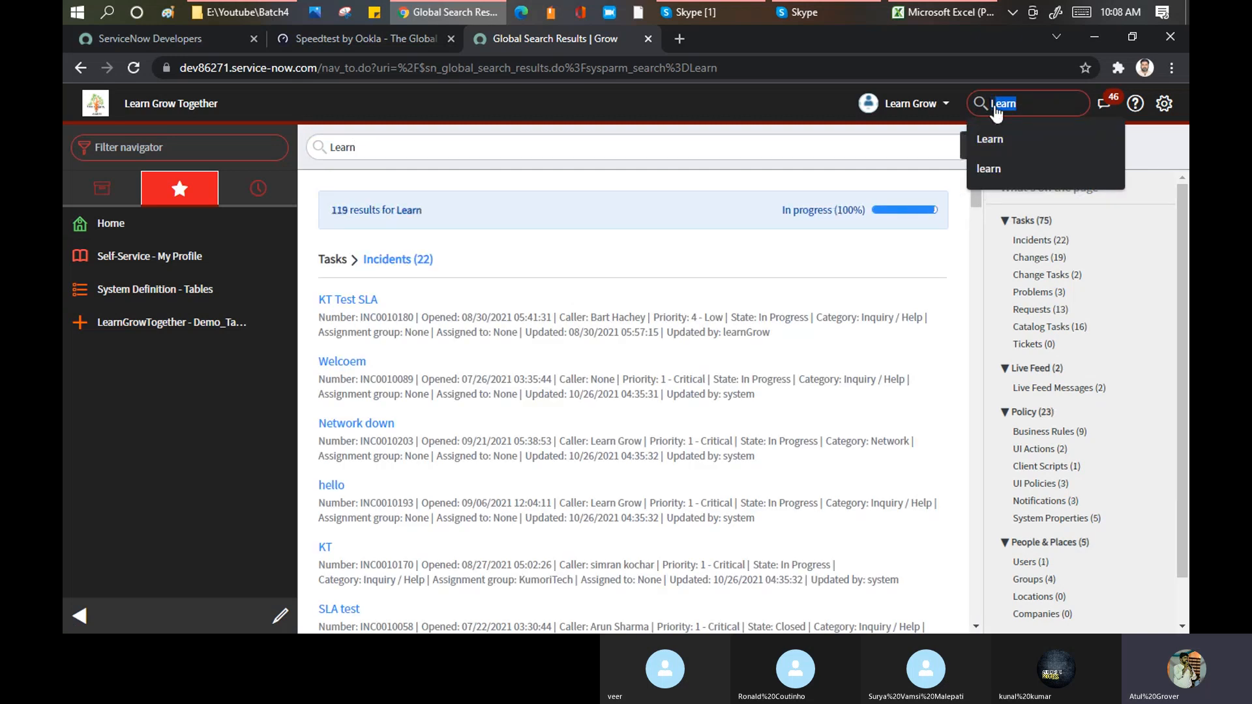
click(995, 108)
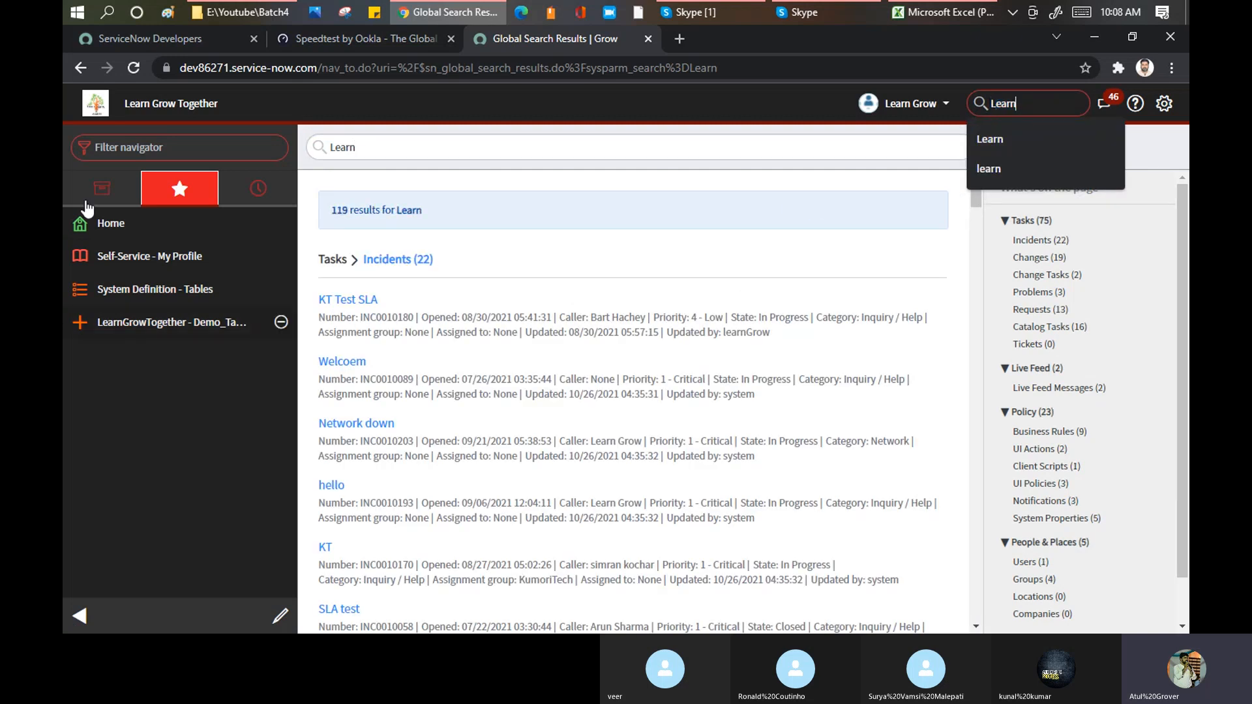
Step: Collapse the navigator and review the Business Rules and Incidents groups of the search results
click(79, 616)
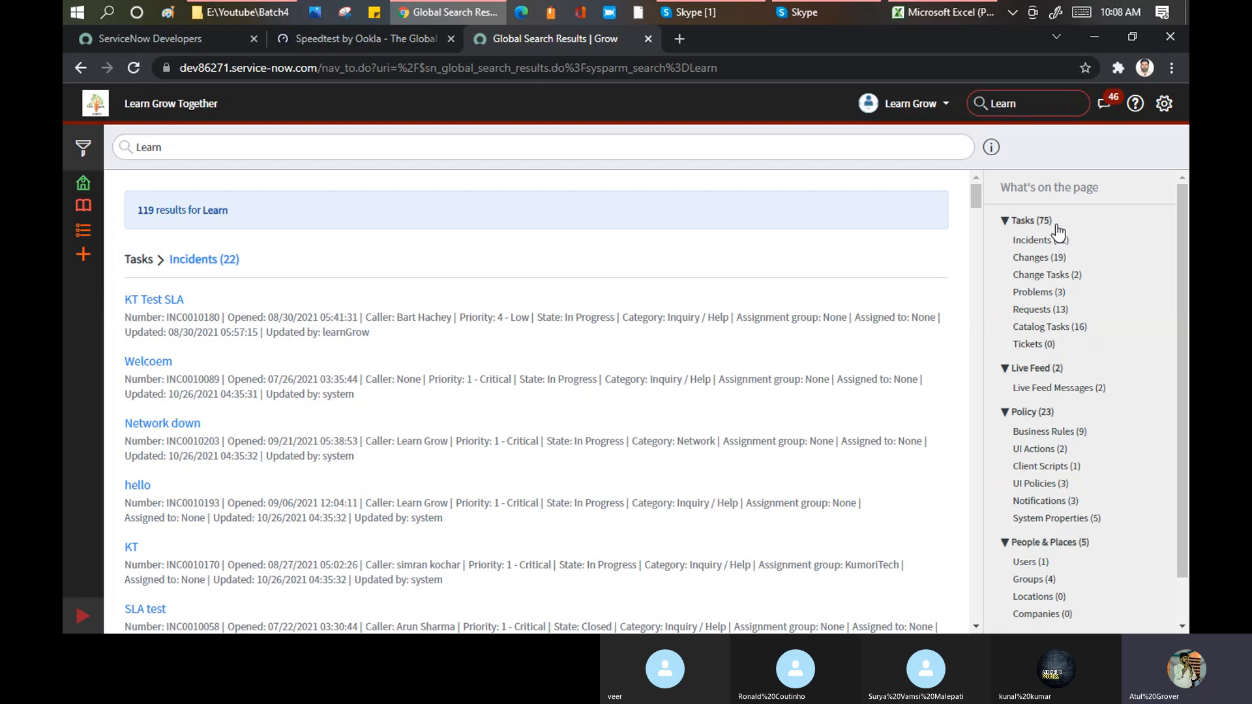
click(1010, 222)
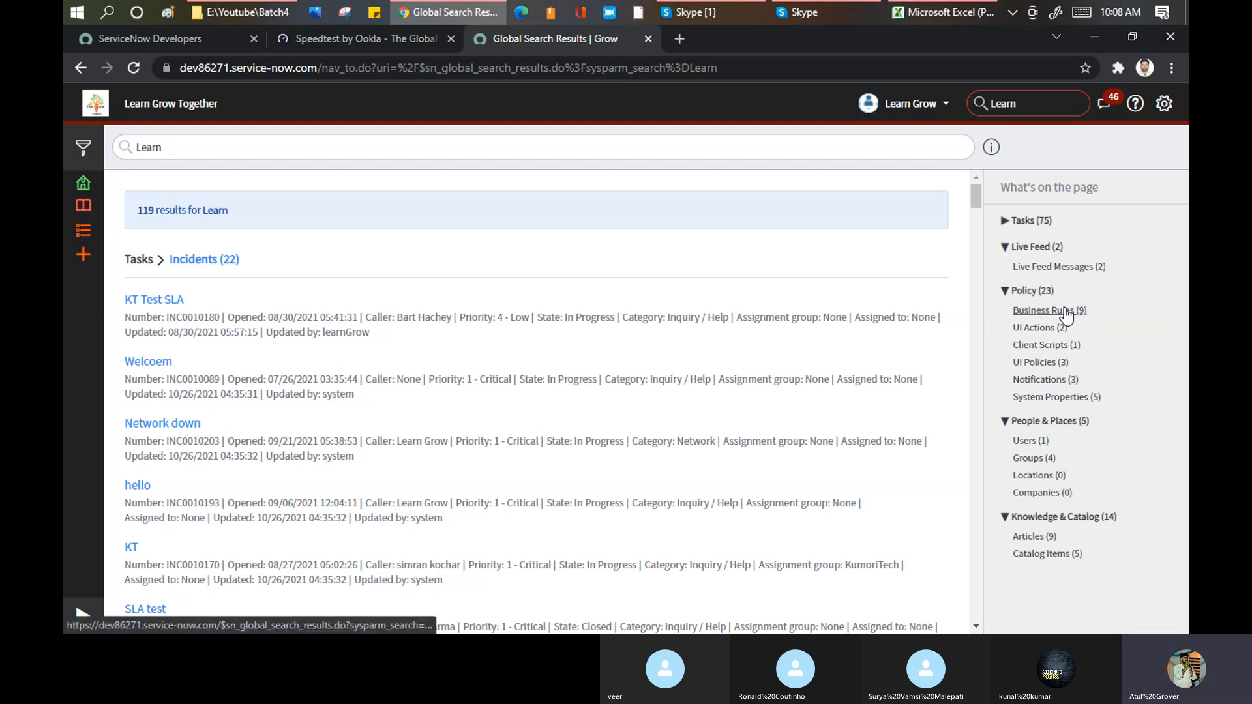
click(1063, 311)
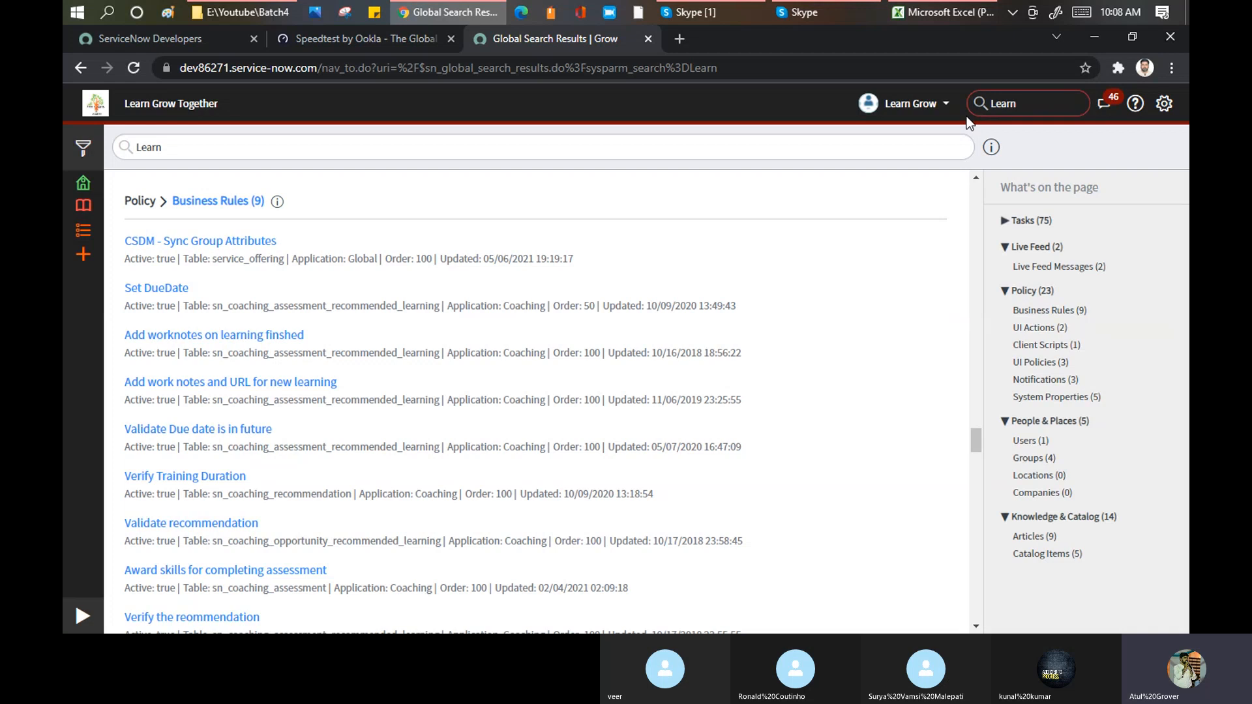
click(1005, 222)
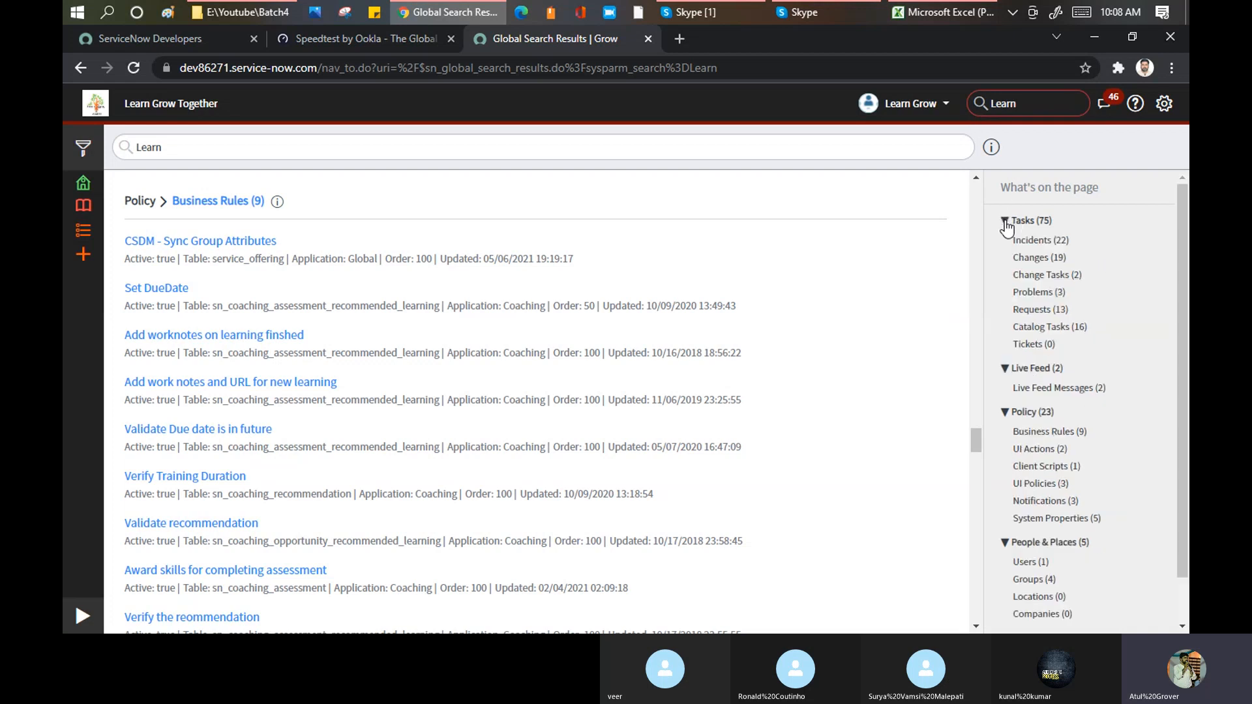
click(1030, 241)
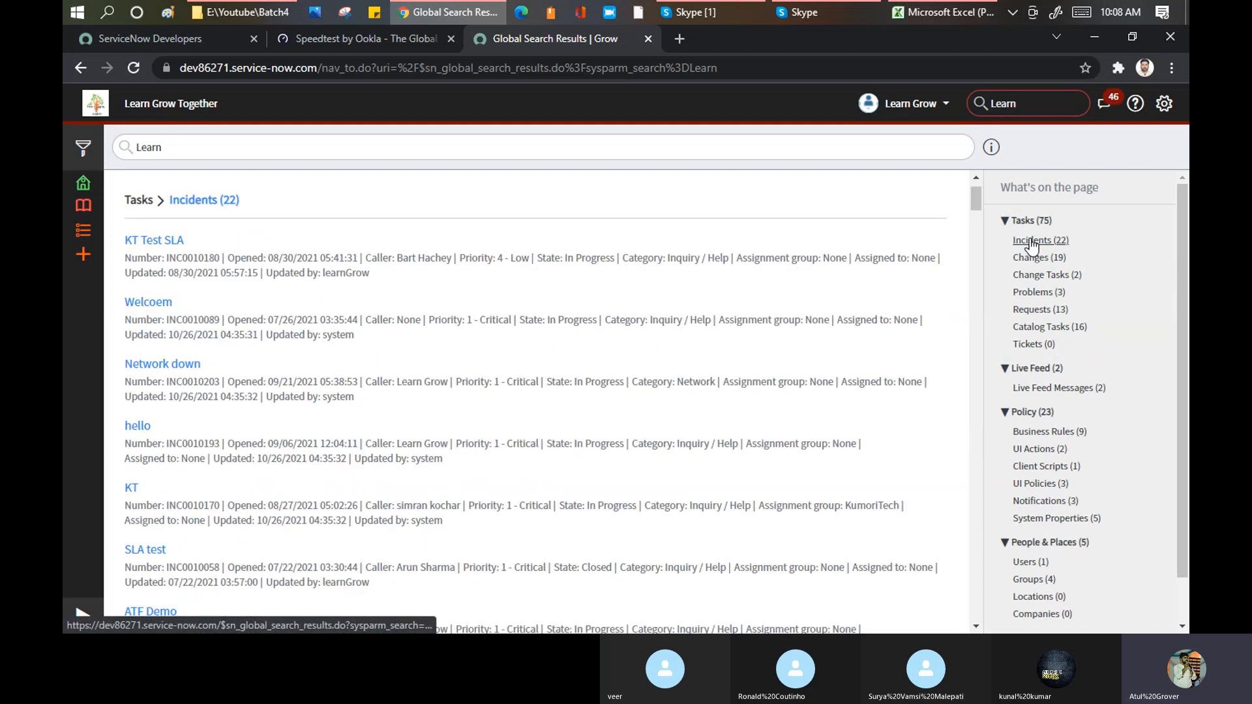
Step: Copy the incident number of KT Test SLA and run a global search for INC0010180 to open its record
drag(167, 259, 263, 258)
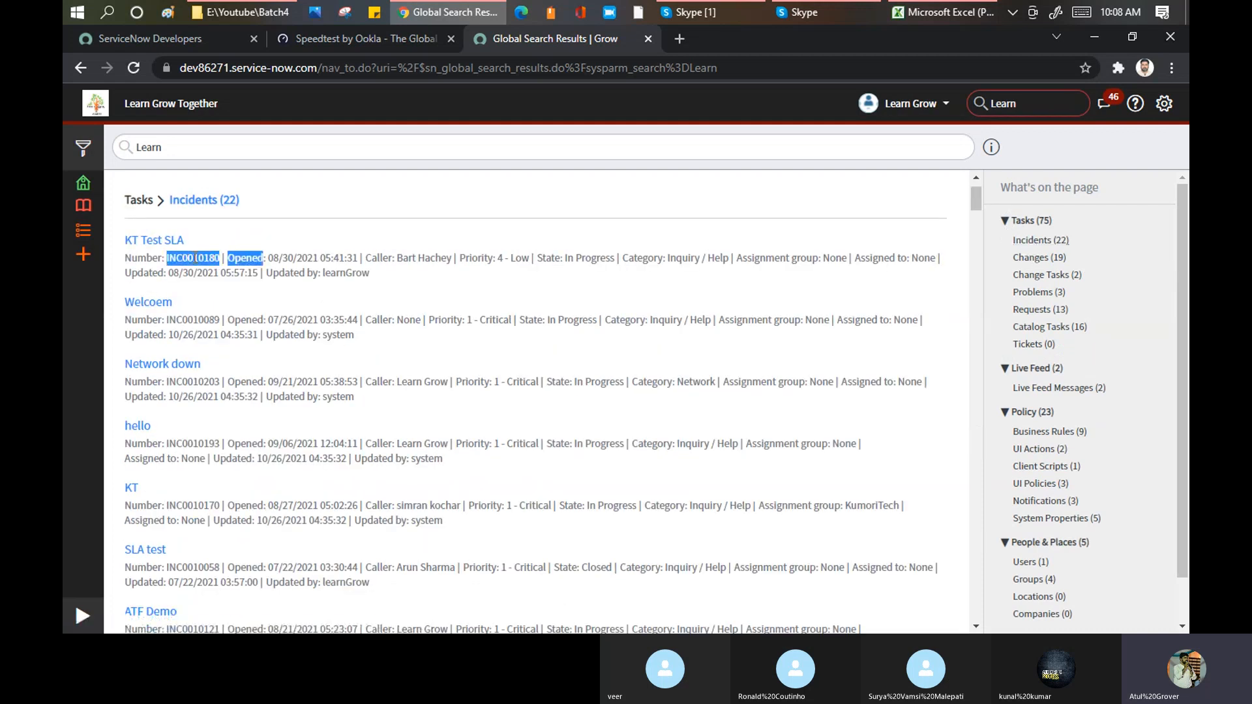
click(195, 257)
drag(220, 258, 165, 259)
key(ctrl+c)
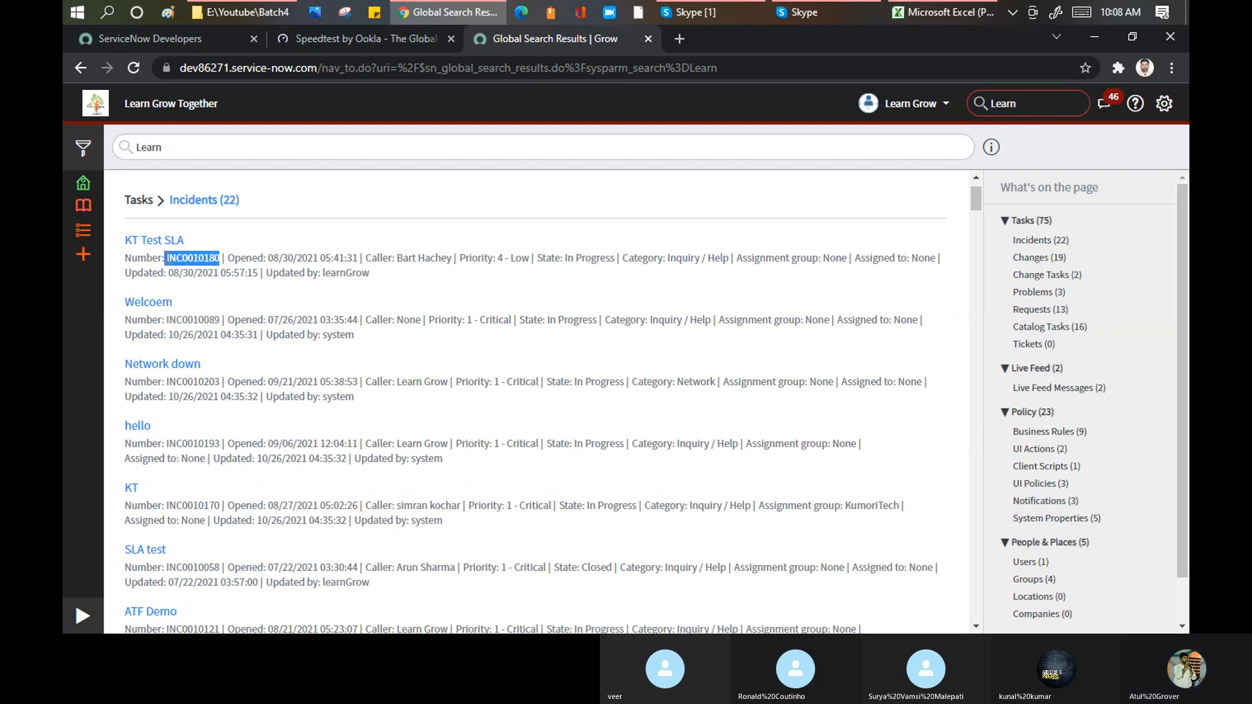
double_click(1024, 110)
key(ctrl+v)
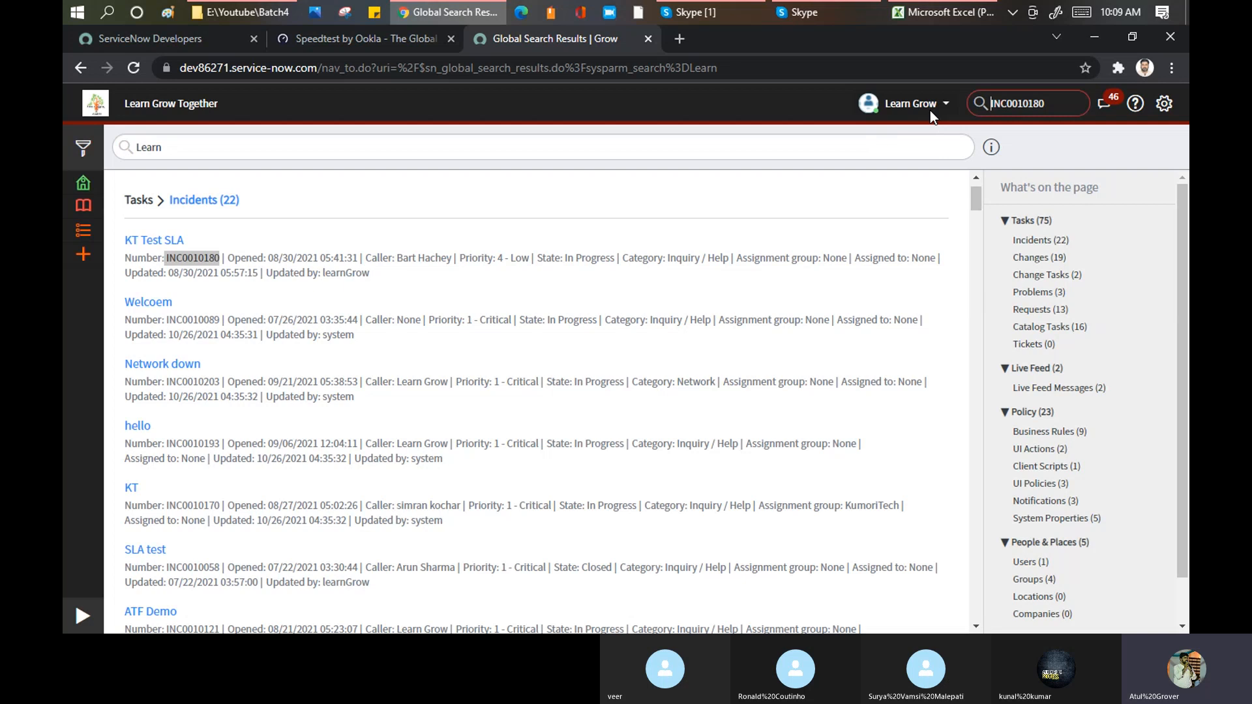
key(Return)
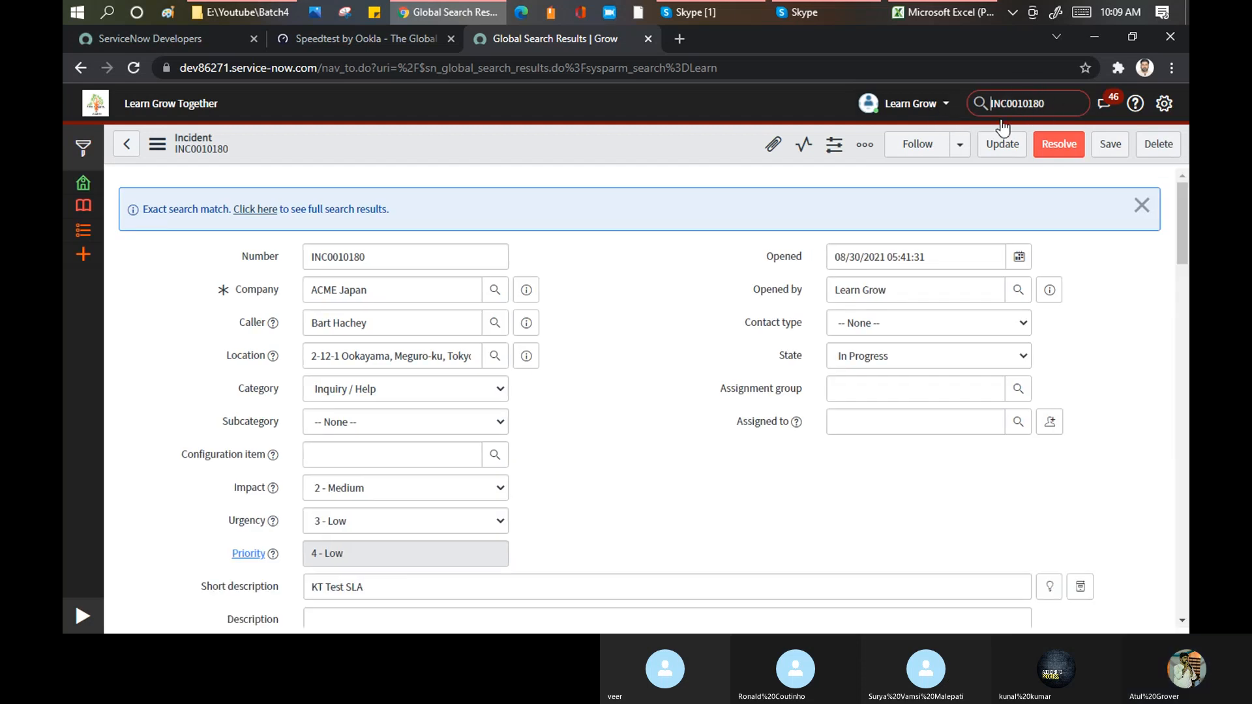
Step: Expand the navigator, filter all applications by "Incident" and show the list of open incidents
click(83, 616)
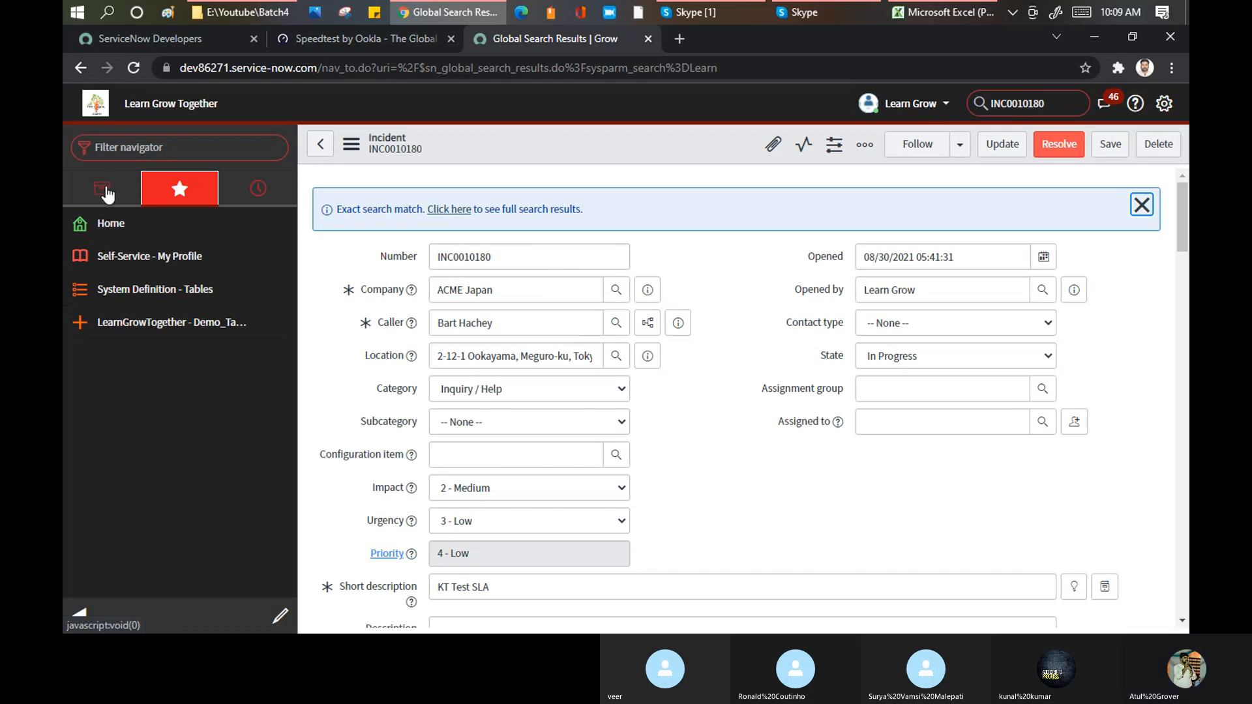
click(109, 187)
click(169, 148)
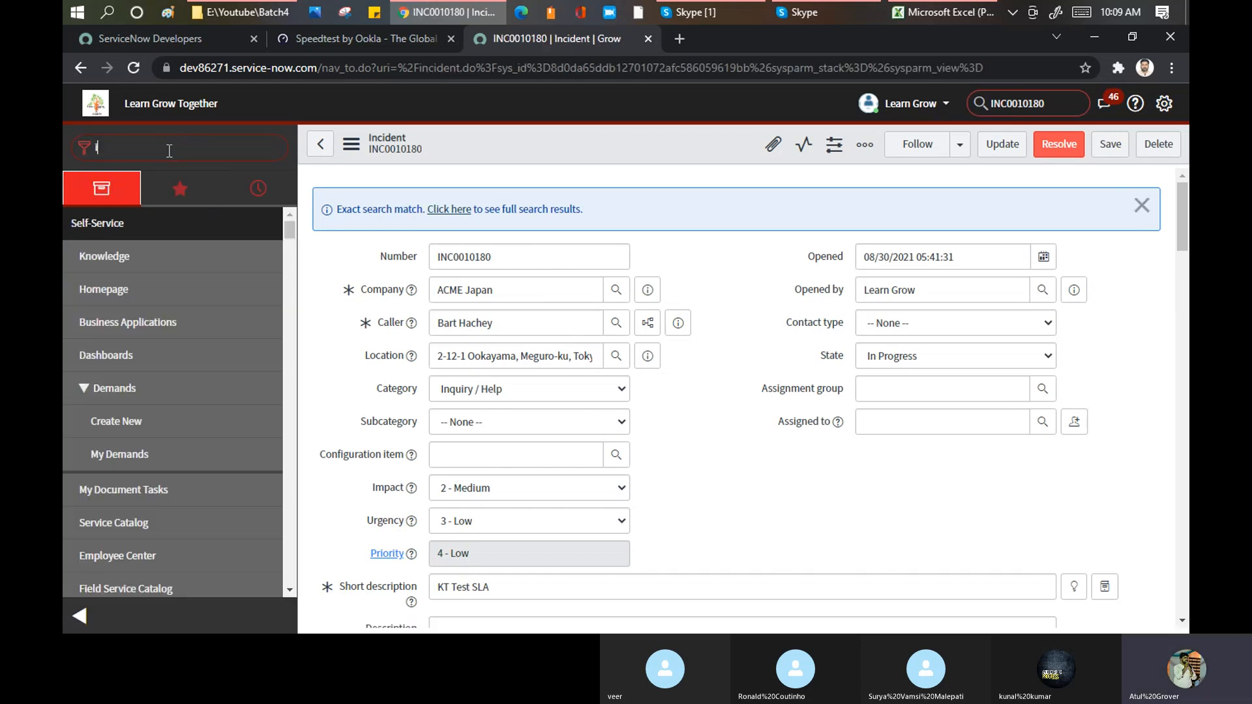
text(Incident)
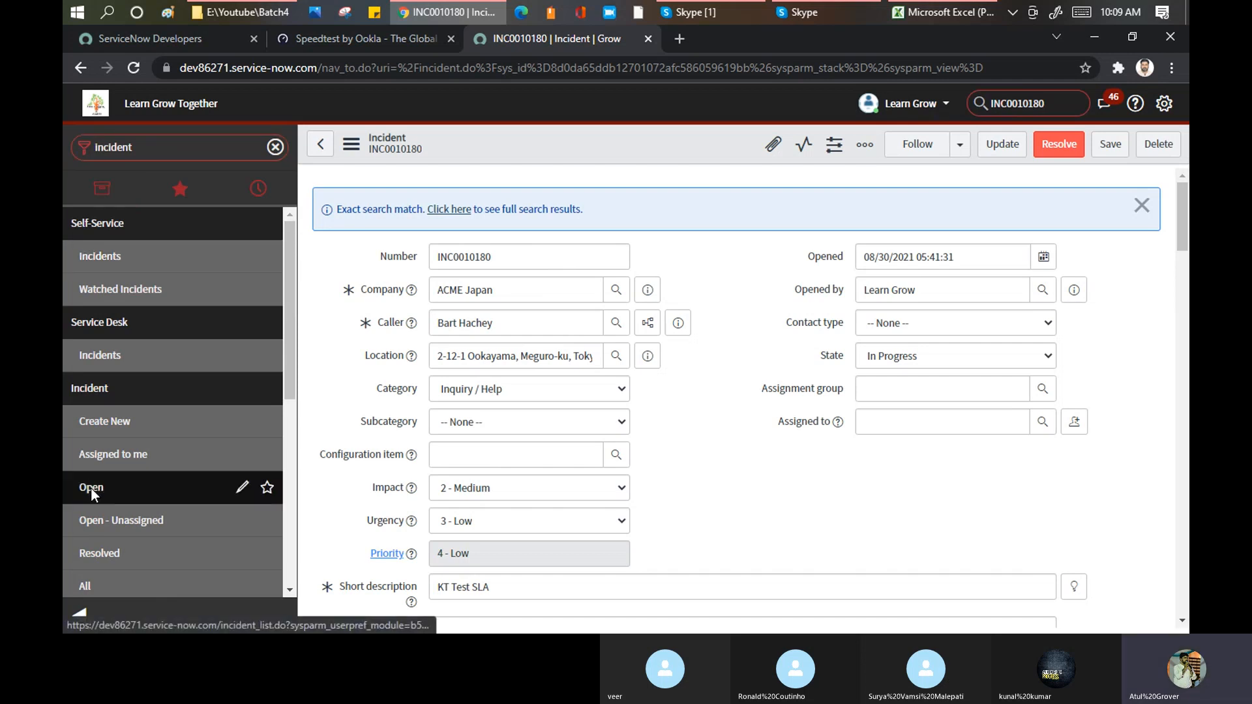
click(92, 489)
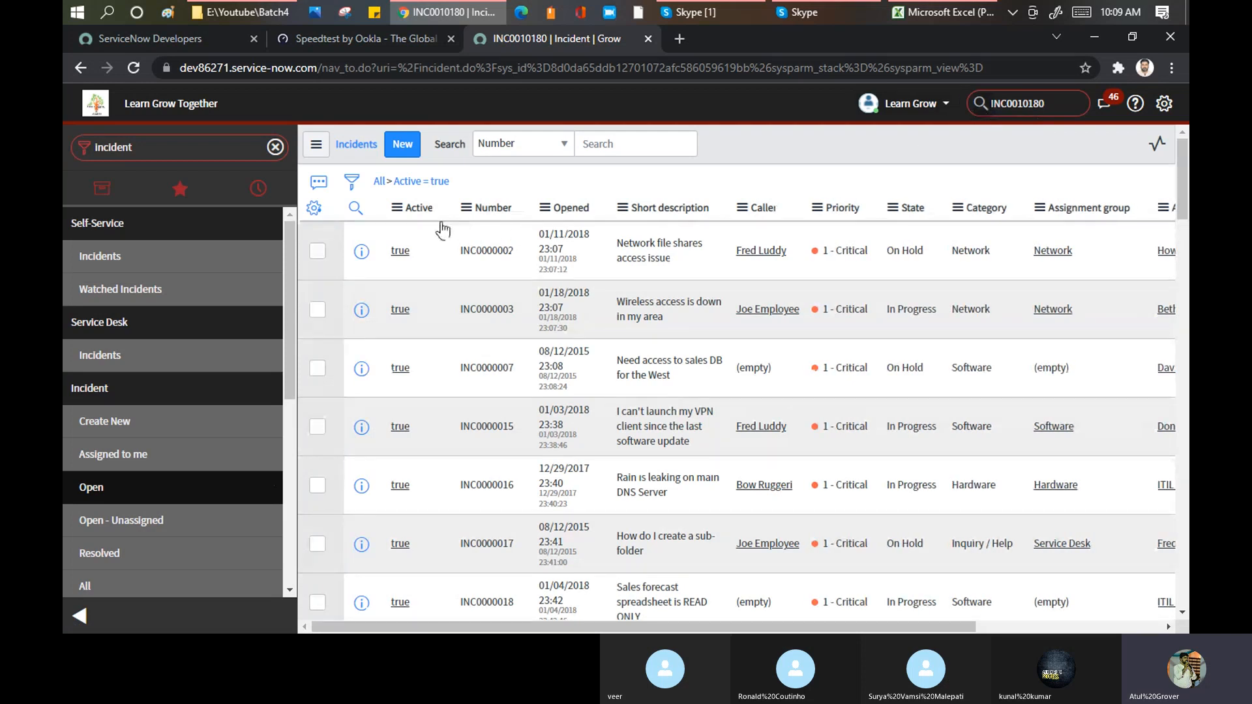
Step: Filter the open incidents list by the number INC0010180 using the column search
click(354, 208)
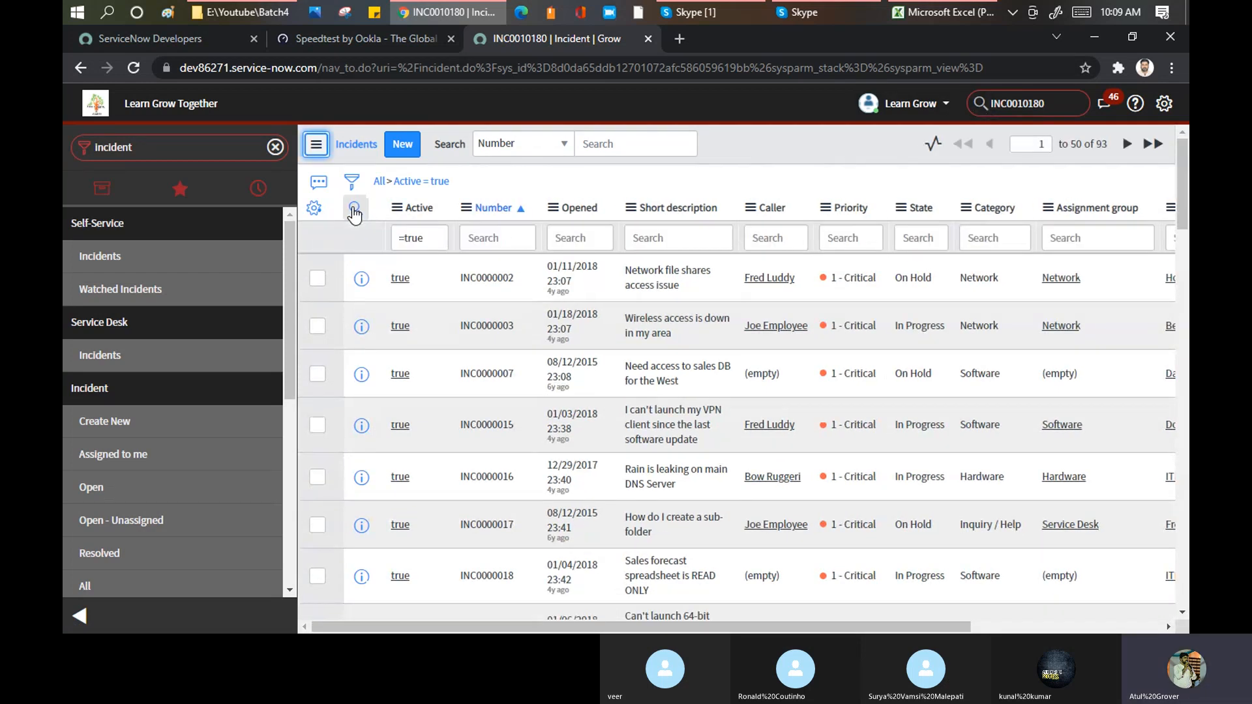
click(485, 237)
key(ctrl+v)
key(Return)
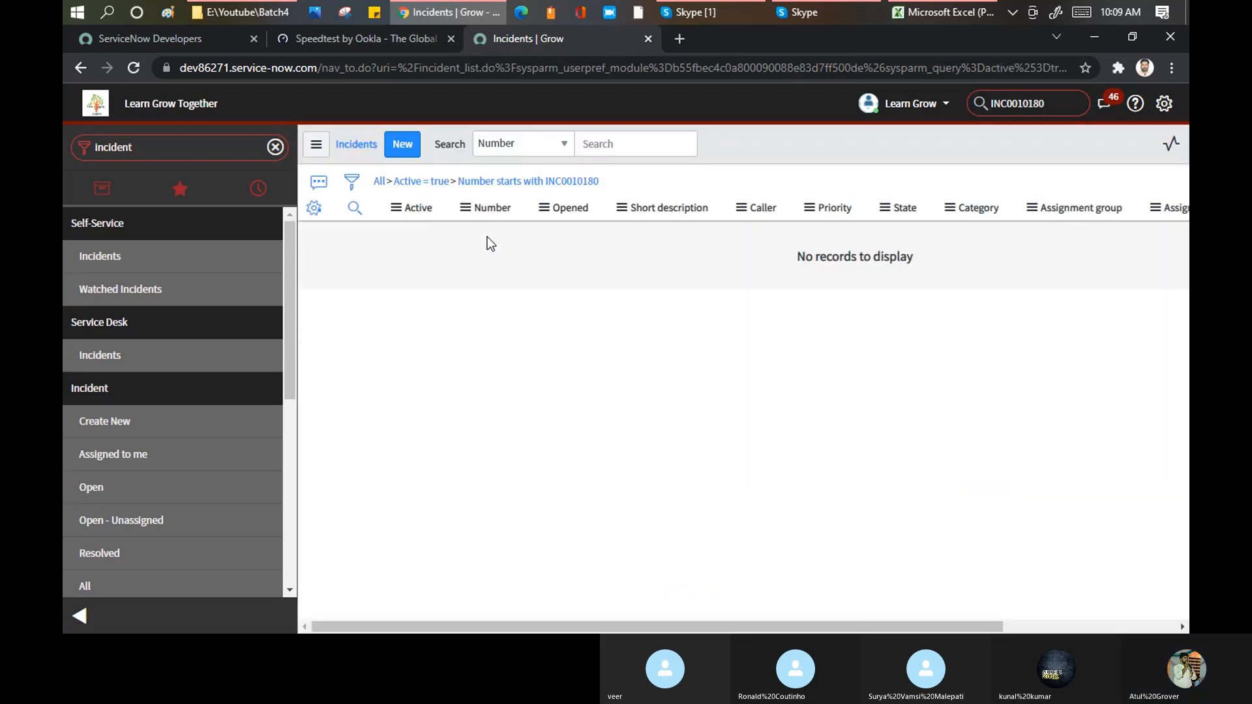
click(466, 238)
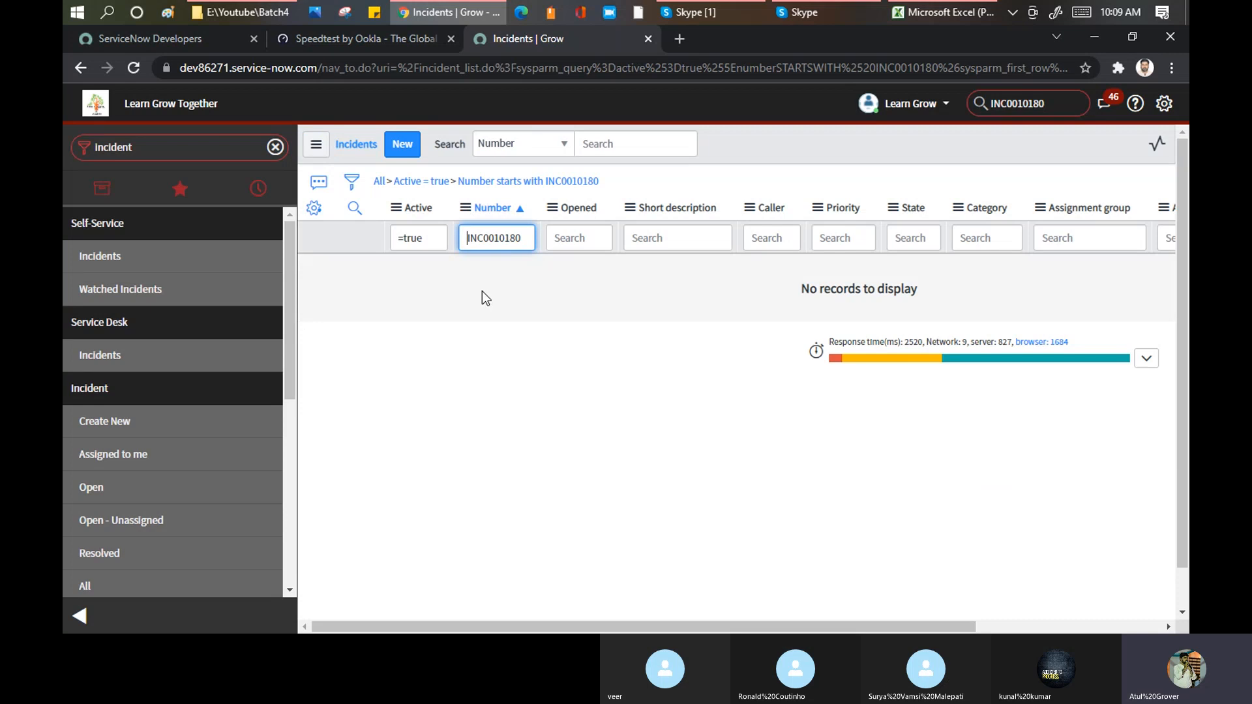
key(Return)
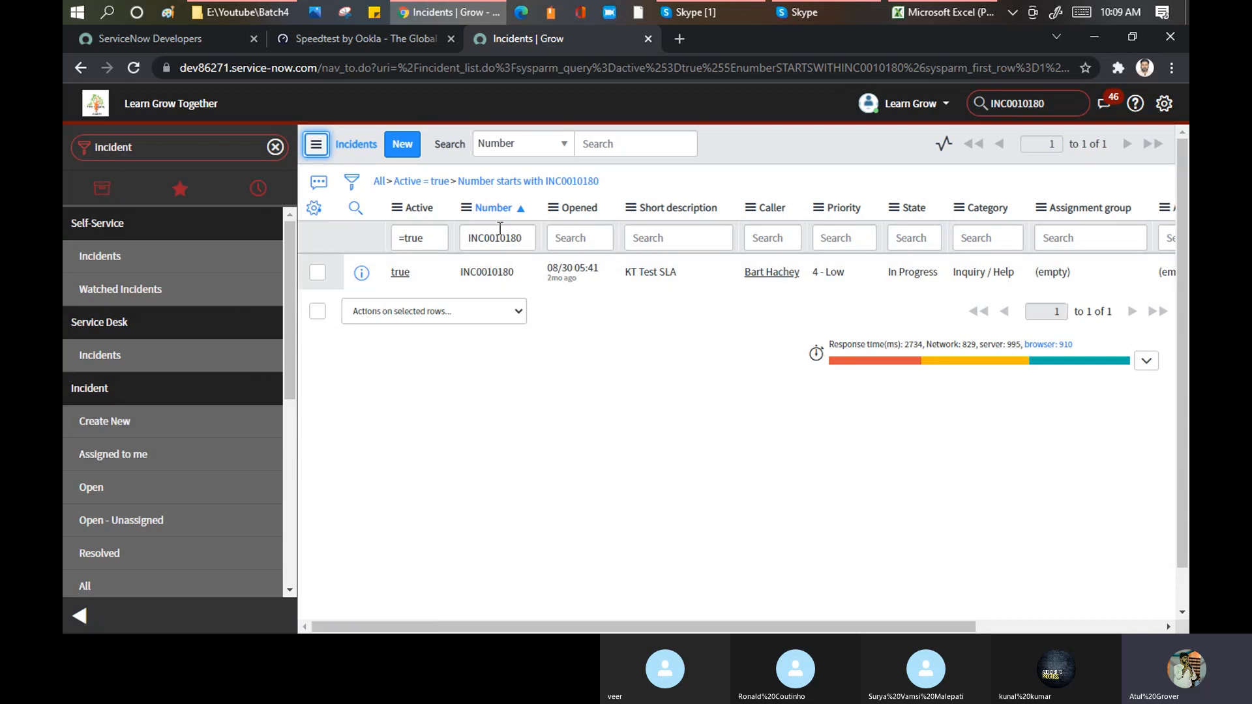
Step: Run a global search for INC0010182 to open its incident record
click(1055, 105)
key(BackSpace)
text(2)
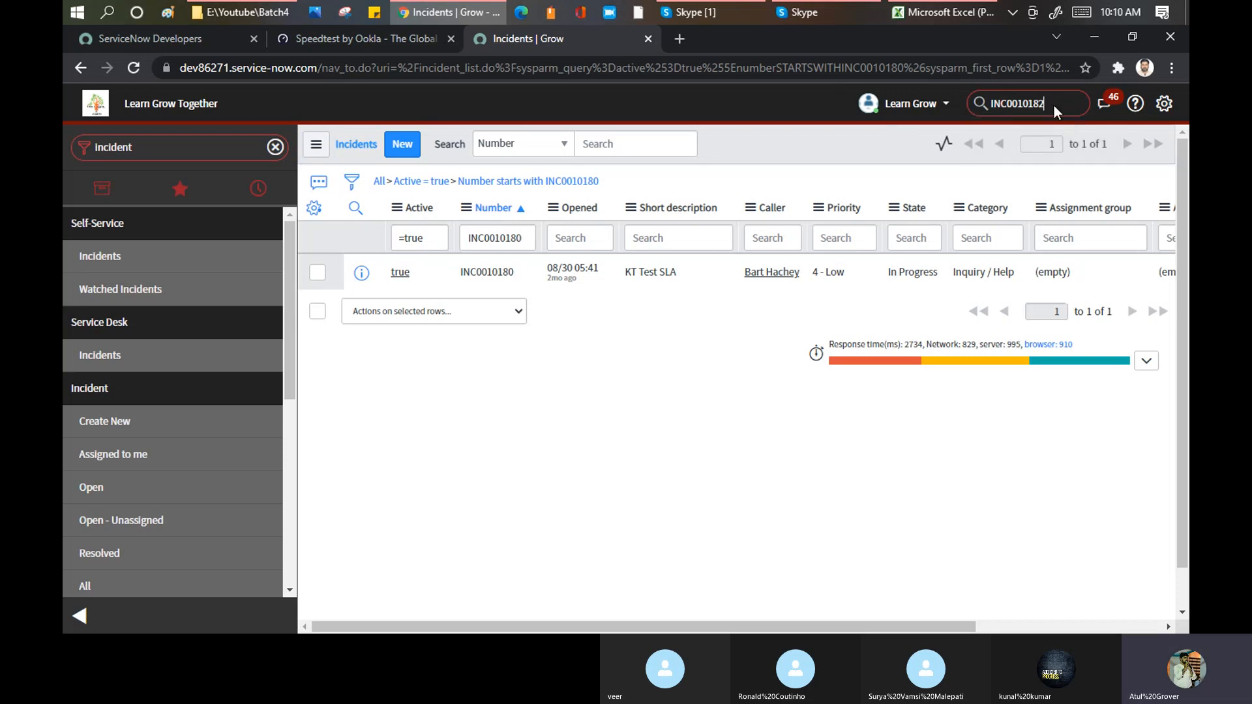
key(Return)
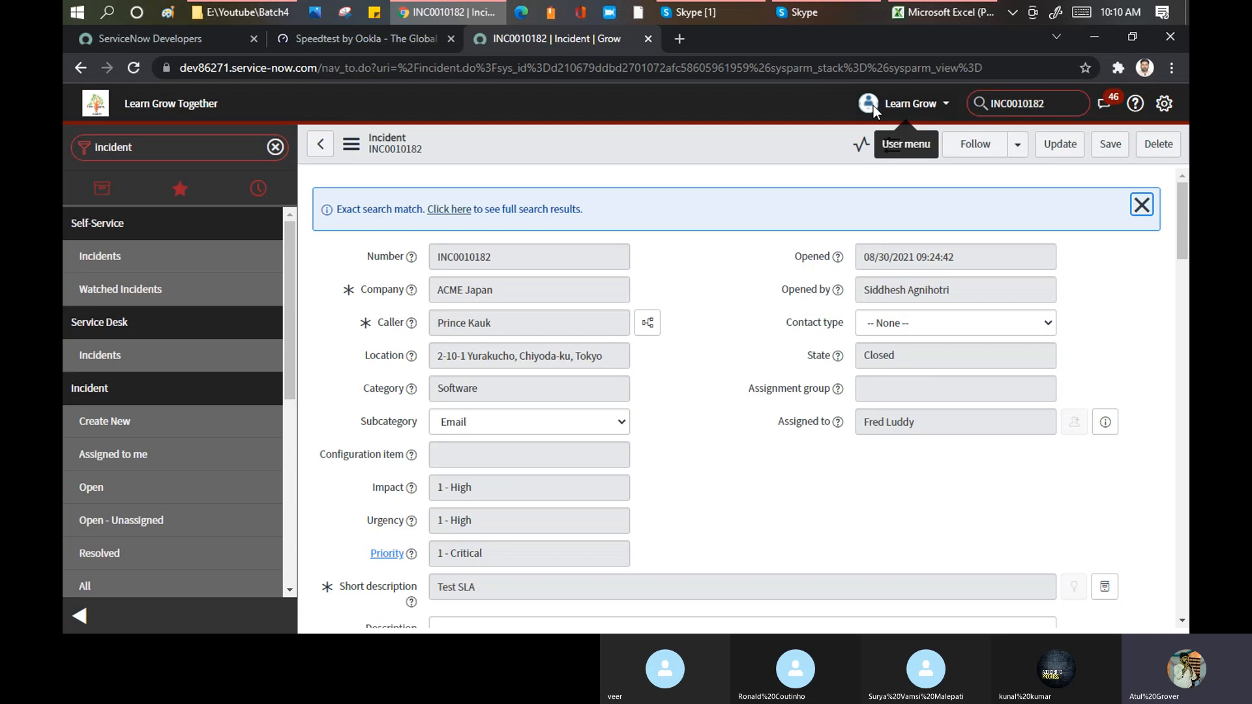
Step: Impersonate System Administrator from the recent impersonations
click(946, 106)
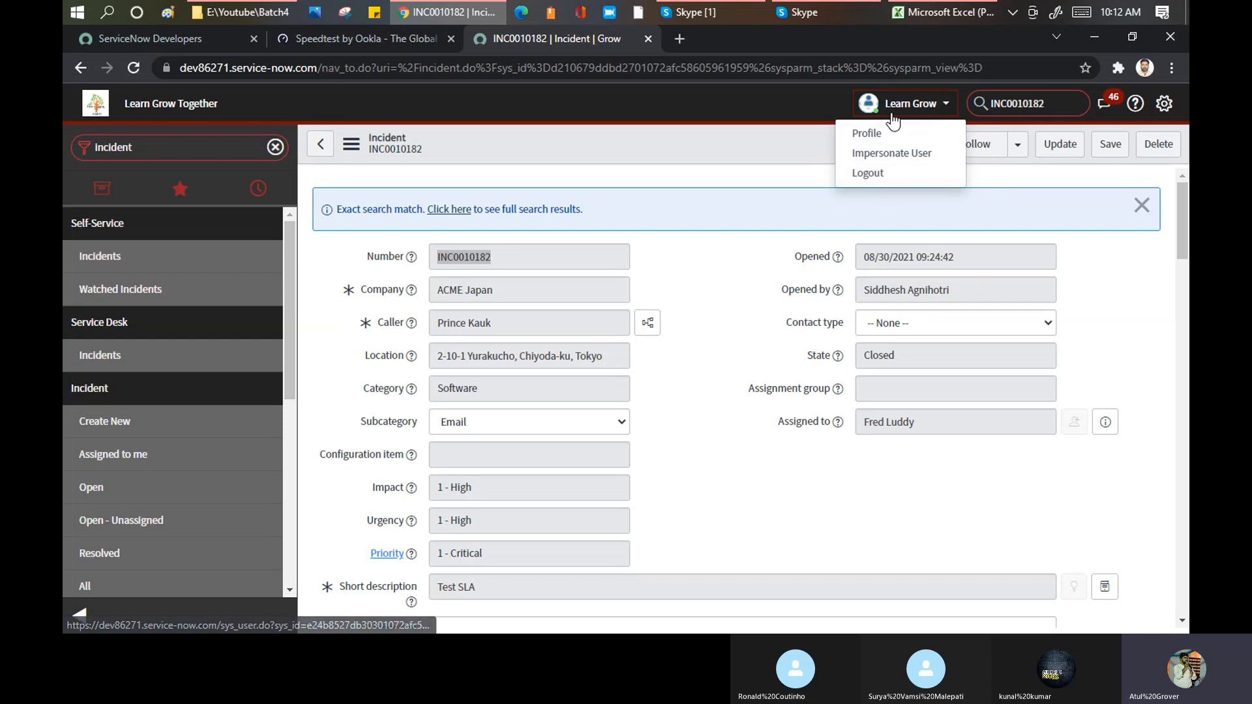
click(945, 107)
click(944, 106)
click(891, 153)
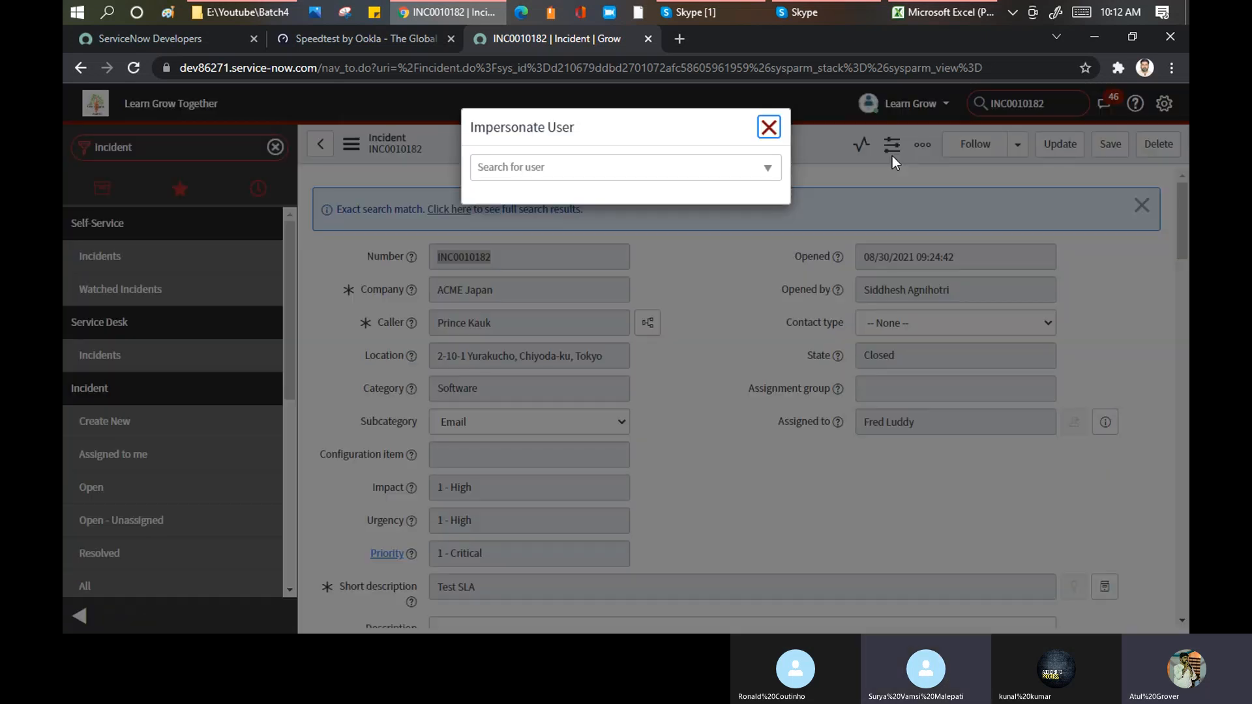
click(596, 171)
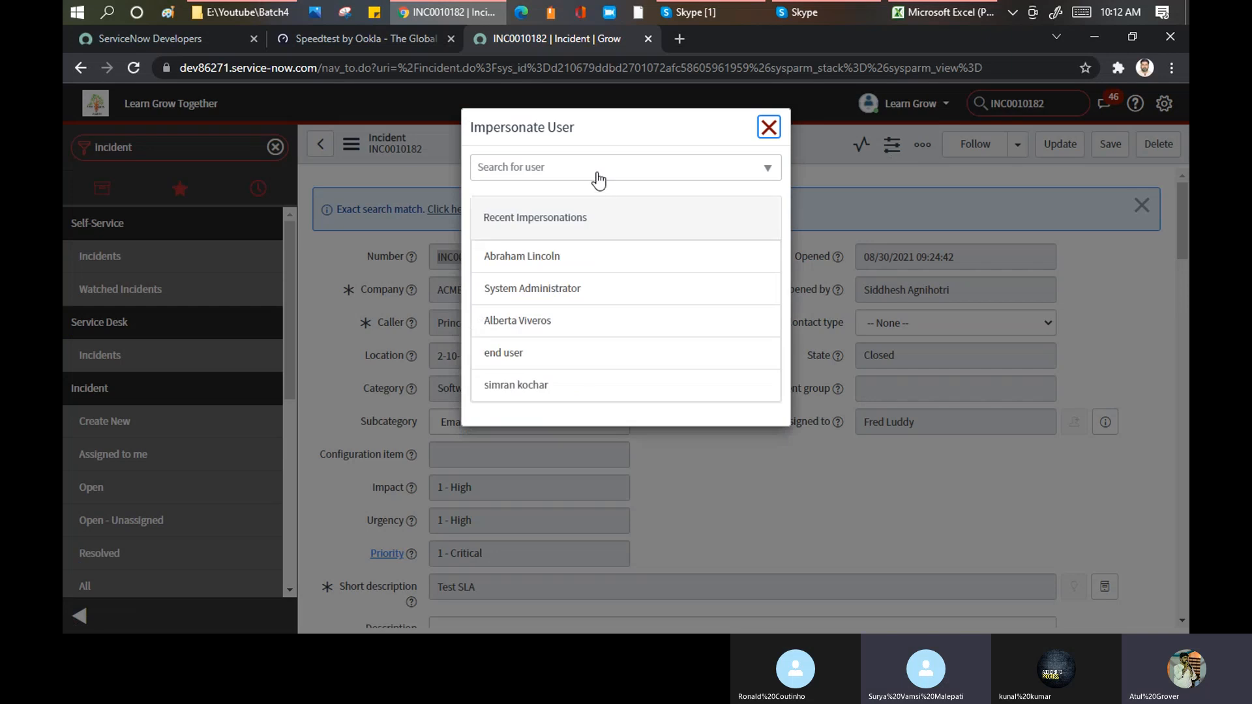
click(540, 287)
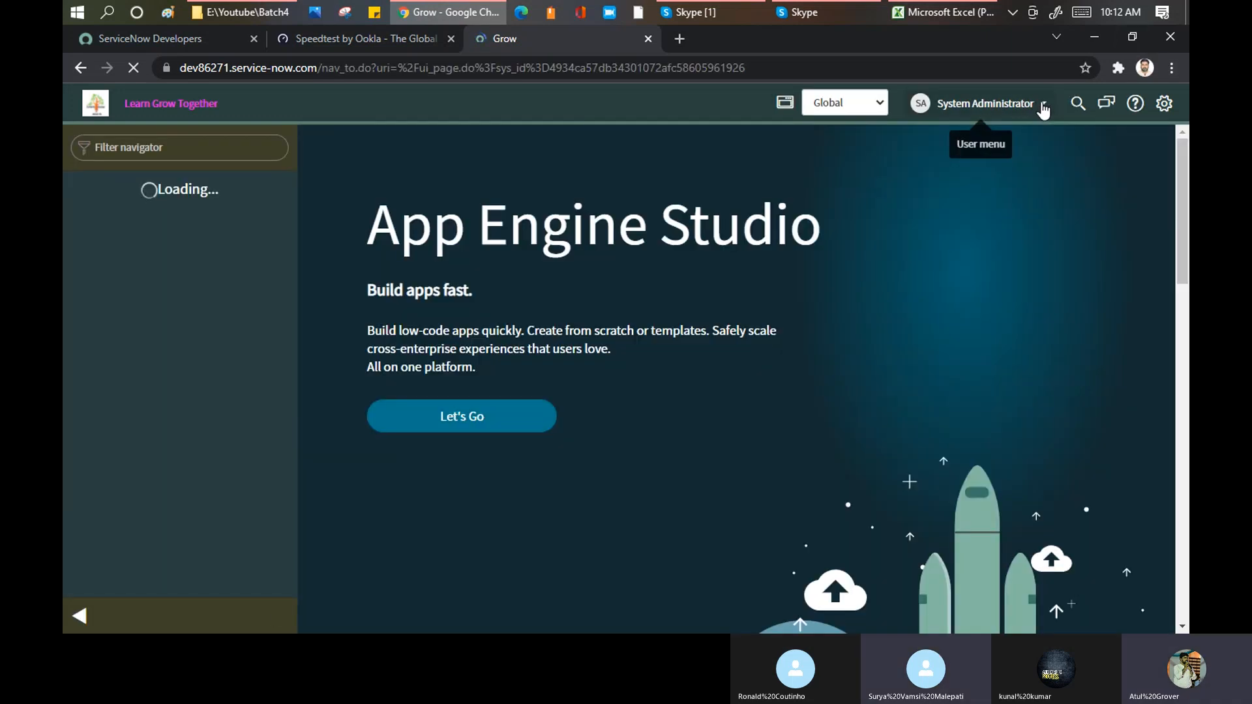
Step: End the System Administrator impersonation and open the logged-in account's profile
click(1044, 106)
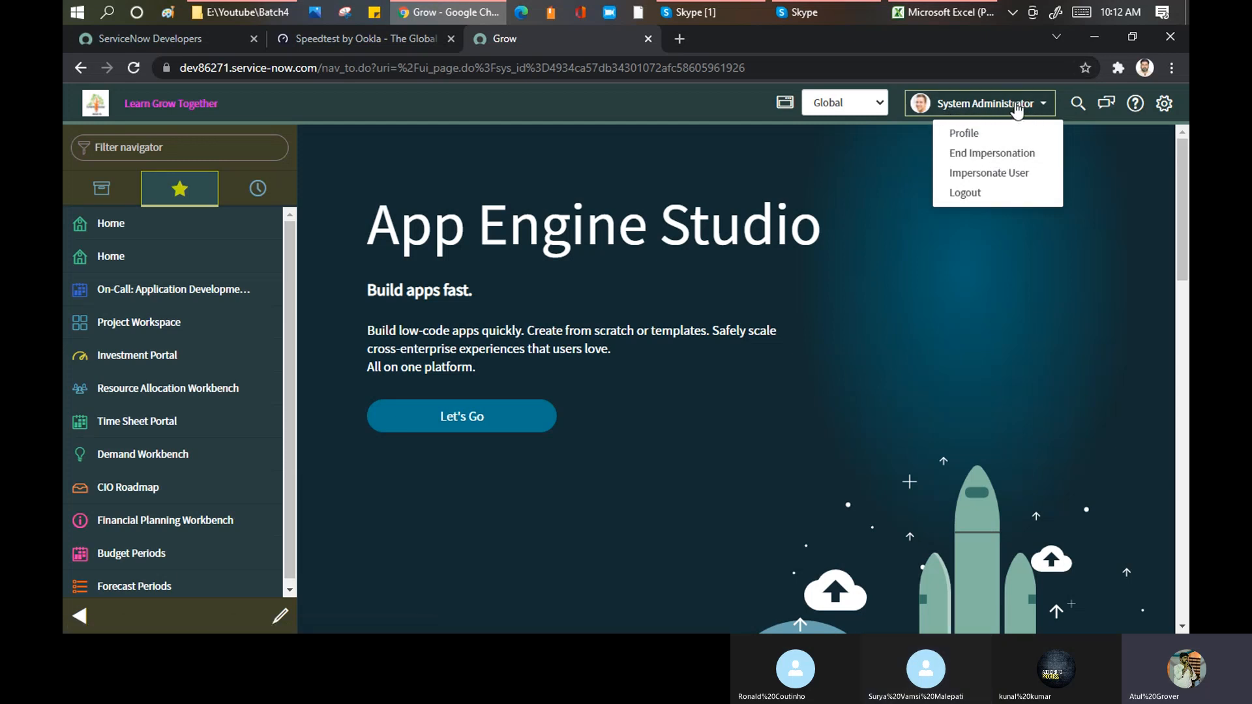
click(1004, 151)
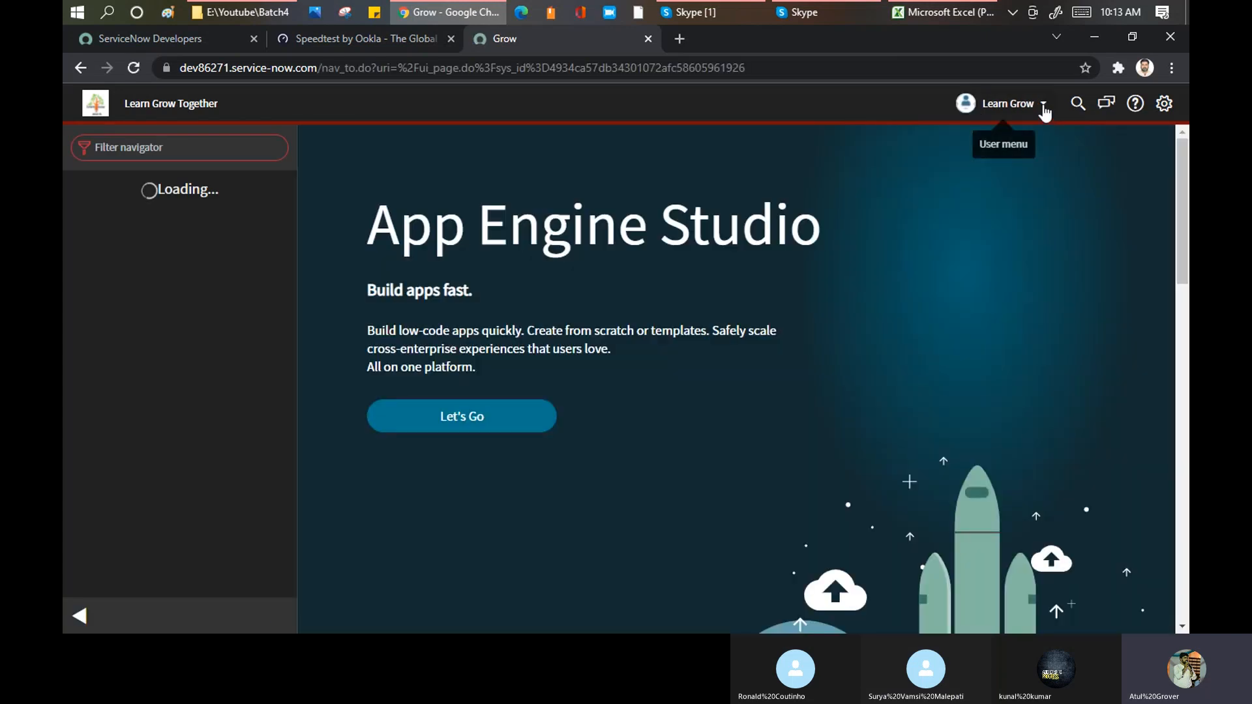
click(1044, 106)
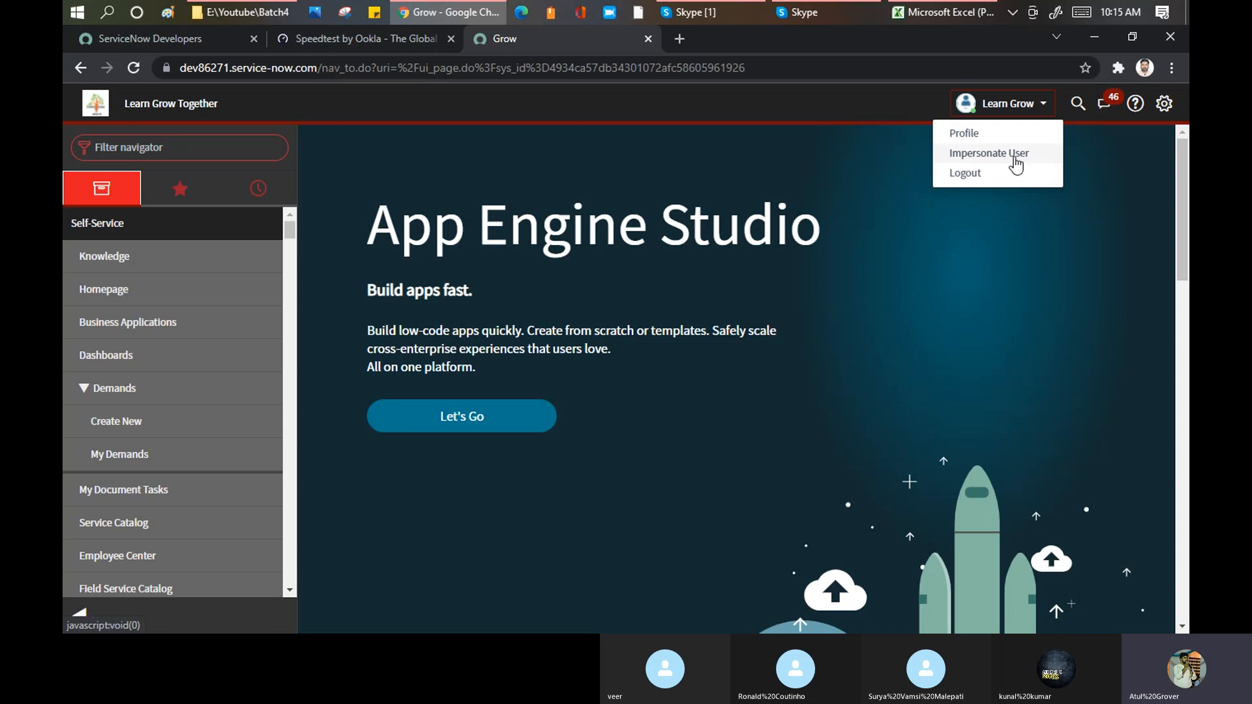
click(965, 134)
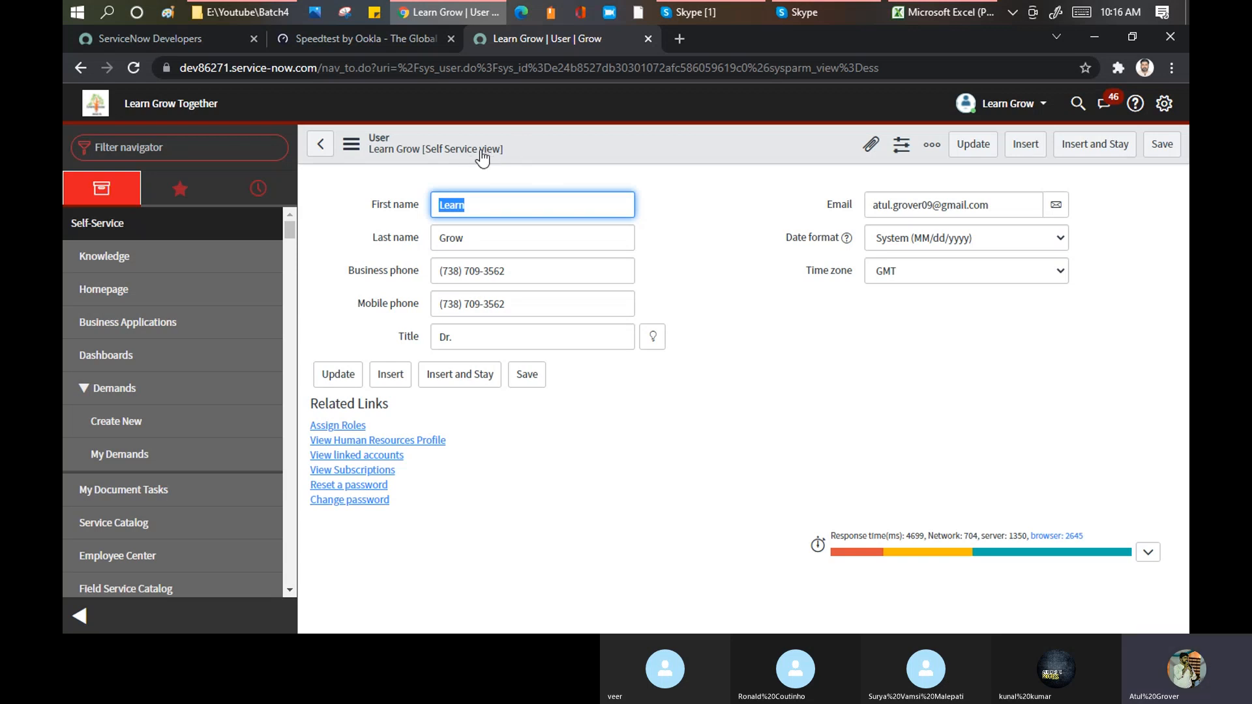
Step: Switch the profile form to the Default view
click(350, 144)
mouse_move(391, 263)
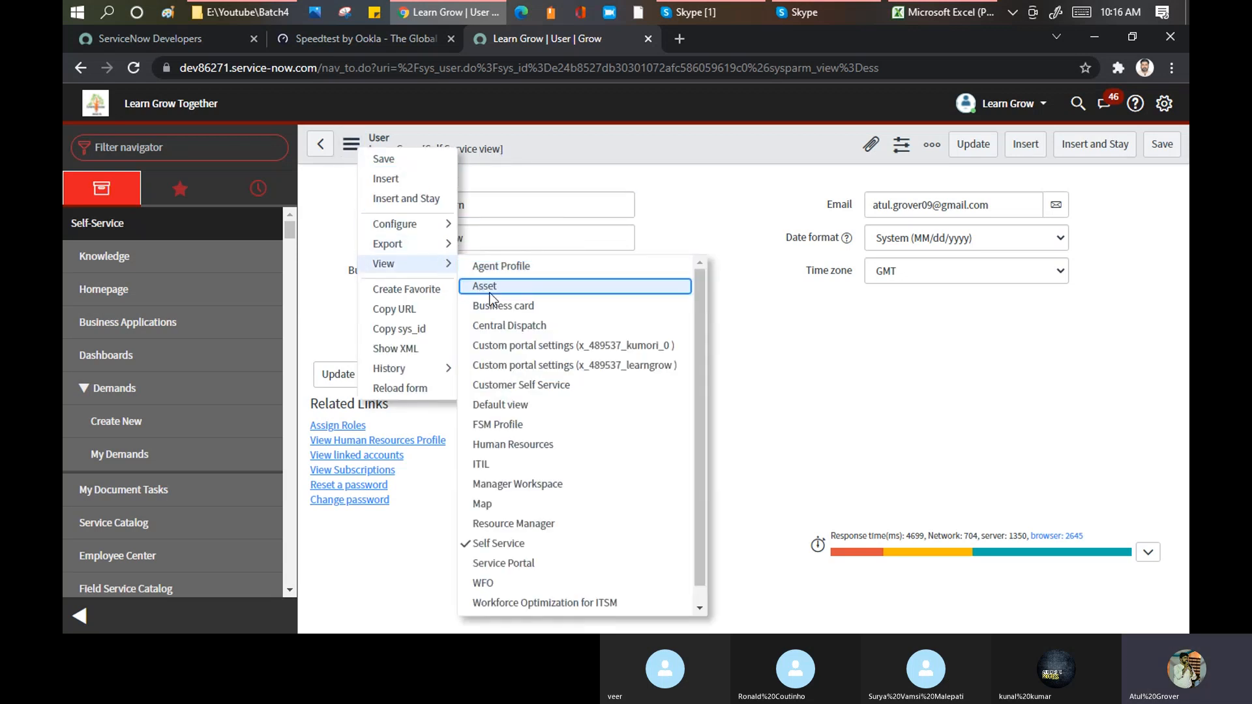
click(514, 405)
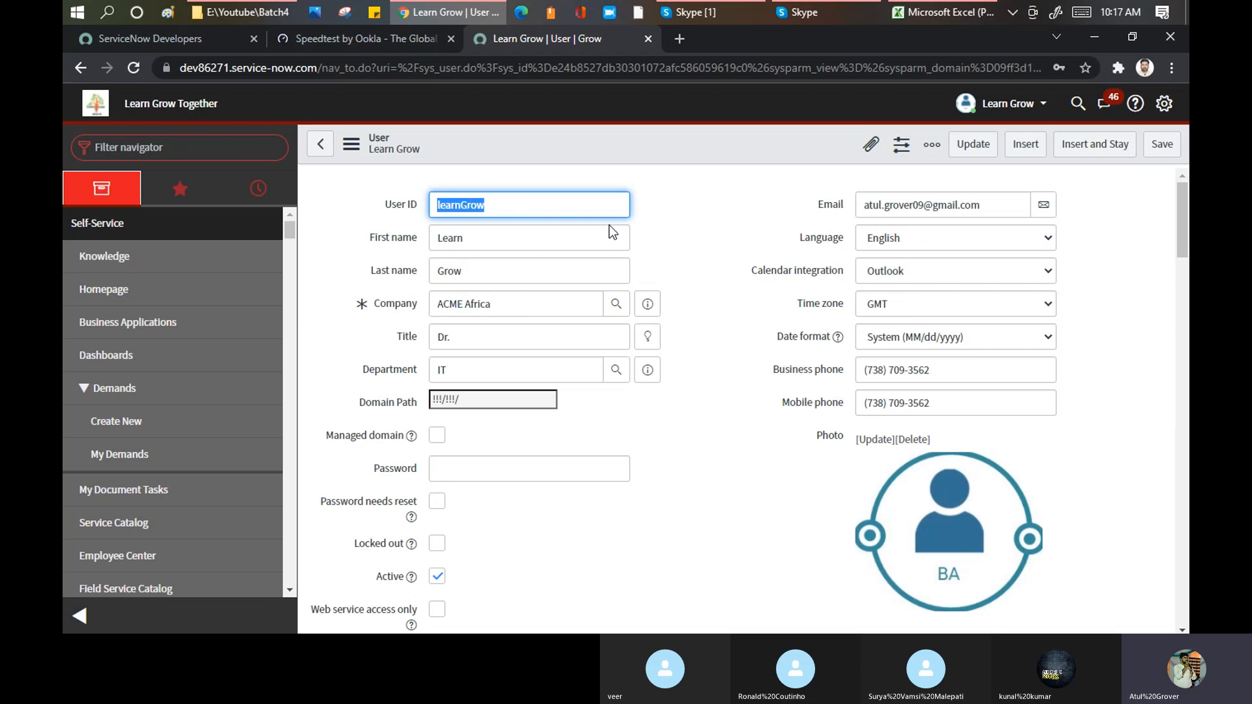
Step: Review the Roles, Groups, Visibility domains and Delegates related lists of the user record
scroll(696, 238, down, 7)
scroll(698, 239, down, 3)
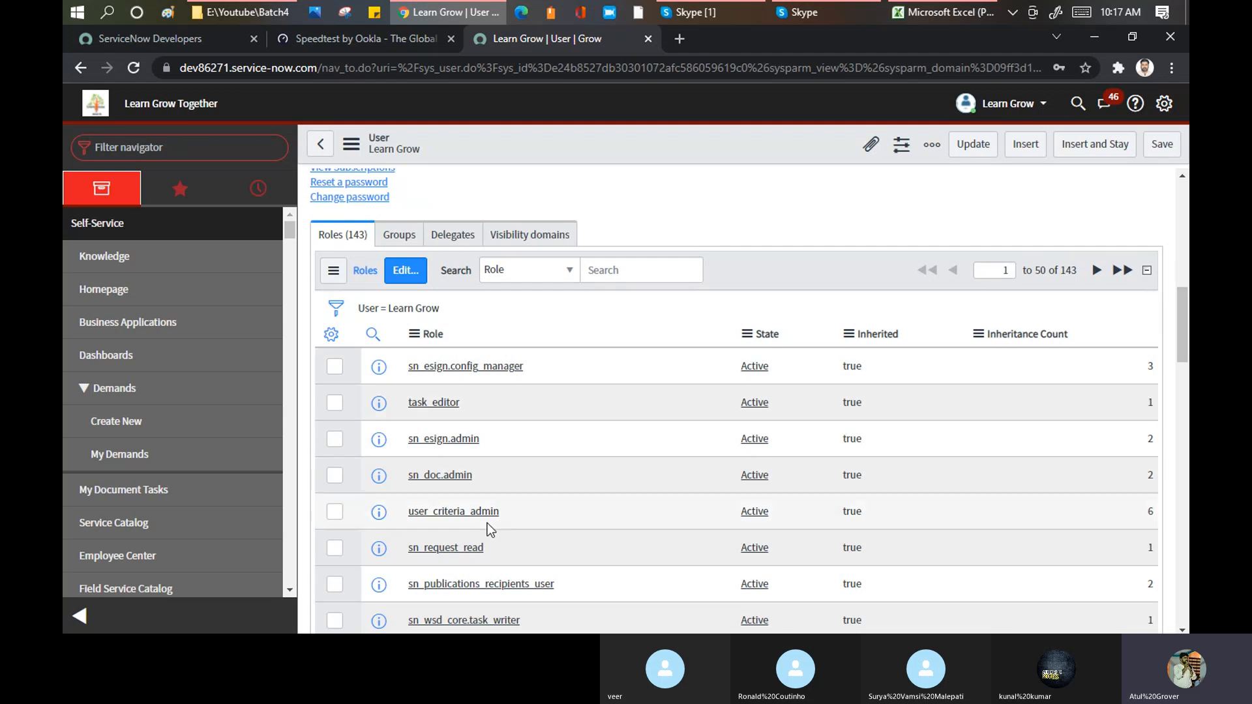
click(399, 234)
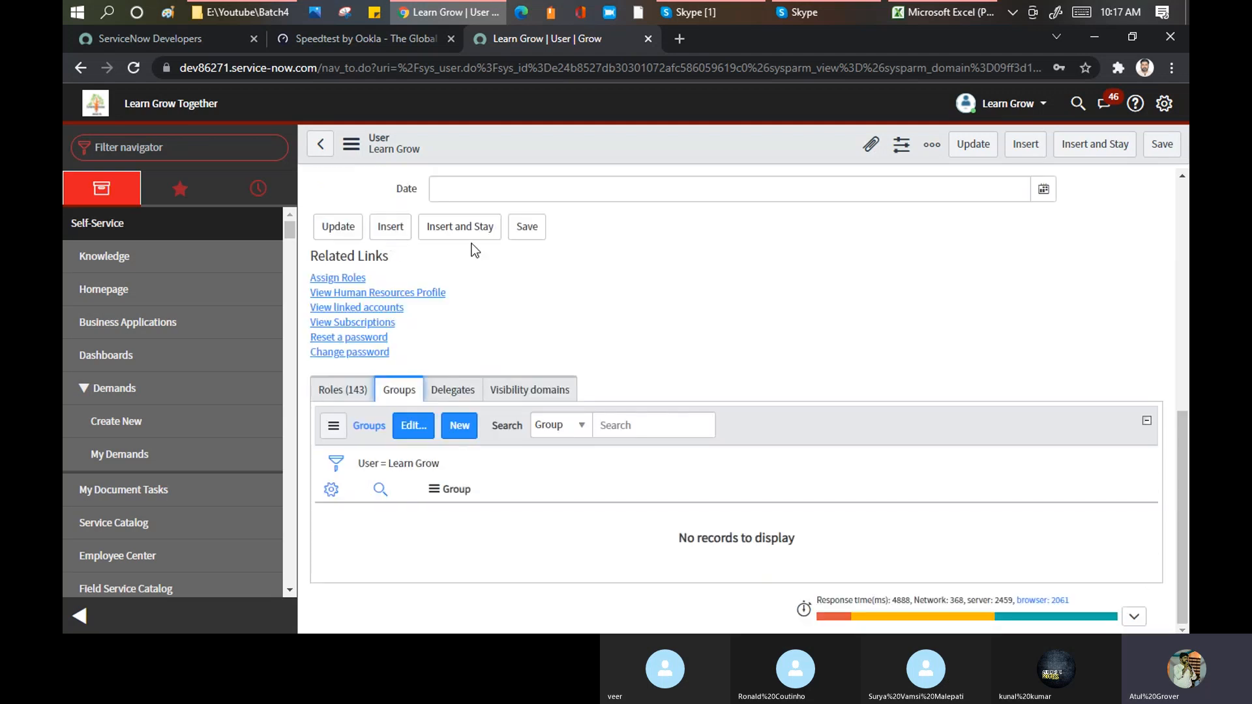
click(550, 391)
click(455, 393)
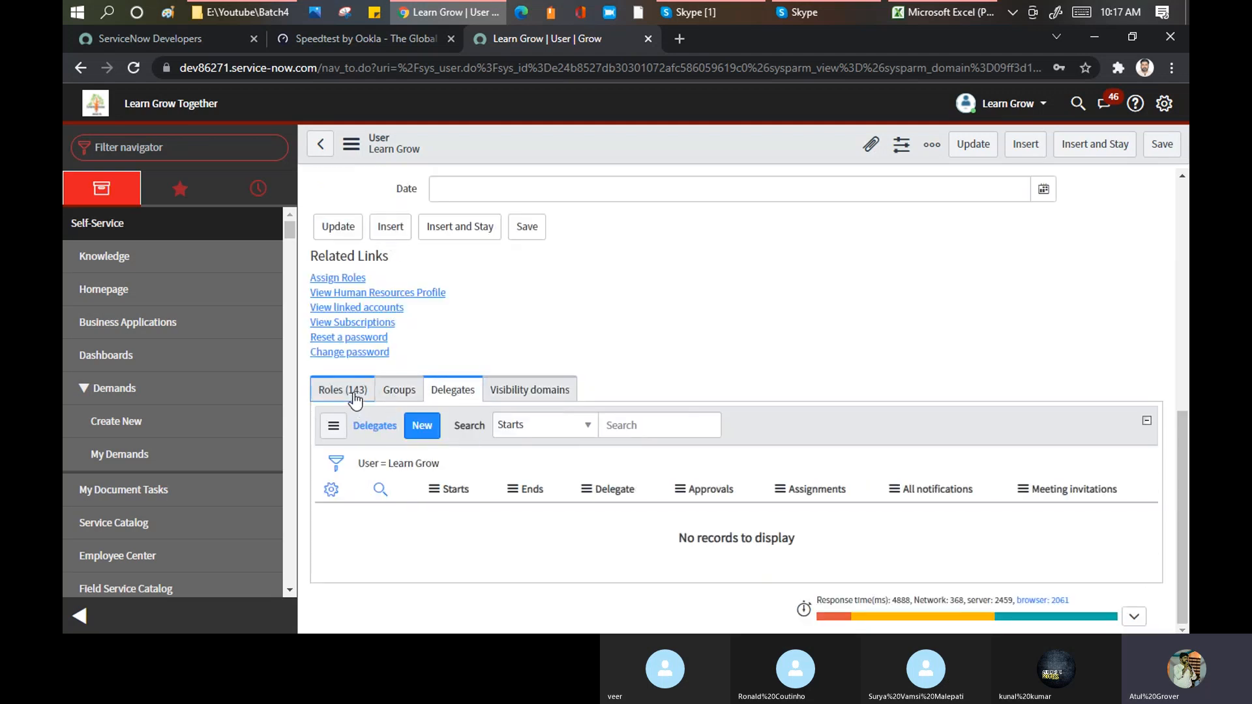
click(354, 391)
scroll(721, 245, down, 5)
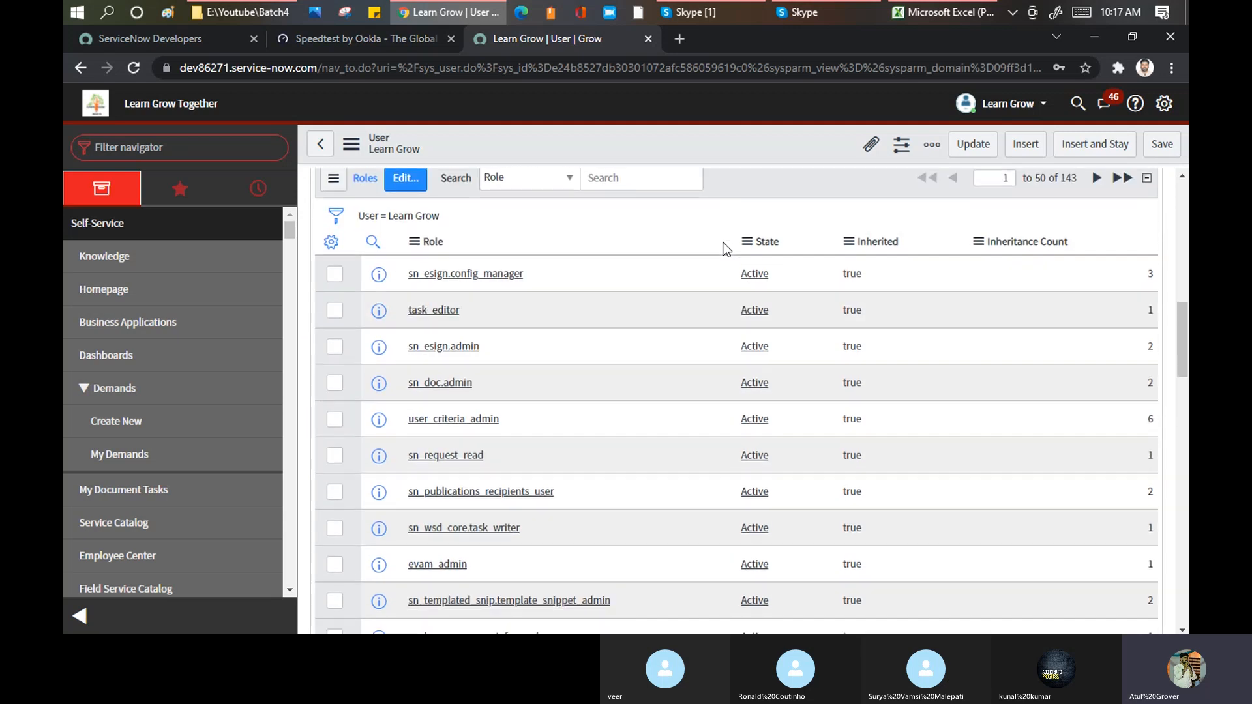
scroll(724, 248, up, 3)
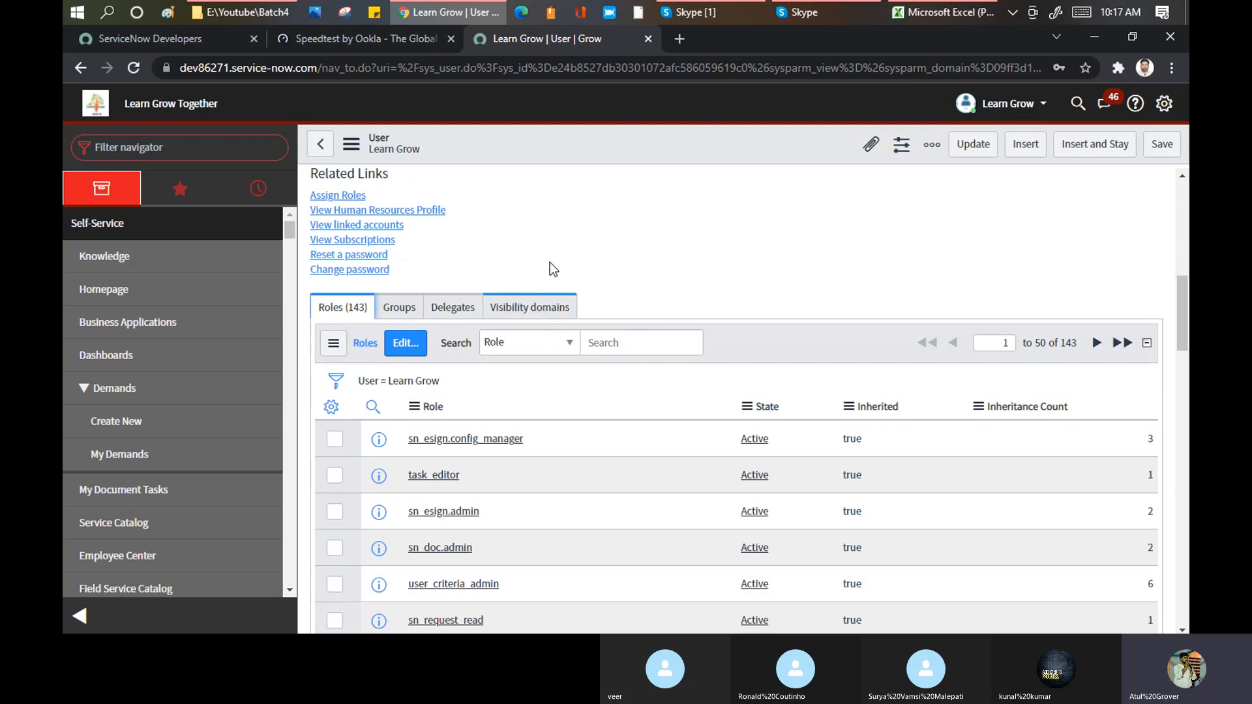
scroll(596, 198, up, 5)
scroll(598, 202, up, 4)
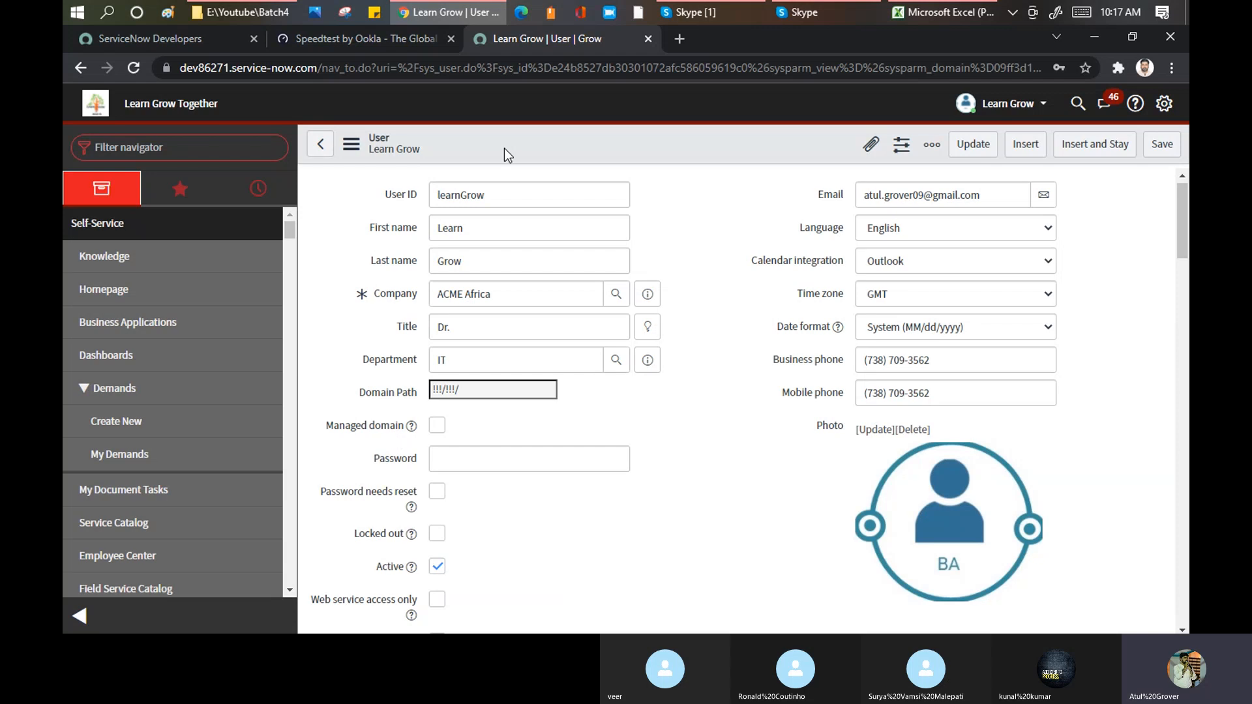
Step: Show the user menu options and browse all applications in the navigator from Self-Service to the System applications
click(1037, 106)
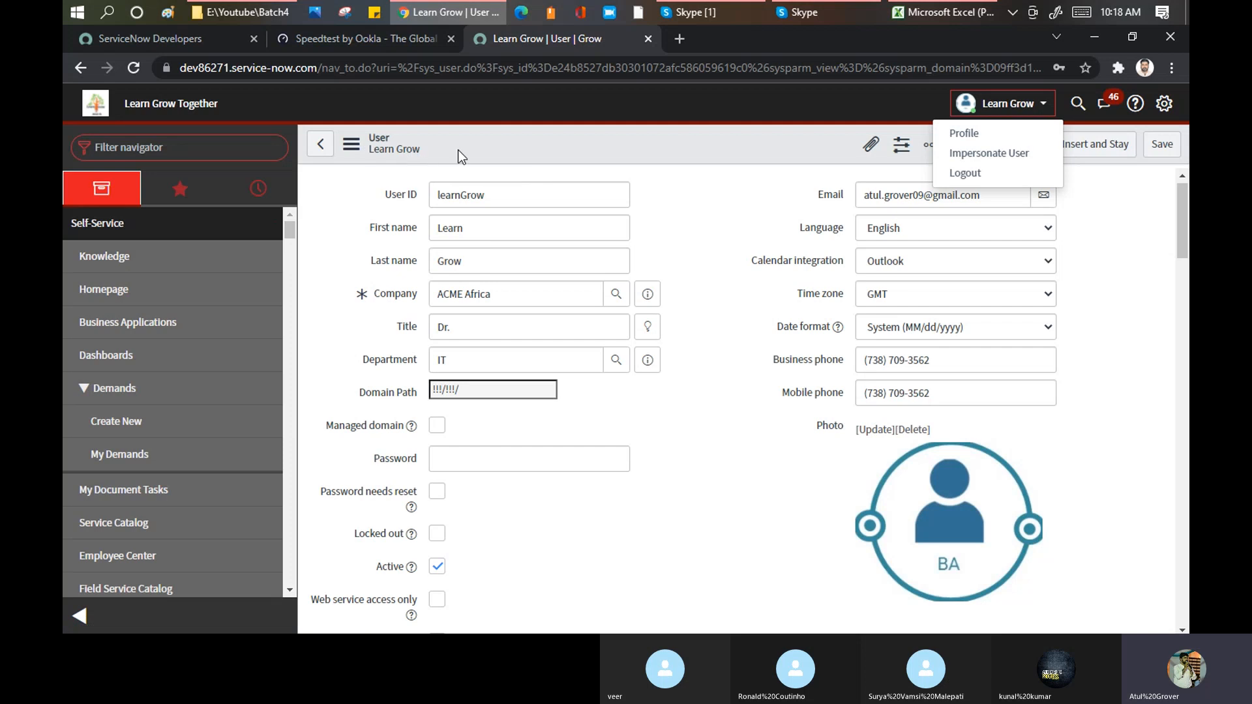
scroll(172, 262, down, 2)
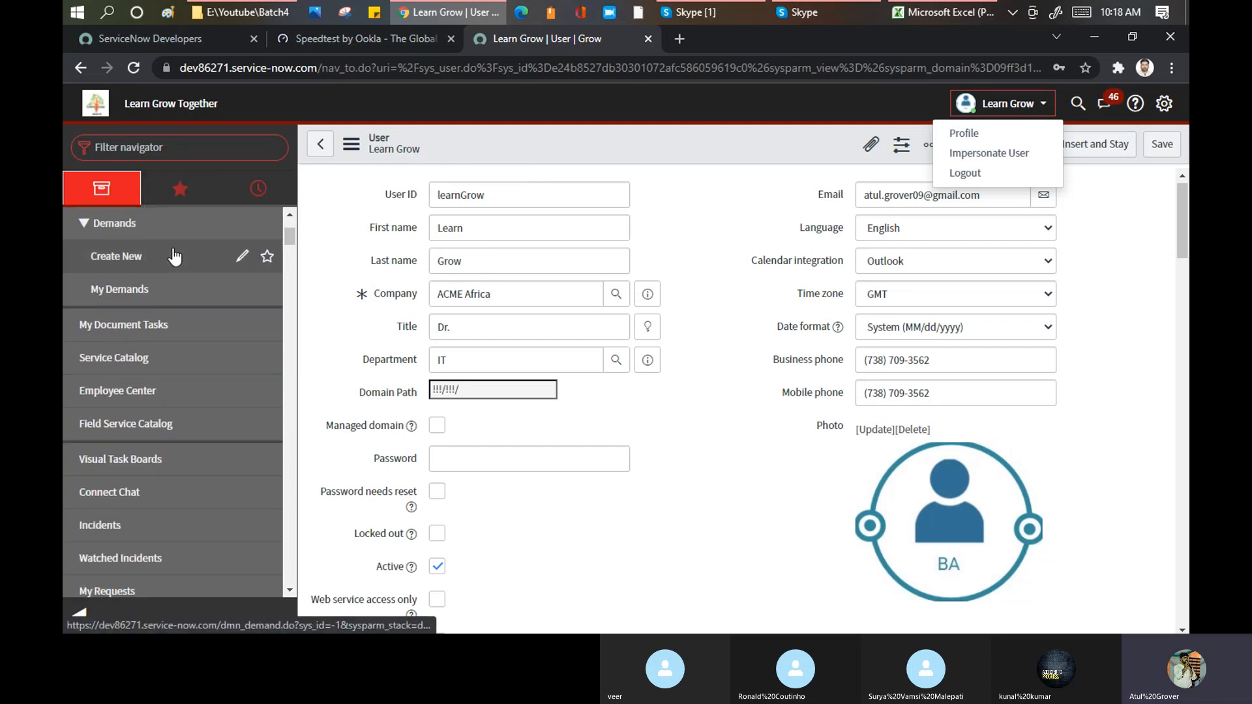
scroll(168, 271, down, 4)
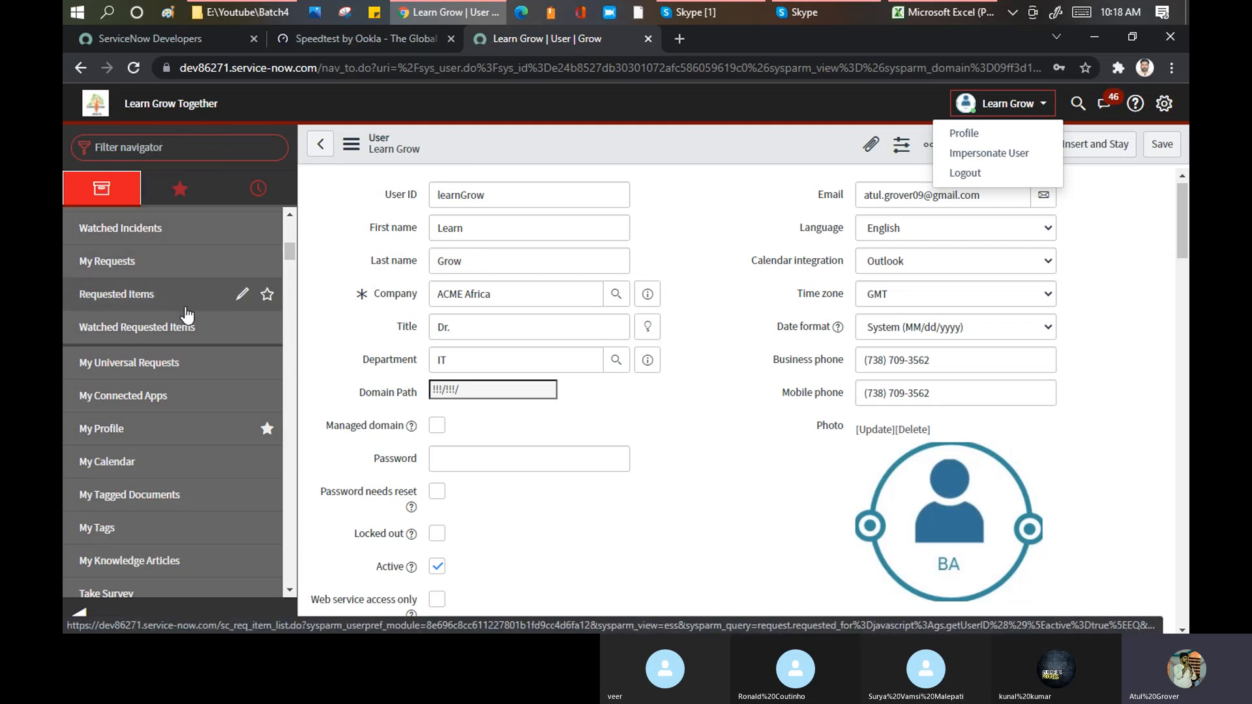
scroll(182, 289, down, 2)
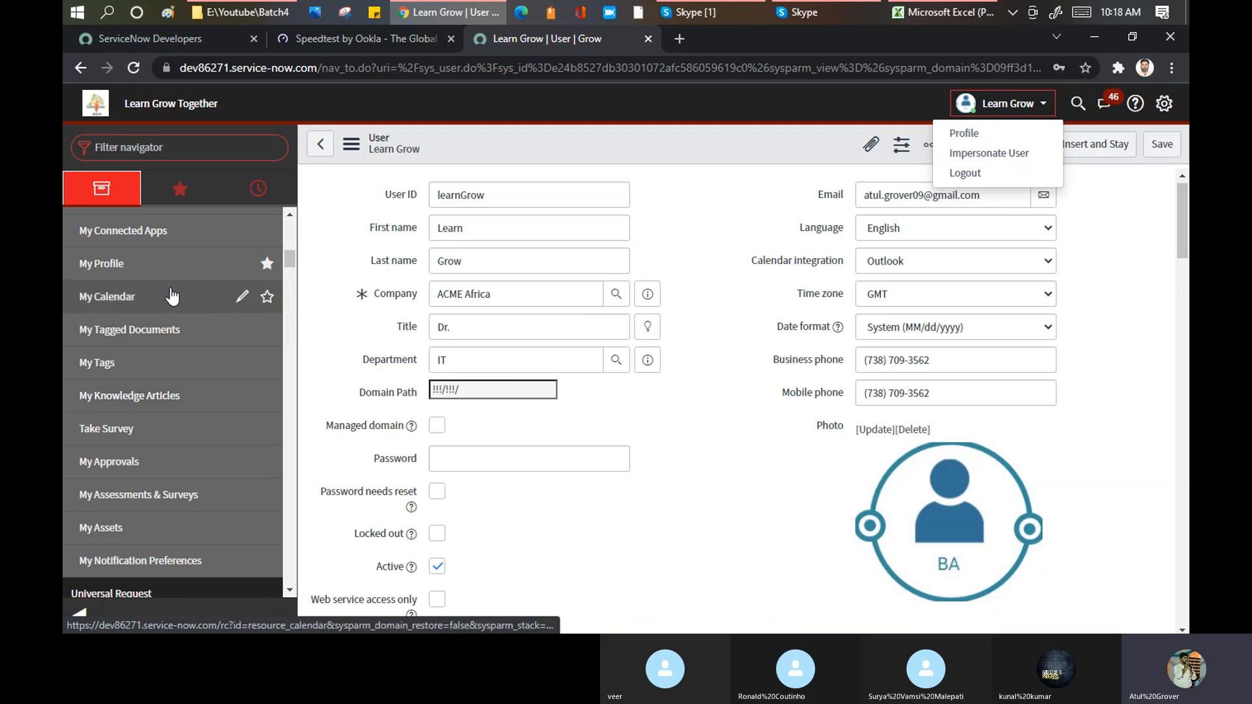
scroll(173, 290, down, 10)
scroll(179, 287, down, 15)
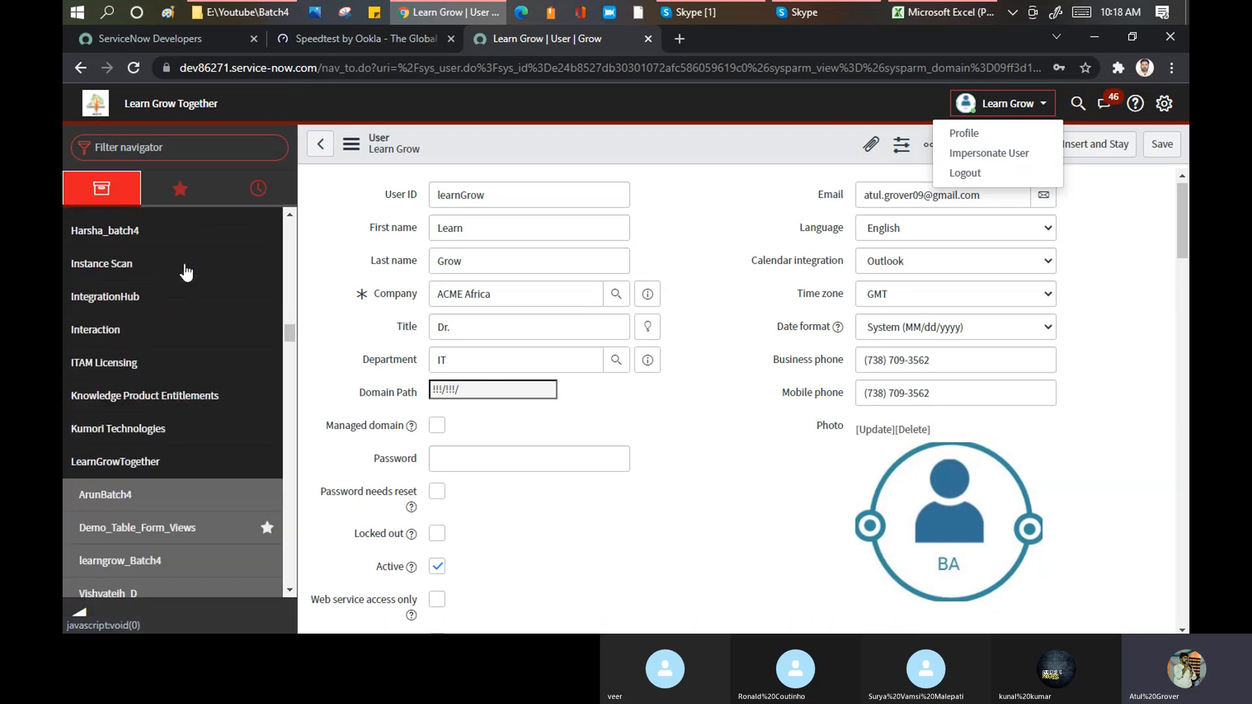
scroll(173, 306, down, 15)
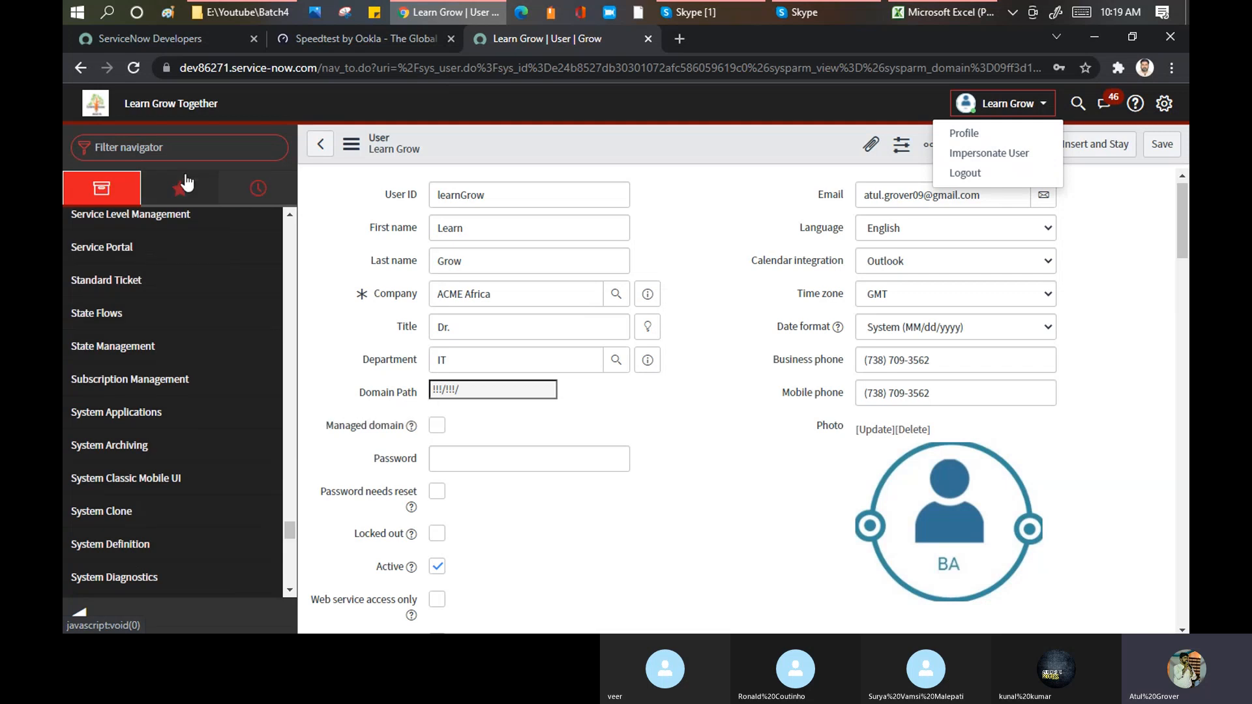
Step: Filter the application navigator by "SLA" and review the matching modules
click(188, 146)
text(s)
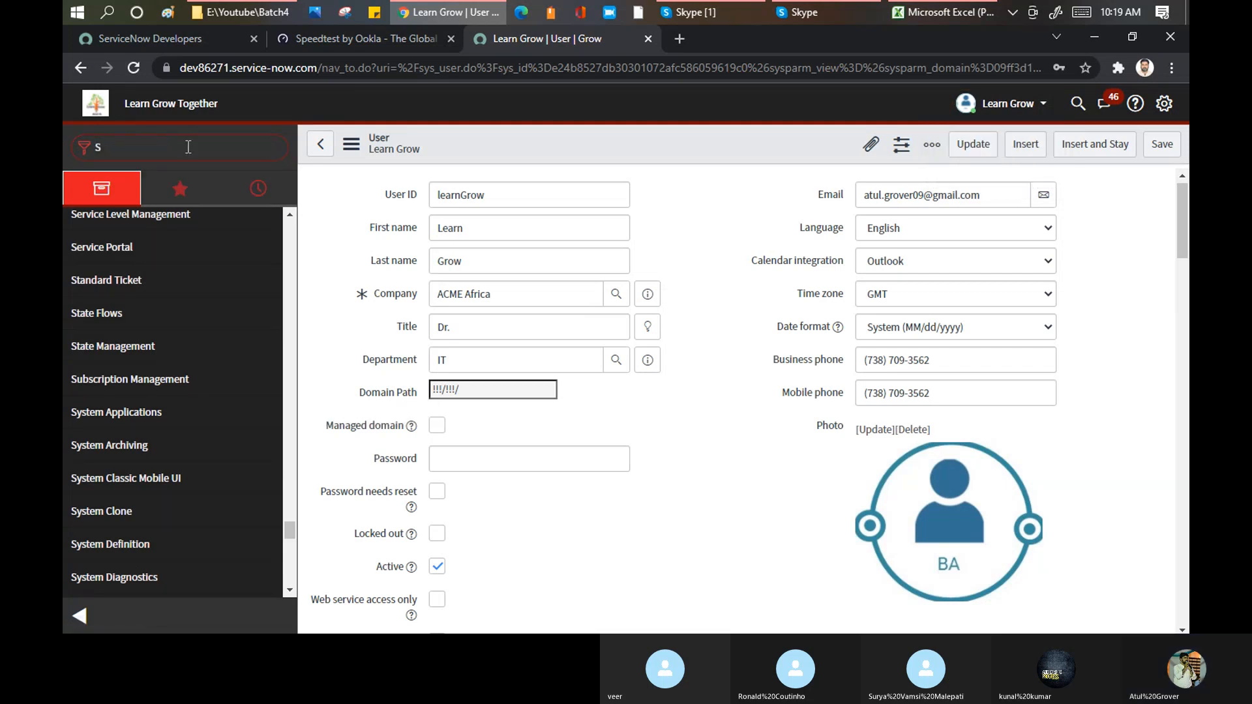
text(LA)
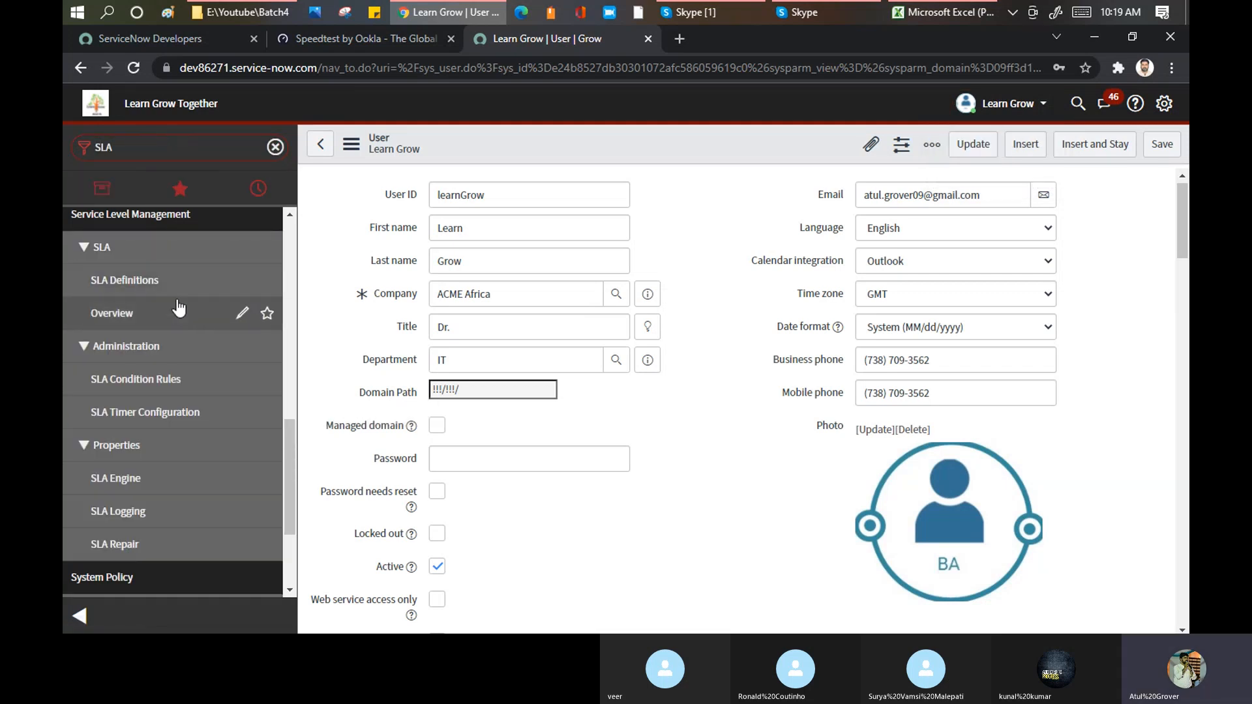
scroll(173, 335, up, 3)
scroll(142, 417, down, 3)
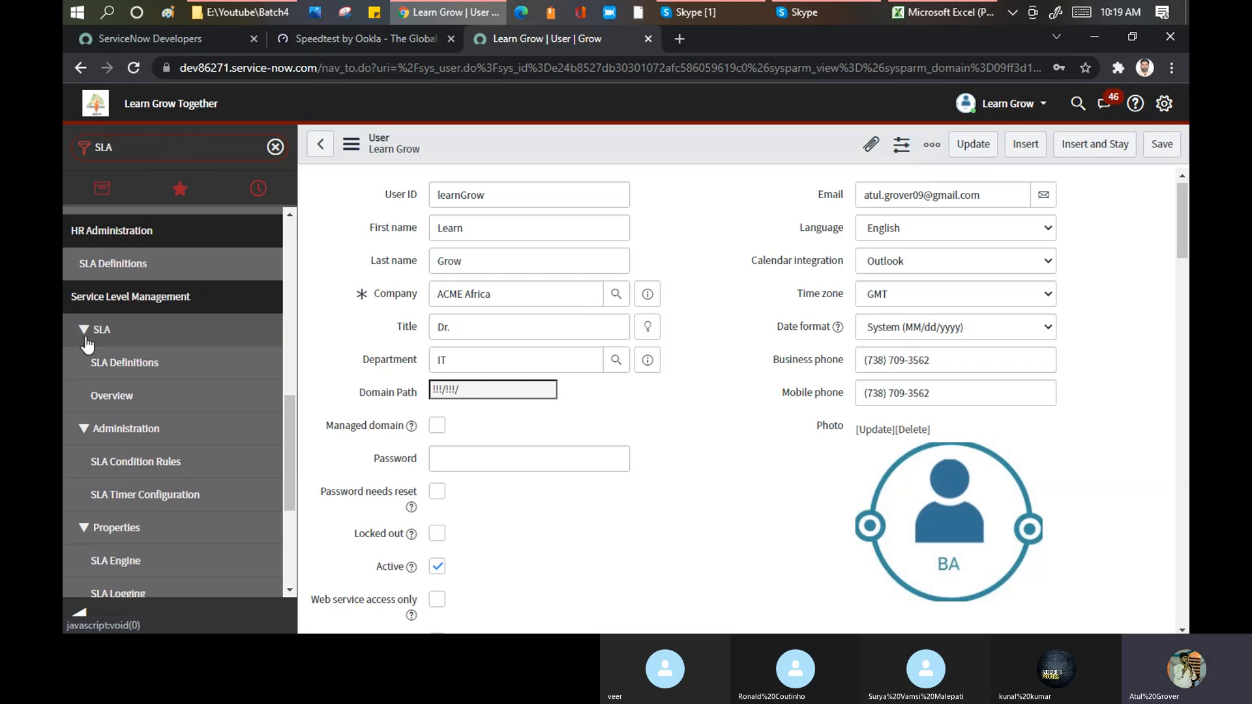
Step: Impersonate the end user account and filter its application navigator by "SLA"
click(1038, 106)
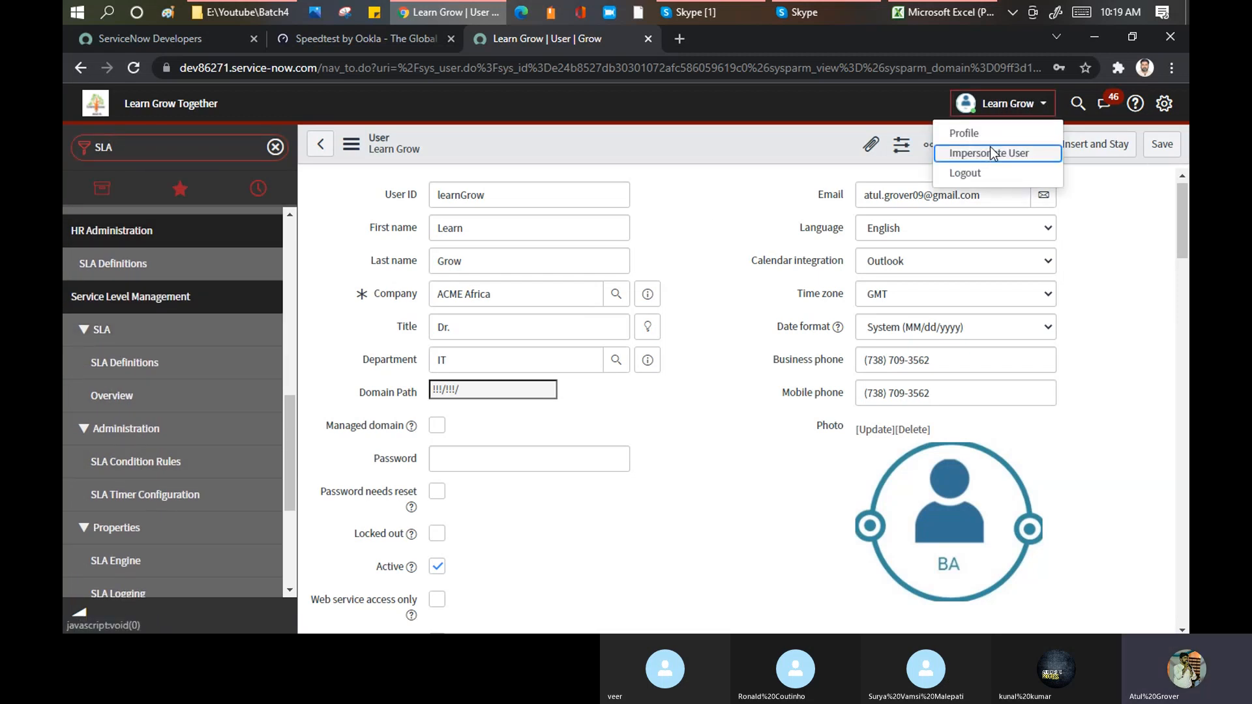
click(1004, 153)
click(494, 363)
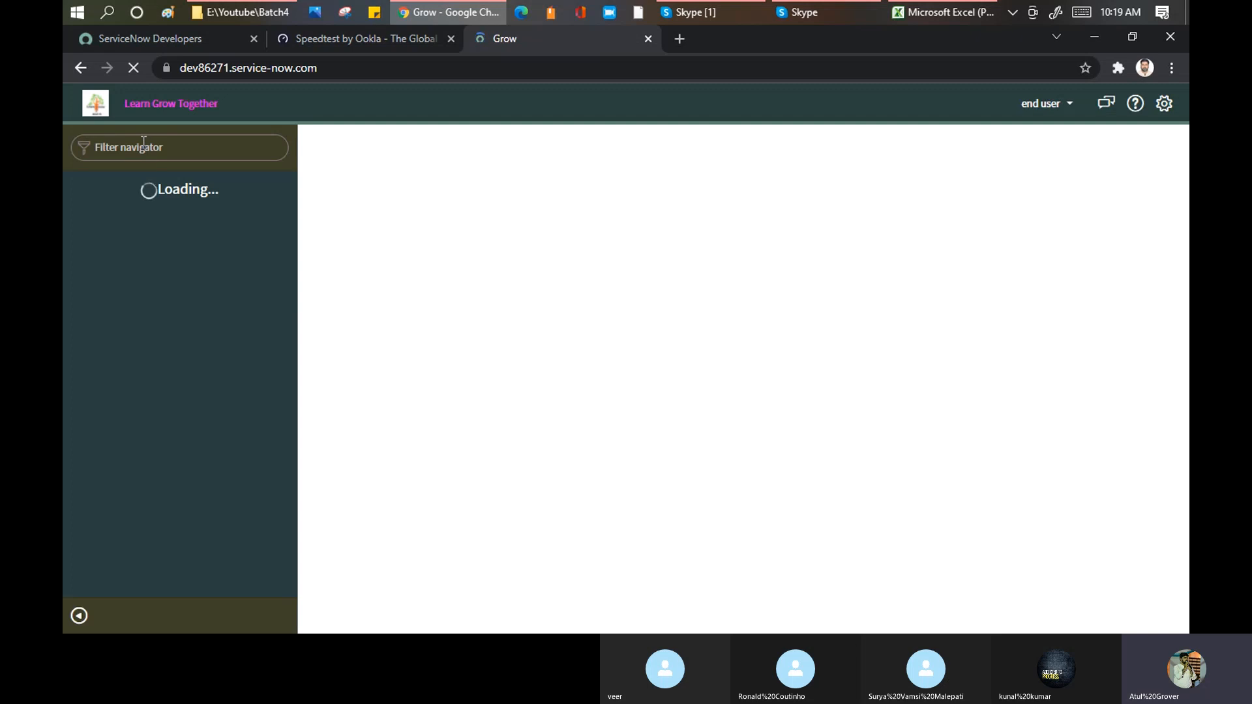
text(SLA)
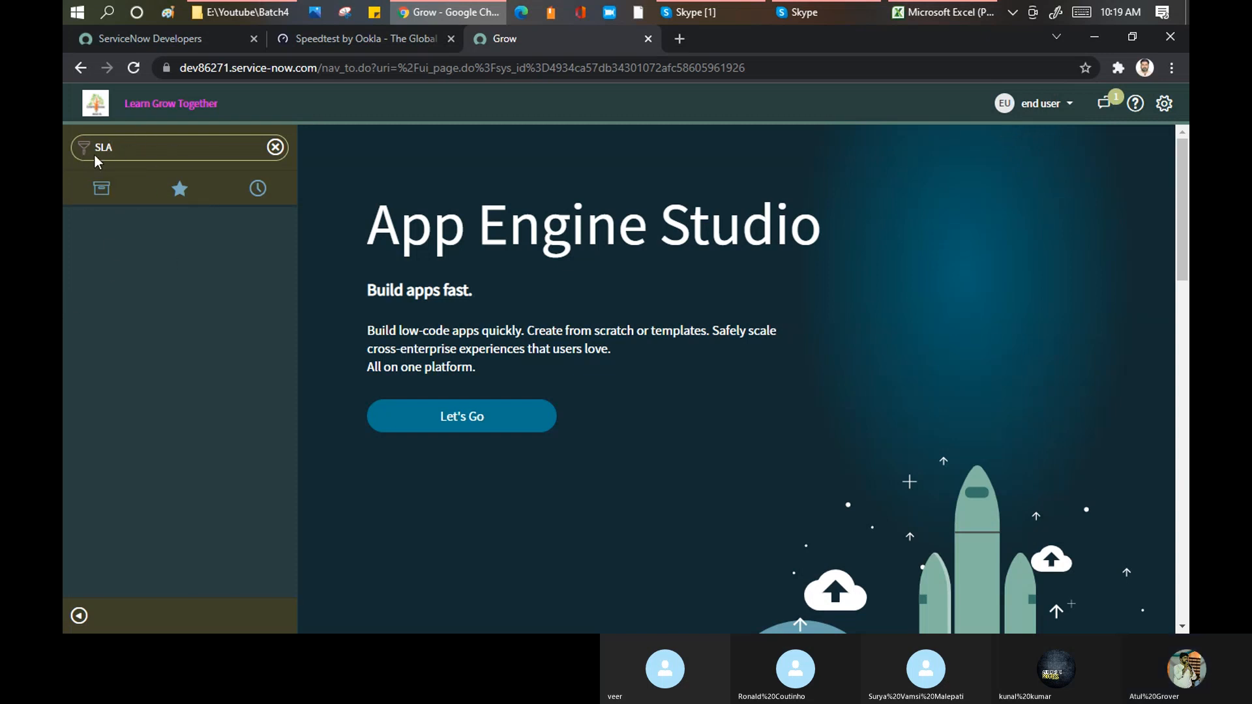
Step: End the impersonation of the end user and browse the administrator's full application list in the navigator
click(1066, 103)
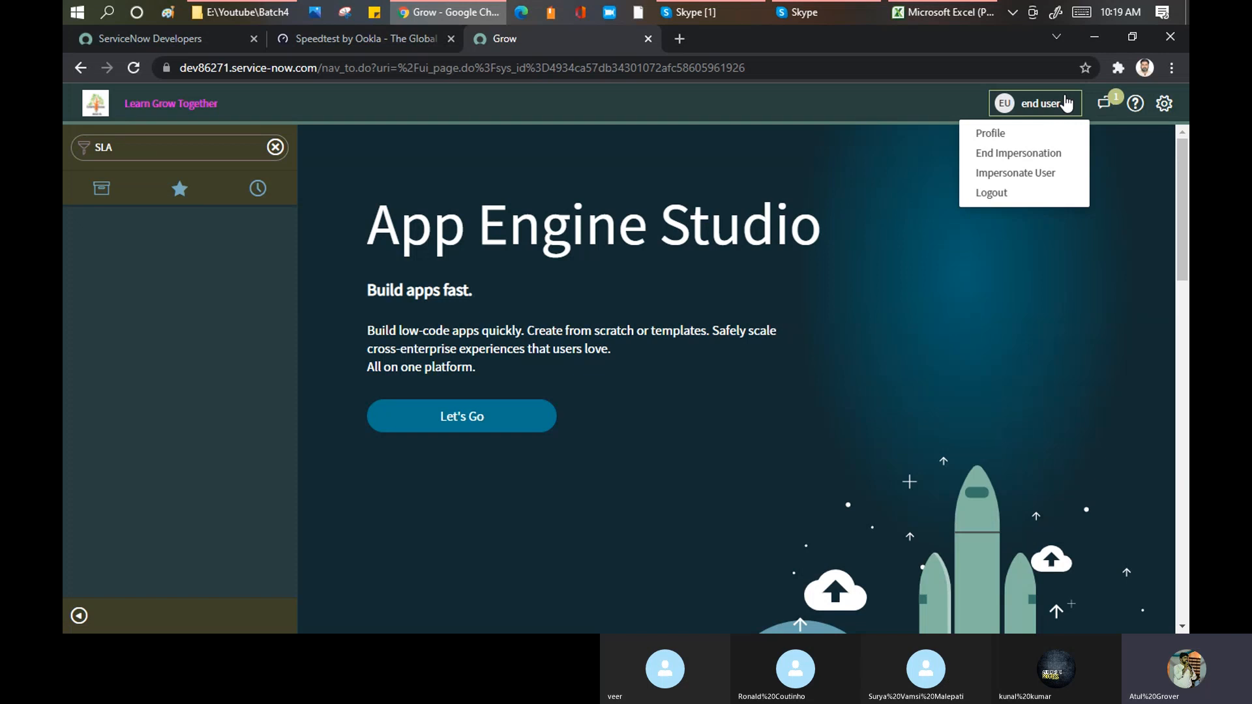
click(1023, 152)
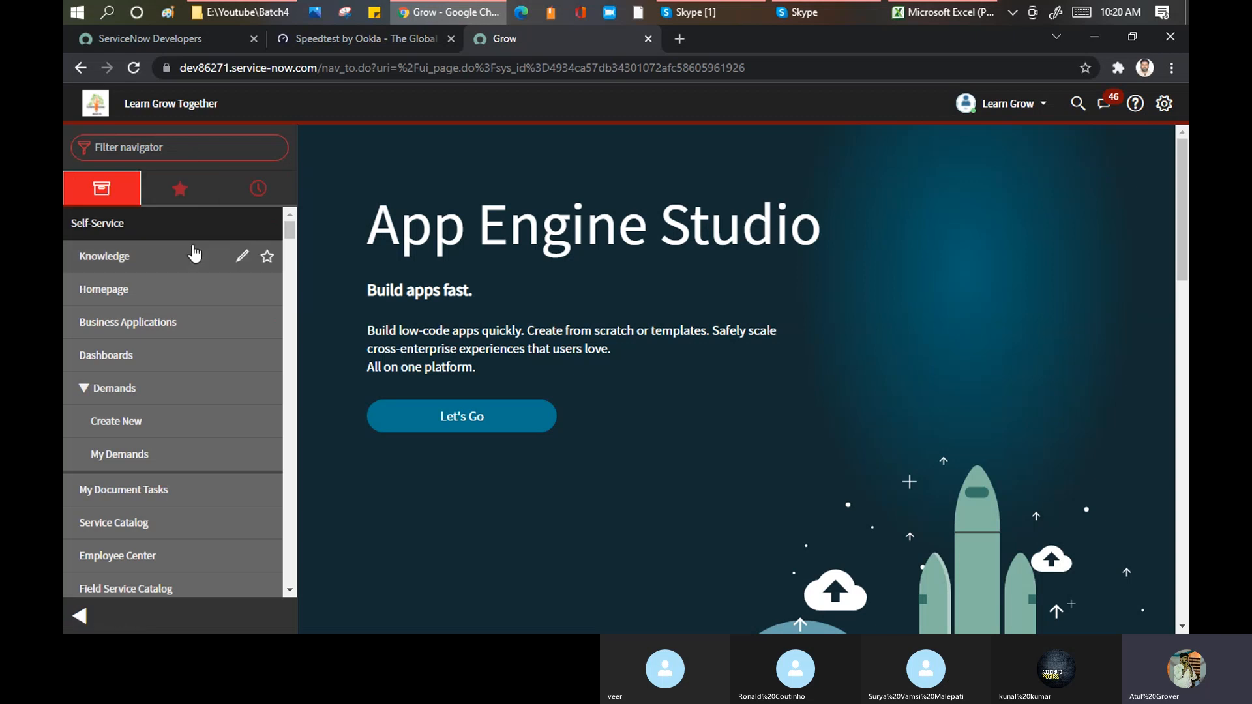
scroll(194, 245, down, 5)
scroll(193, 255, down, 10)
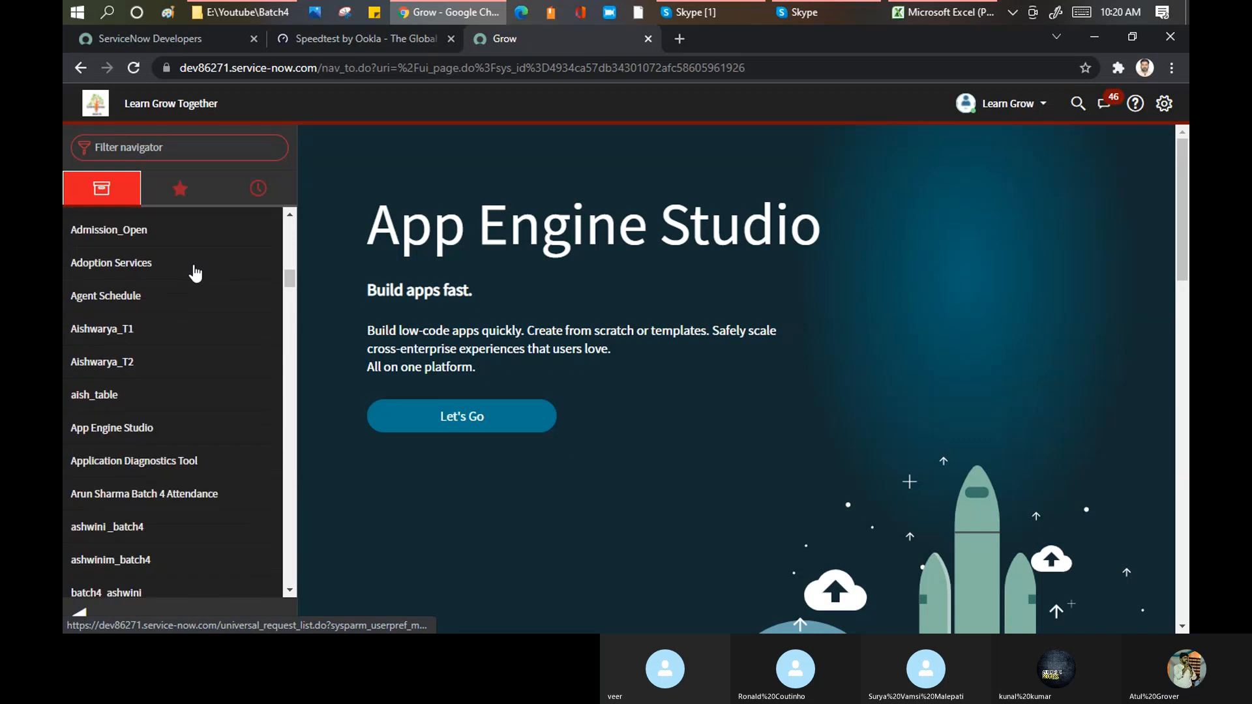
scroll(194, 274, down, 4)
scroll(195, 283, up, 8)
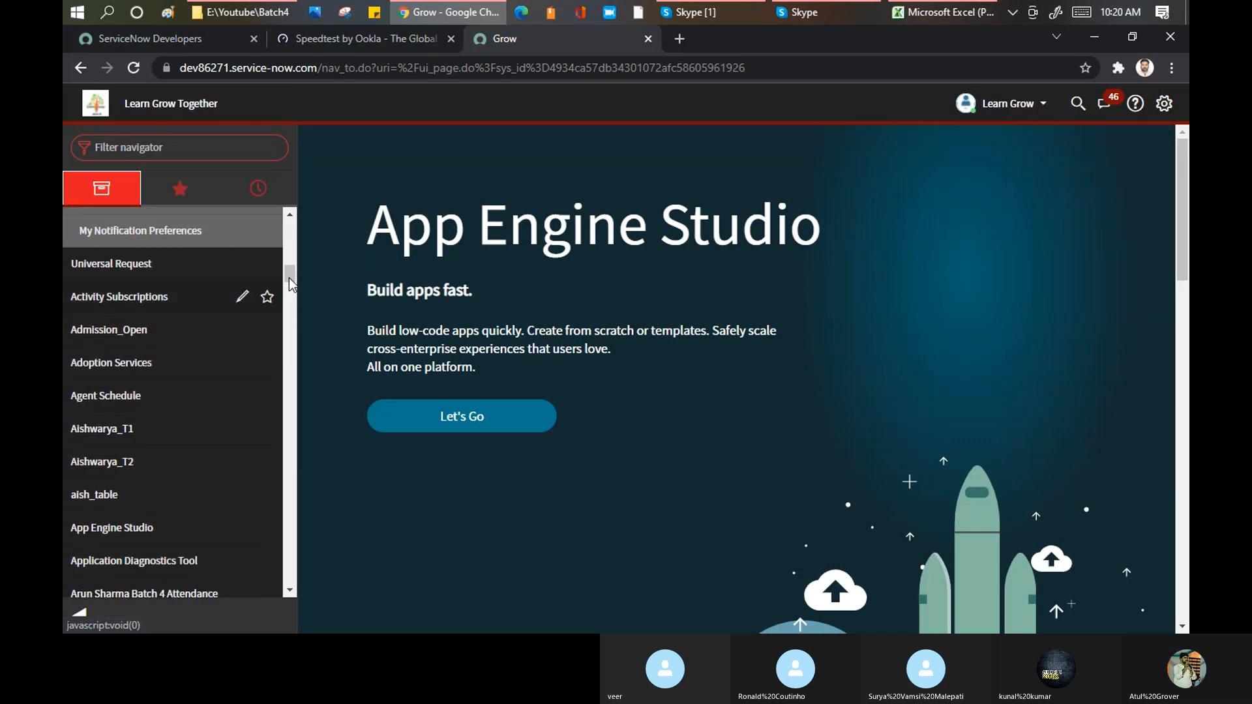
scroll(284, 274, up, 1)
scroll(285, 264, up, 3)
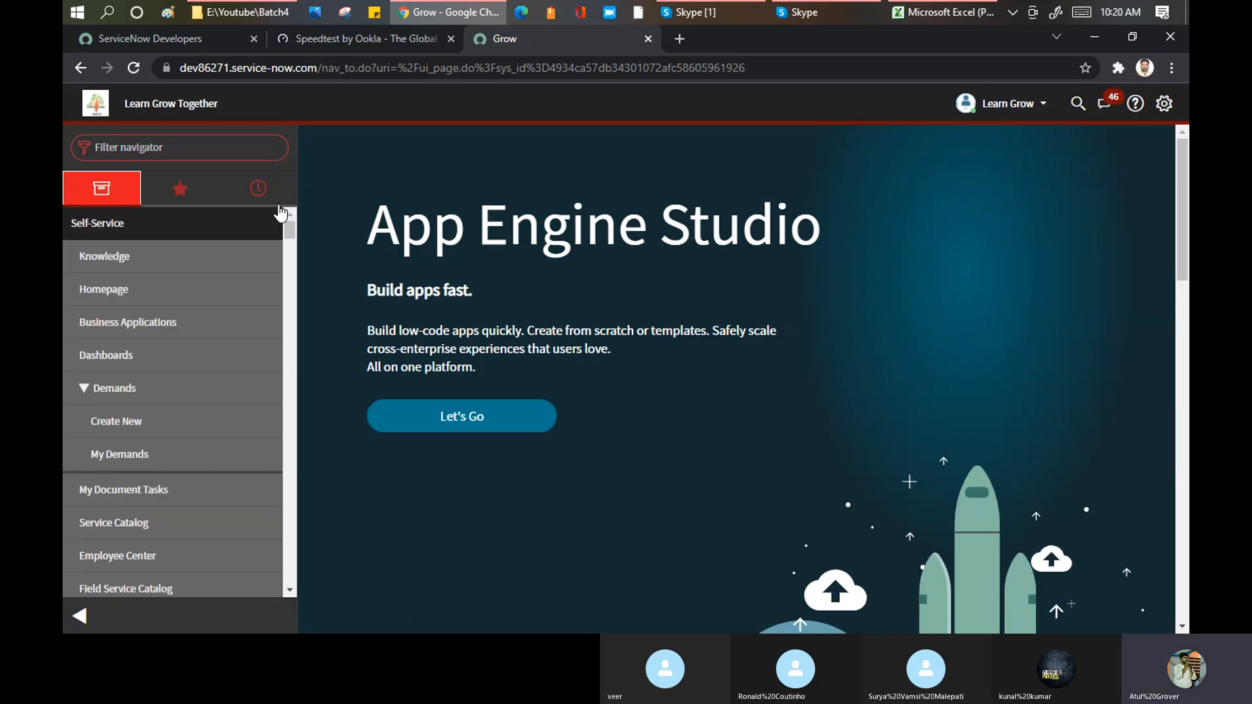
Step: Filter the application navigator by "incide", then collapse and re-expand the Incident application
click(169, 152)
text(In)
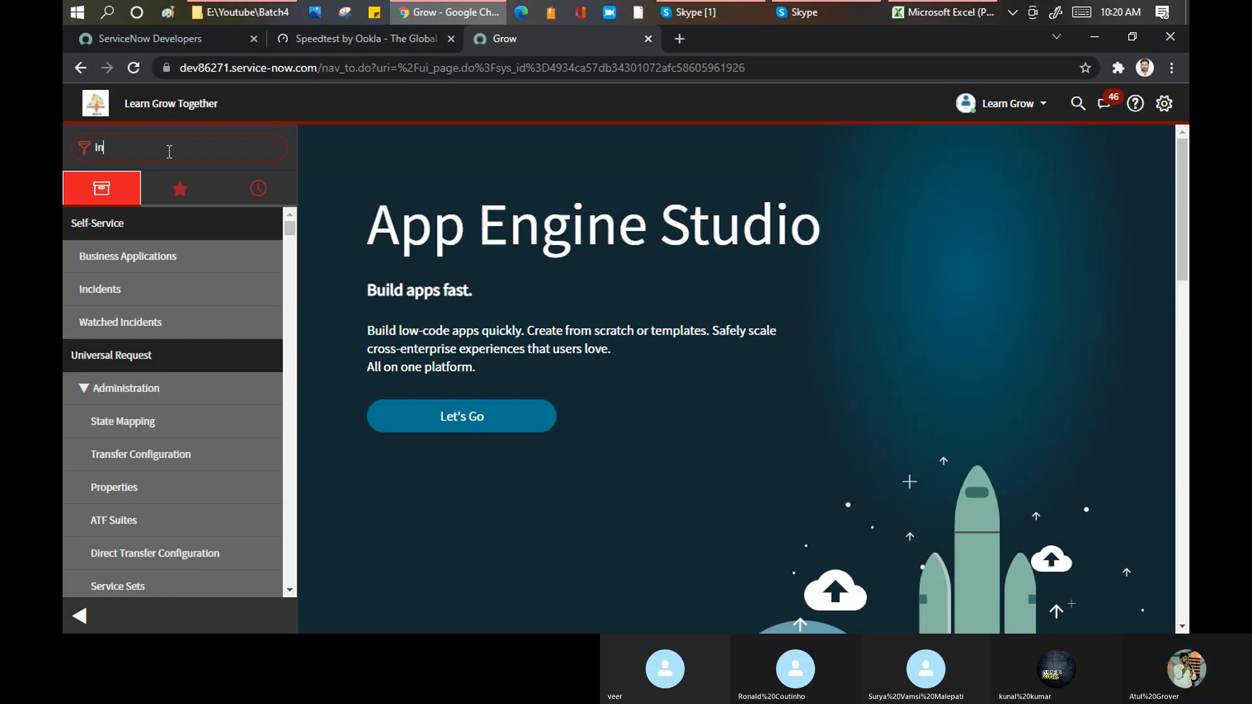
text(cide)
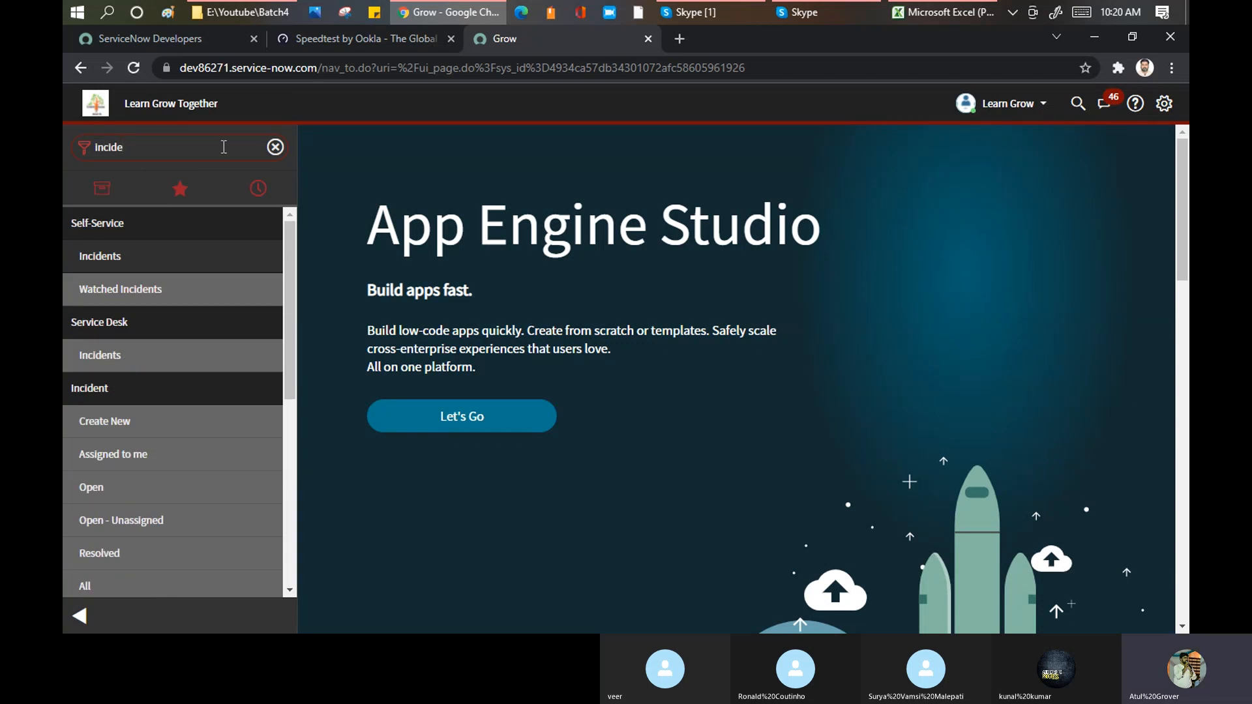
scroll(193, 319, down, 3)
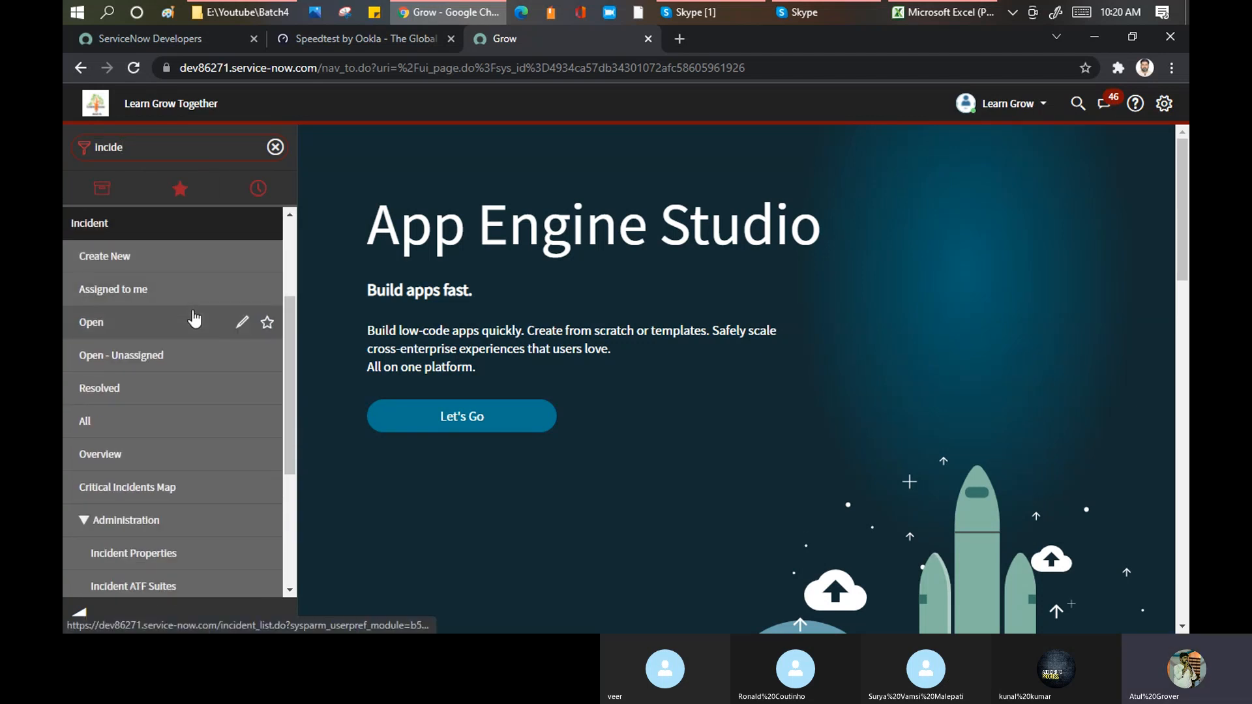
click(89, 223)
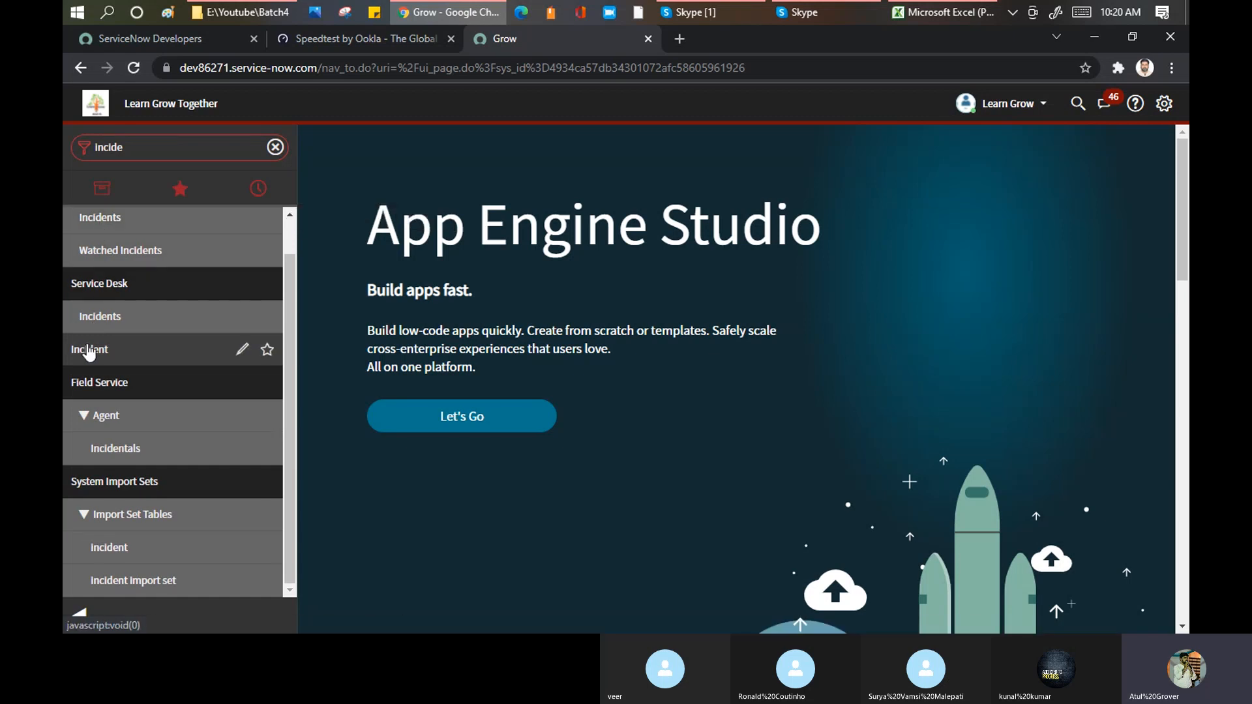
click(120, 349)
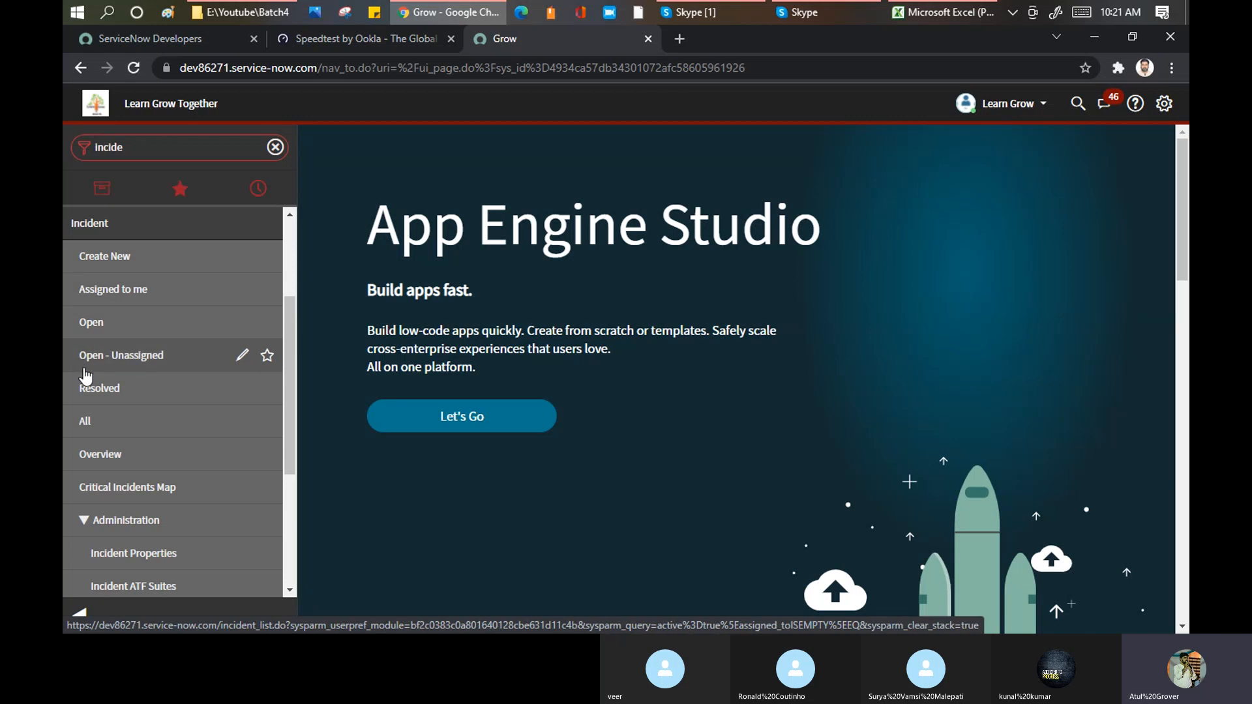
Step: Open a new incident form from the Incident application and view the Self-Service Incidents list
click(112, 257)
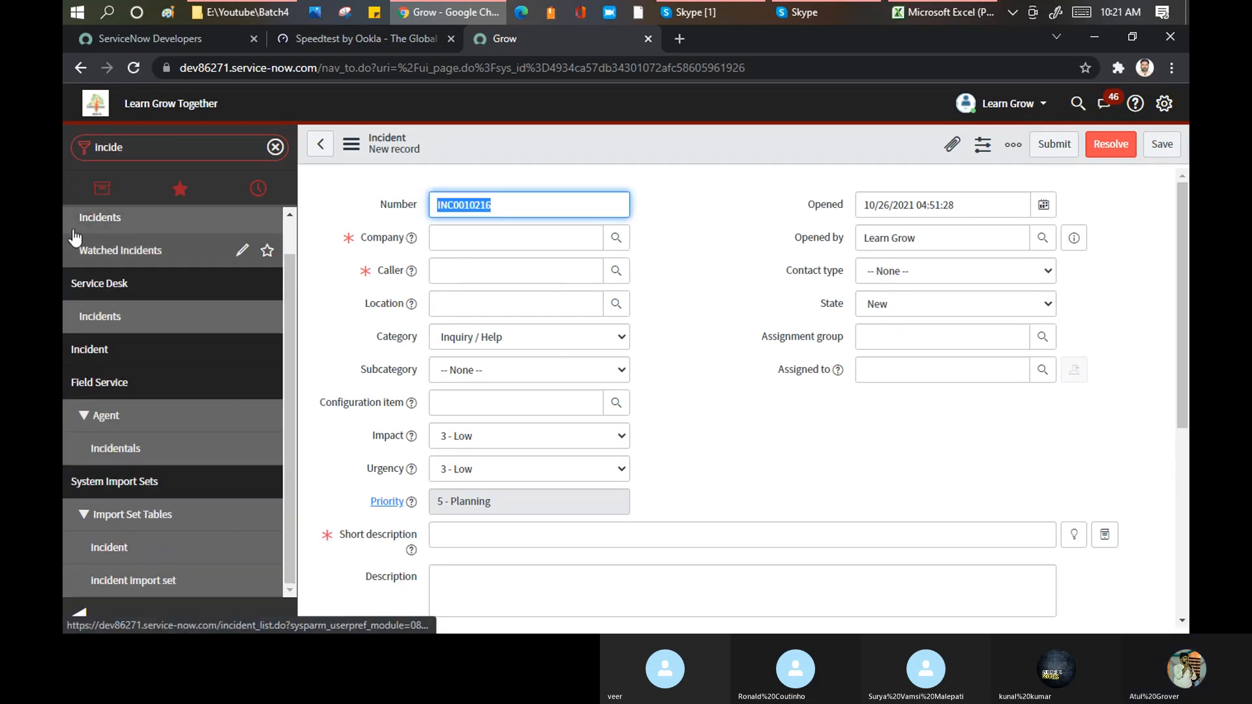
click(97, 317)
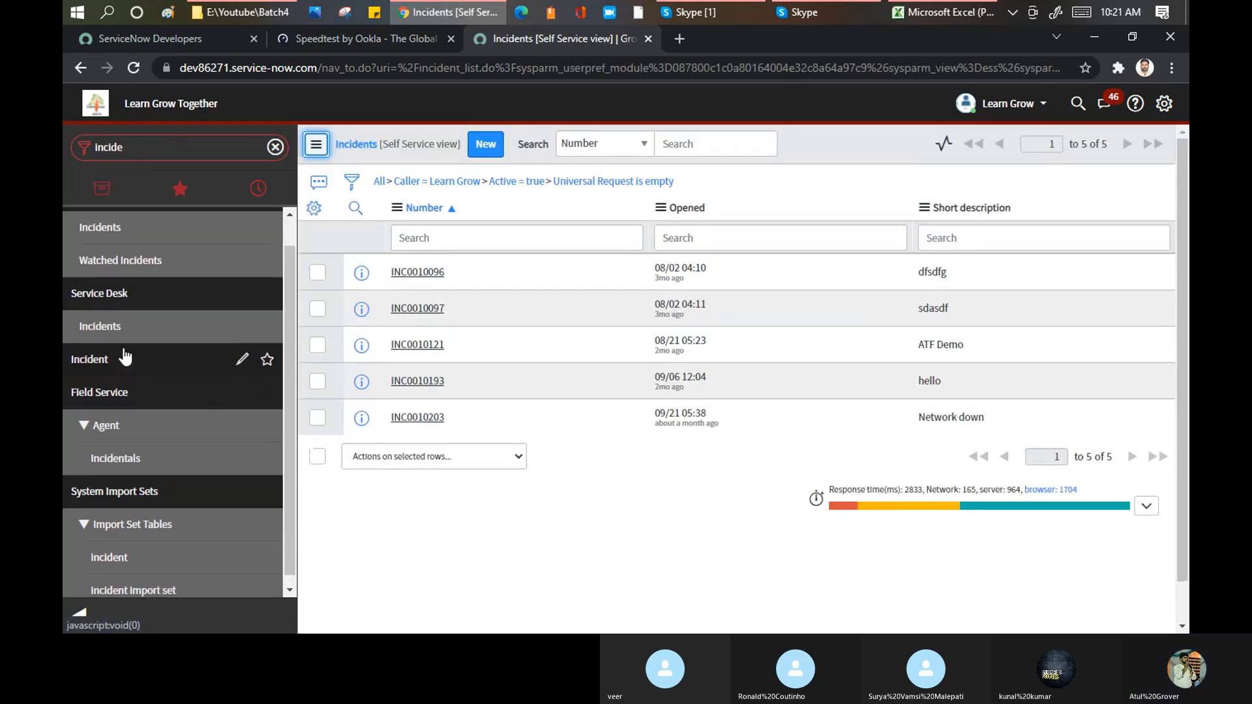
Step: View the Incident application's Assigned to me list and open the Incident application menu record for editing
click(121, 355)
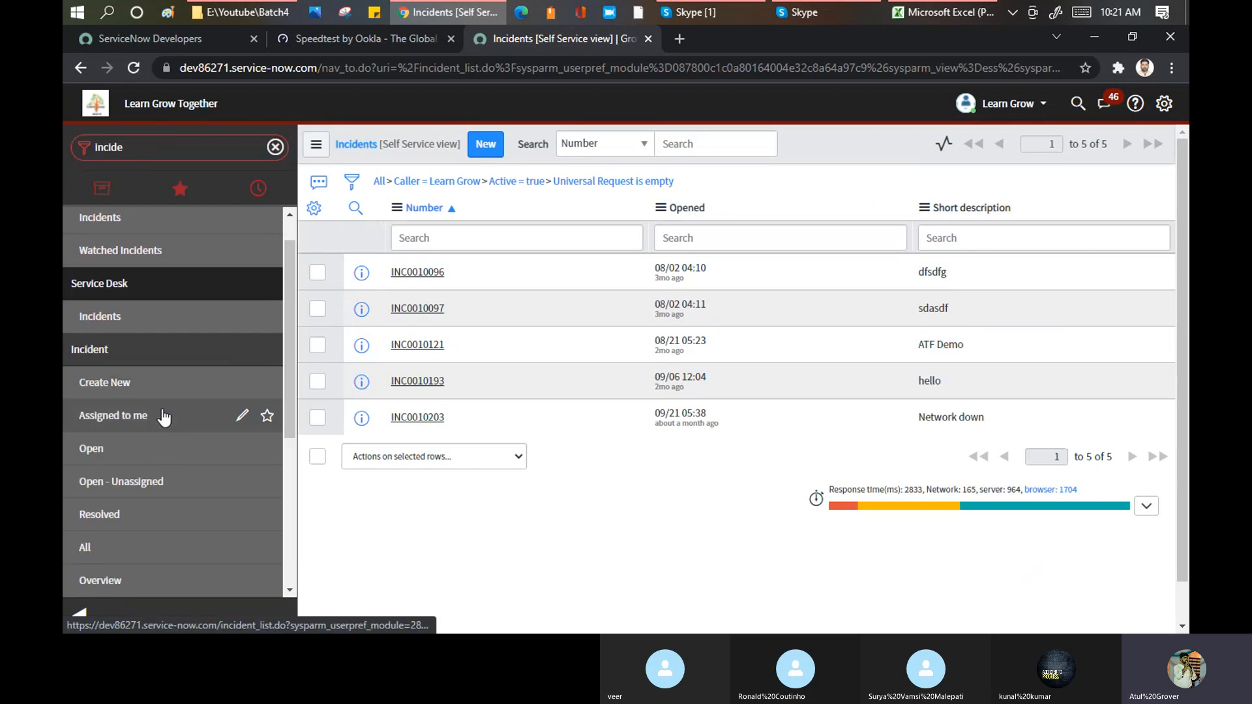
click(118, 421)
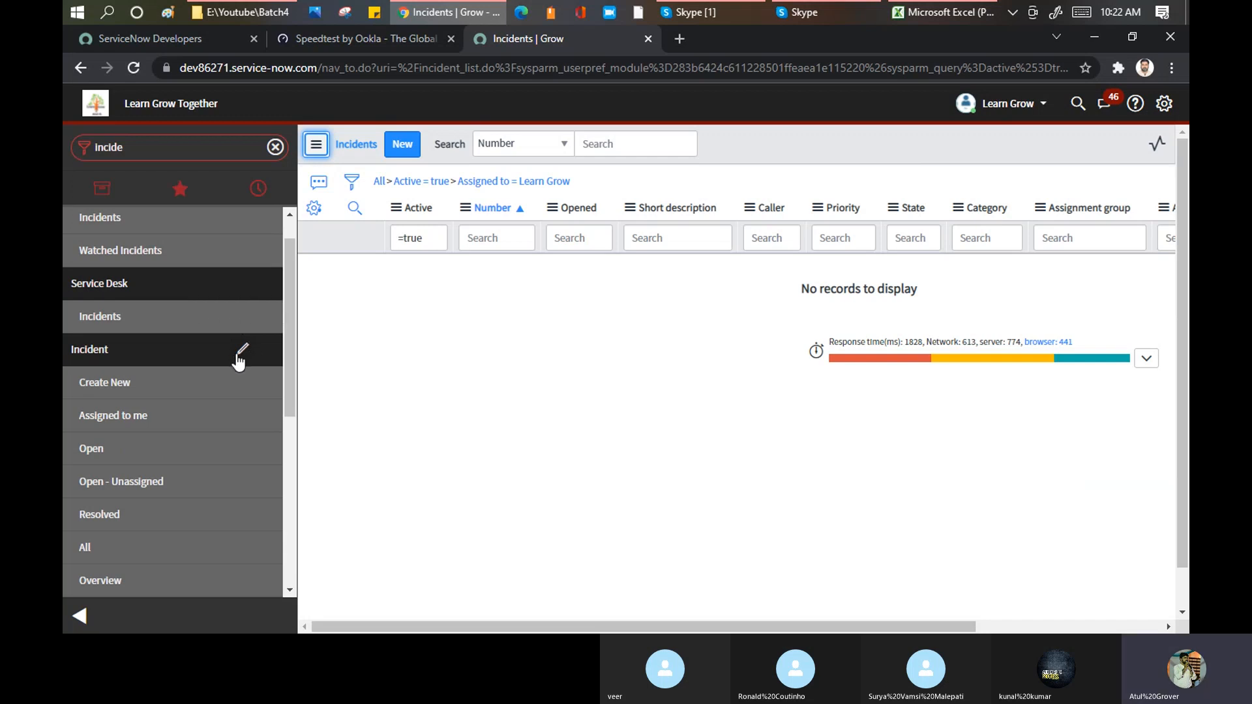
click(241, 353)
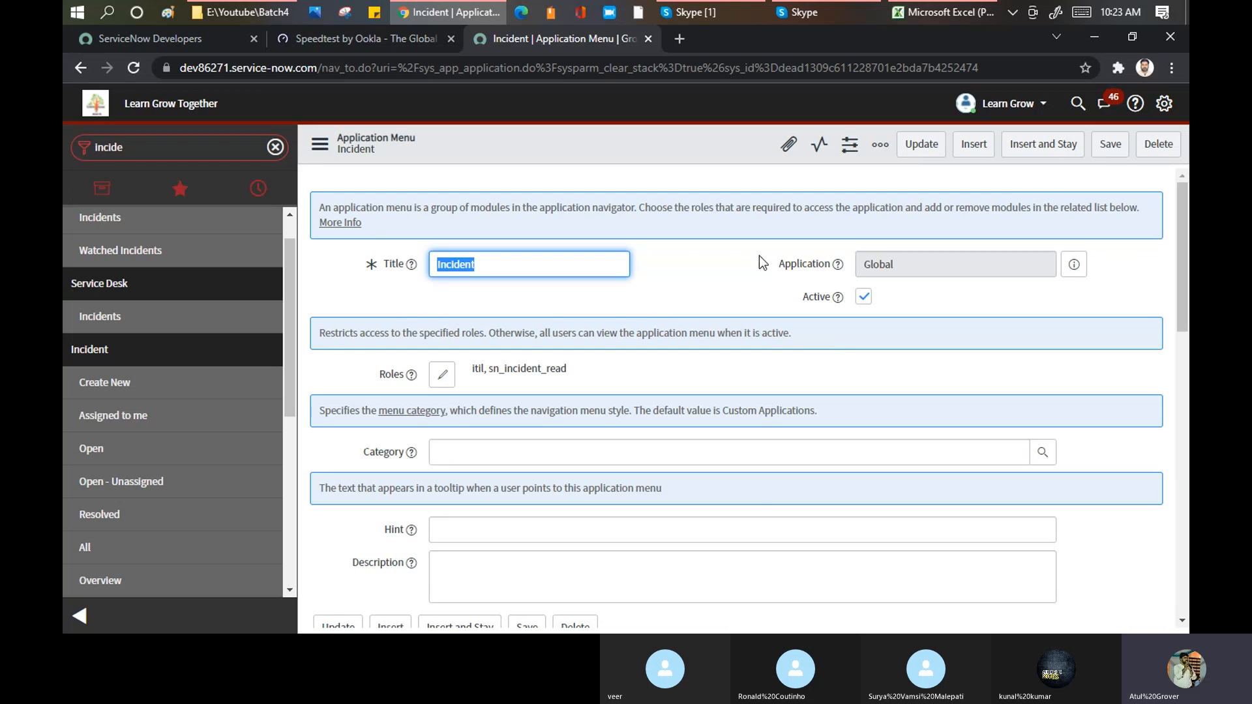
Step: Add the Incident application's All module to the favorites and open the full incident list from there
scroll(130, 338, down, 1)
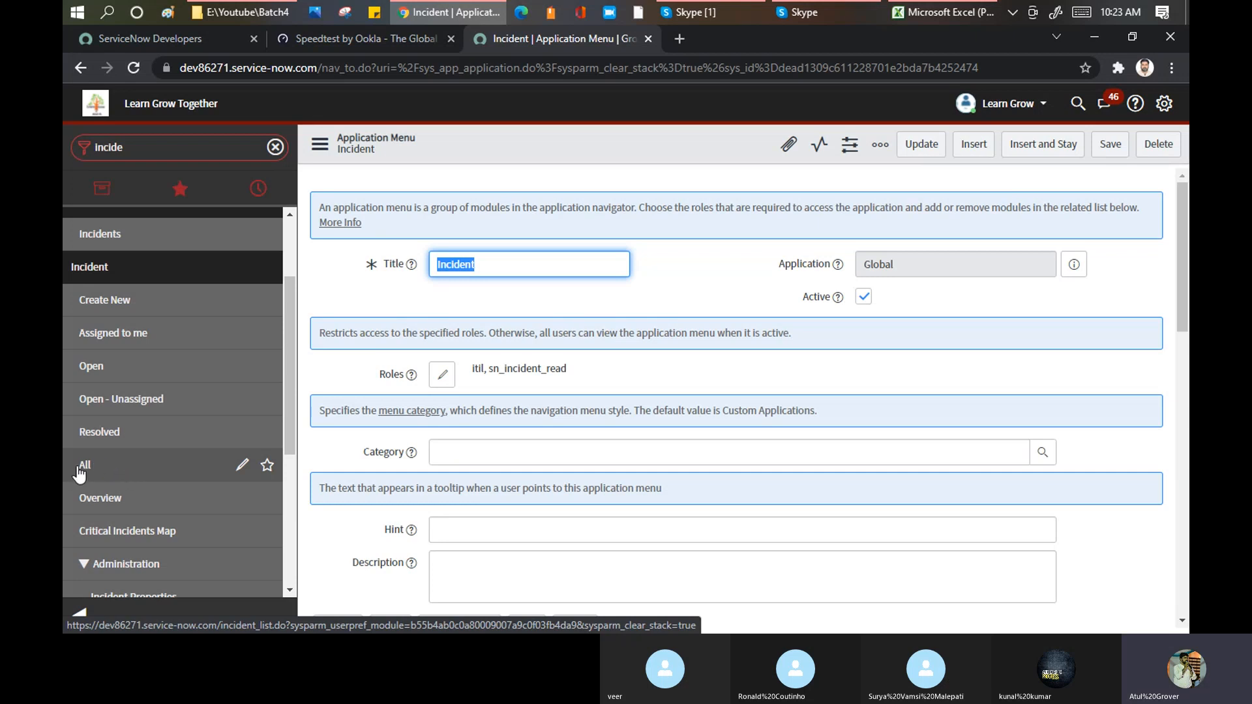
double_click(145, 147)
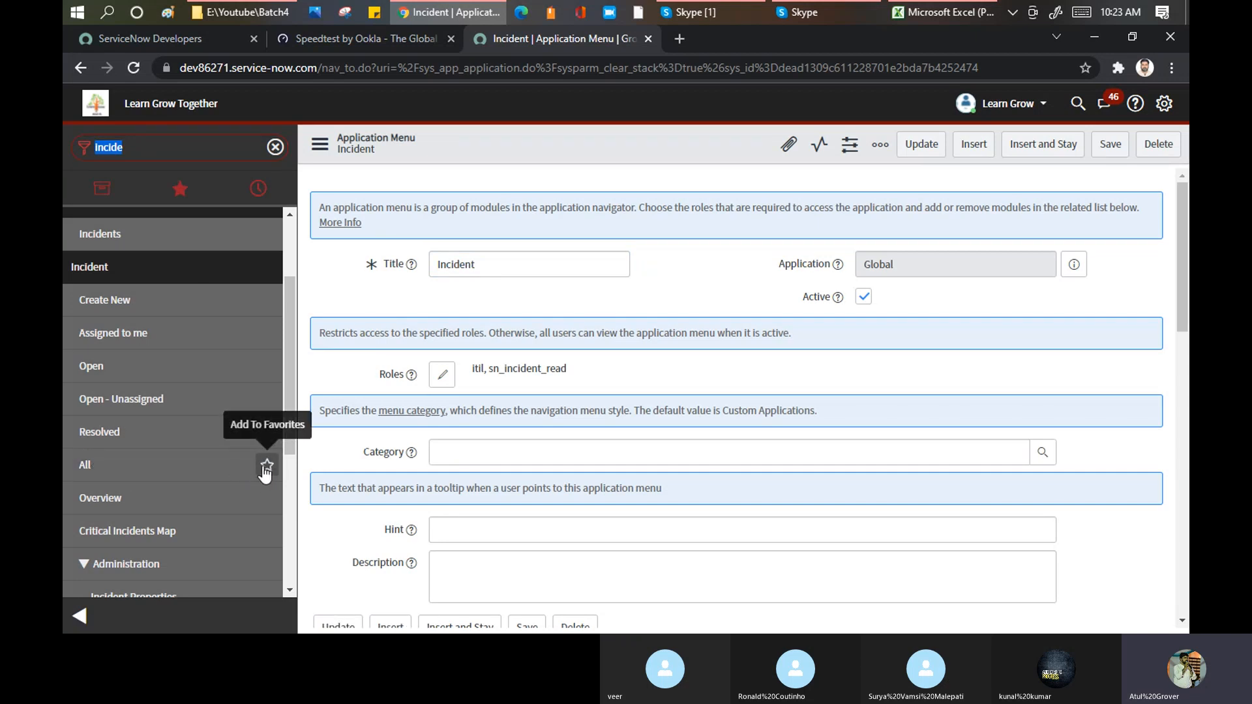
click(267, 465)
click(176, 199)
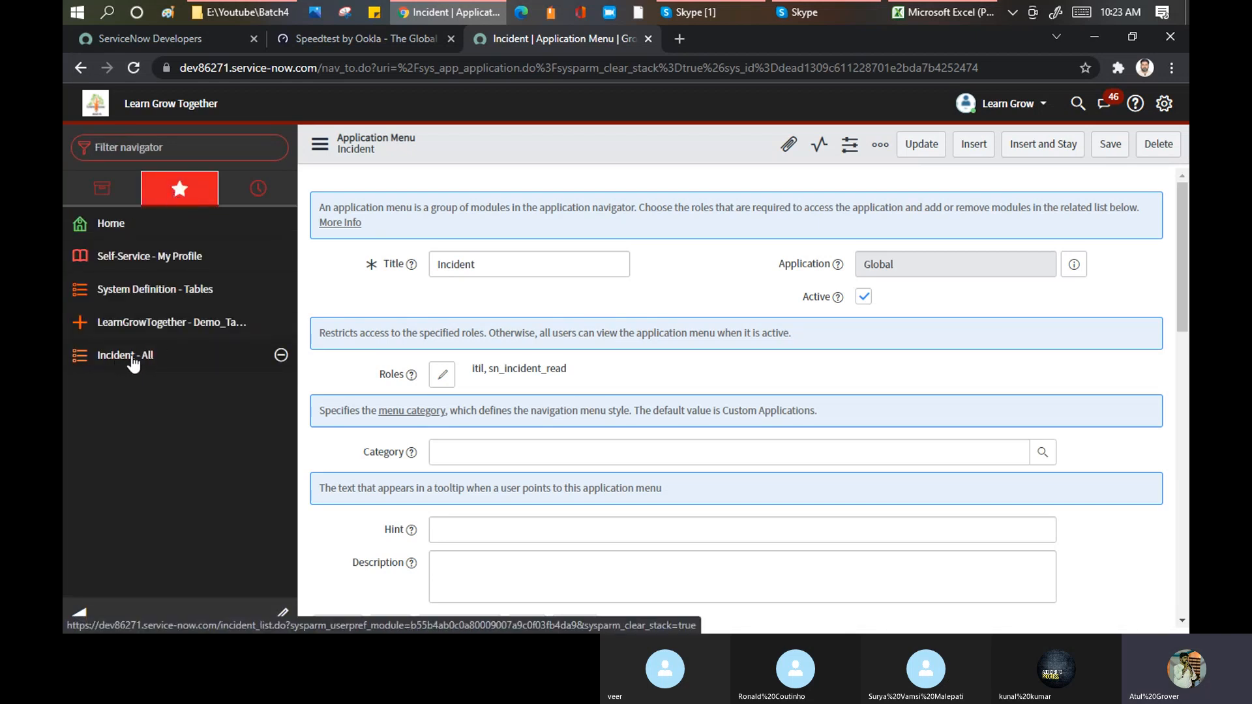
click(132, 361)
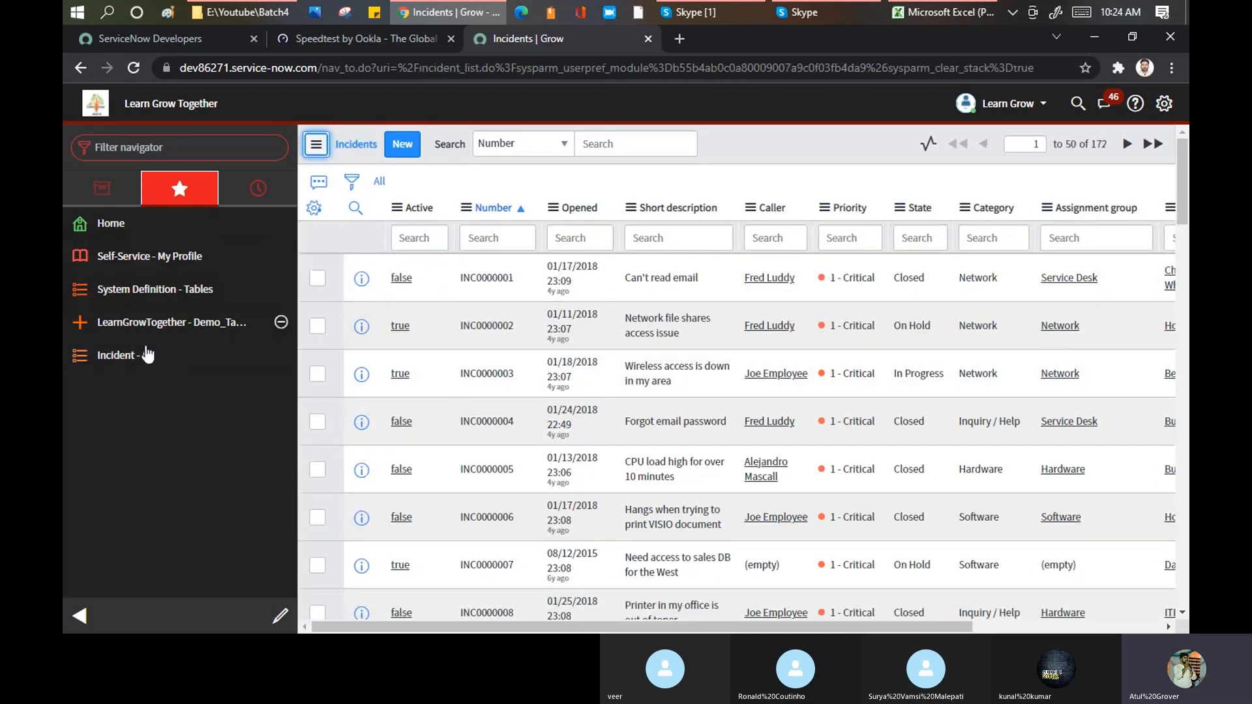
Step: Show all applications again and examine the navigator's history of recently visited records and lists down to its oldest entries
click(101, 189)
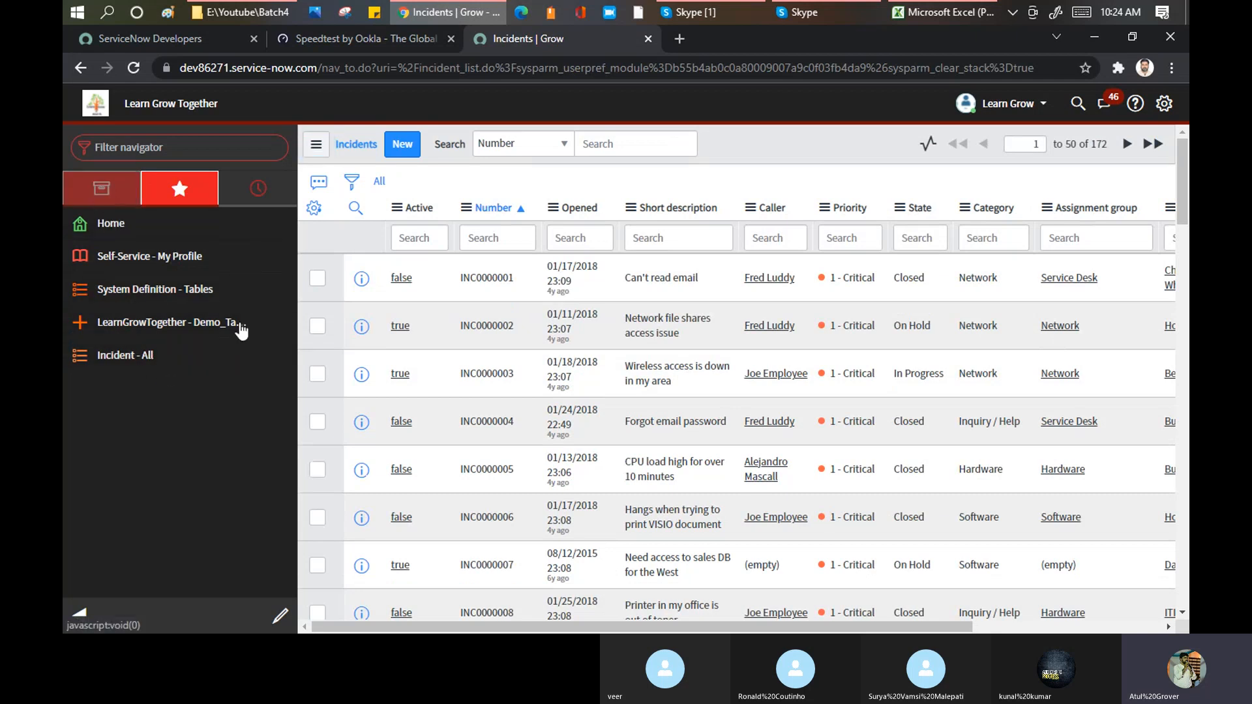
scroll(222, 397, down, 3)
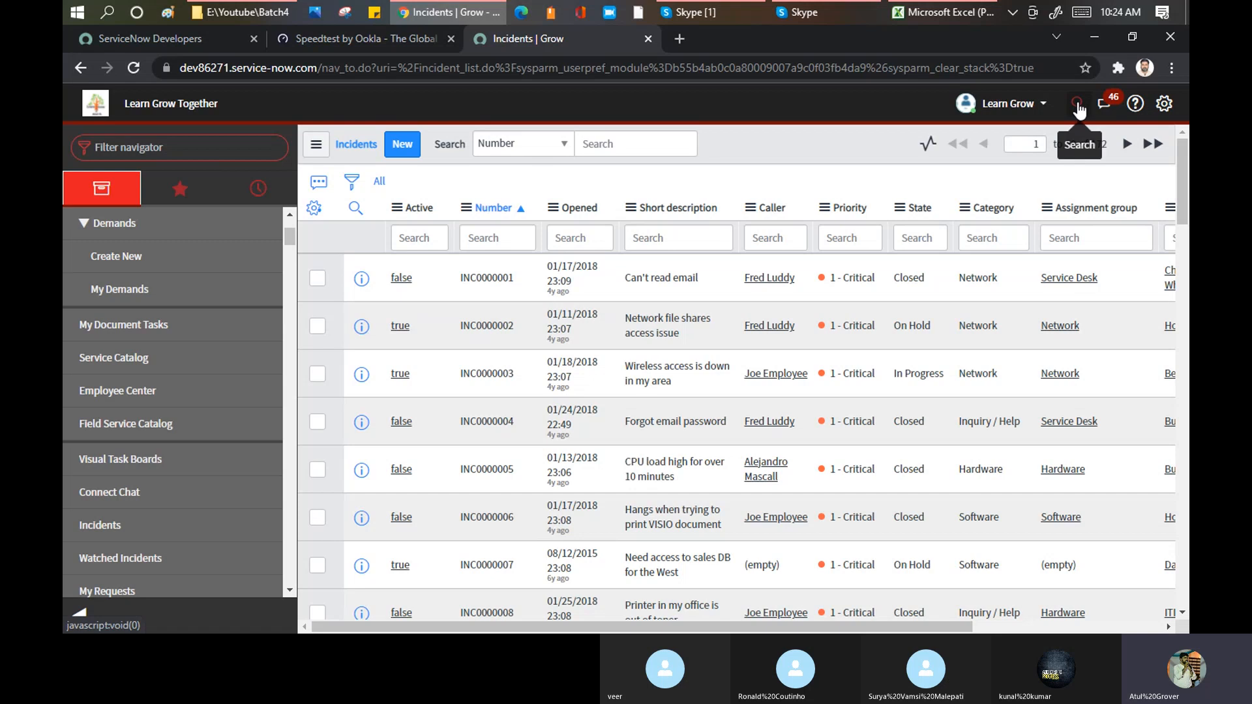
click(270, 185)
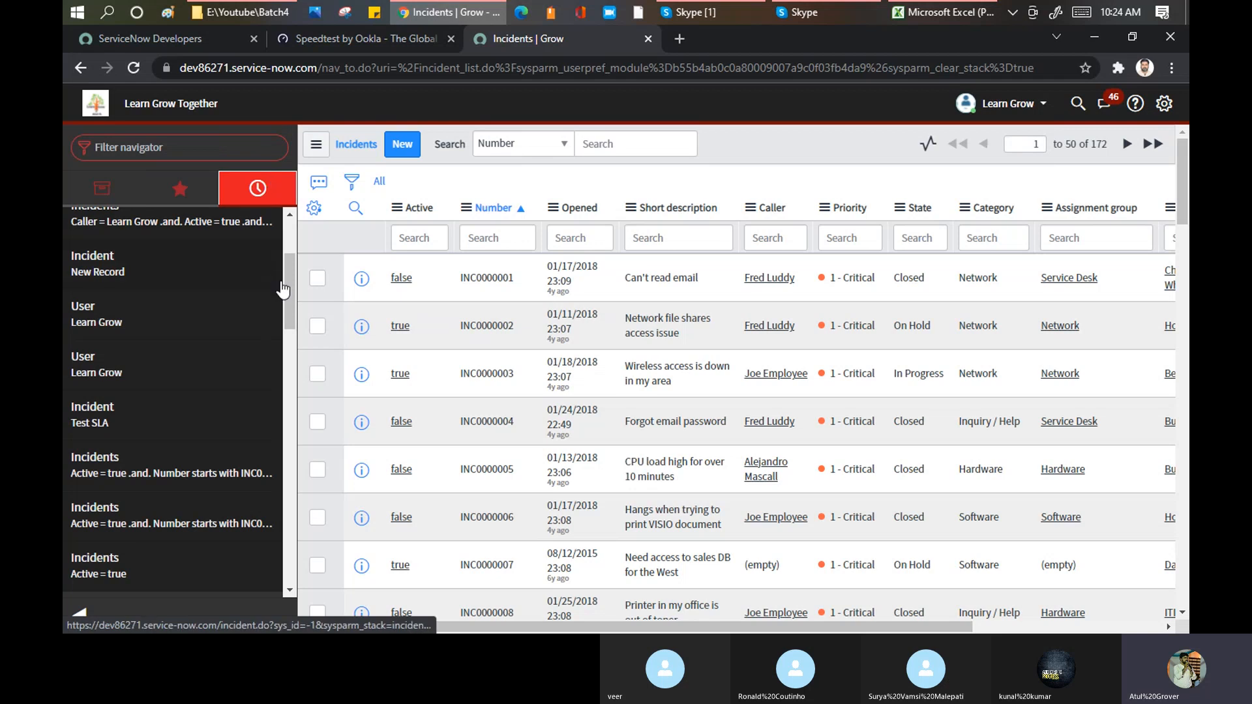
drag(290, 276, 295, 237)
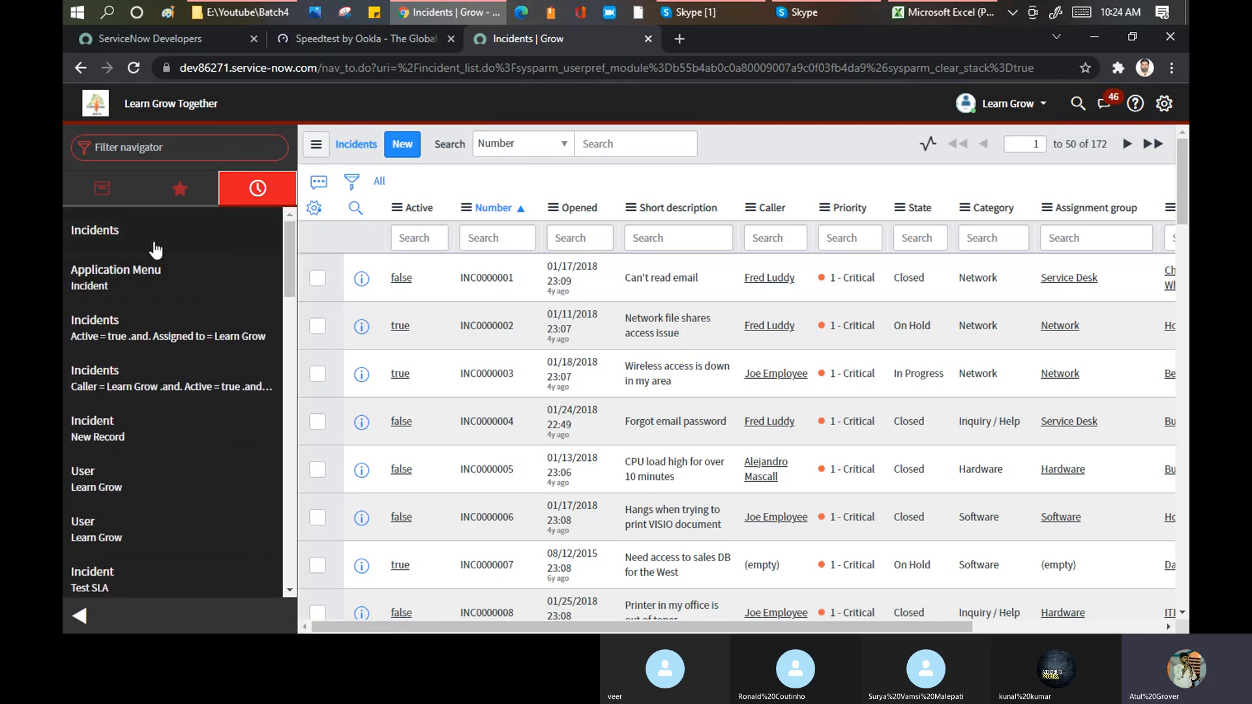
scroll(155, 250, down, 15)
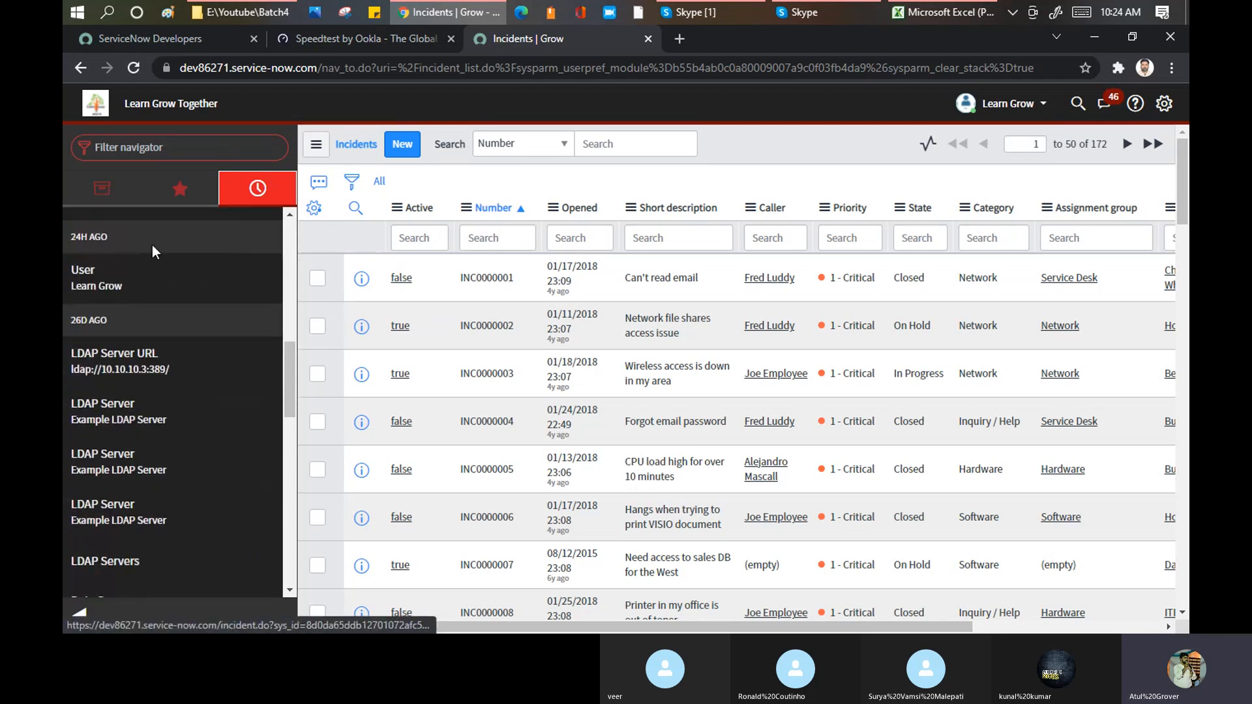
scroll(154, 253, down, 10)
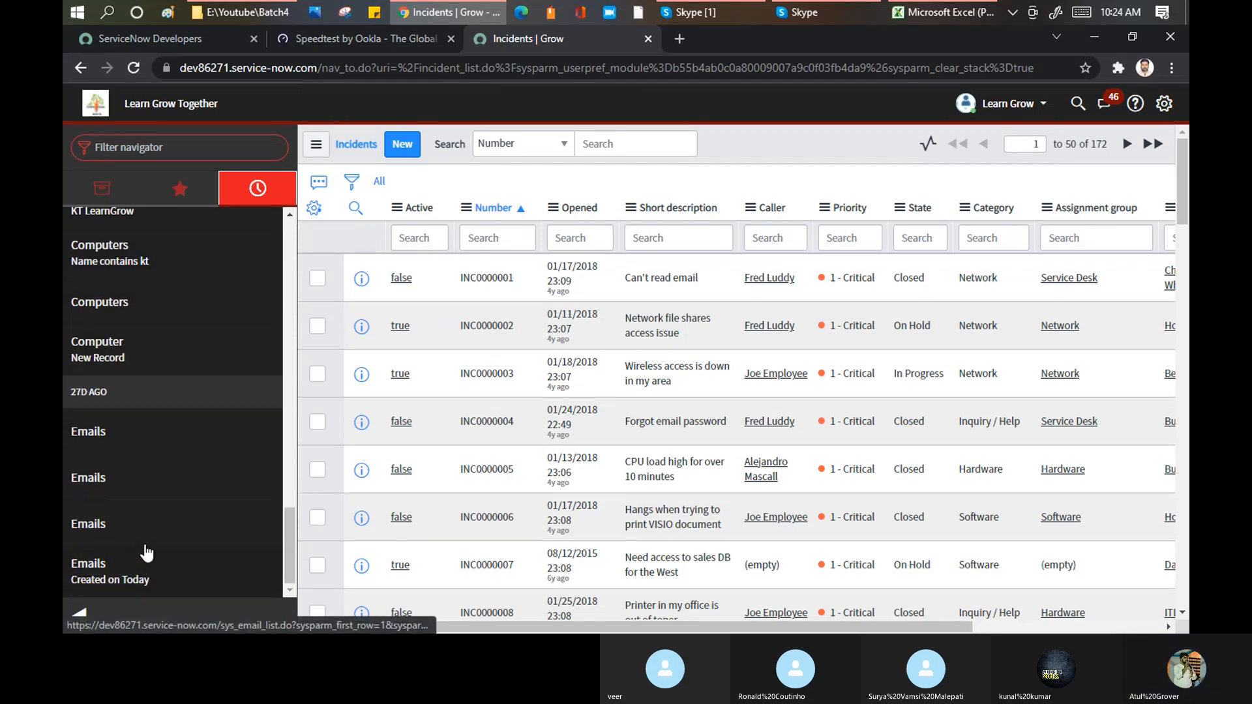
scroll(162, 482, up, 3)
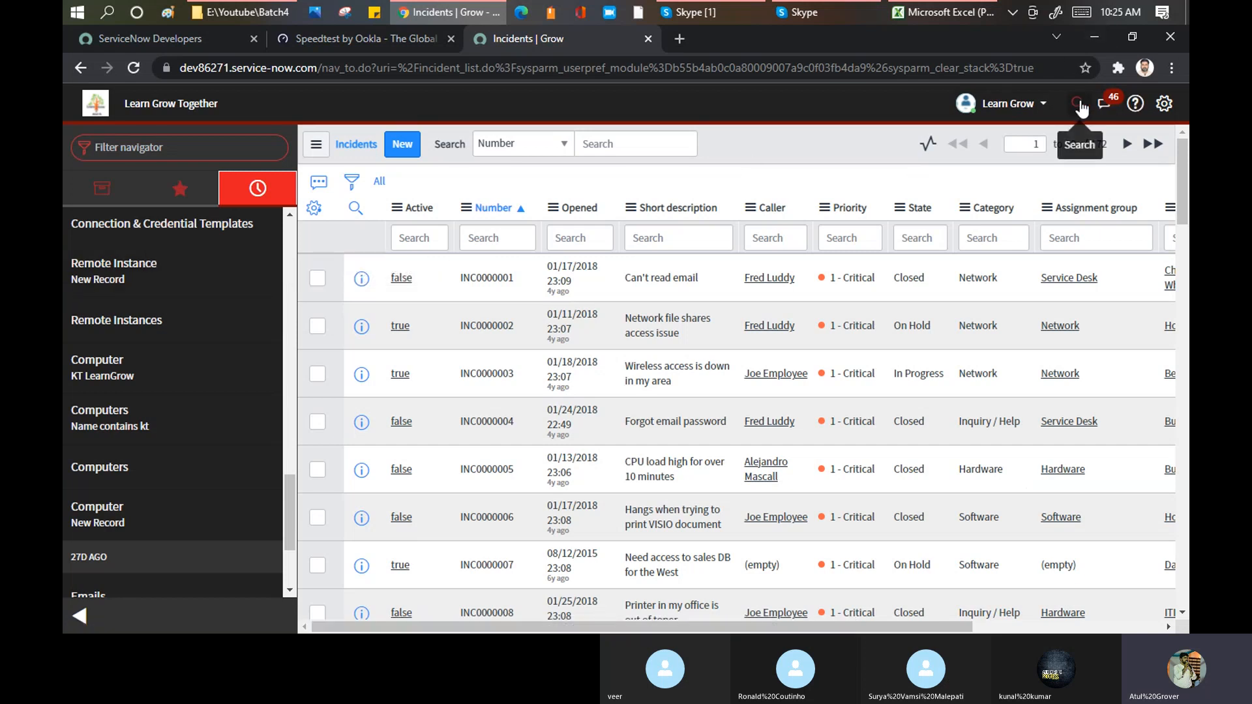
scroll(159, 287, up, 10)
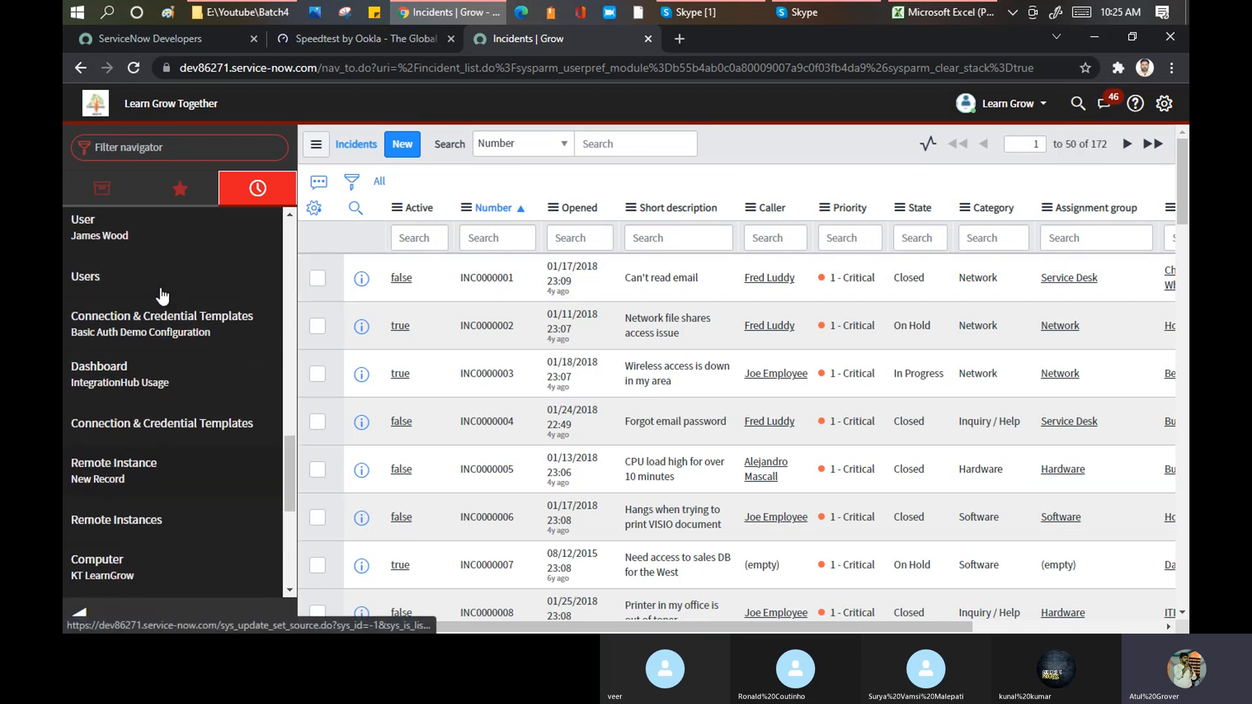
scroll(160, 287, up, 2)
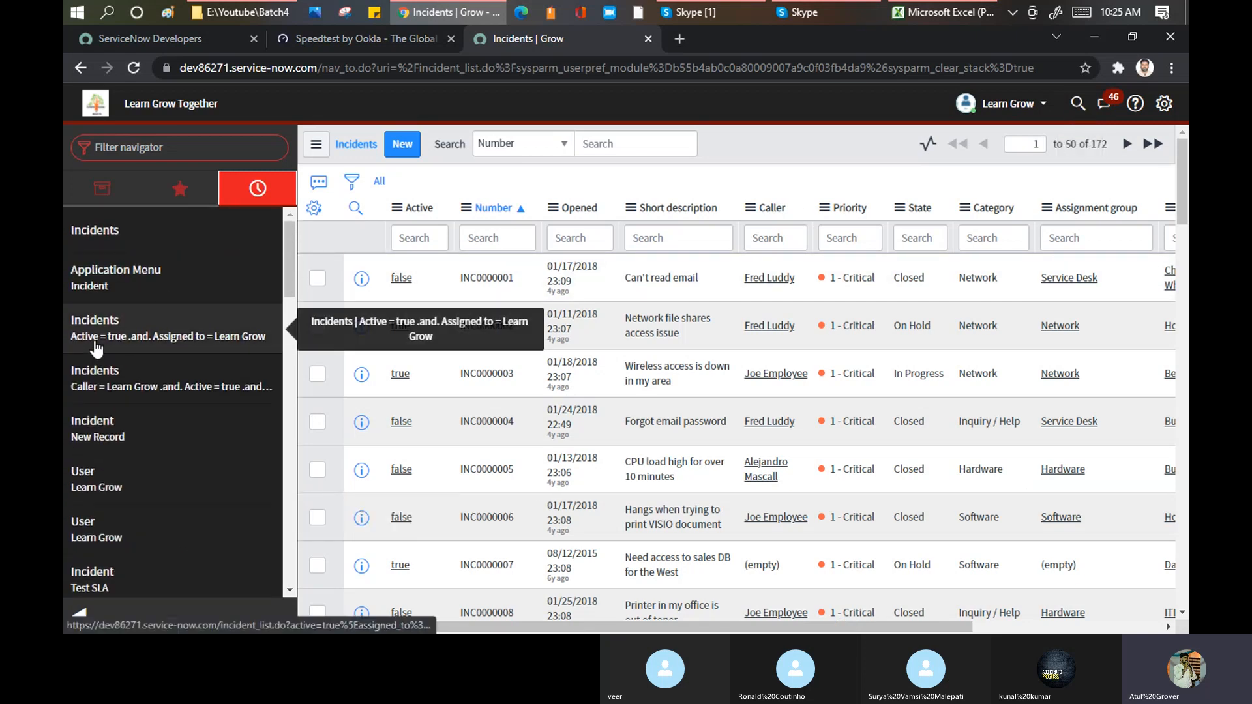
Step: Reopen the list of active incidents assigned to the current user and the user record from the navigator history
click(97, 349)
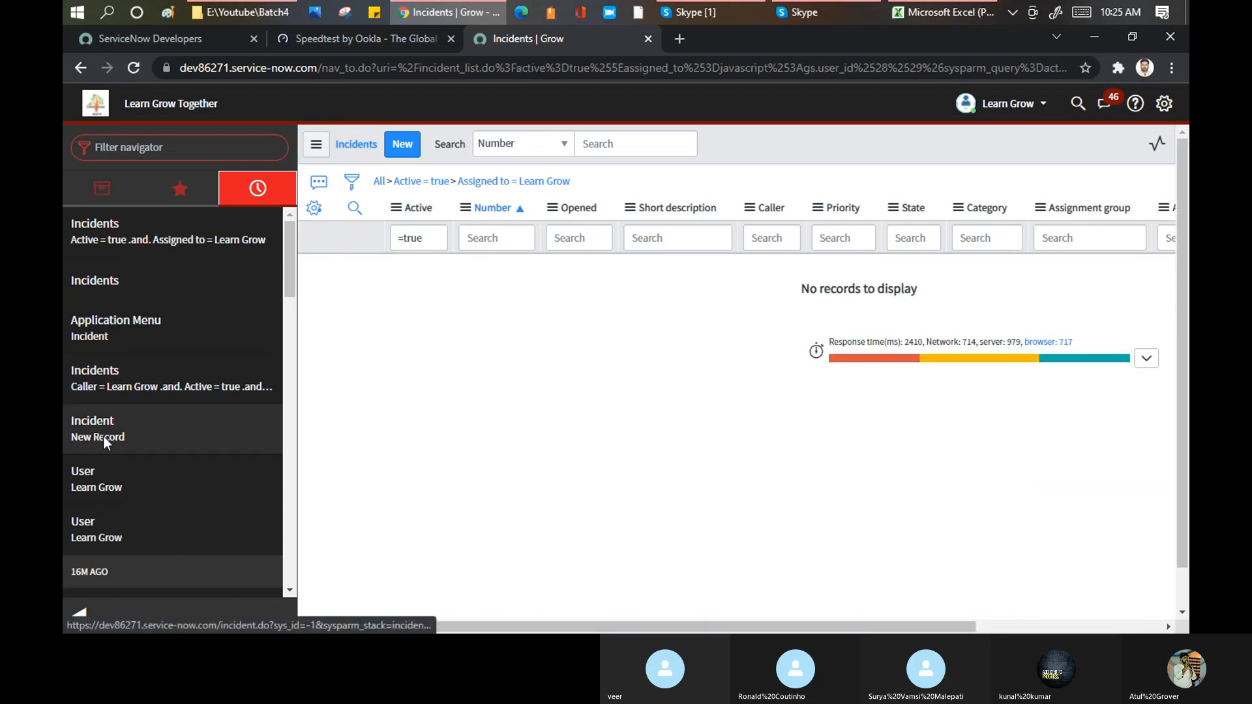
click(98, 488)
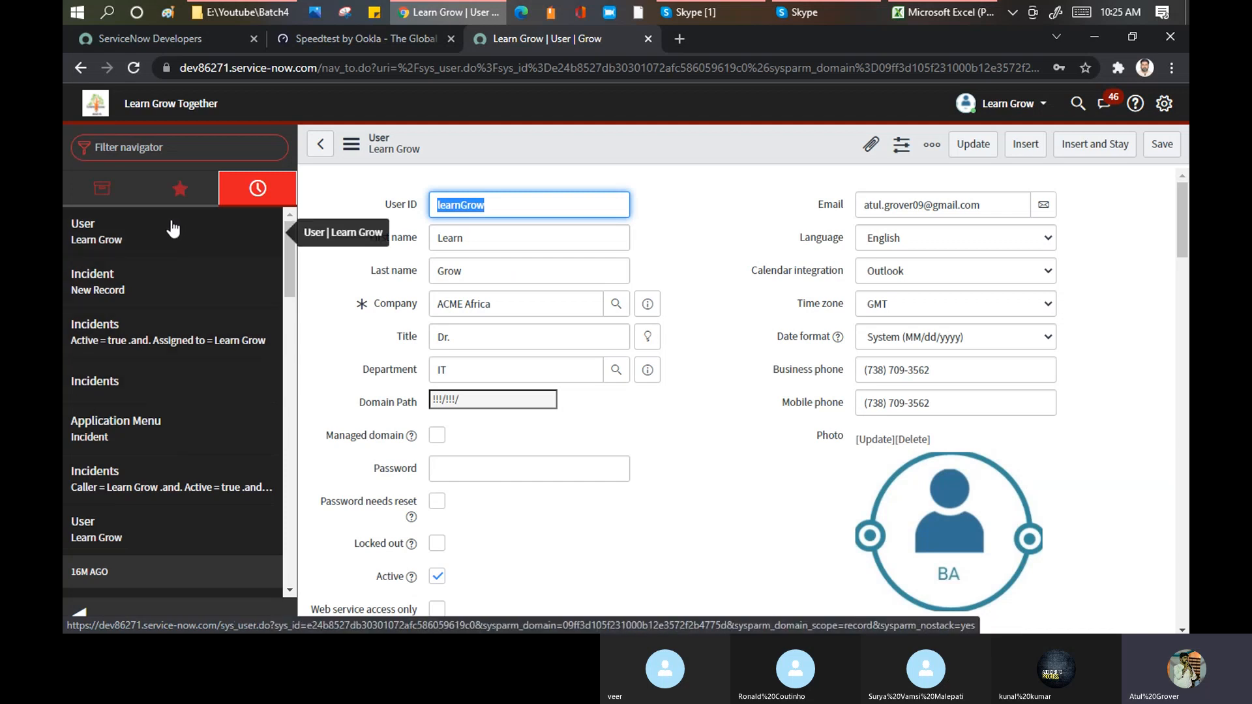
Step: Reopen older history entries: the Emails list, Emails created on Today, and Computers with Name contains kt
scroll(194, 329, down, 15)
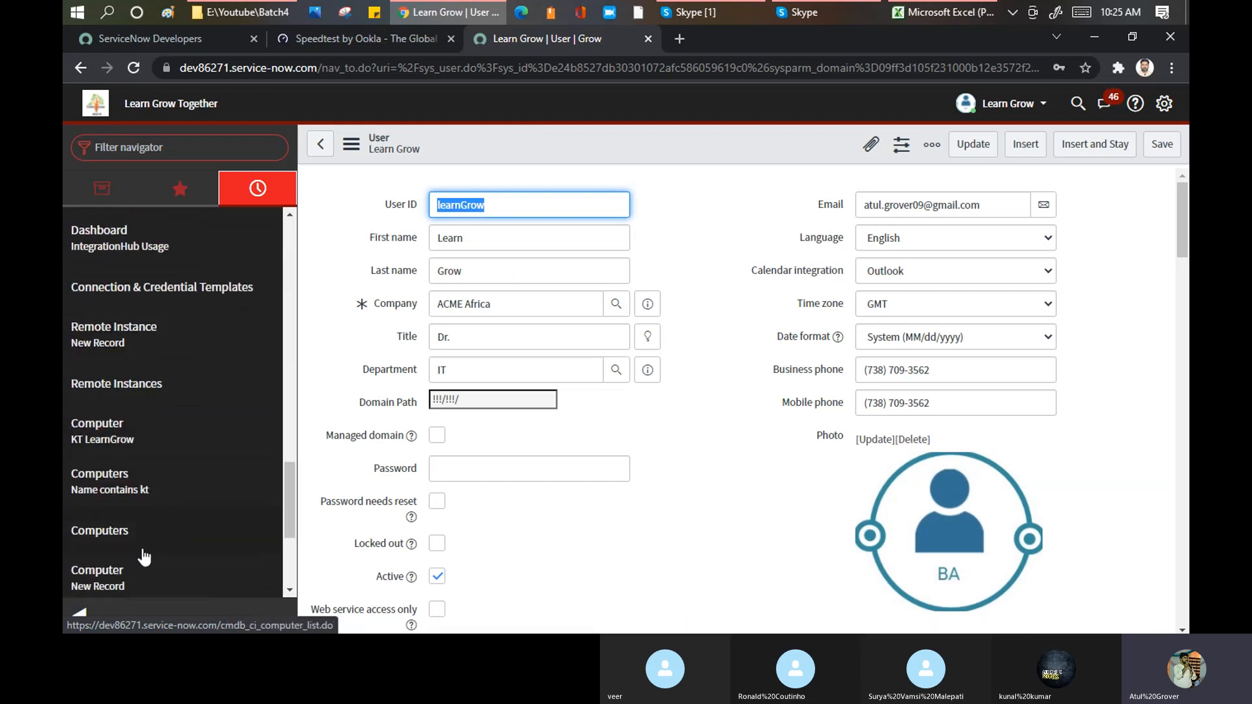
scroll(173, 419, down, 1)
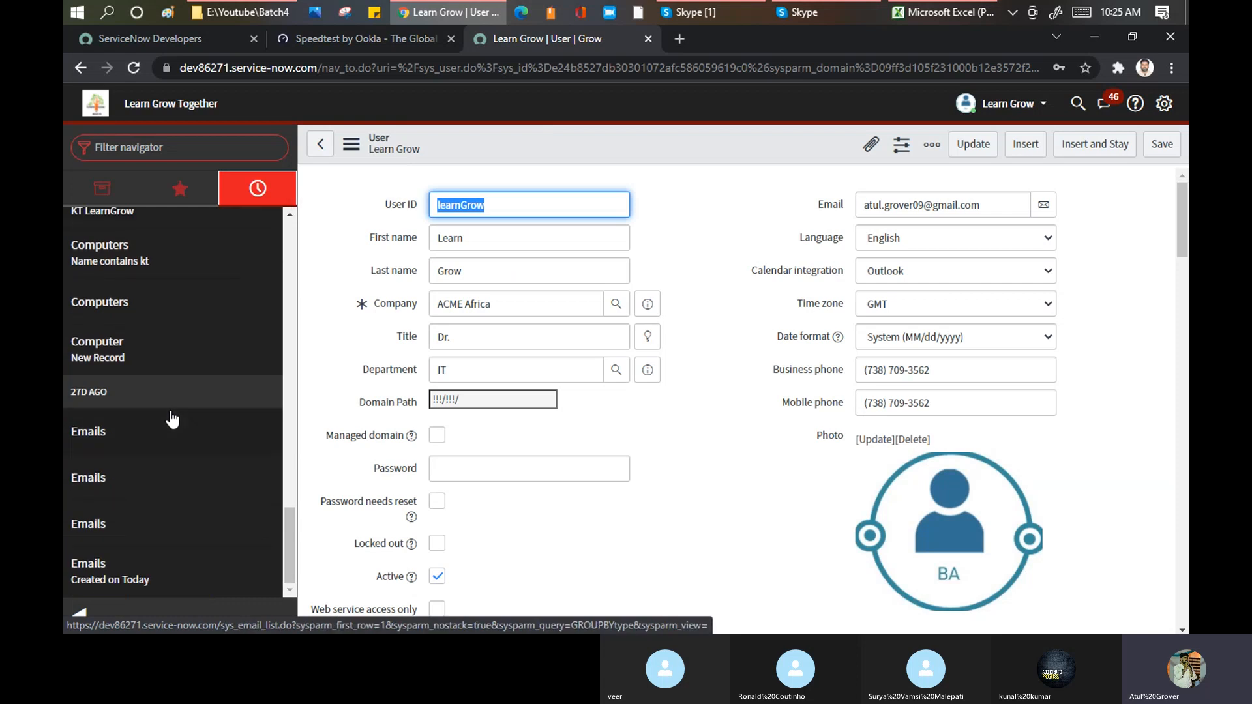
click(101, 485)
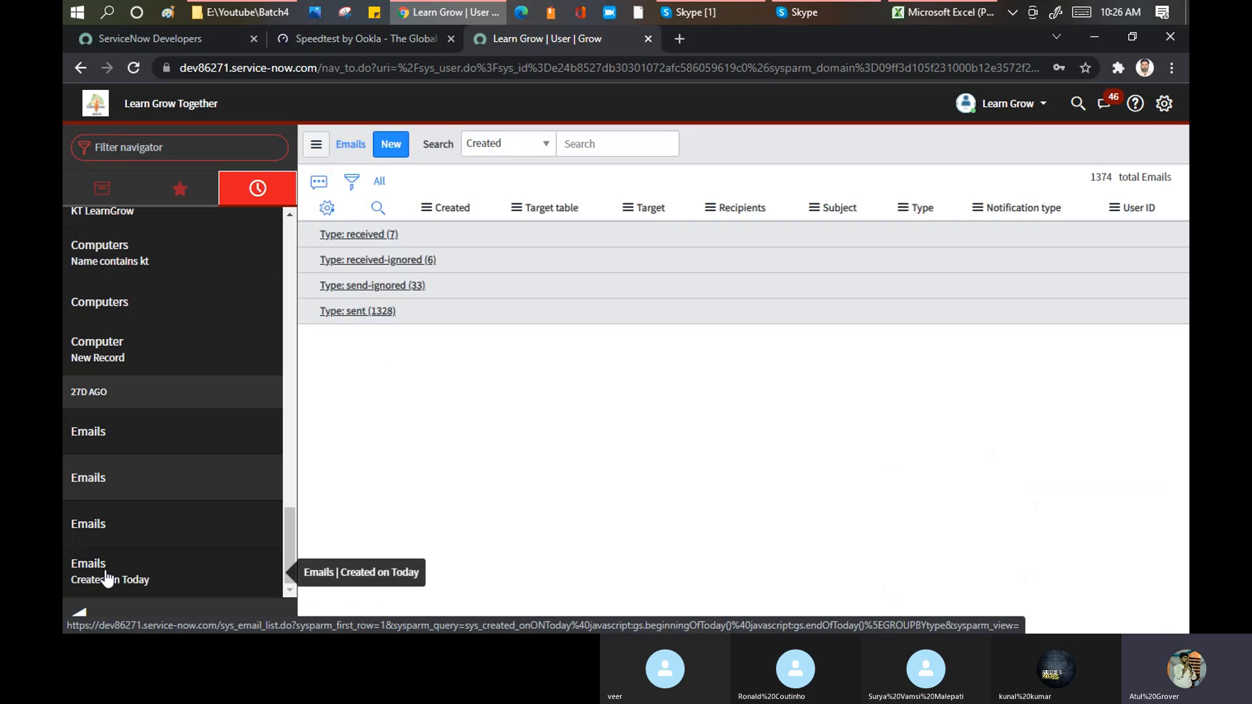
click(107, 577)
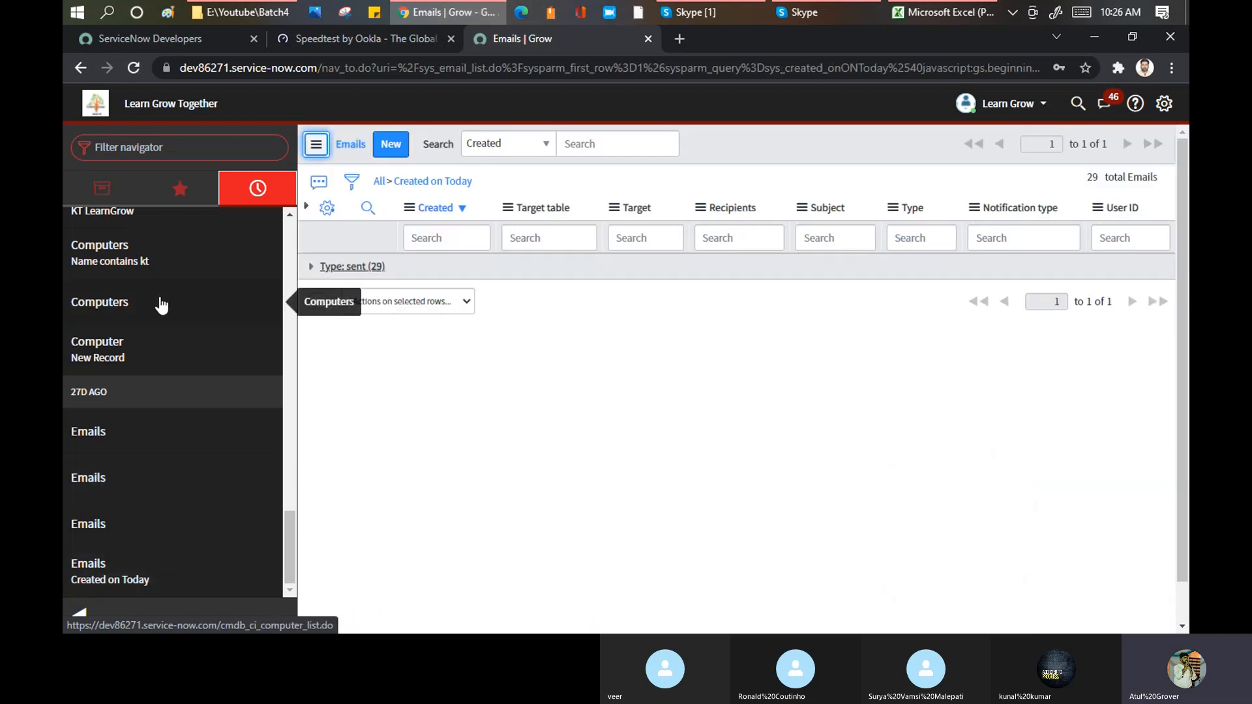
click(108, 259)
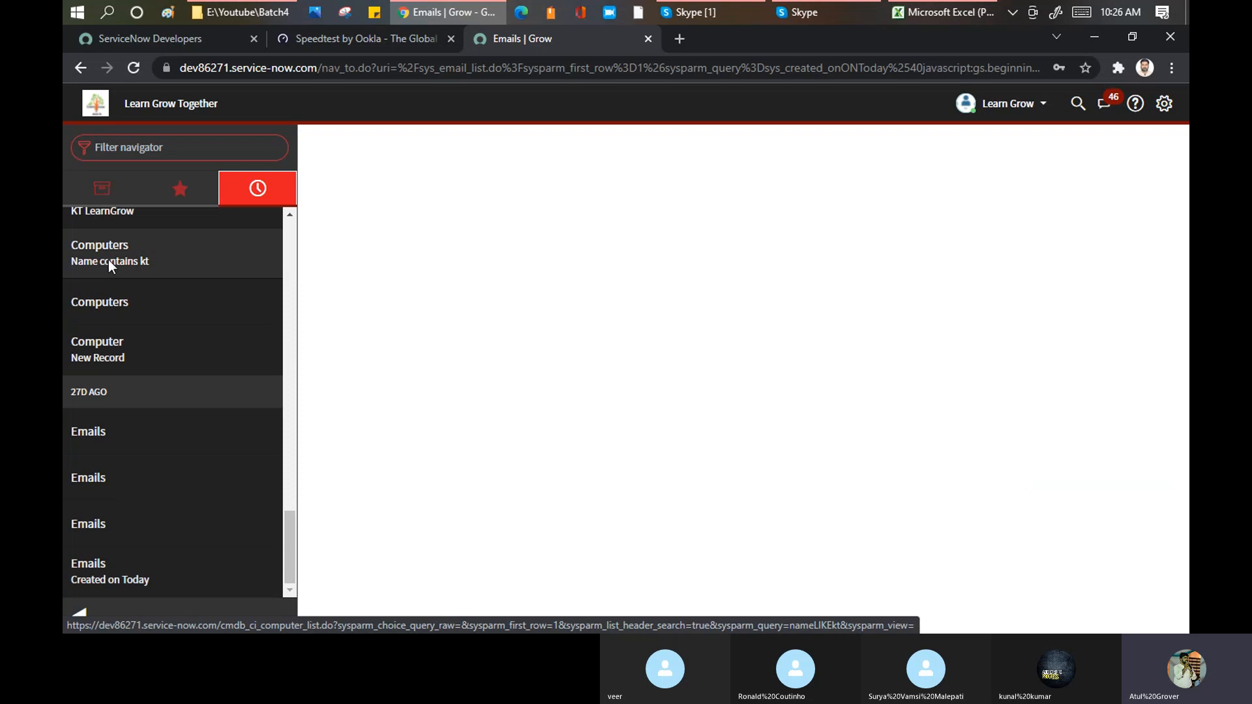
Step: Show all applications in the navigator, and minimize the navigator to its narrow strip of favorites before restoring it to full width
click(186, 147)
click(88, 193)
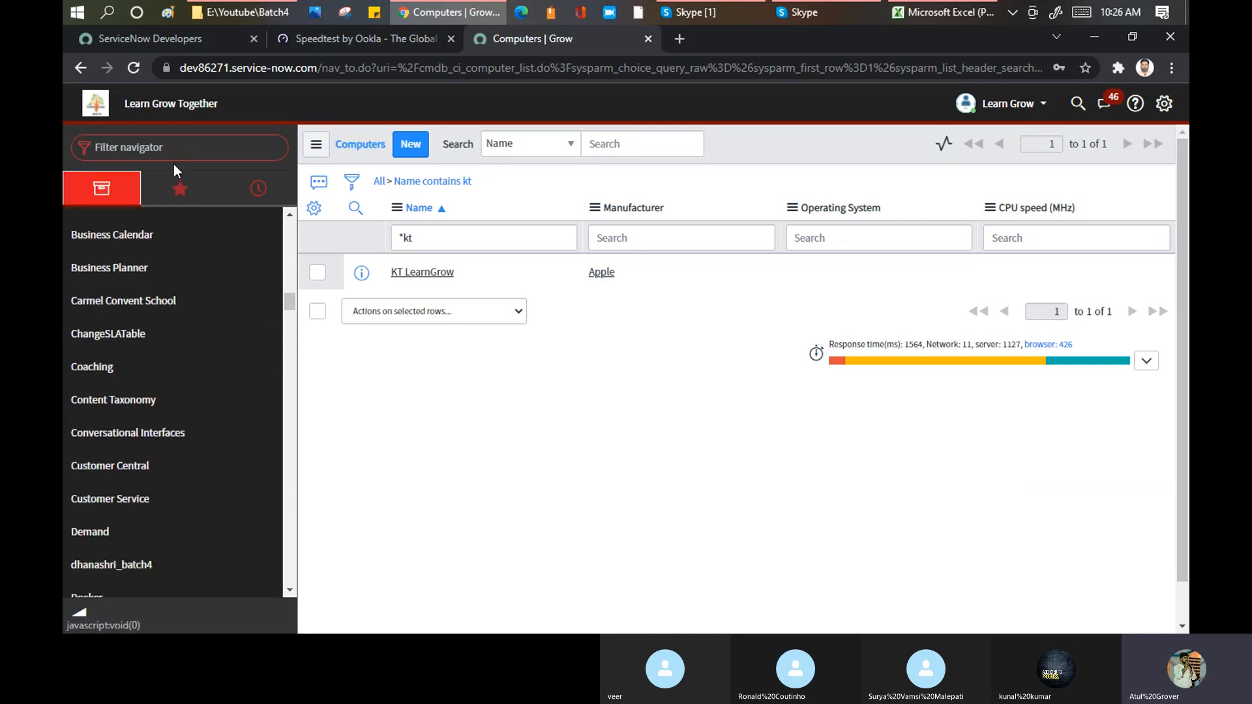
click(78, 618)
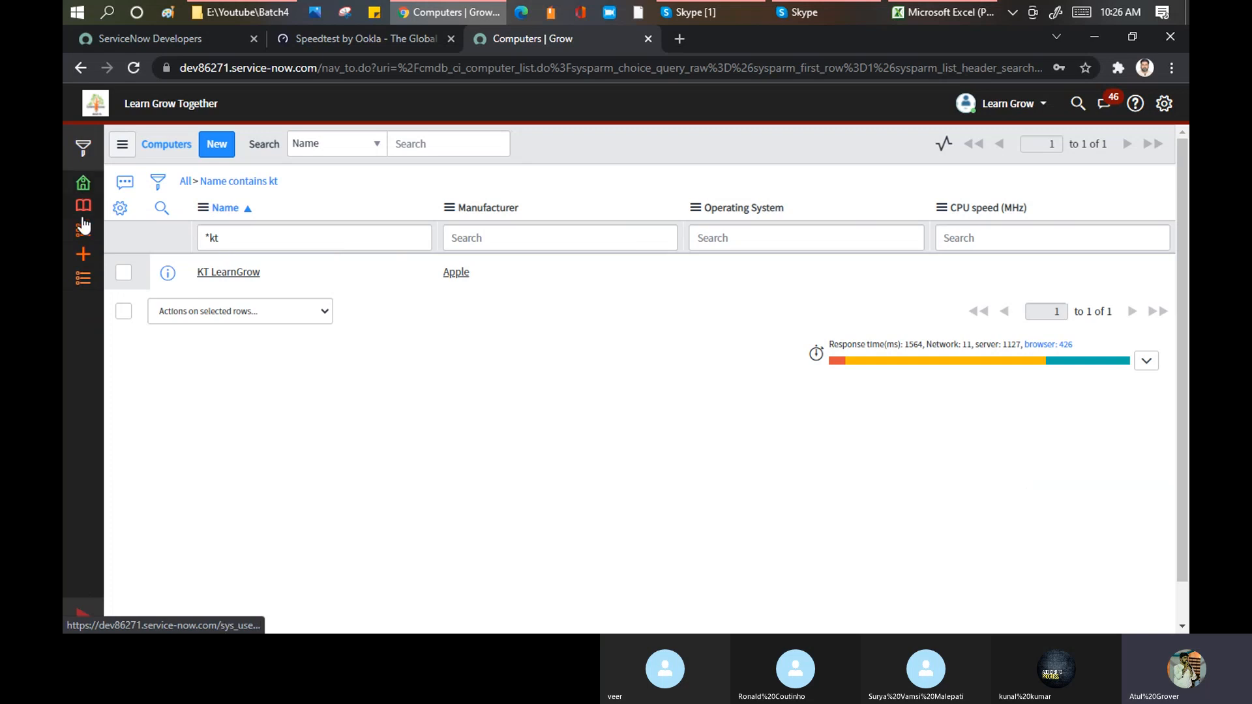
click(83, 149)
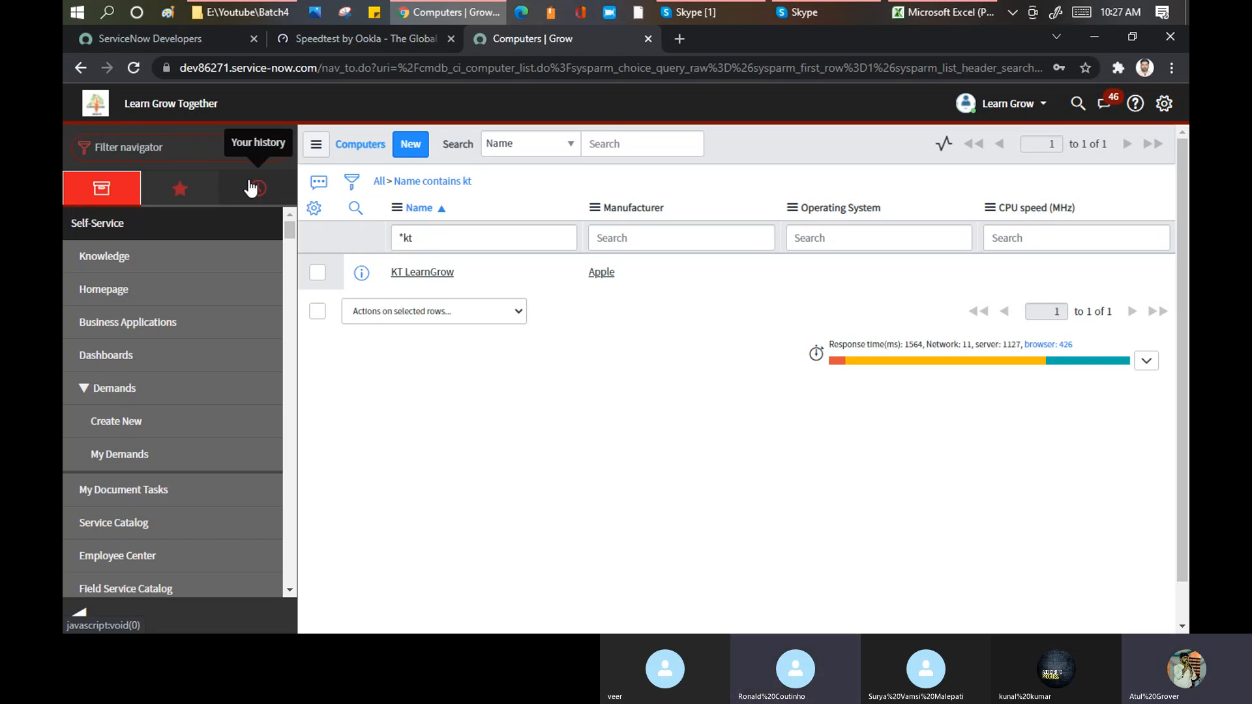
Step: Minimize and maximize the application navigator once more and display its history of recently visited items
click(79, 616)
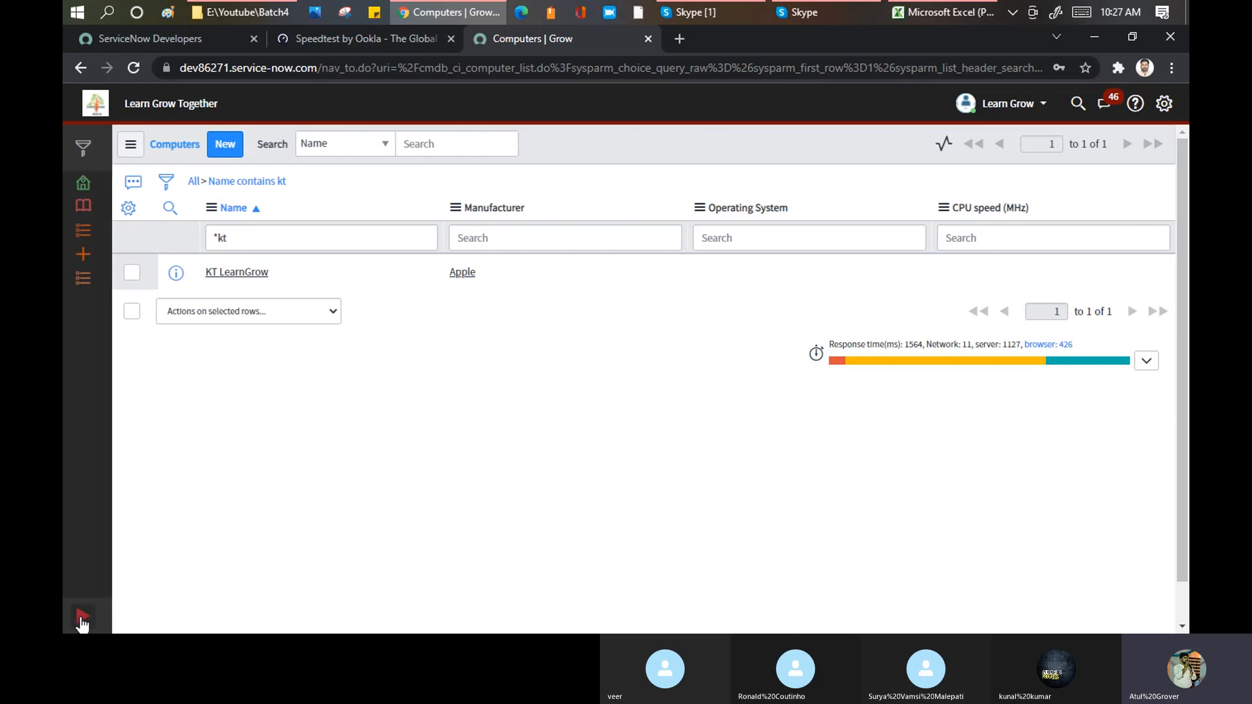
click(80, 616)
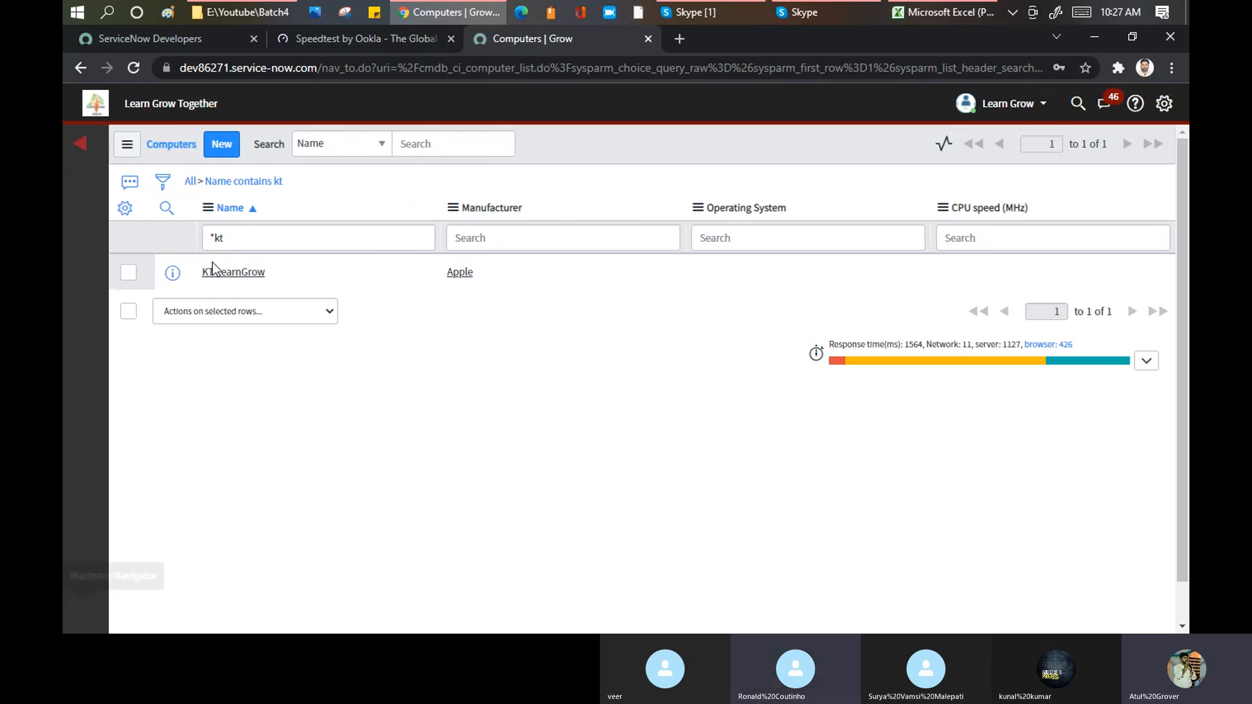
click(258, 195)
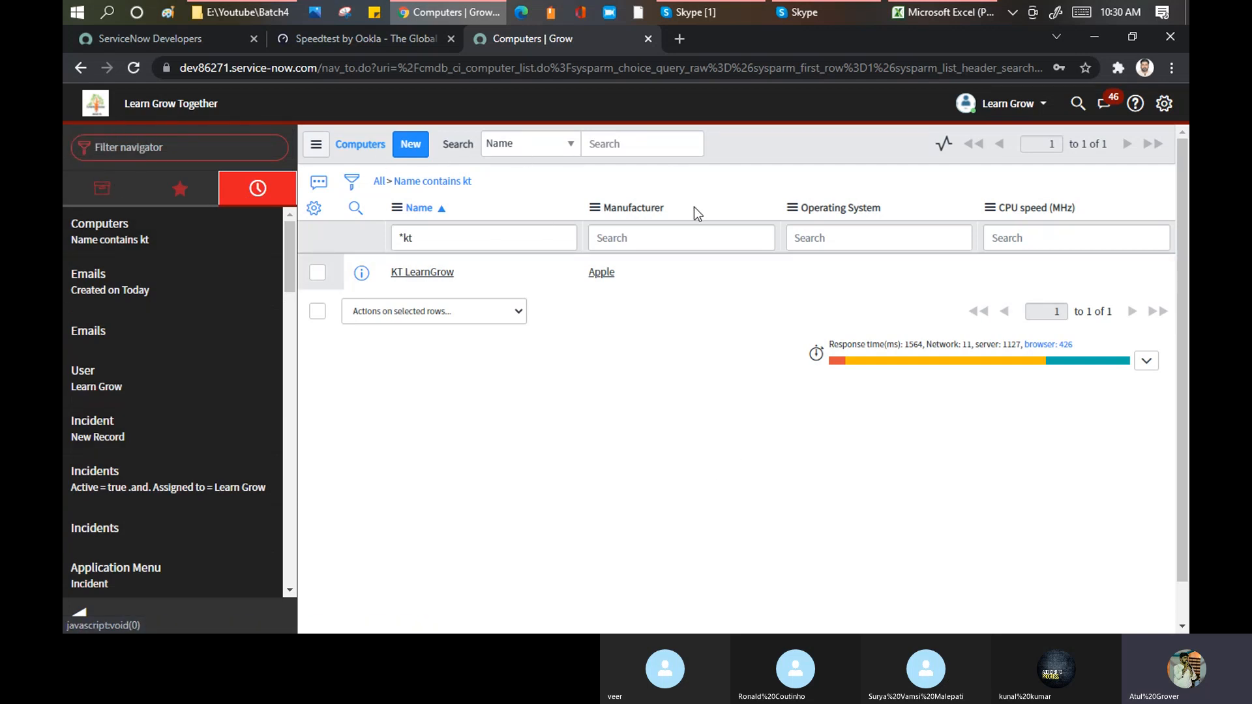
Step: Filter the application navigator for "Incid", open the list of all incidents, and minimize the navigator
click(101, 189)
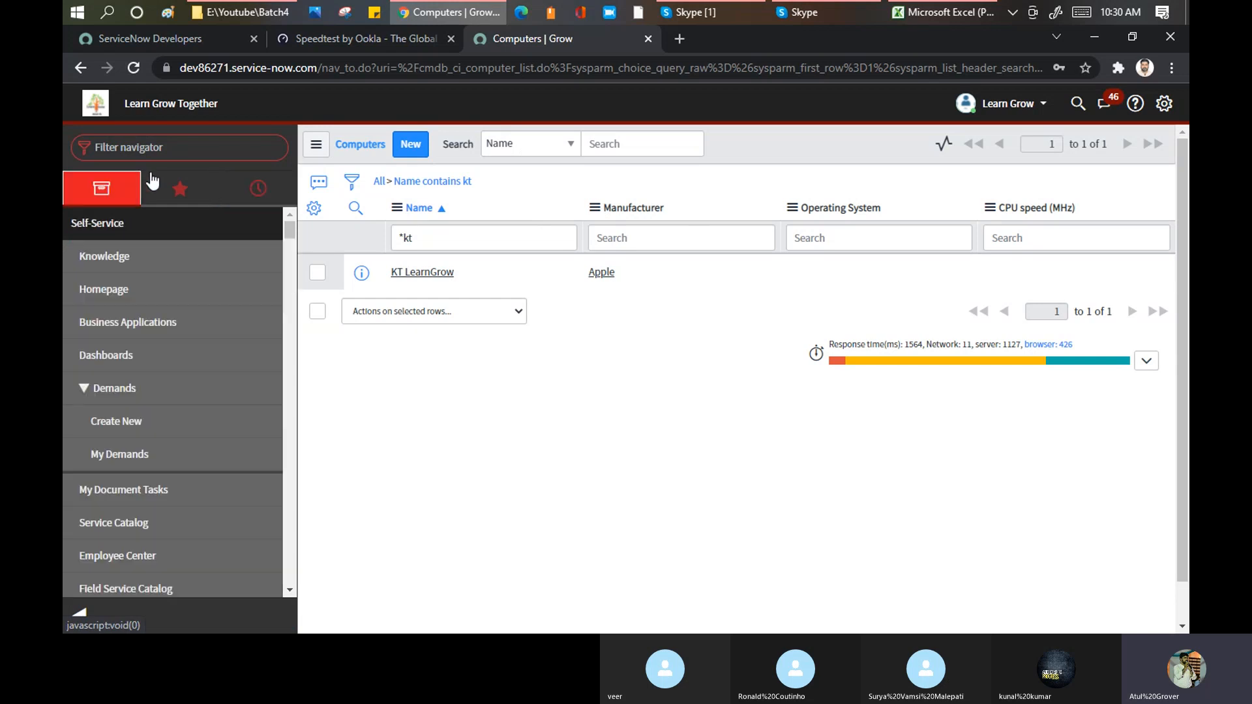
click(181, 148)
text(In)
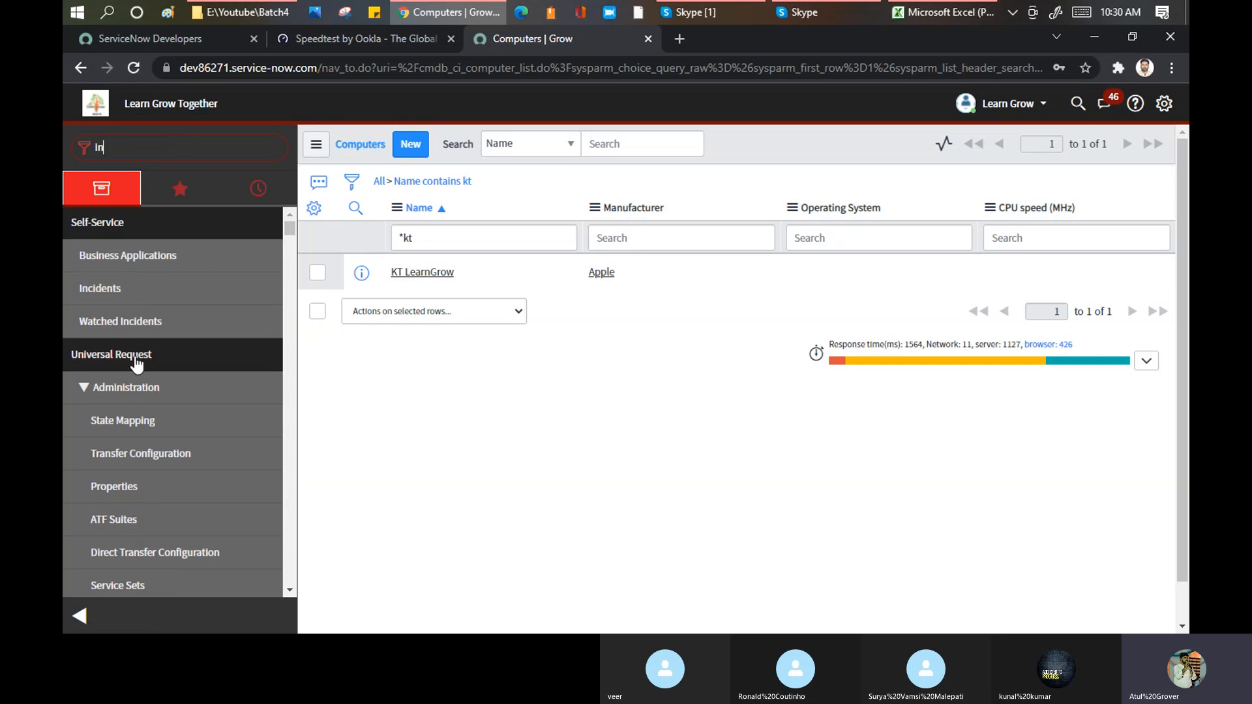
text(cid)
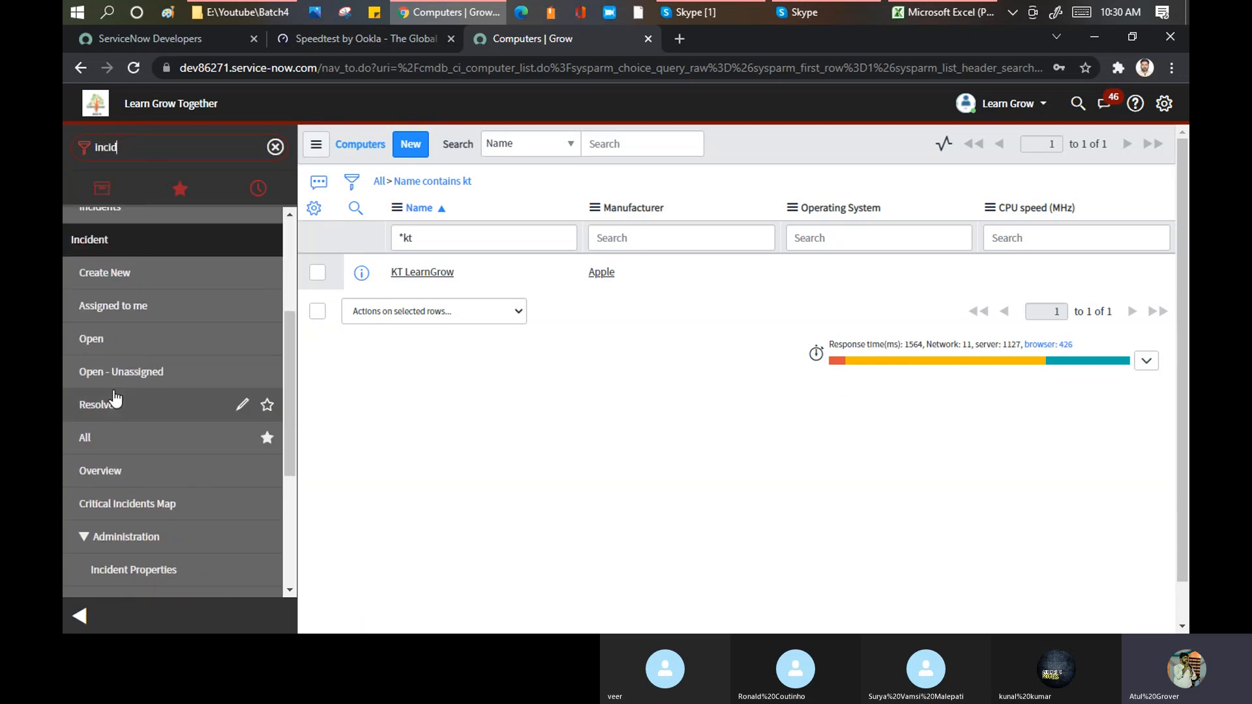
click(83, 438)
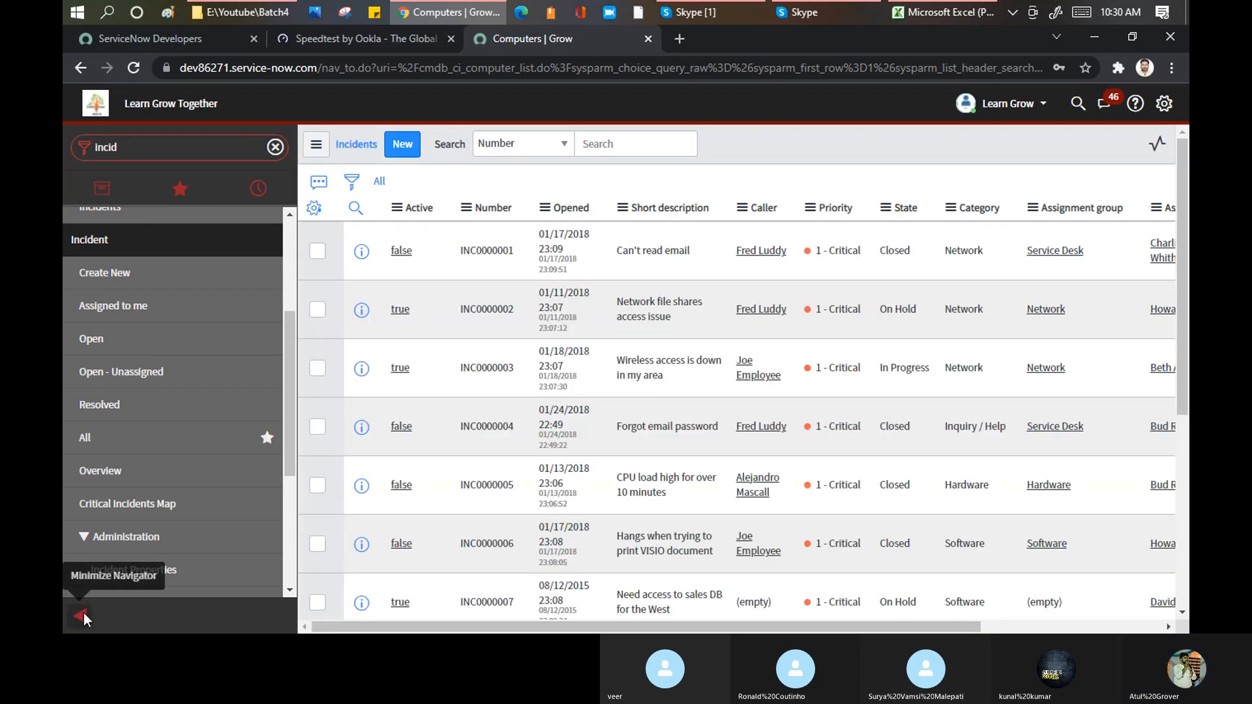
click(82, 616)
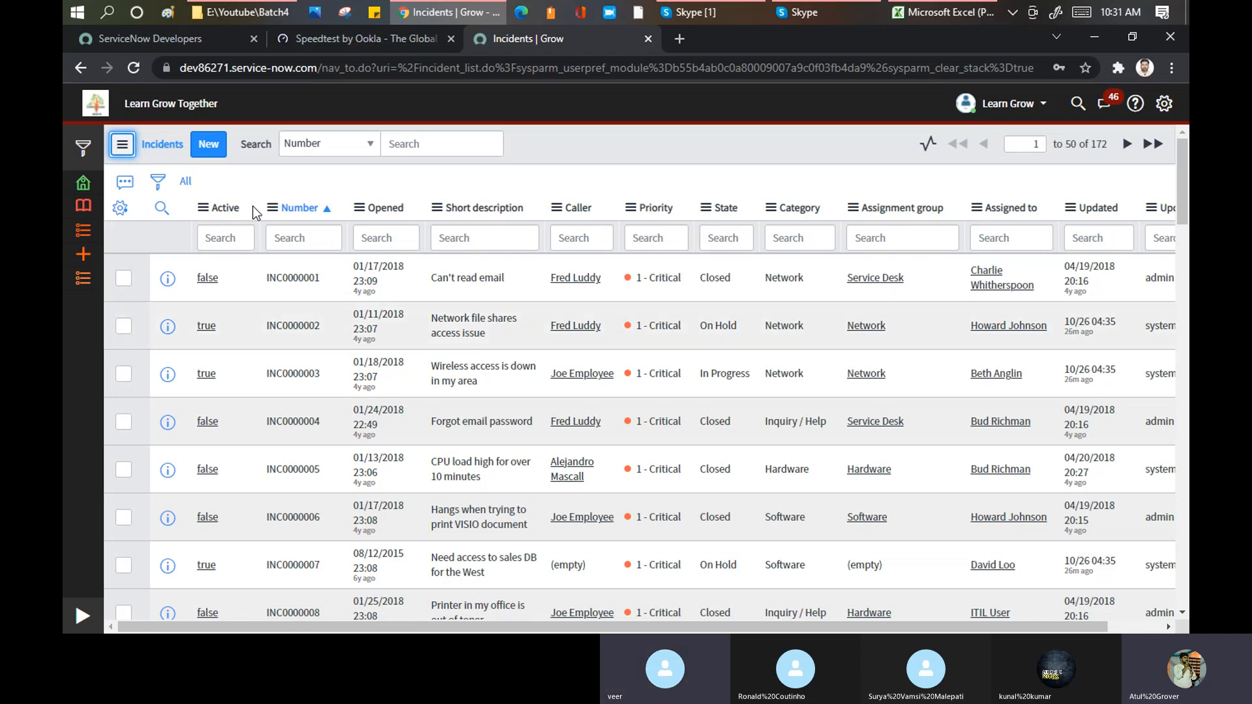
Step: Filter the incident list with the column search "*critical" on Priority
click(663, 233)
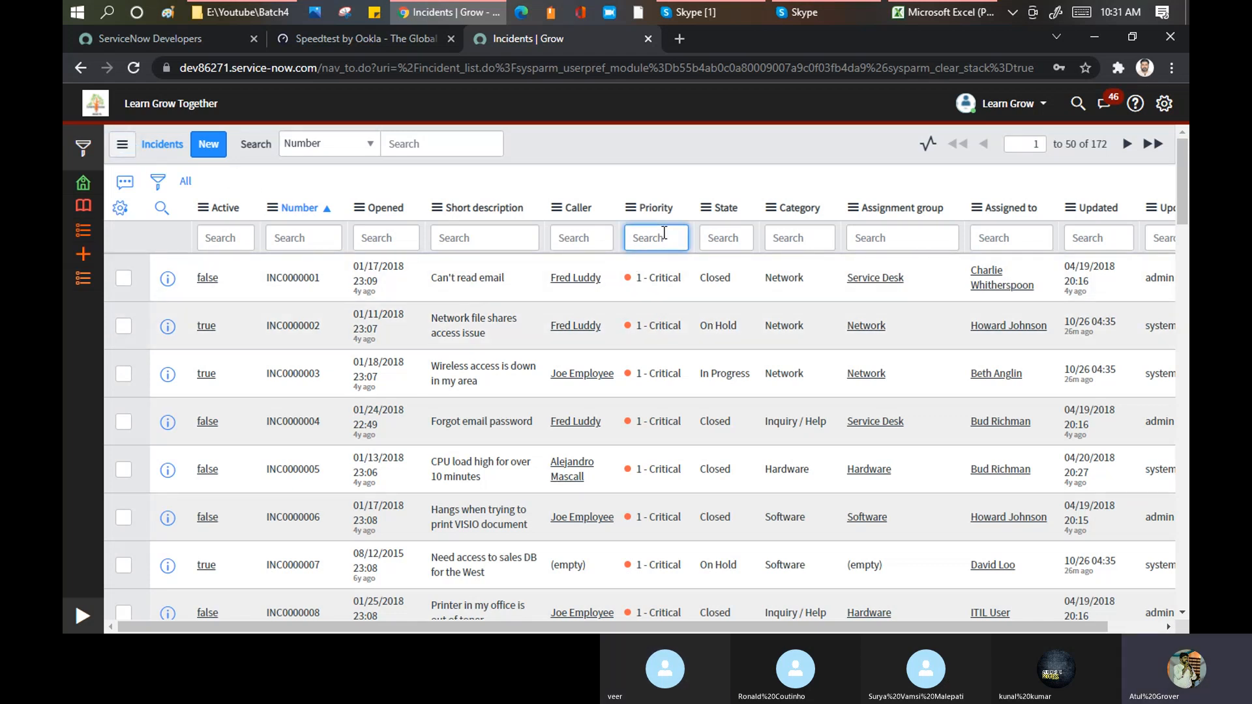
text(=)
key(BackSpace)
text(*crti)
key(BackSpace)
key(BackSpace)
text(itical)
key(Return)
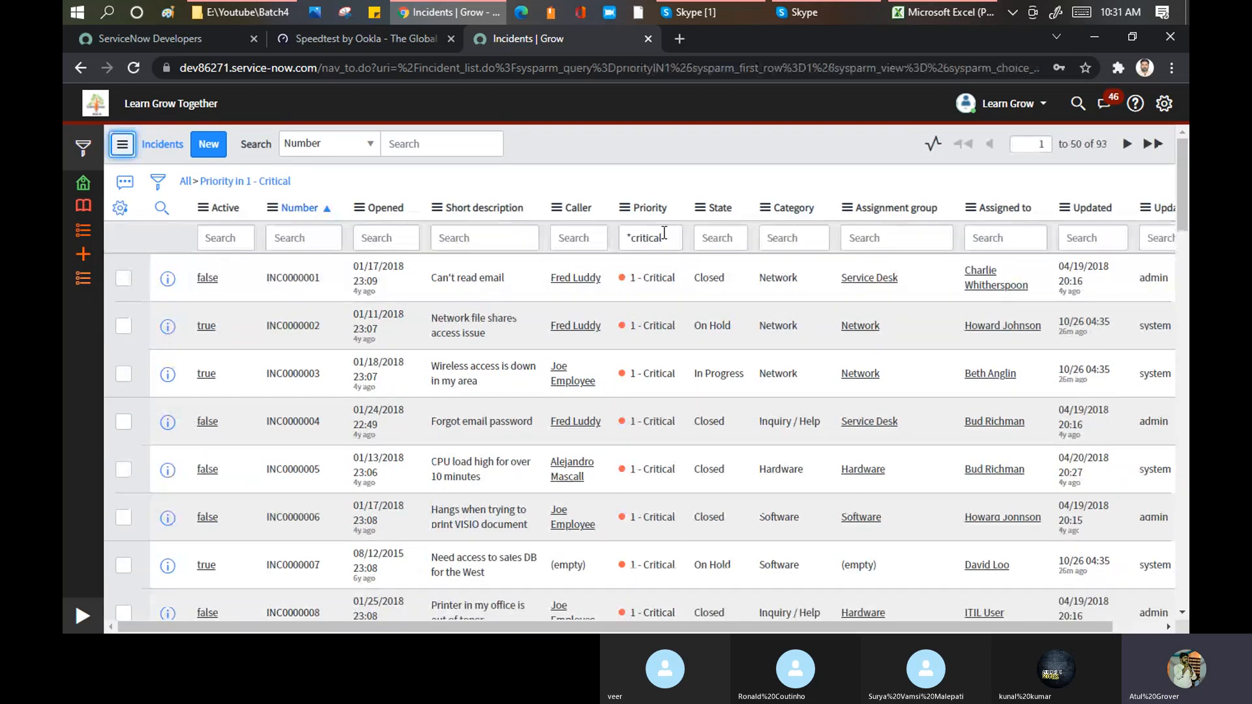
Step: Narrow the critical incidents with the column search "*in progress" on State
click(735, 236)
text(*in pro)
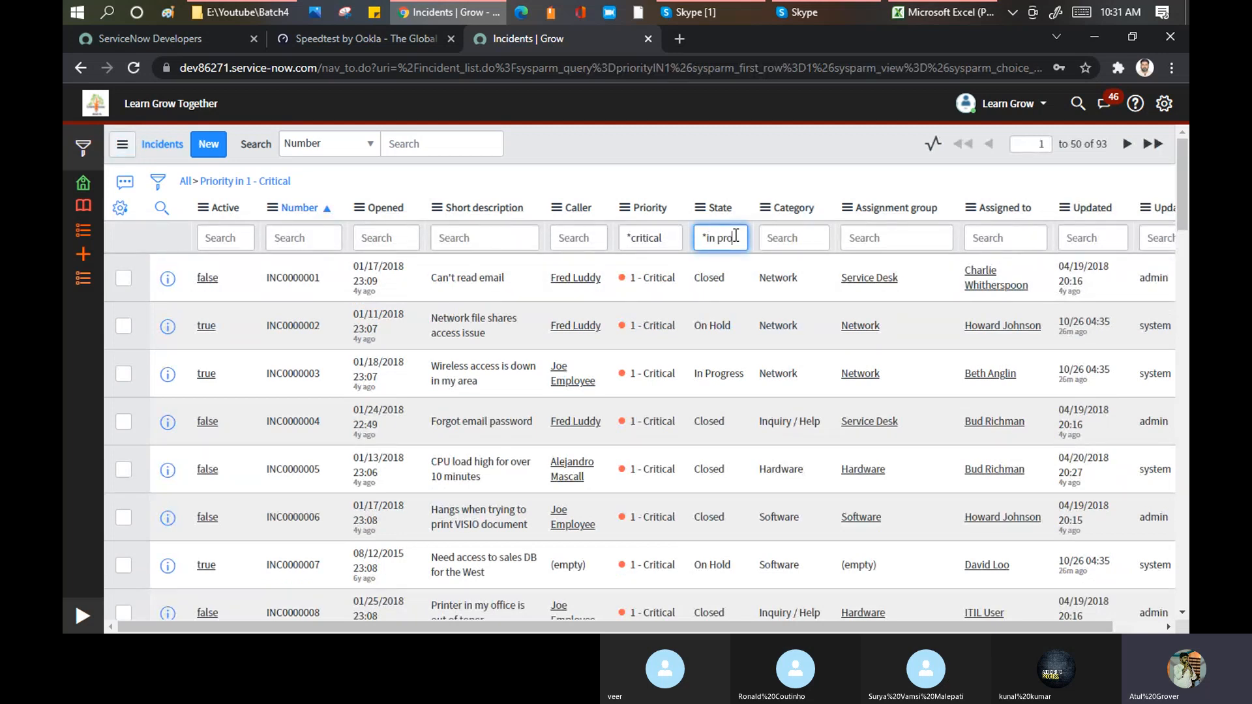
text(gress)
key(Return)
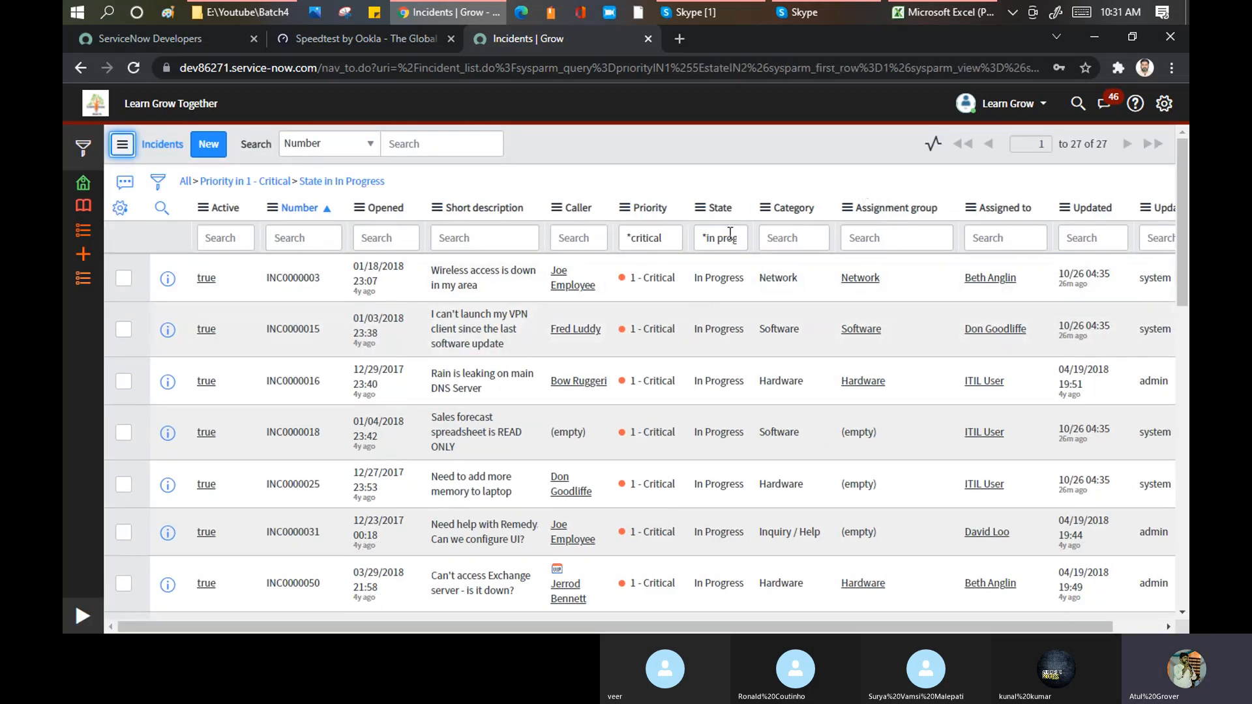
Step: Examine the export formats offered for the filtered incident list, and leave without exporting
click(624, 208)
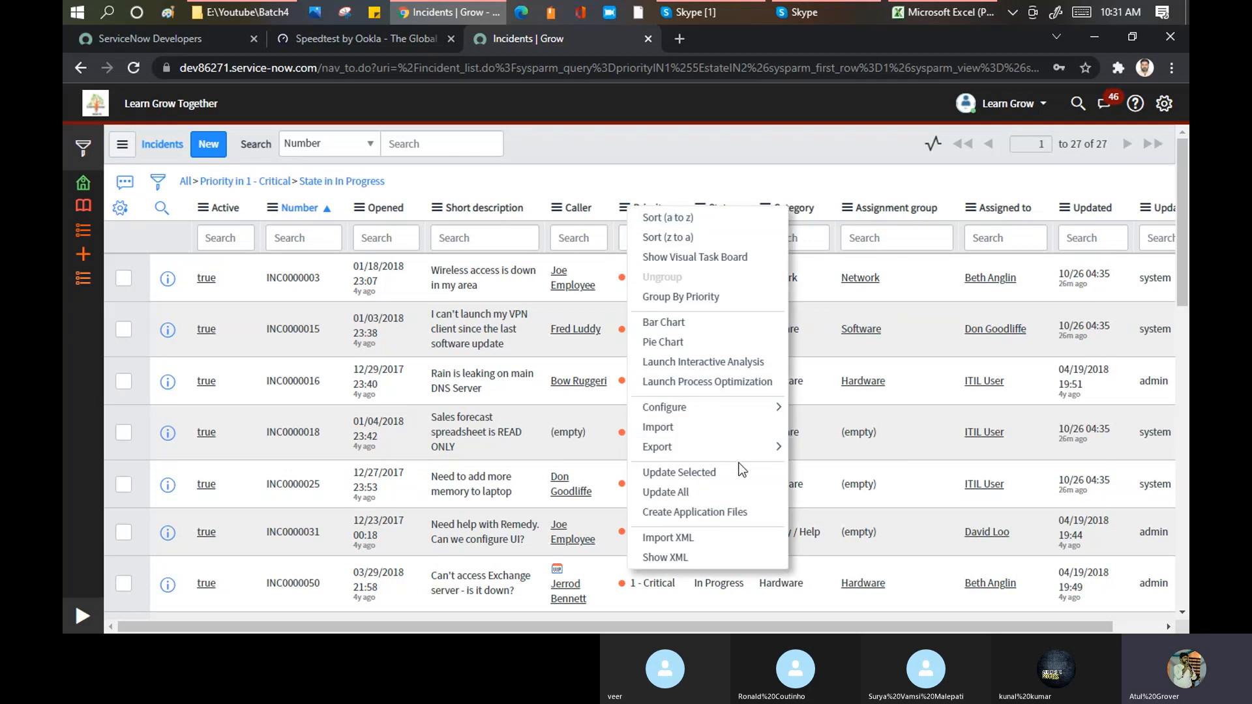
mouse_move(760, 448)
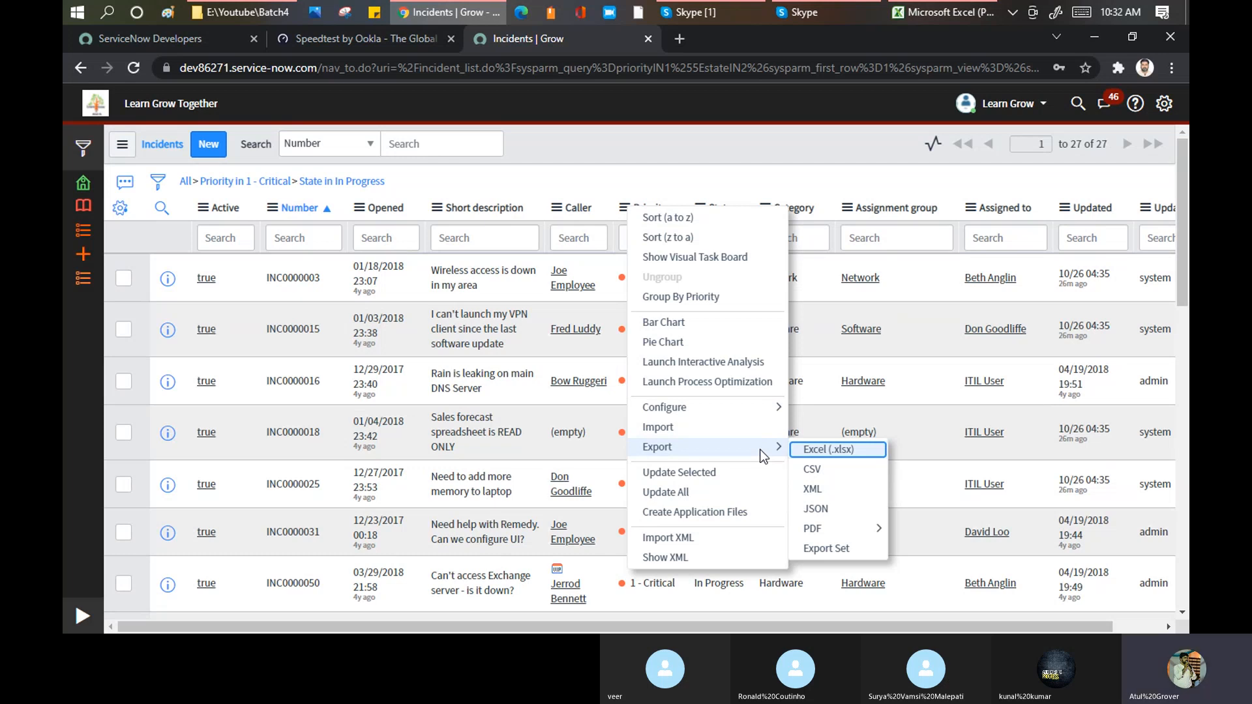
click(712, 159)
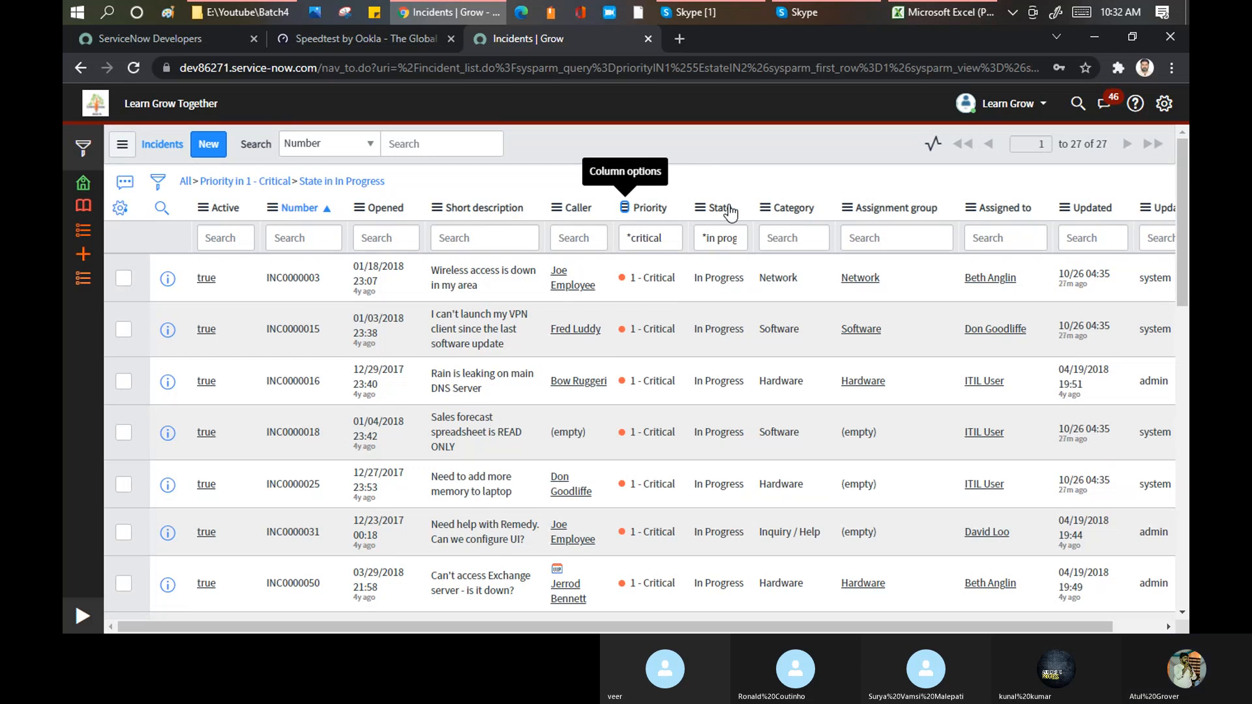
Step: Empty the Priority and State column searches and remove all filter conditions from the incident list
click(679, 244)
drag(679, 244, 585, 233)
key(BackSpace)
click(730, 238)
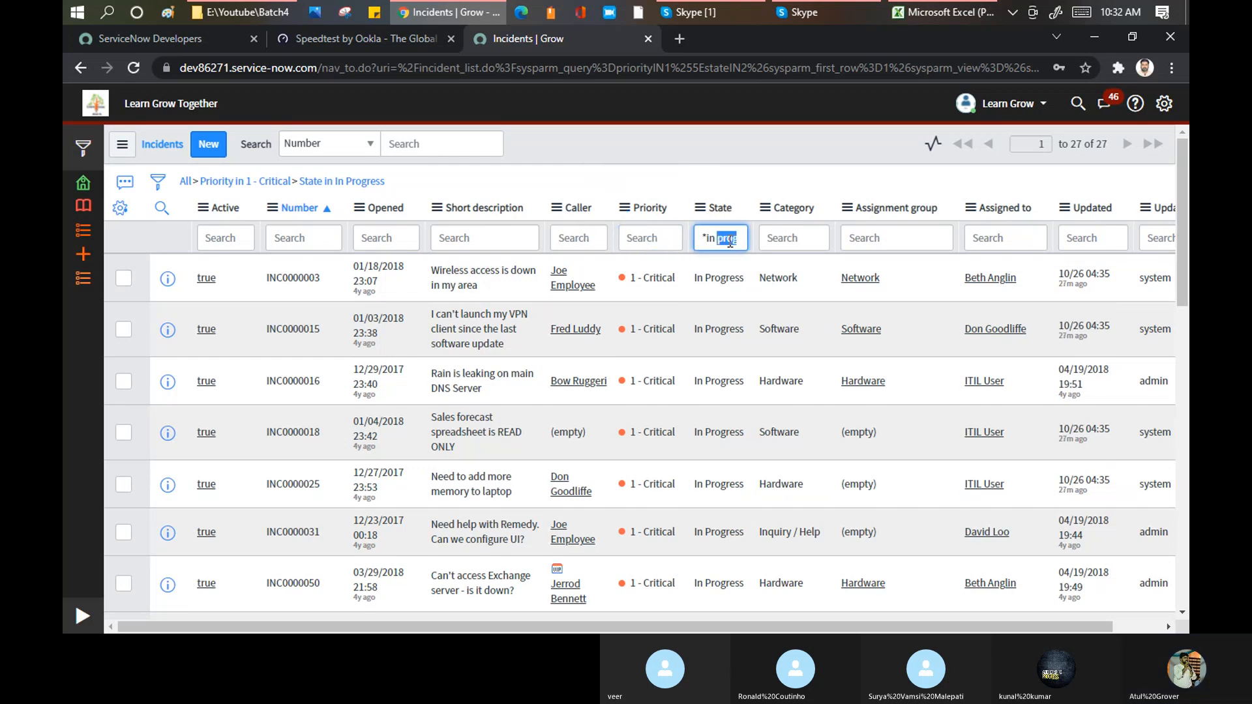
key(BackSpace)
key(BackSpace)
key(BackSpace)
key(BackSpace)
key(BackSpace)
key(BackSpace)
key(BackSpace)
key(BackSpace)
key(BackSpace)
key(BackSpace)
key(BackSpace)
key(BackSpace)
click(186, 186)
click(186, 185)
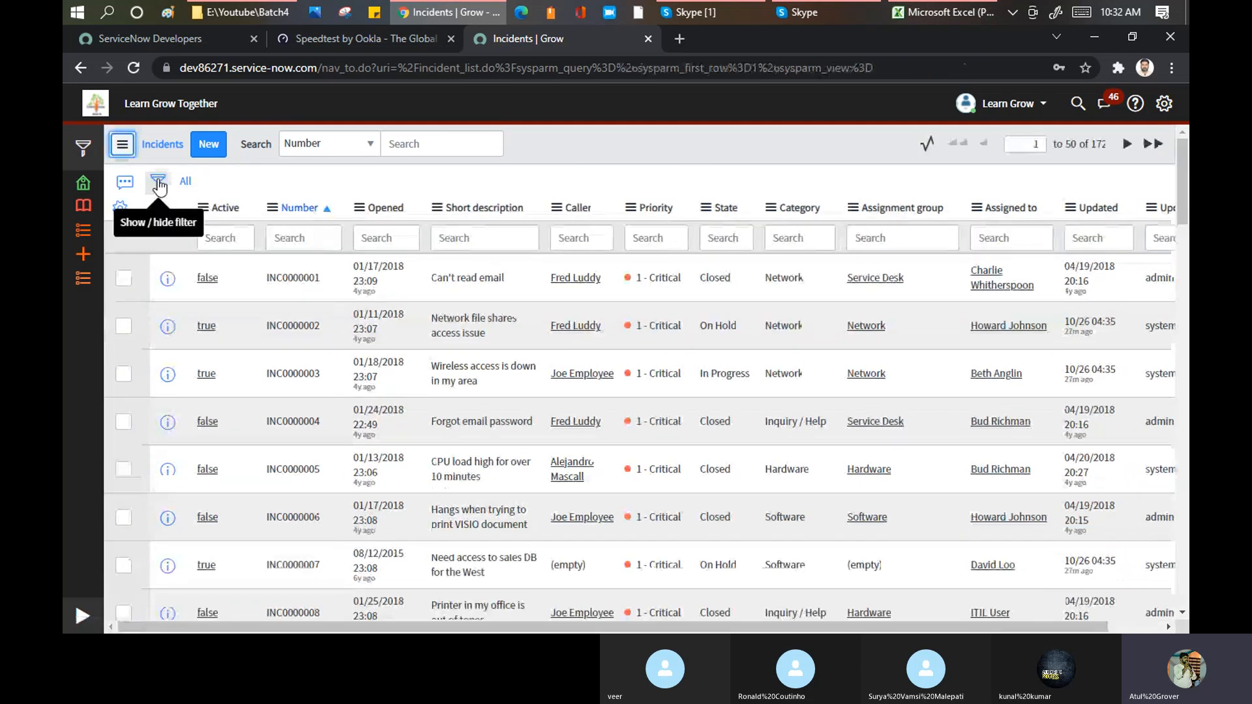
Step: Show the condition builder for the incident list and set the condition Priority is 1 - Critical
click(158, 183)
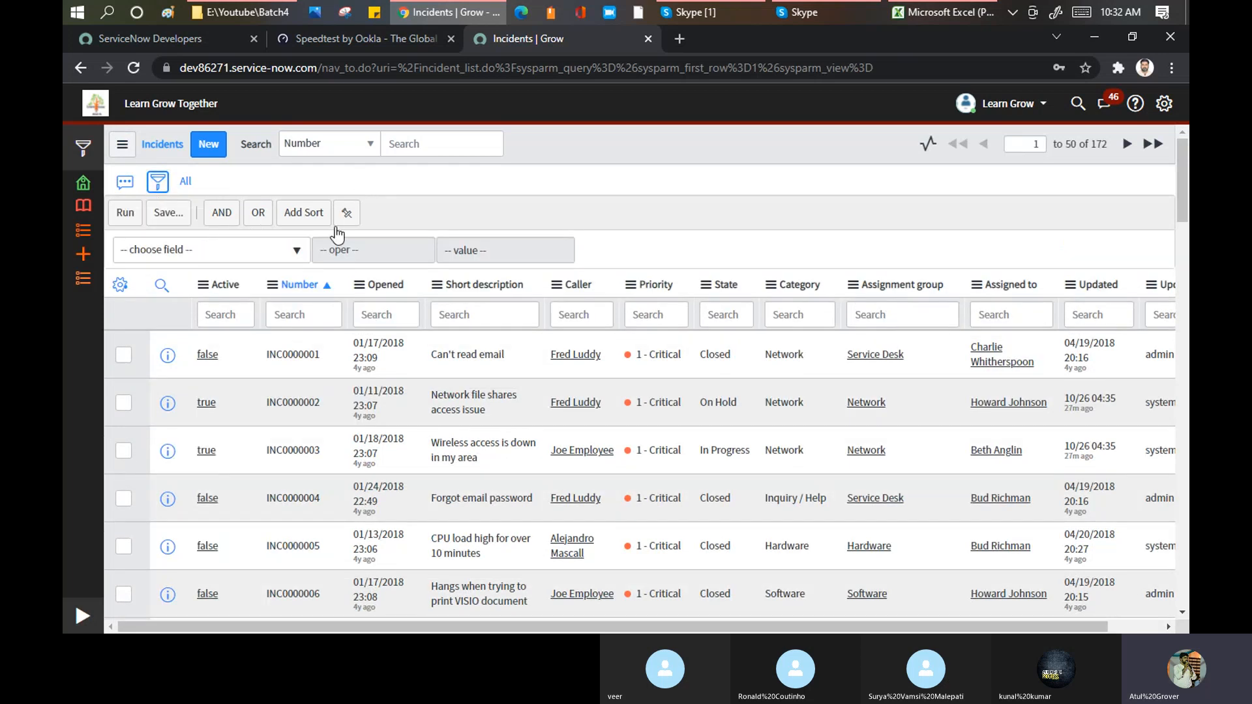
click(223, 261)
text(pri)
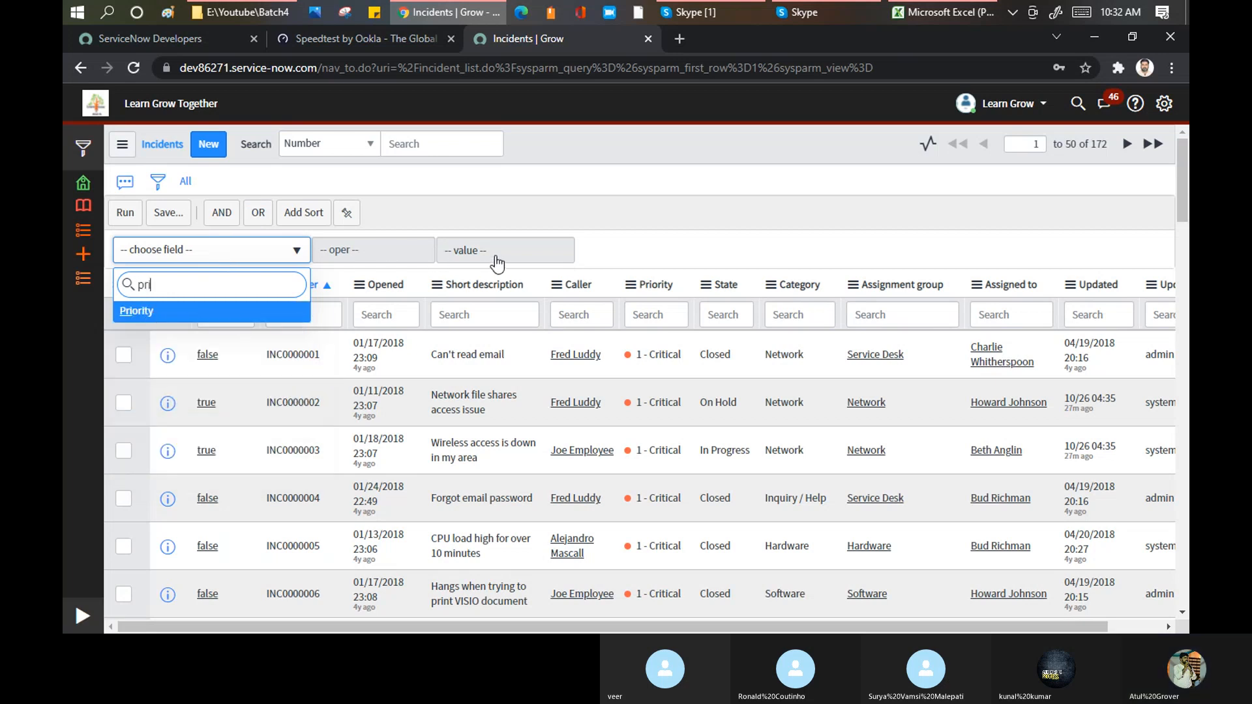
key(Return)
click(559, 249)
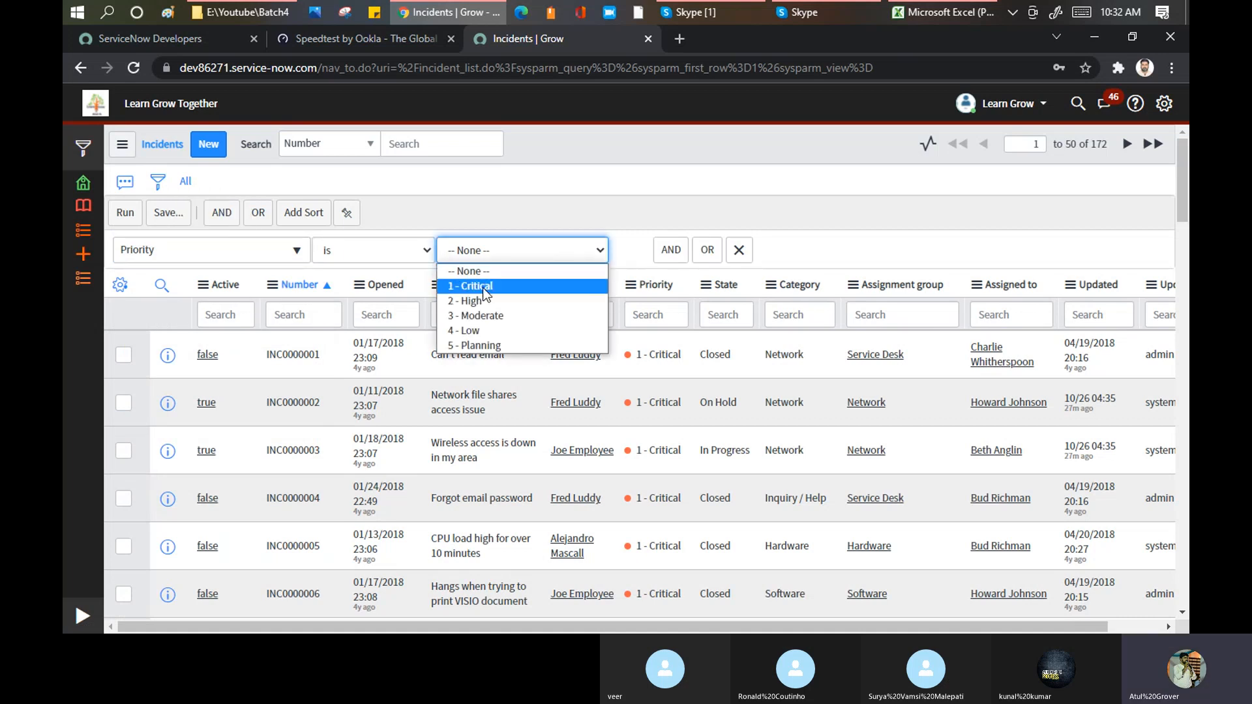
click(483, 288)
Step: Add the AND condition State is In Progress and run the filter
click(674, 250)
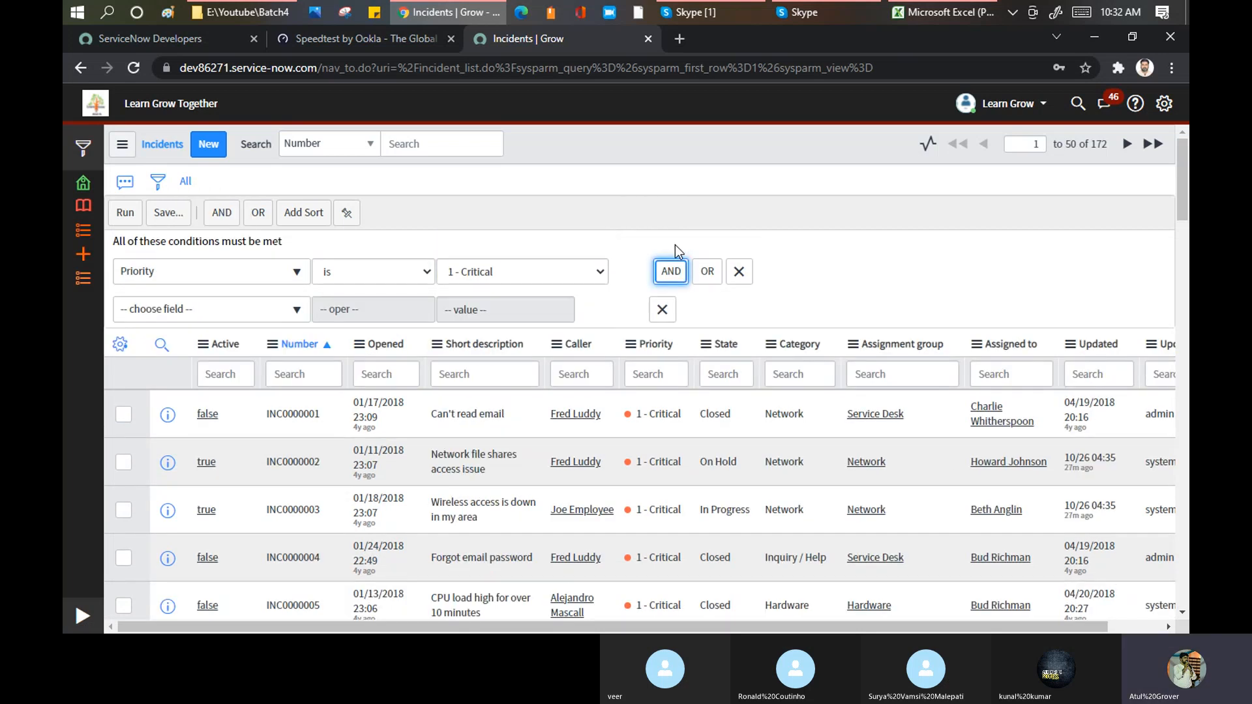
click(191, 319)
text(state)
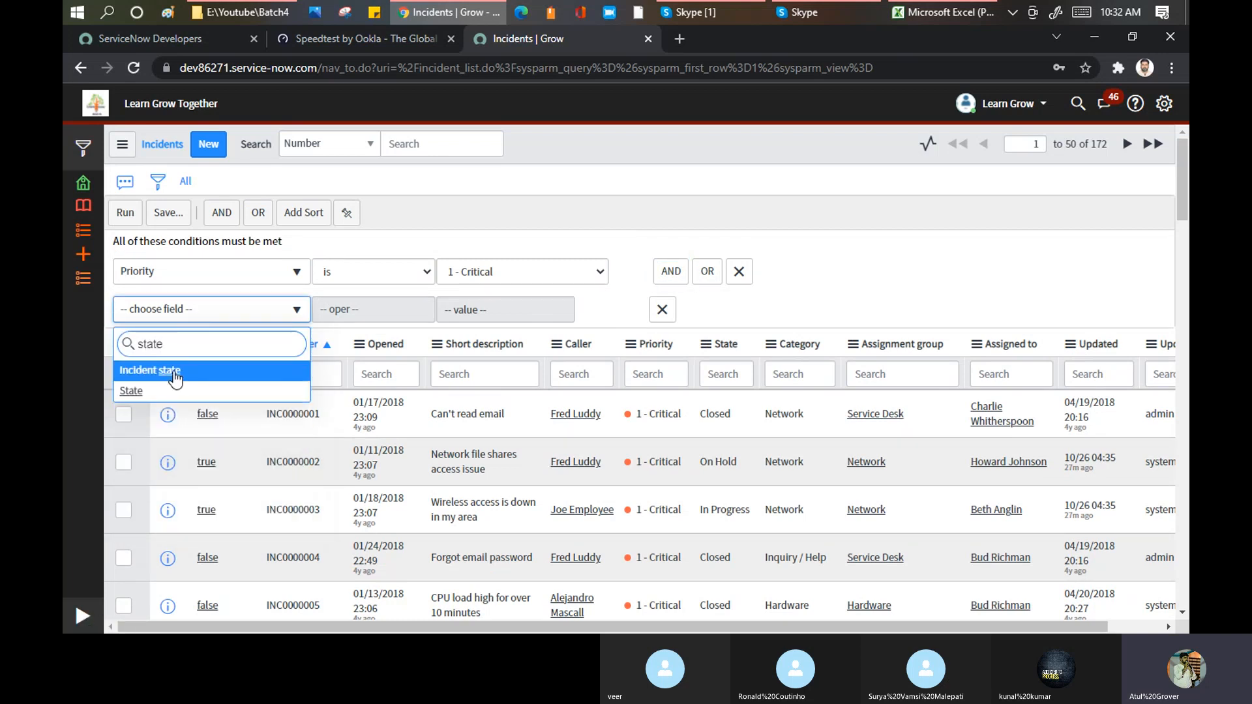
key(Return)
click(510, 314)
click(481, 362)
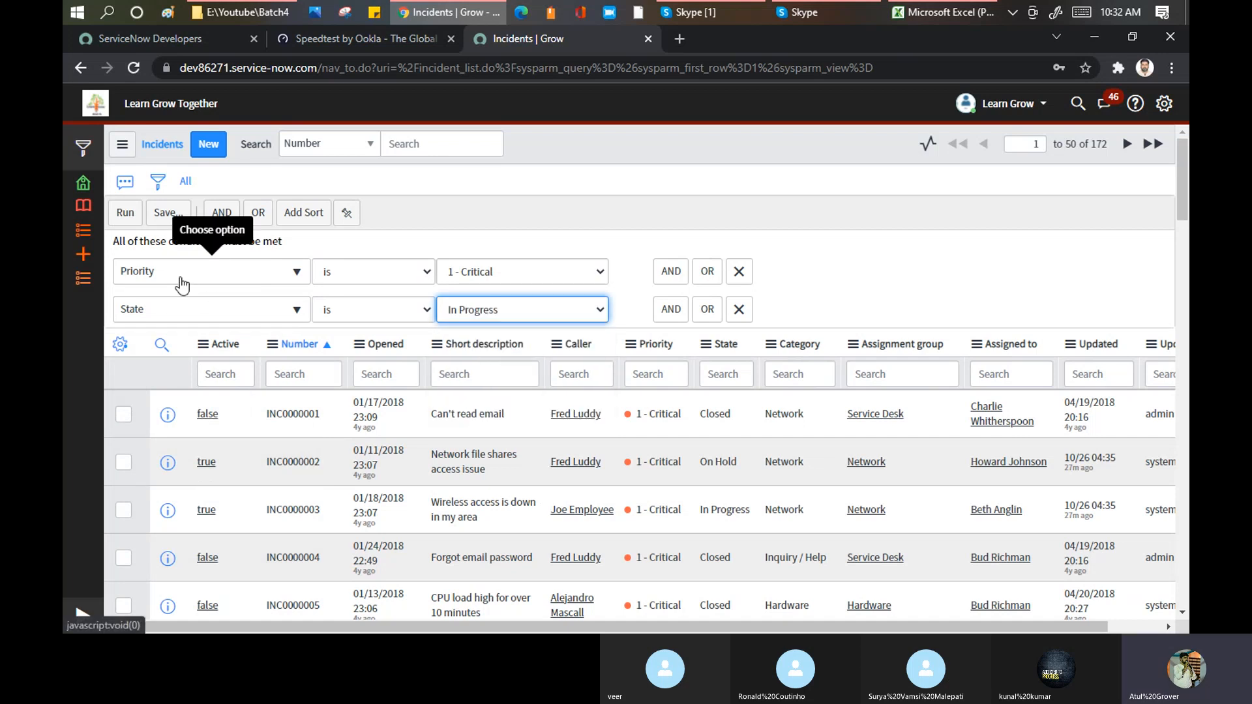
click(124, 220)
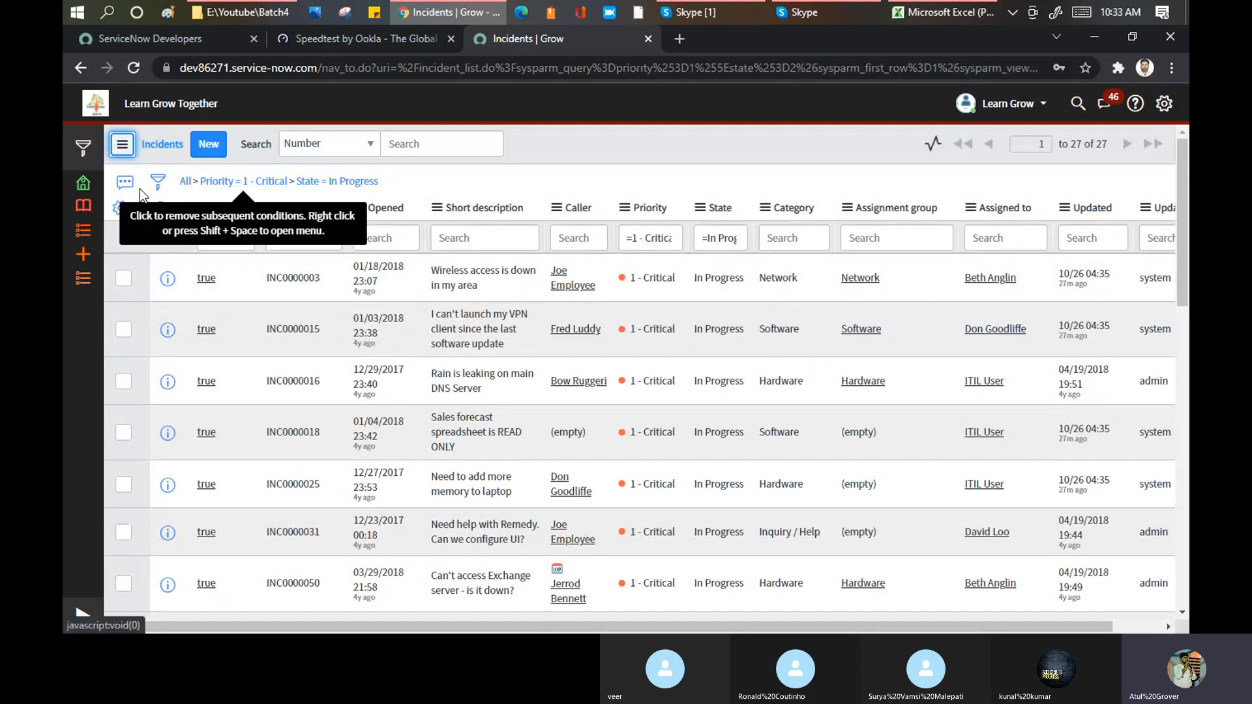
Step: Save the filter as "Daily Report - " followed by the presenter's name, visible to Everyone
click(157, 183)
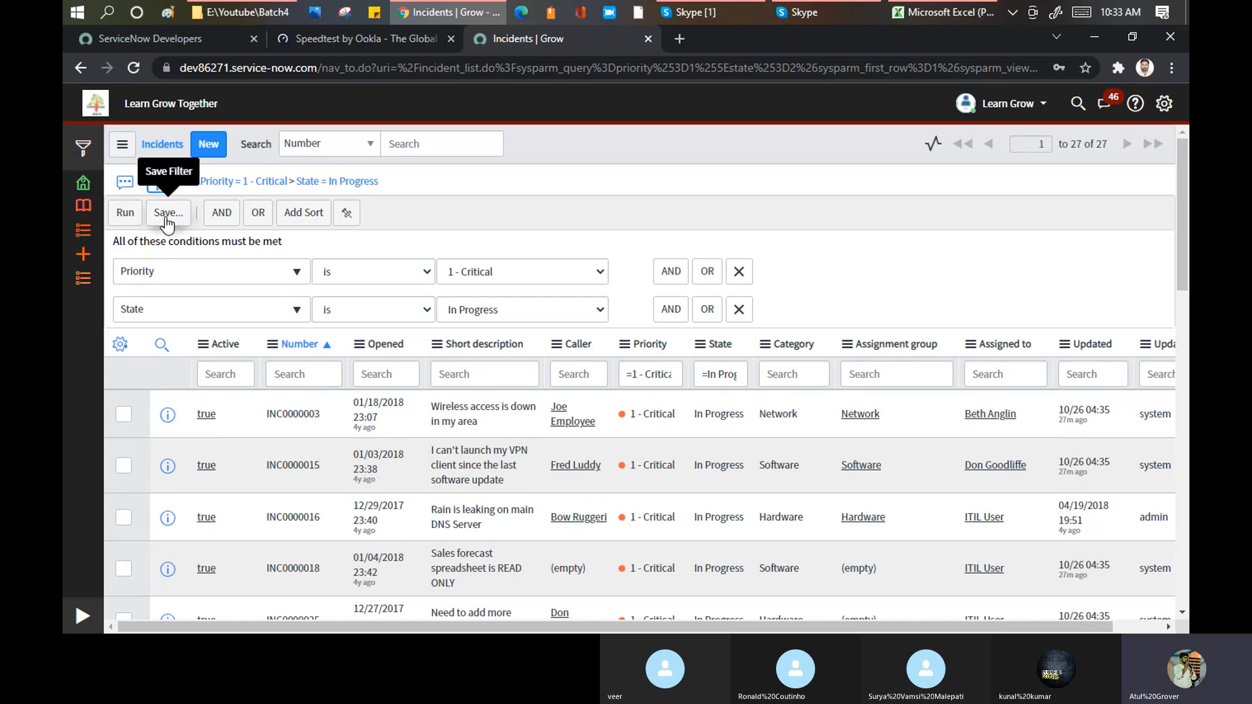
click(167, 221)
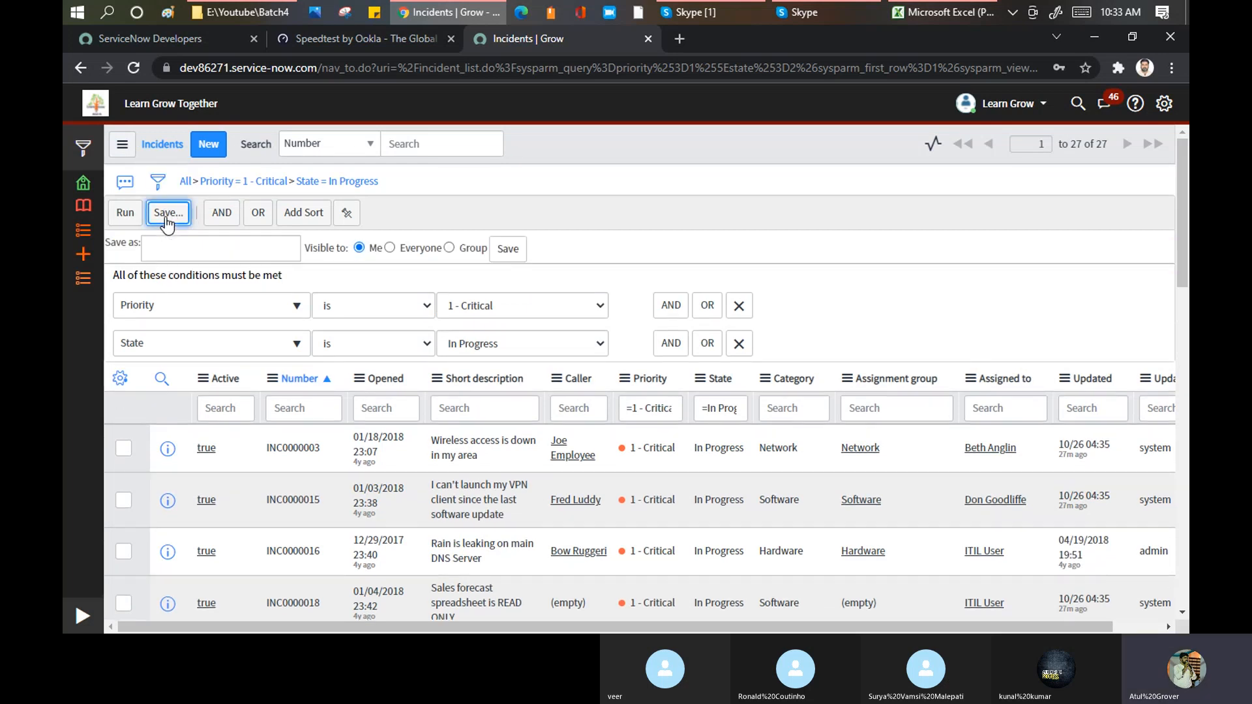
click(179, 248)
text(Daily Re)
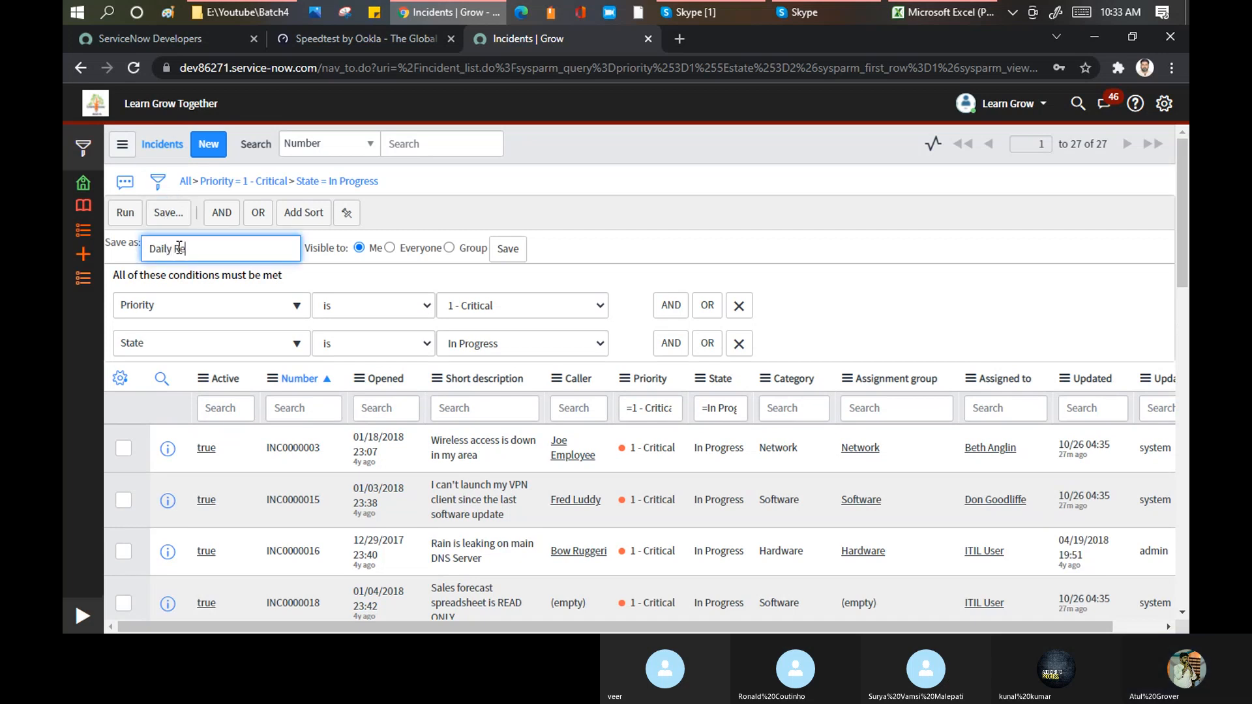
text(port - veer)
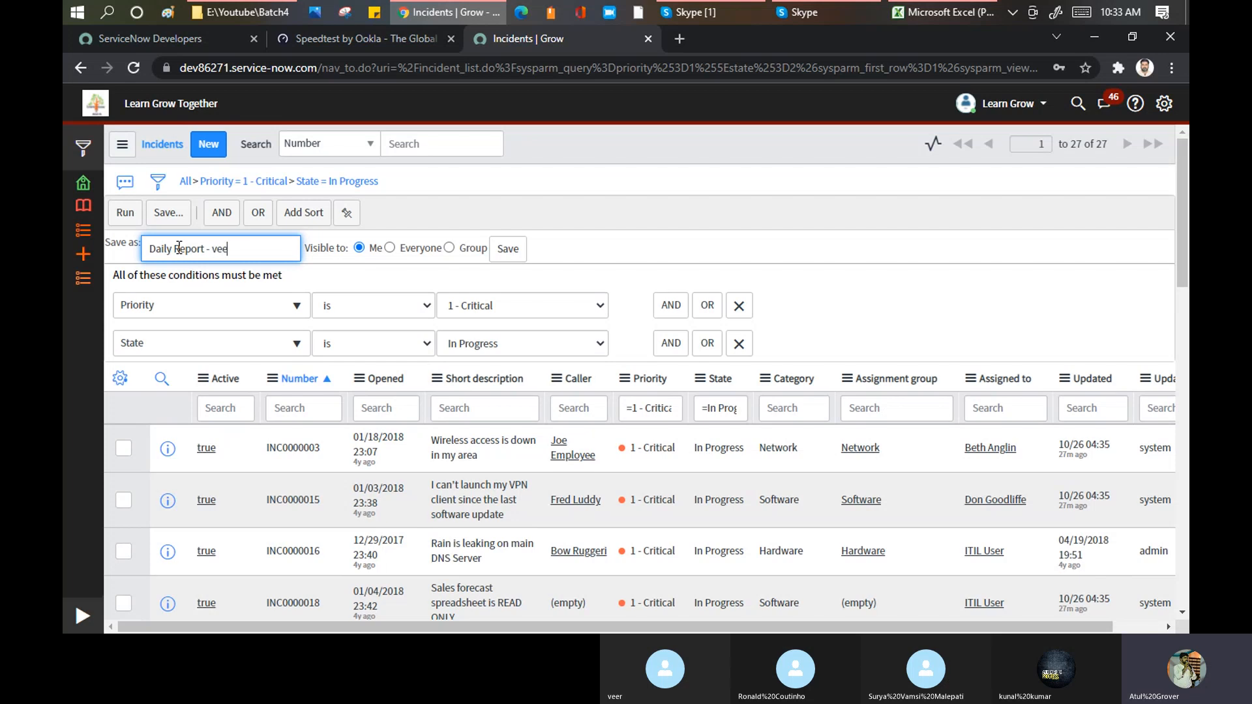
click(390, 248)
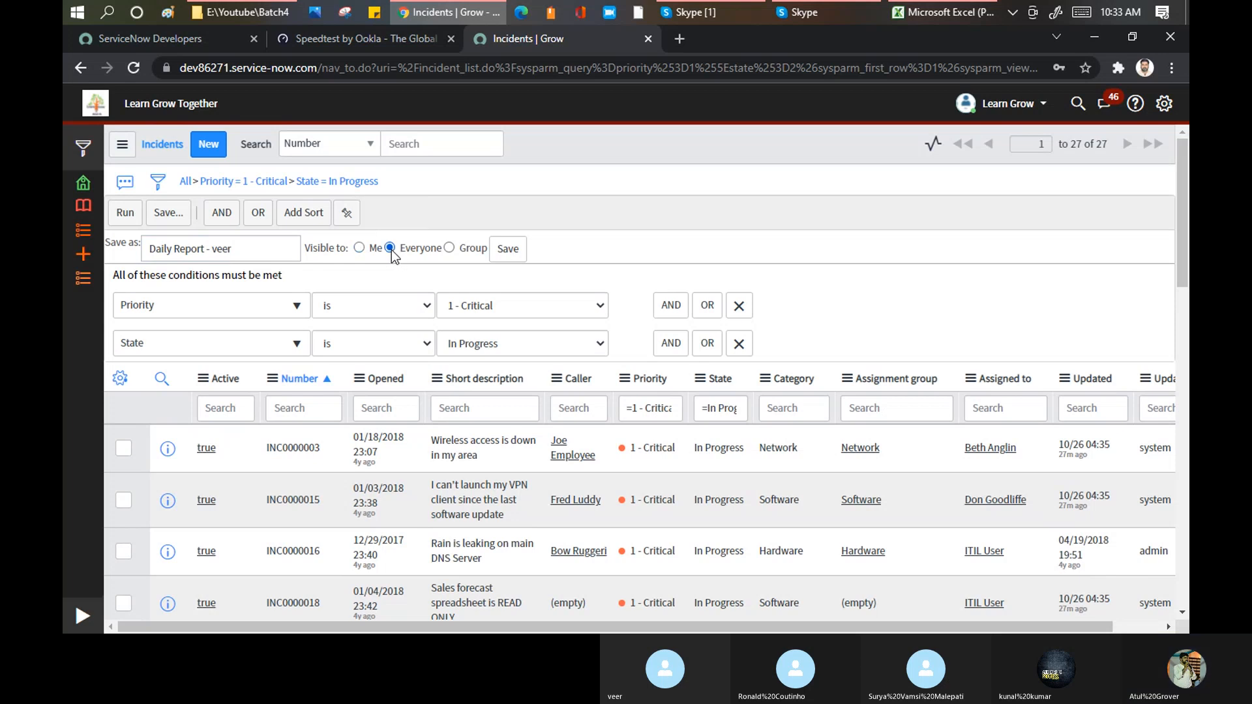
click(509, 249)
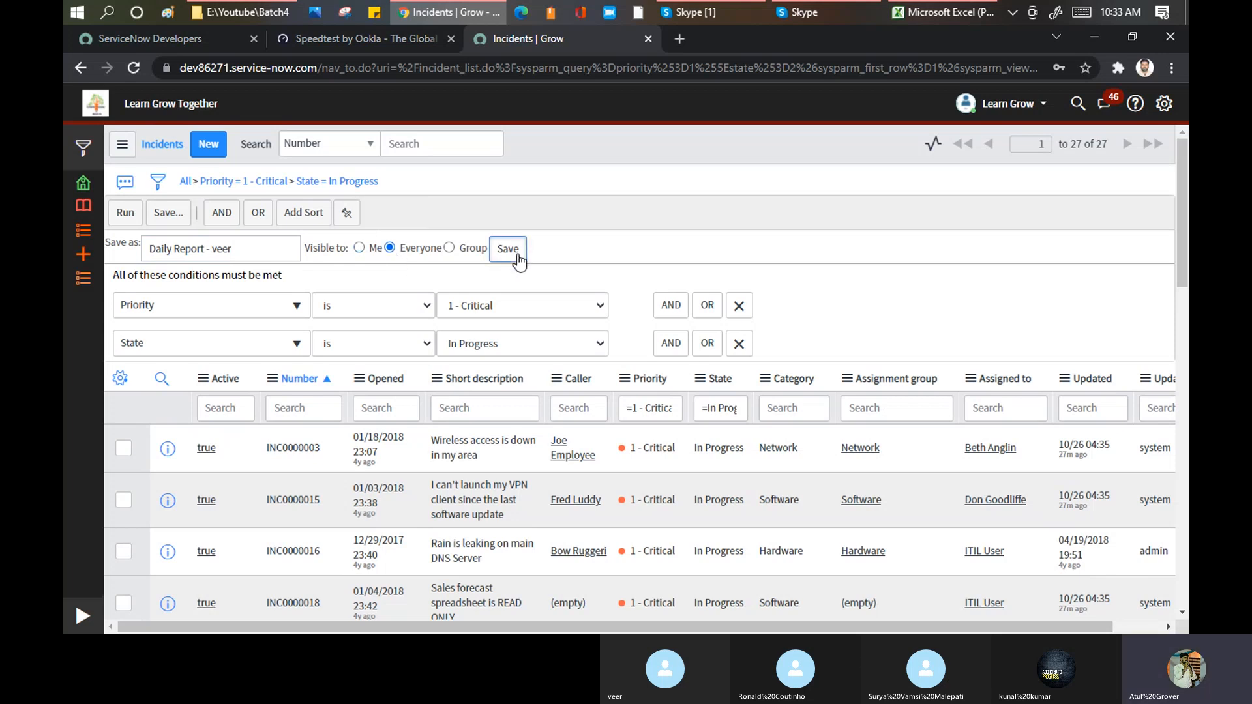
click(518, 255)
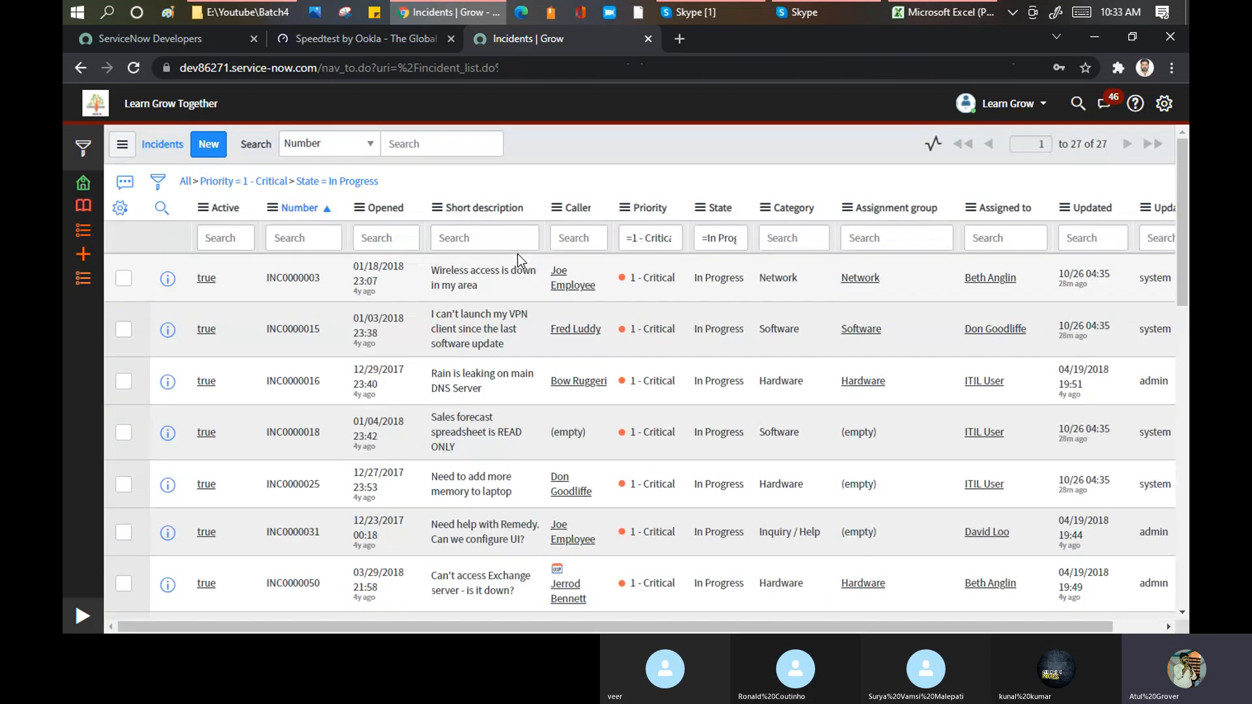
Step: Show the filter conditions again and start a favorite for this list, titled "Daily Report" with the presenter's name before "Report"
click(159, 185)
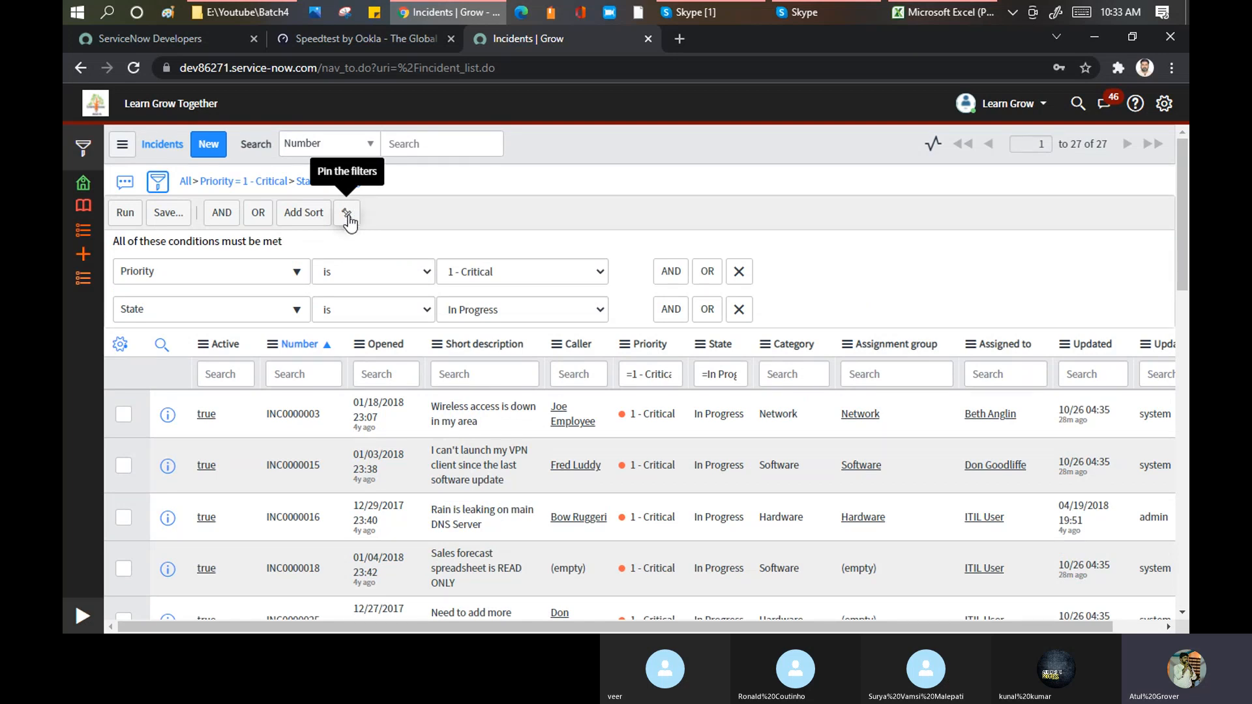
click(123, 146)
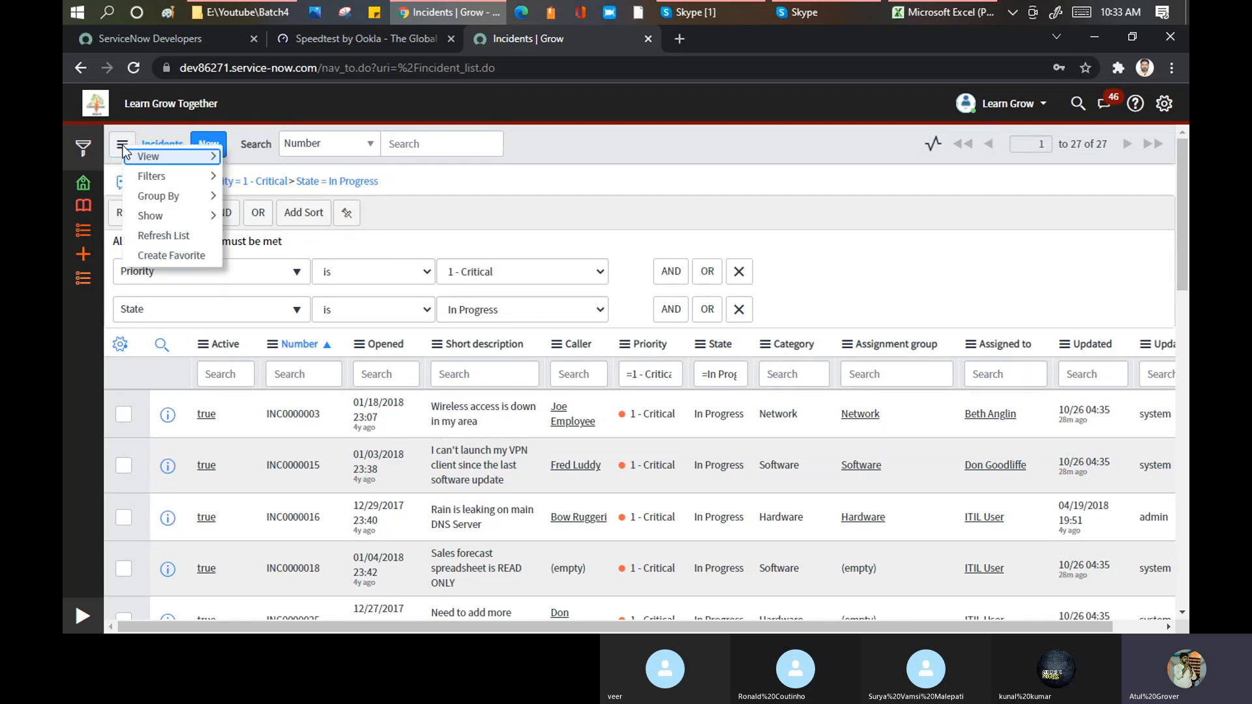
click(171, 254)
drag(548, 228, 375, 227)
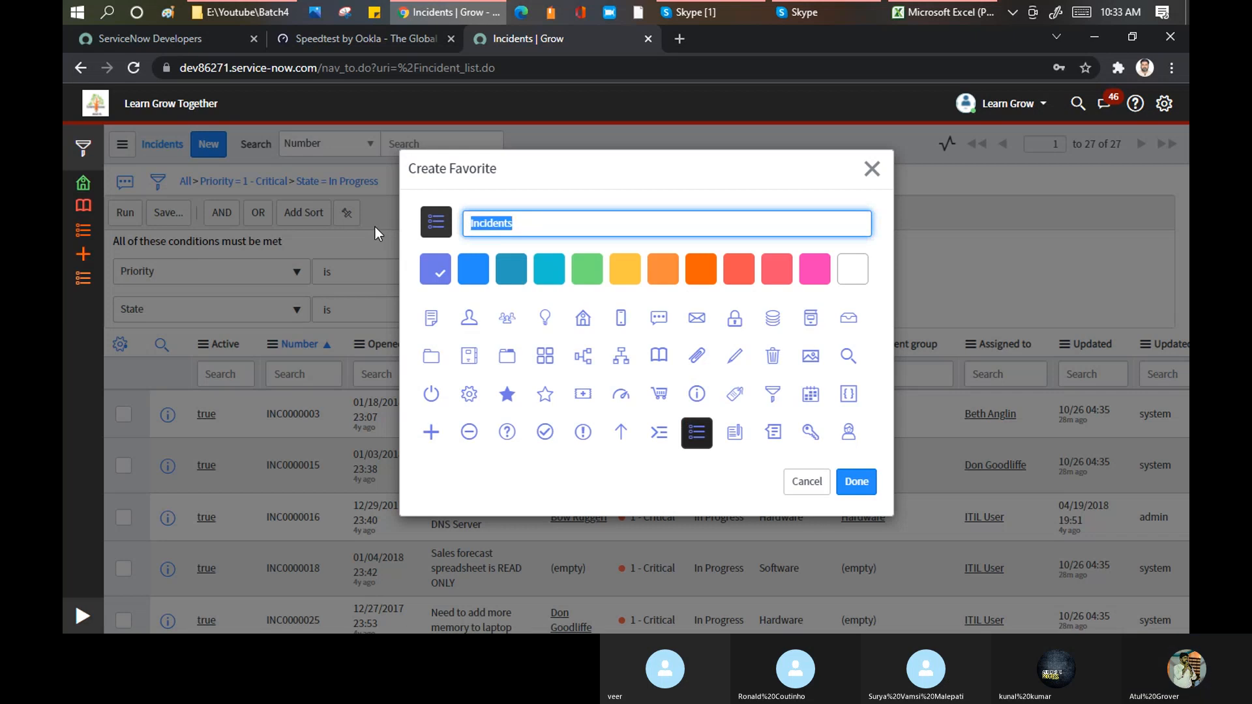
click(121, 144)
click(202, 254)
text(Daily Veer Reprt)
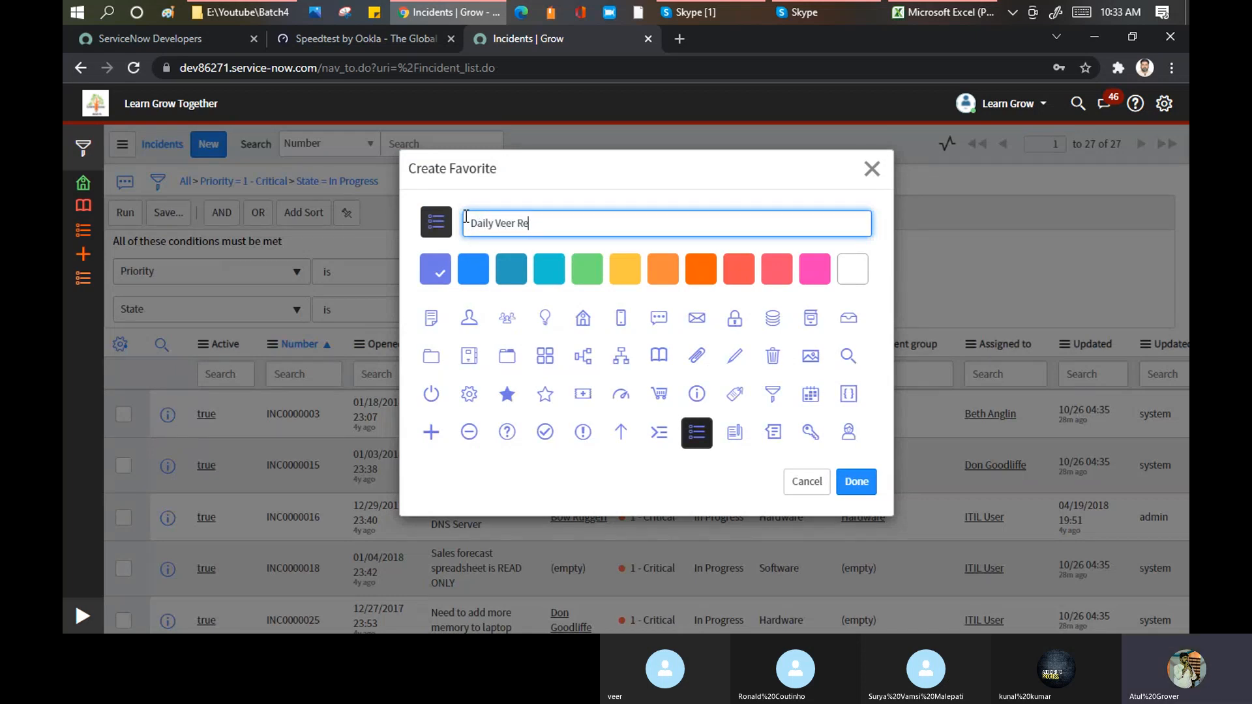
key(BackSpace)
key(BackSpace)
text(ort)
Step: Give the new favorite the pink colour and the picture icon, and finish creating it
click(817, 270)
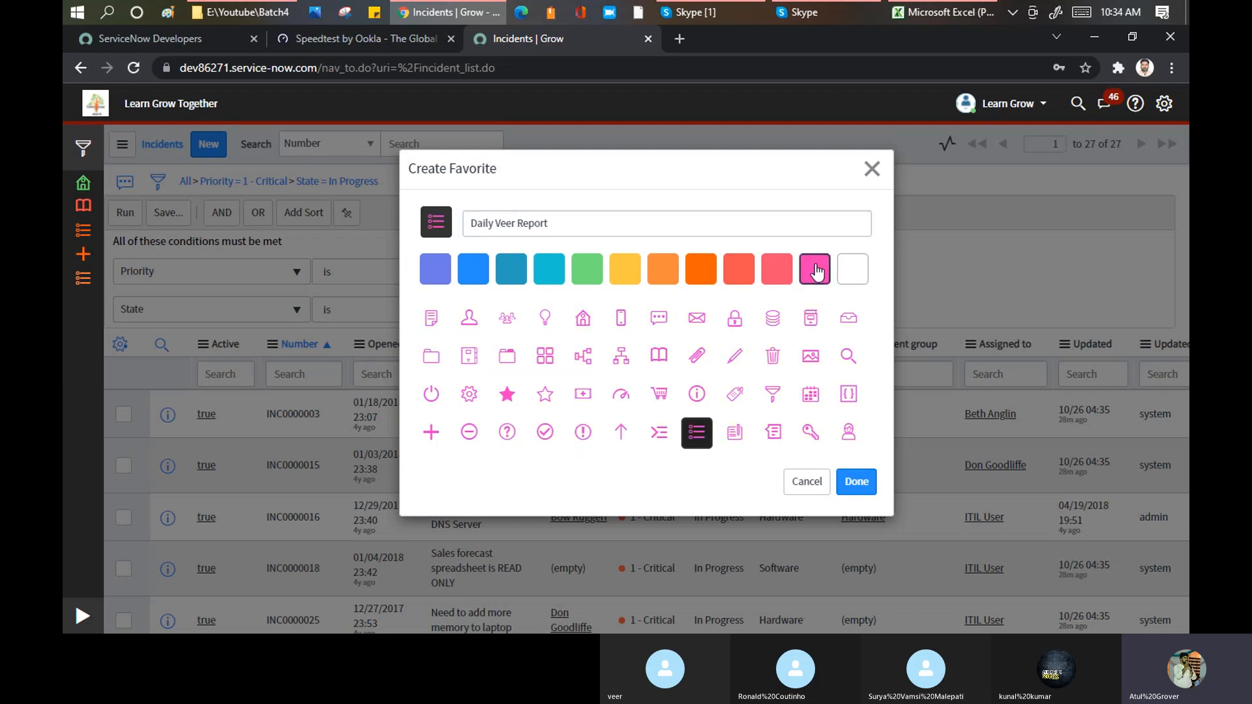
click(811, 359)
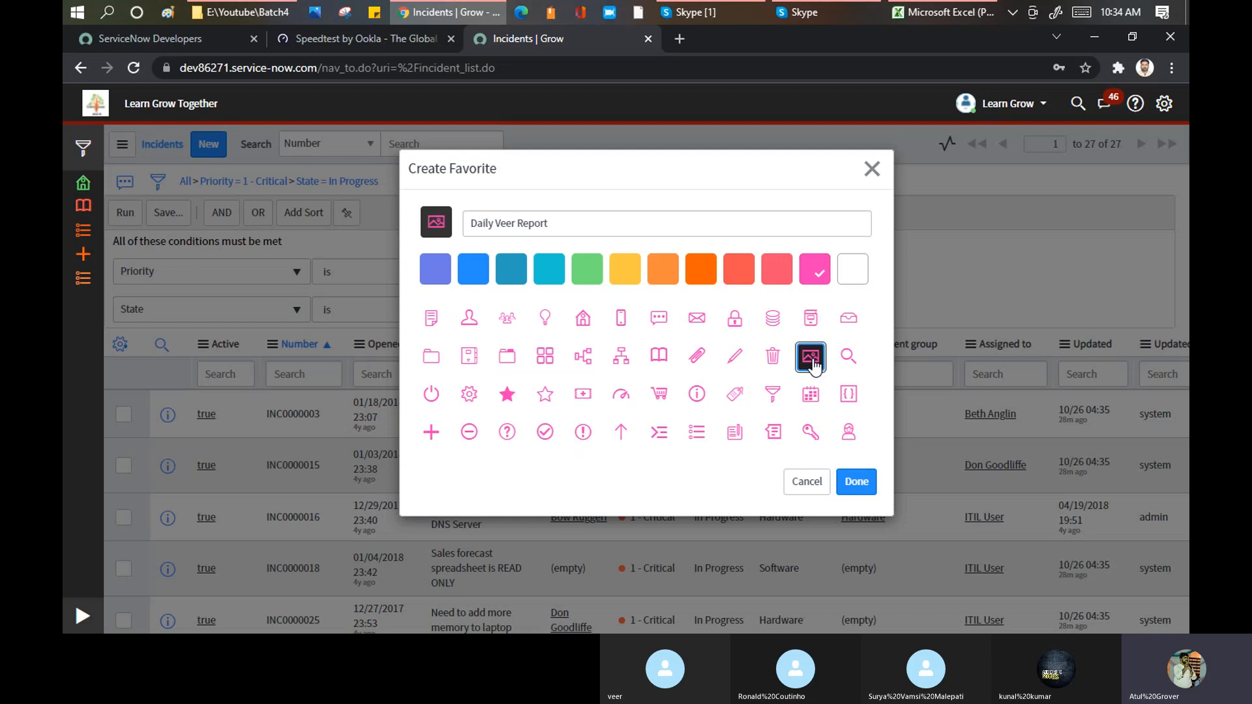
click(853, 485)
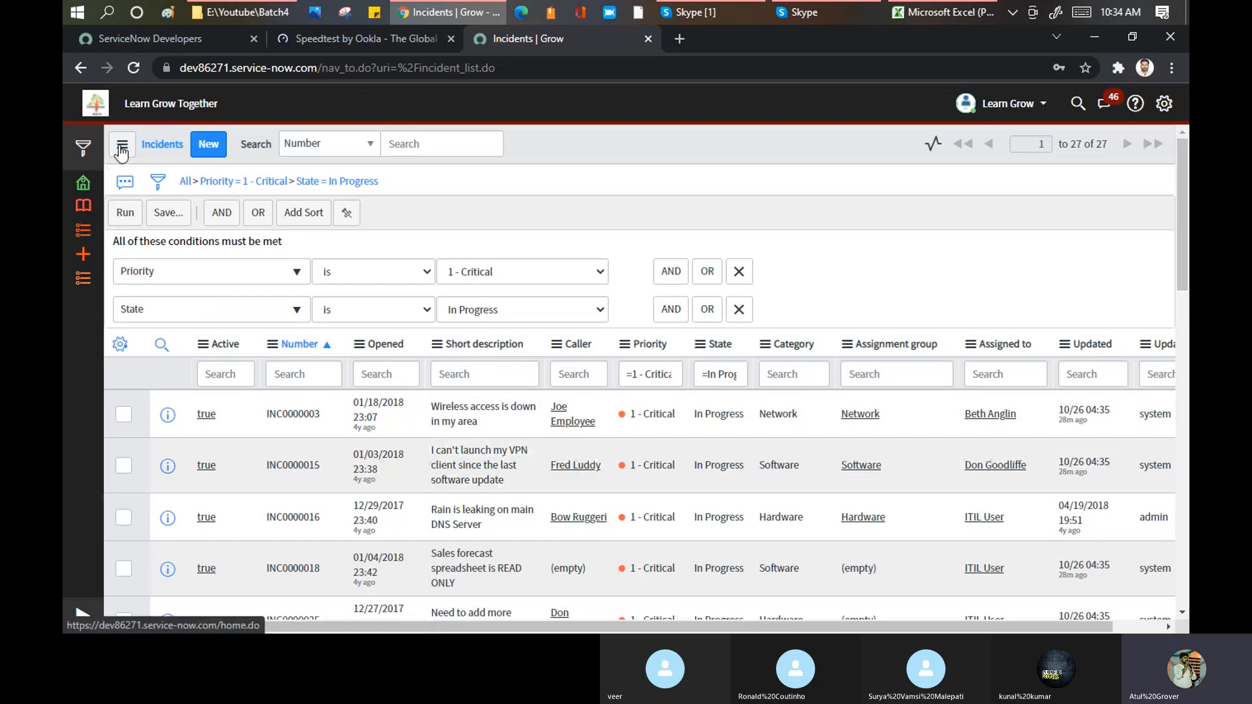
Step: Show the filter's save options and the list's saved filters, and look through the filtered incidents
click(164, 219)
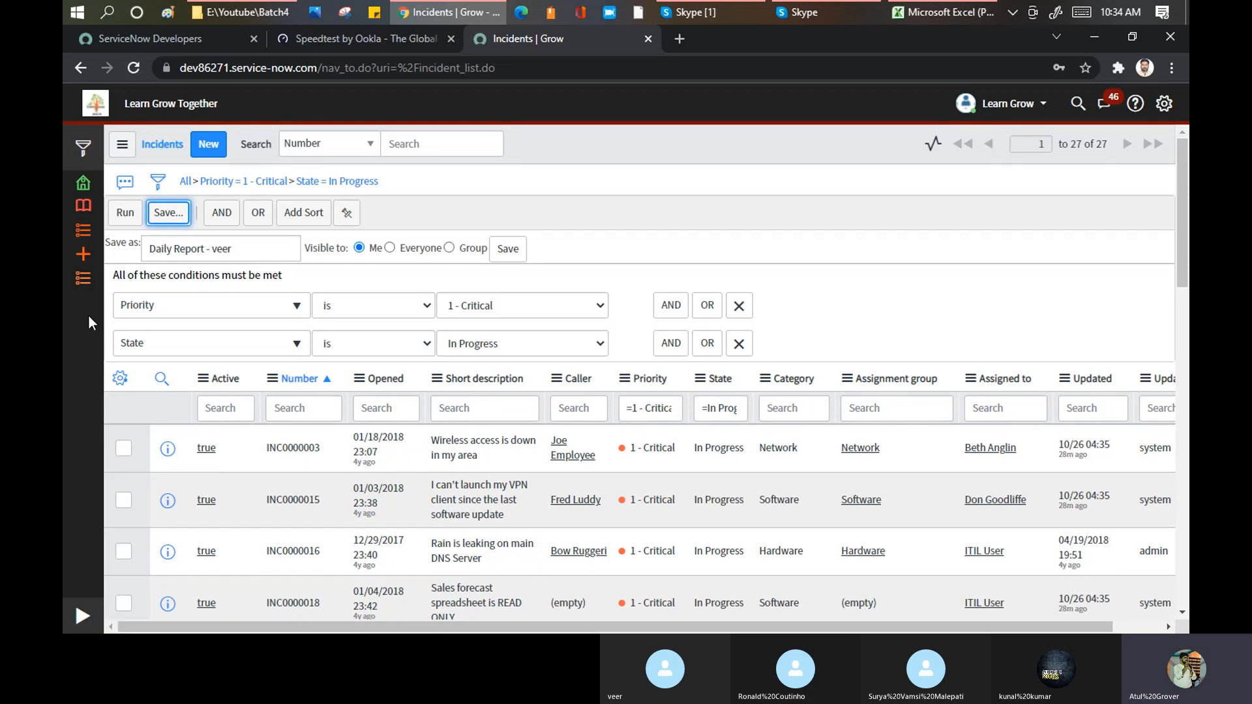
click(121, 144)
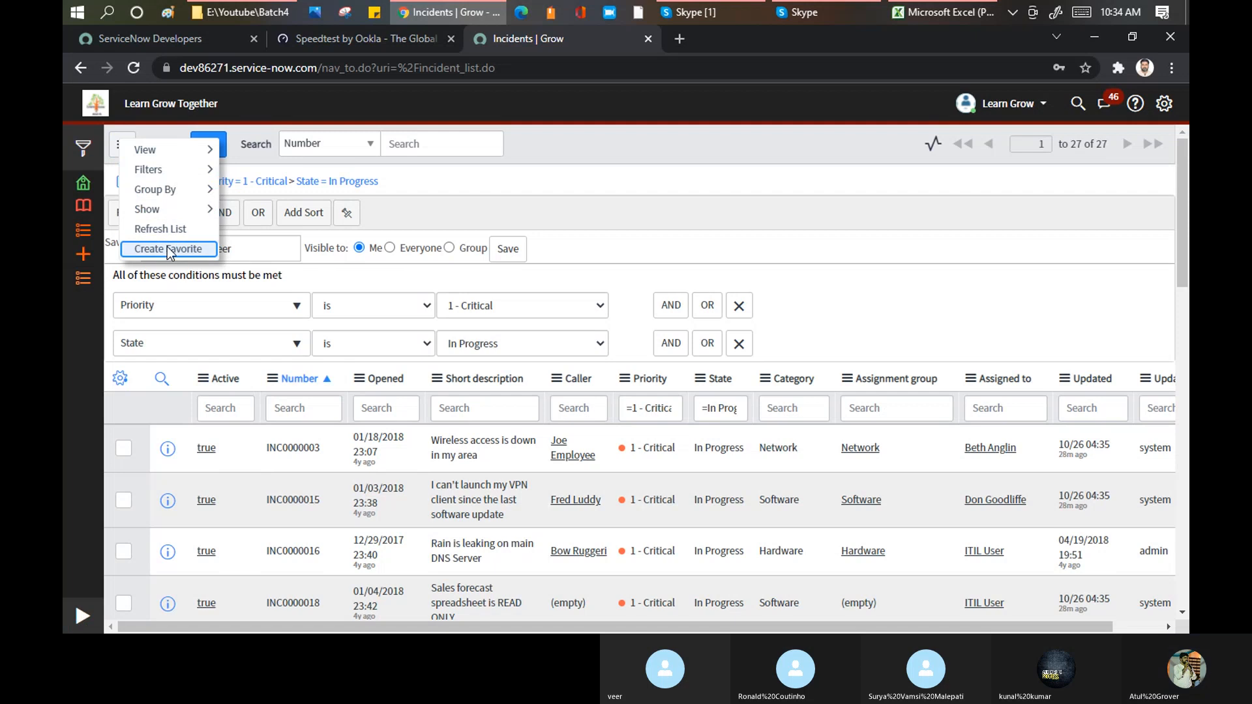
mouse_move(172, 173)
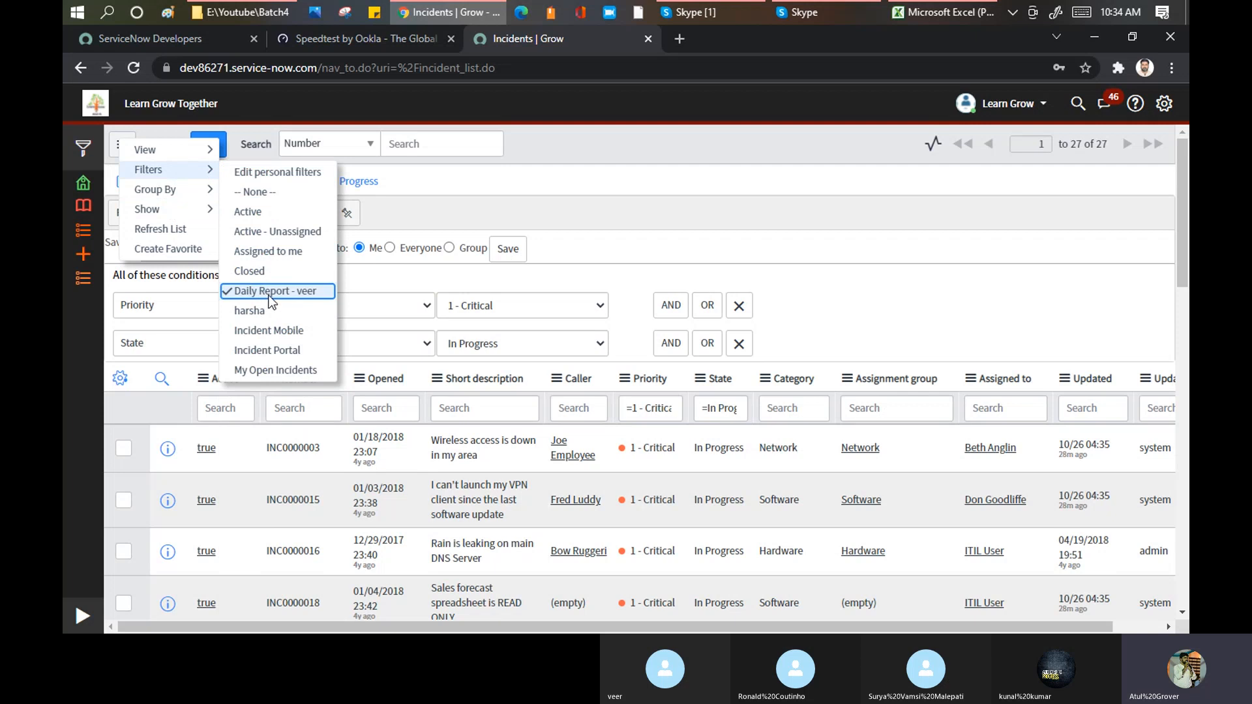
drag(268, 292, 83, 308)
click(598, 200)
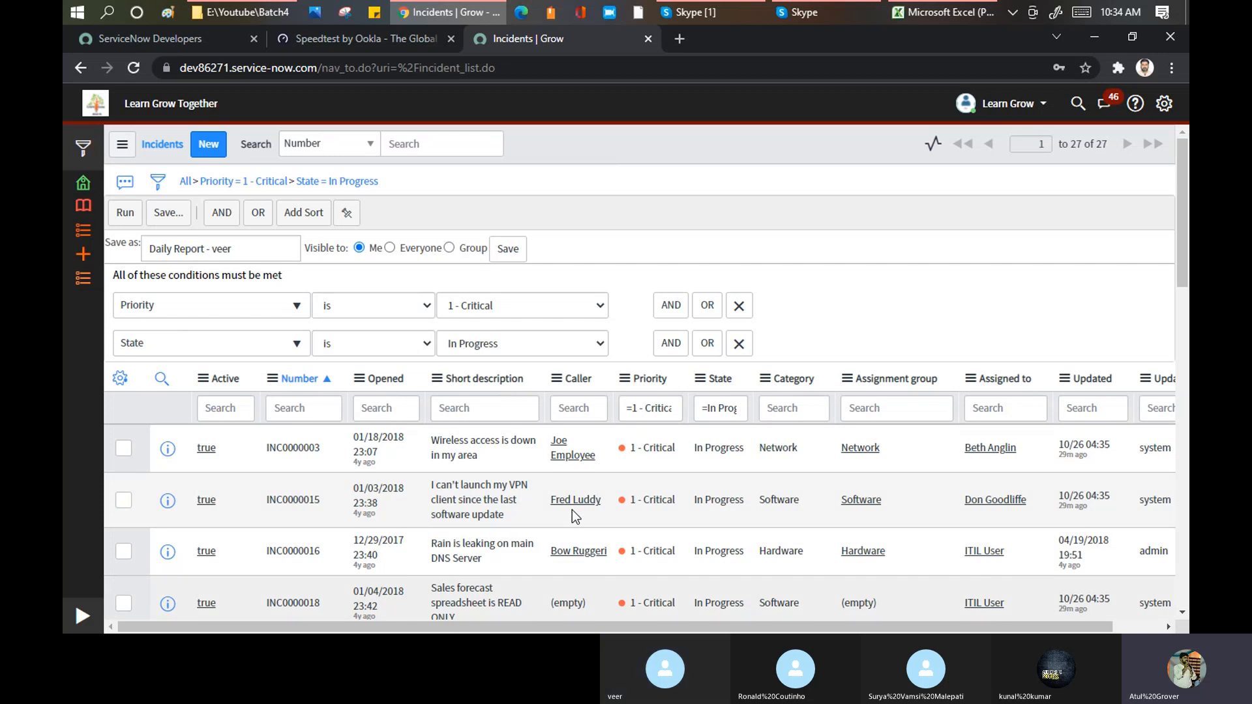
scroll(587, 414, down, 2)
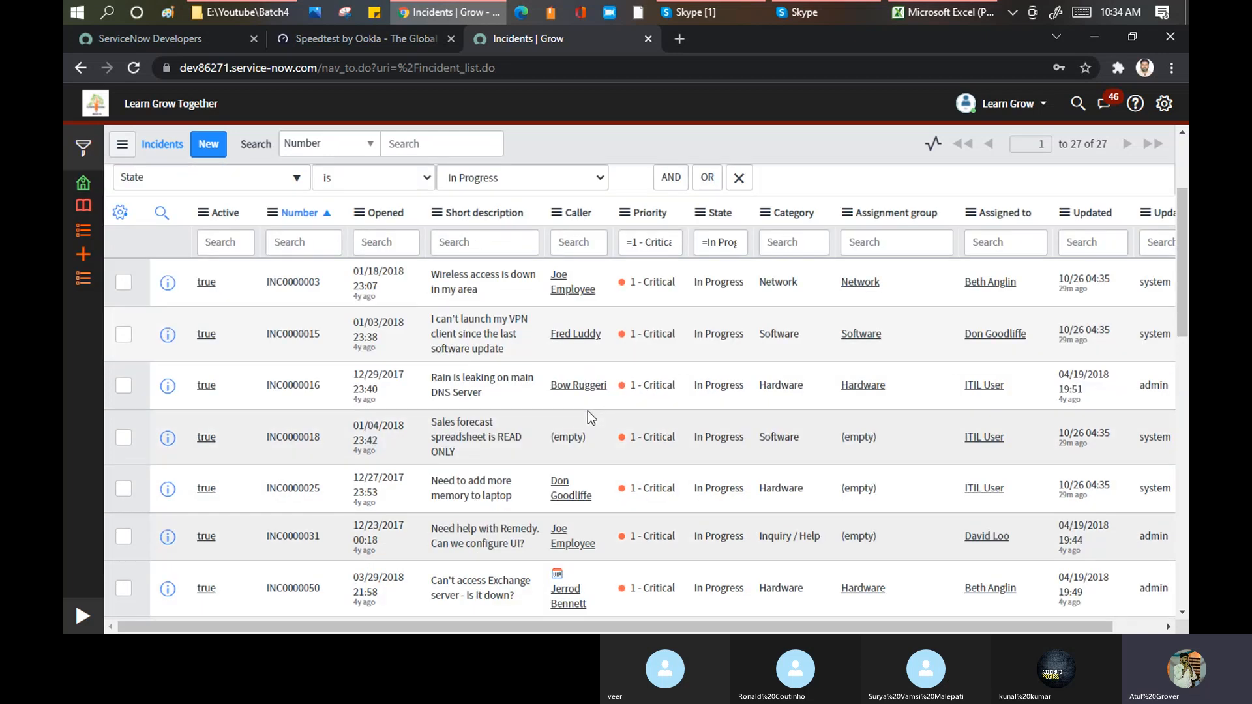
scroll(588, 410, down, 1)
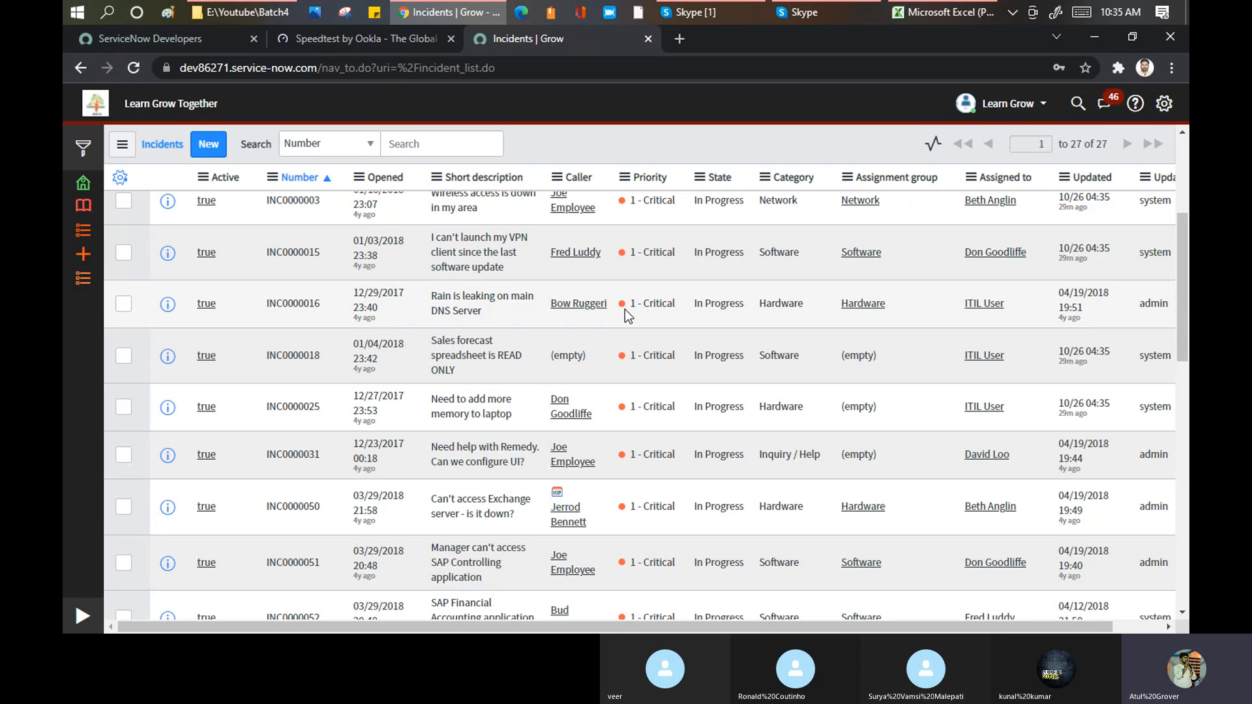
scroll(625, 309, up, 4)
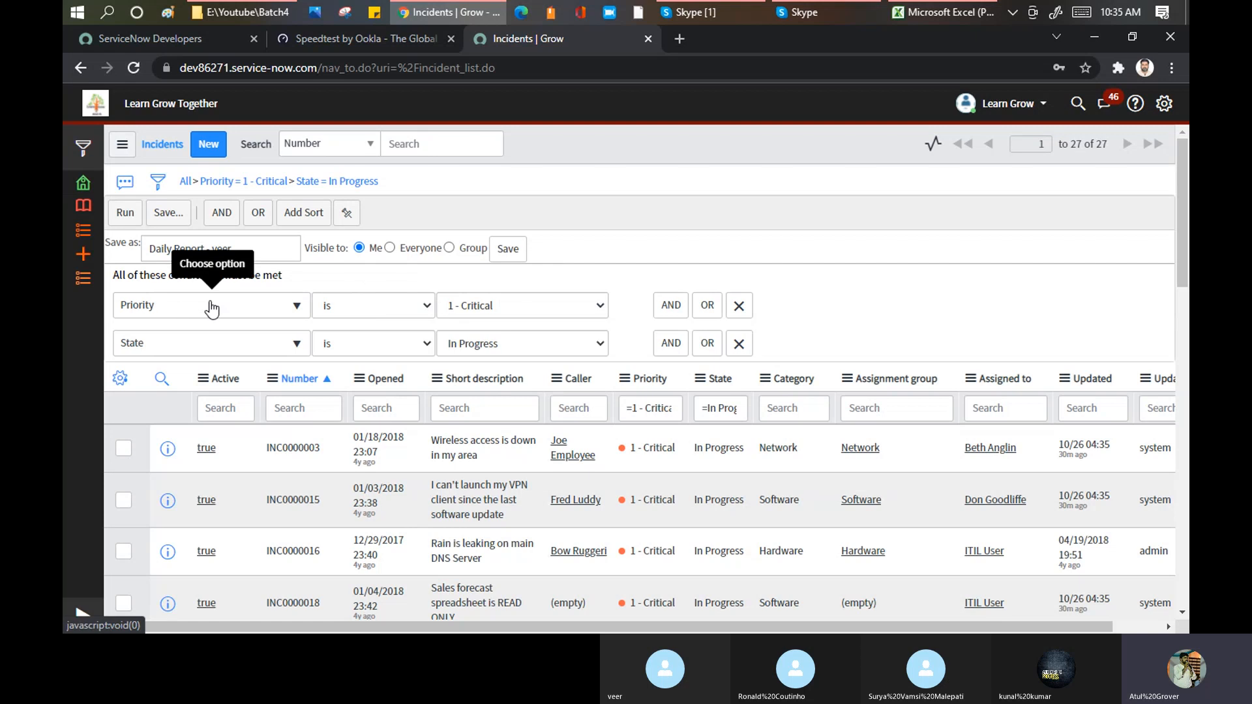
Step: Change the Priority condition to the Opened field with the operator between
click(349, 313)
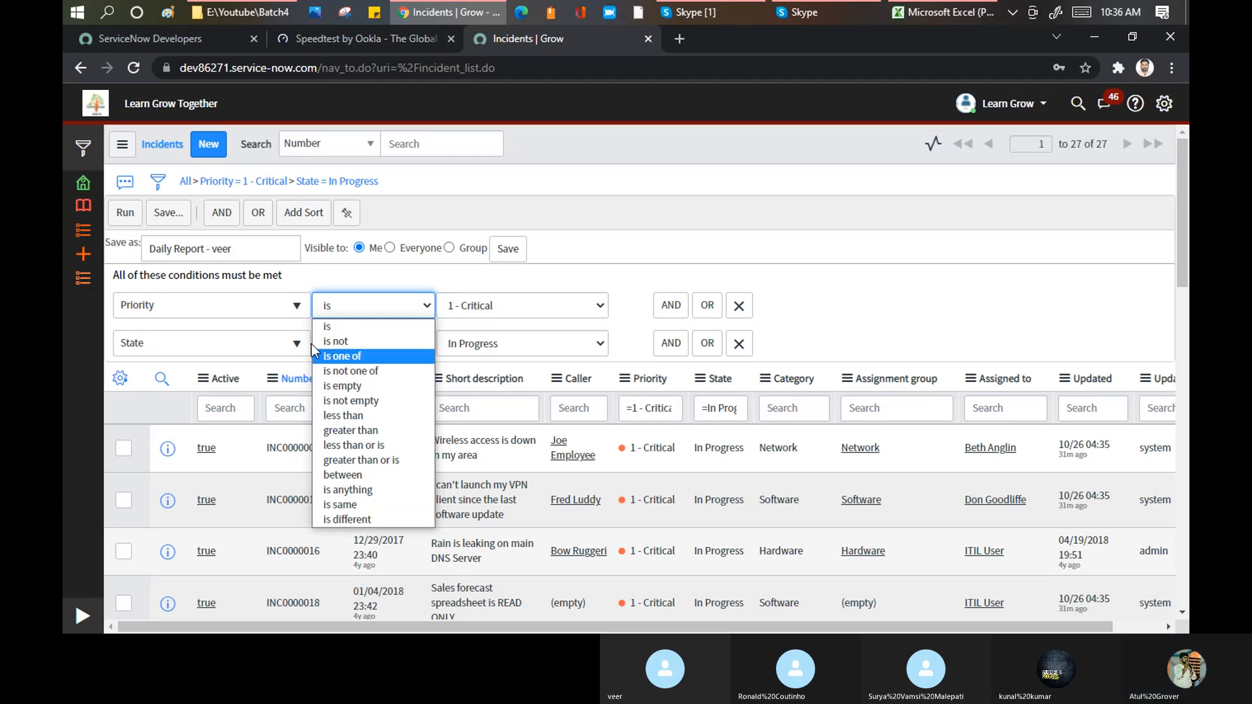
click(228, 316)
click(228, 309)
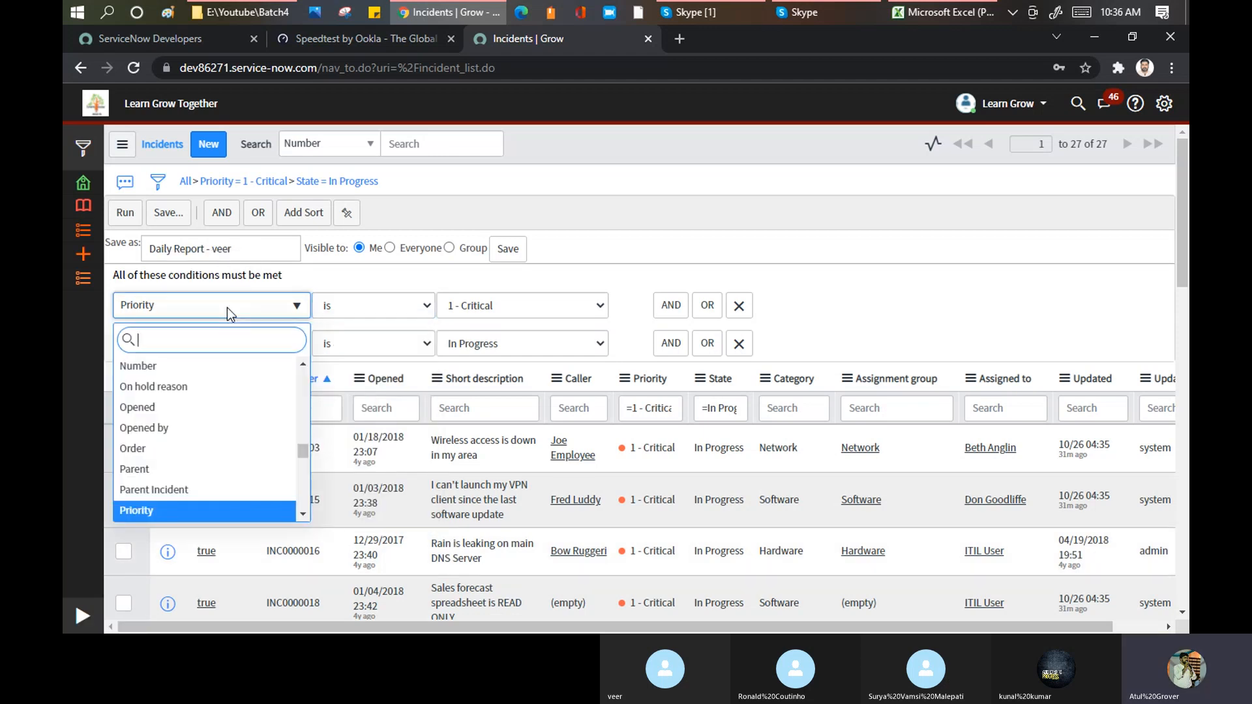
text(open)
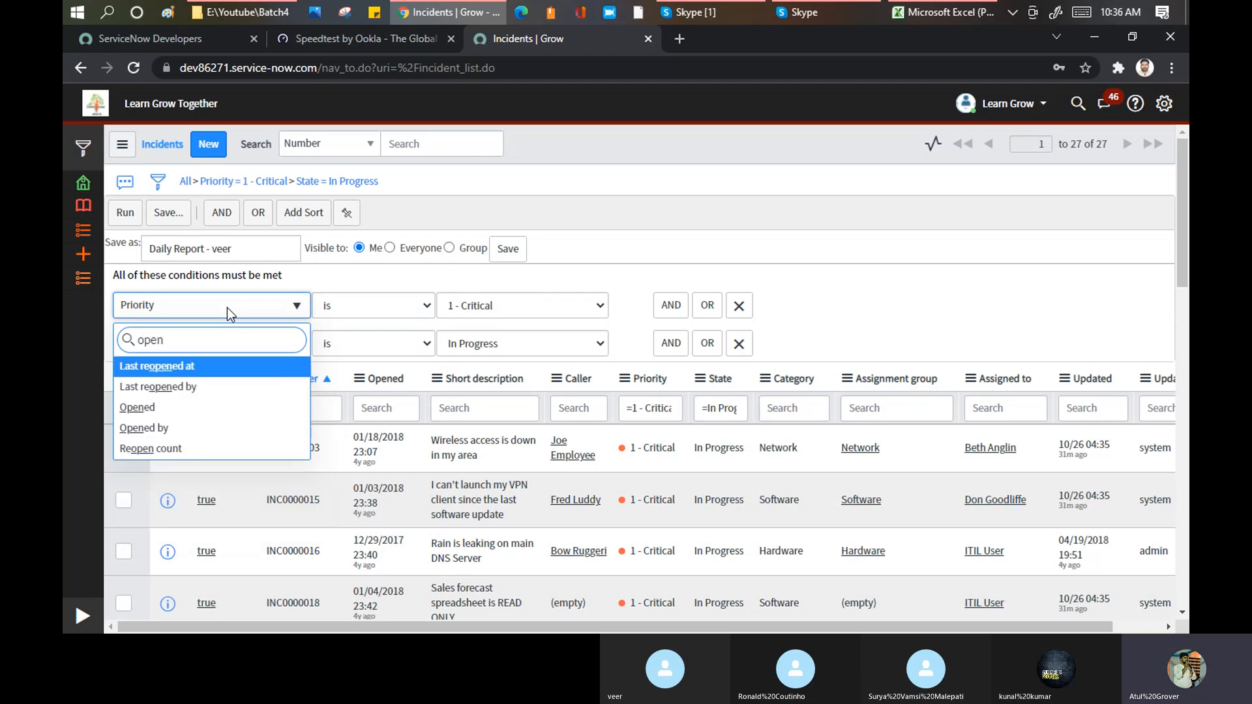
click(145, 421)
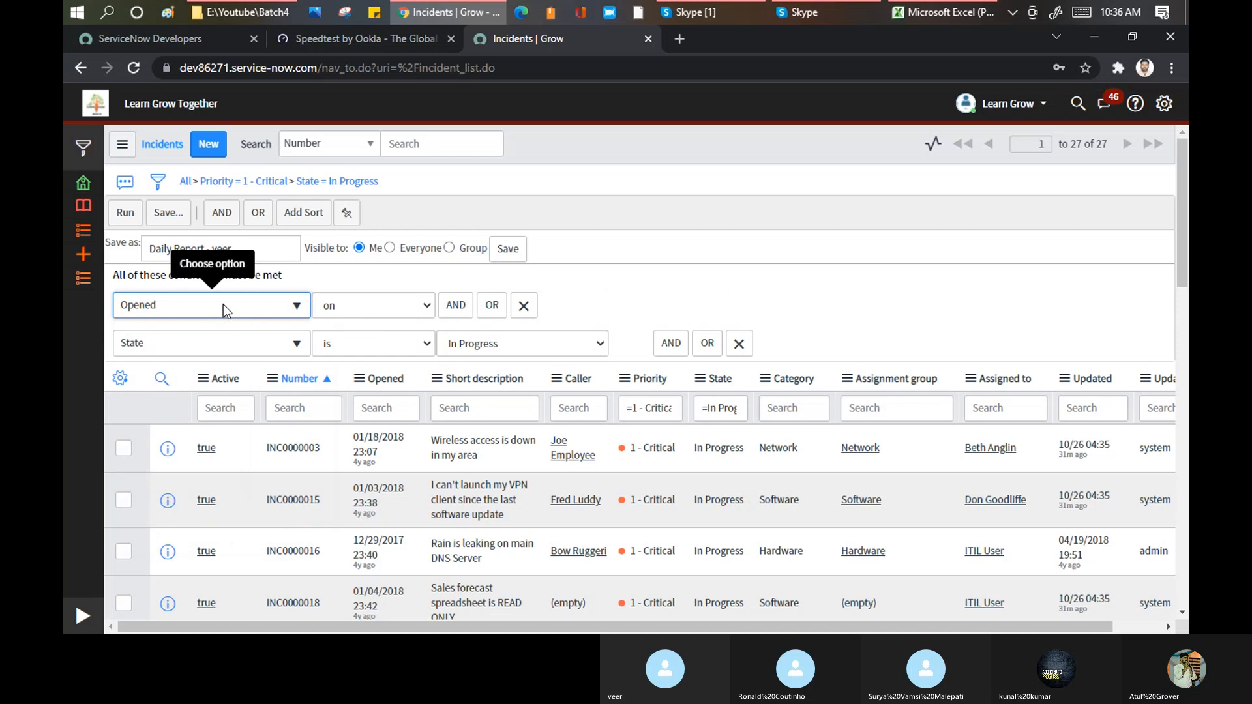
click(416, 305)
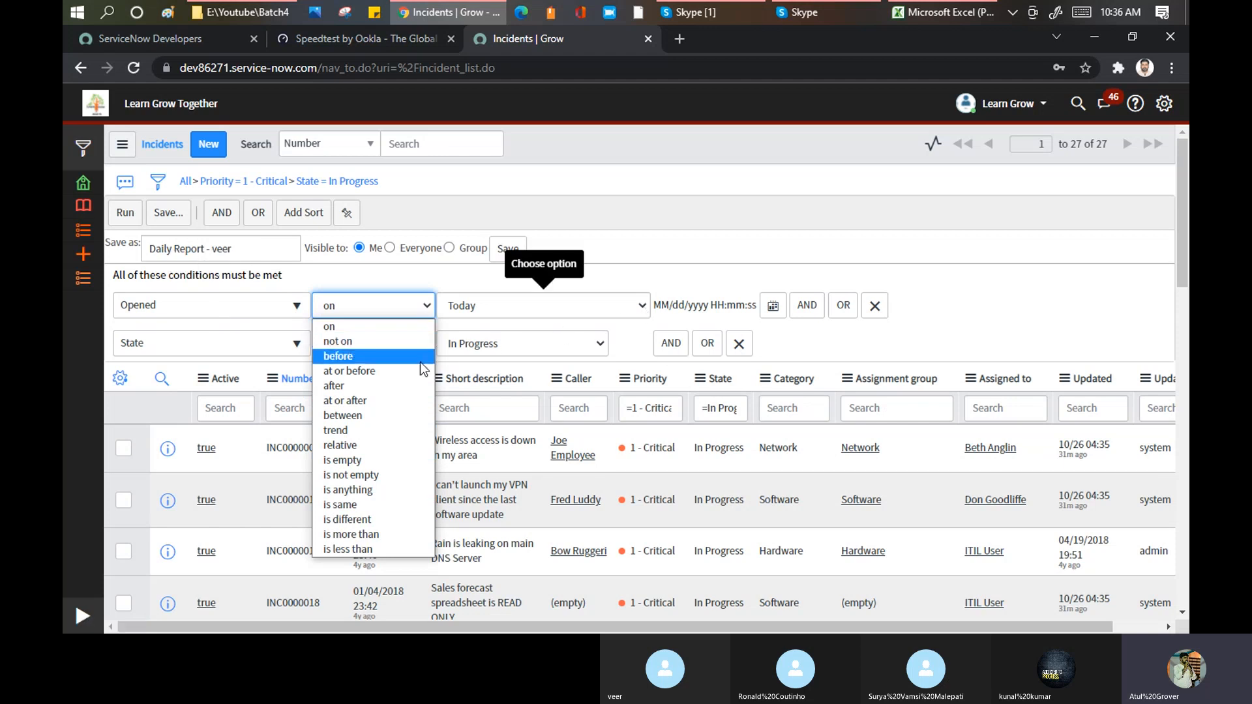
click(346, 415)
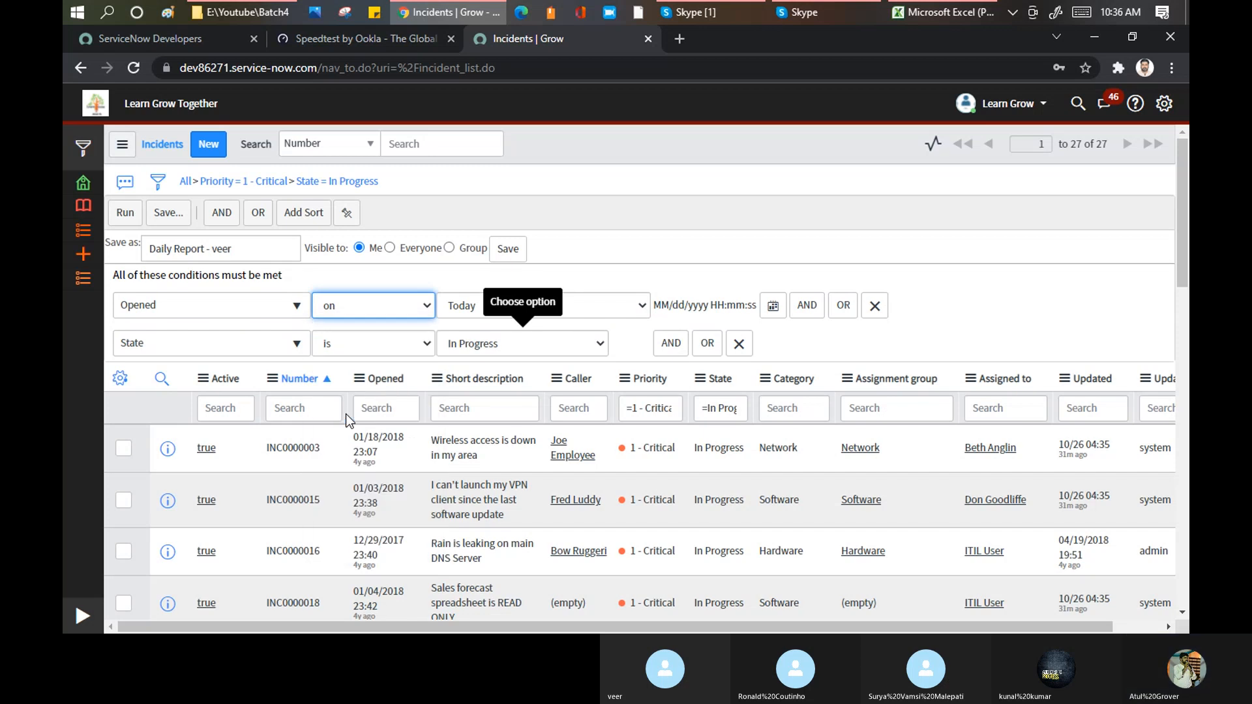
Step: Examine the preset start options and the date picker for the Opened condition's start
click(643, 310)
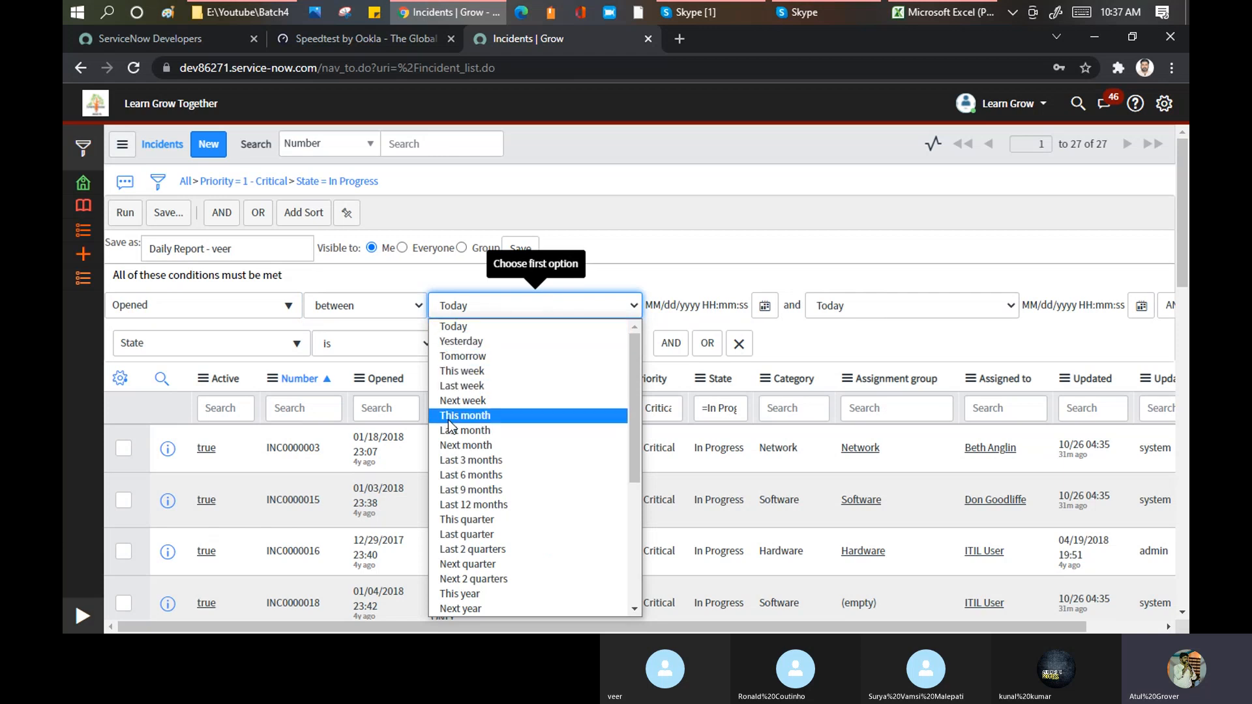
scroll(463, 483, down, 5)
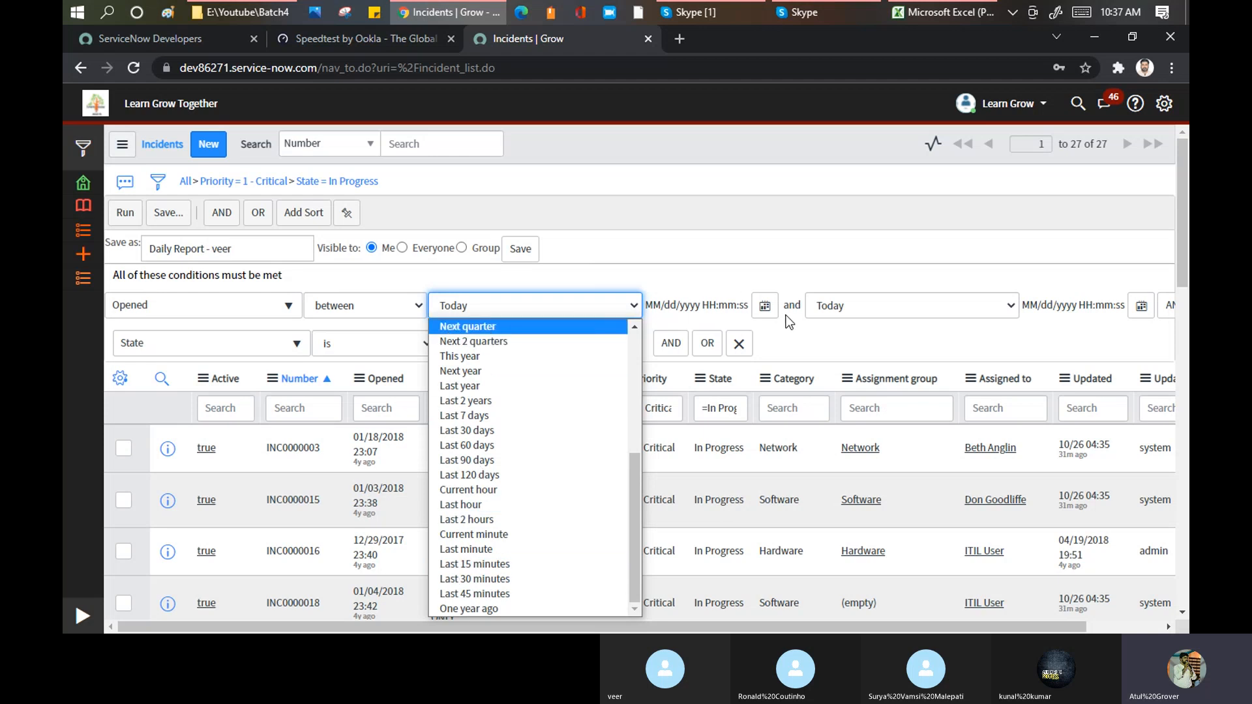
click(765, 305)
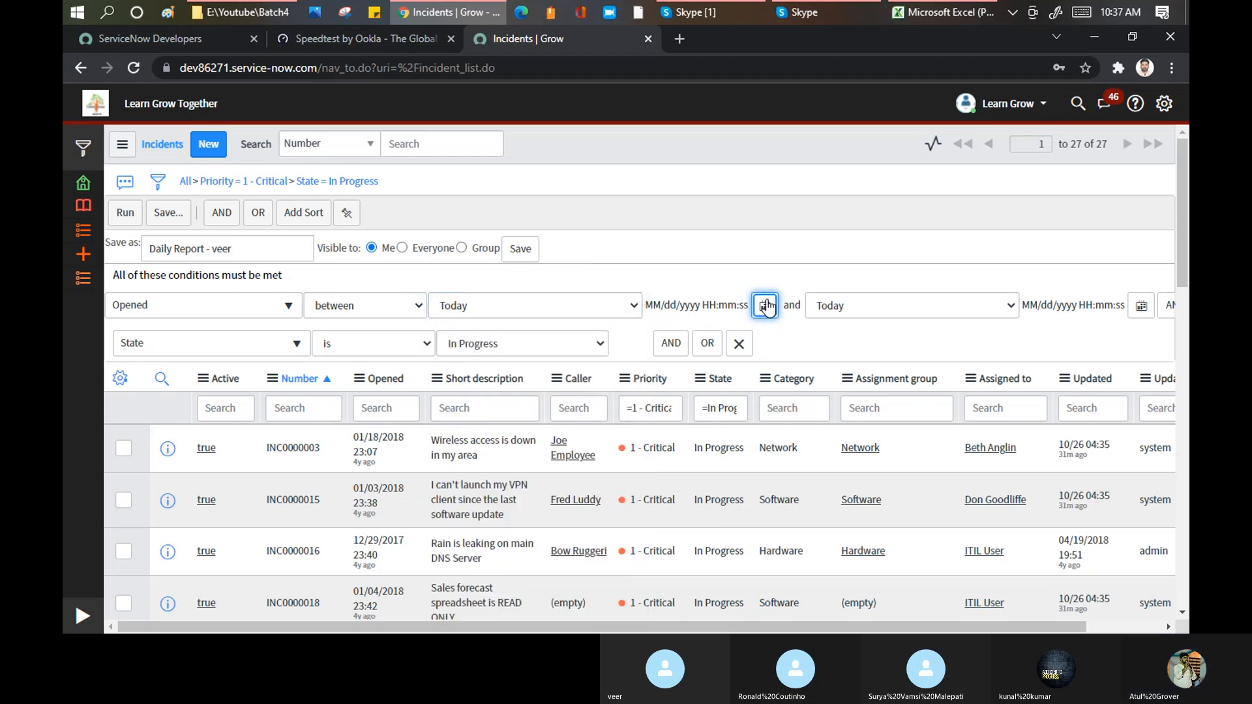
click(765, 305)
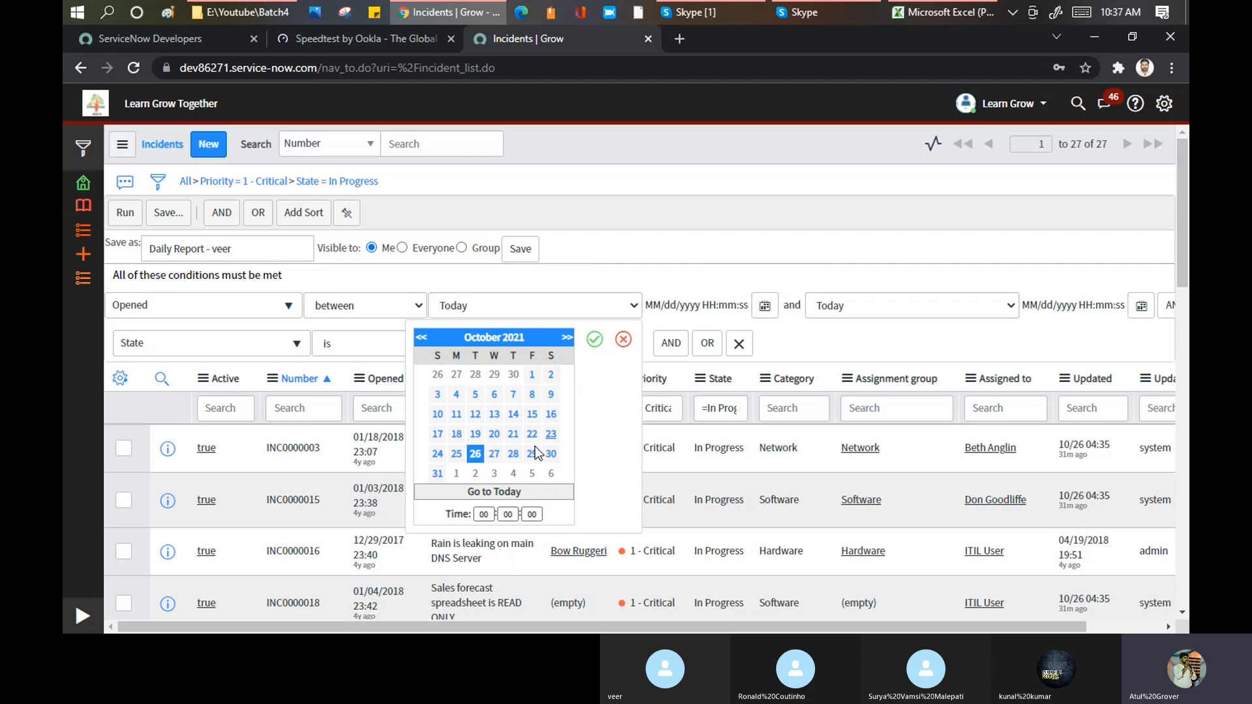
click(624, 339)
Step: Set the Opened condition to between Last 2 hours and Tomorrow, and run the filter
click(633, 304)
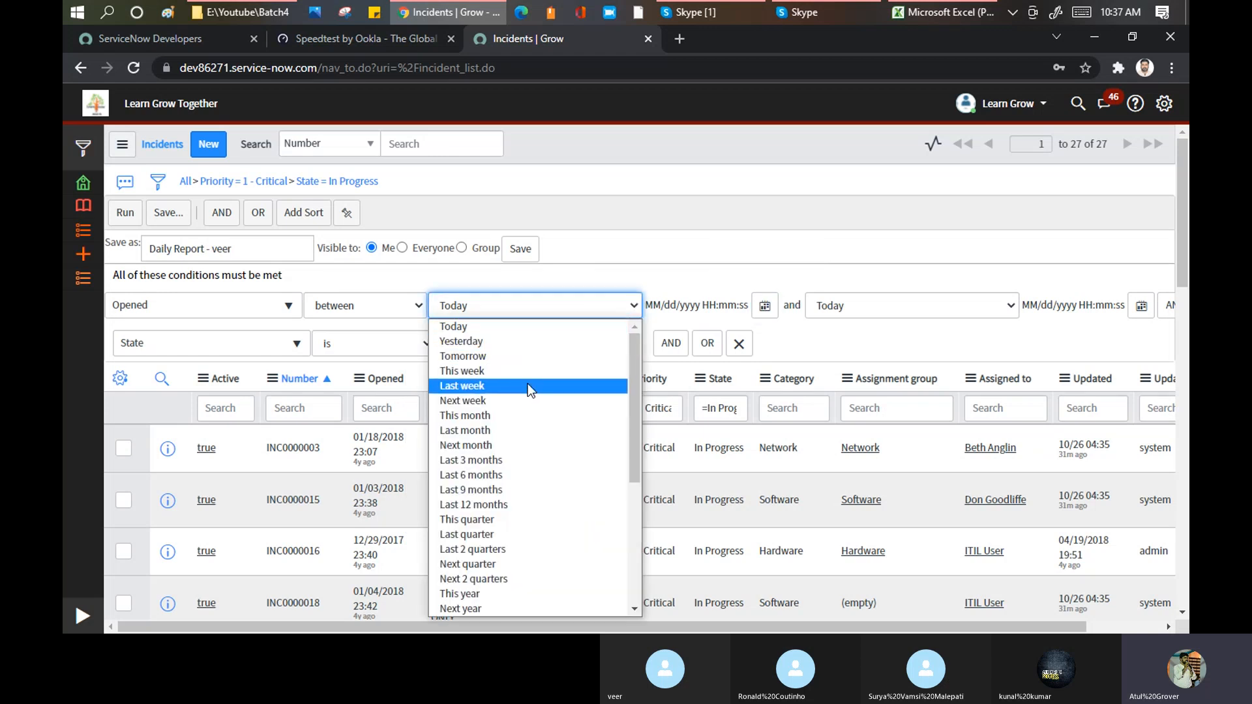
scroll(526, 412, down, 3)
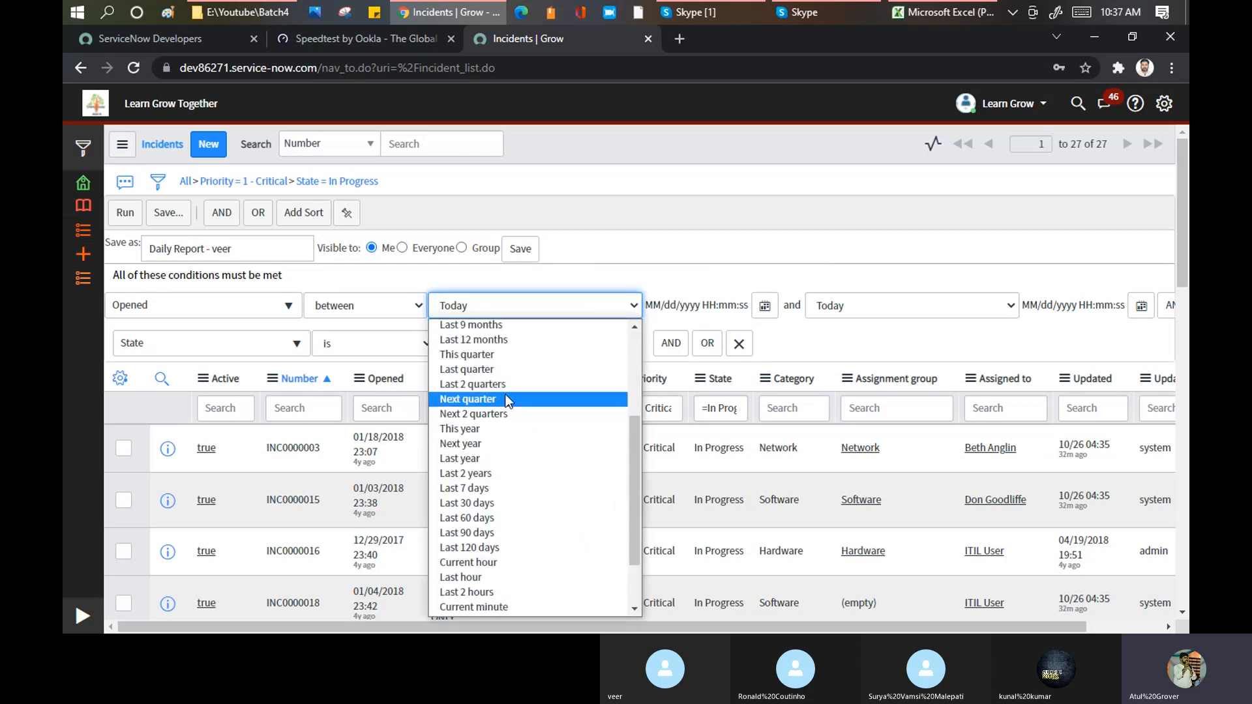
scroll(504, 518, down, 2)
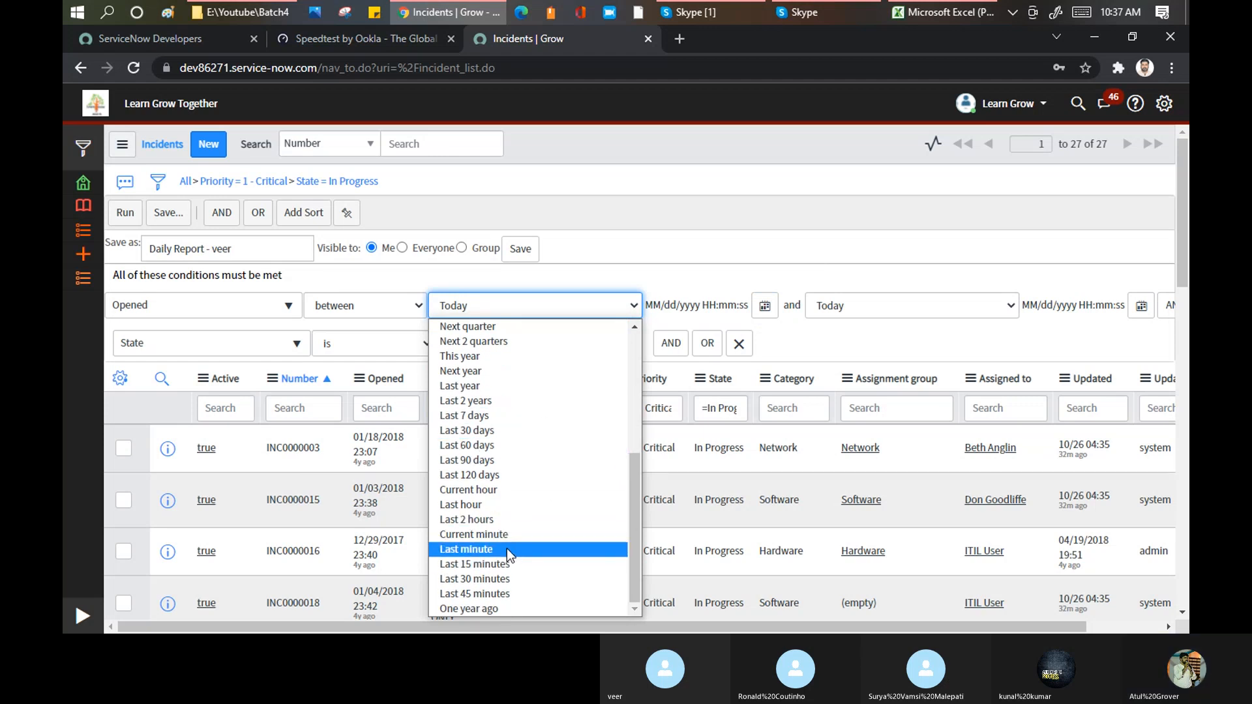
click(491, 520)
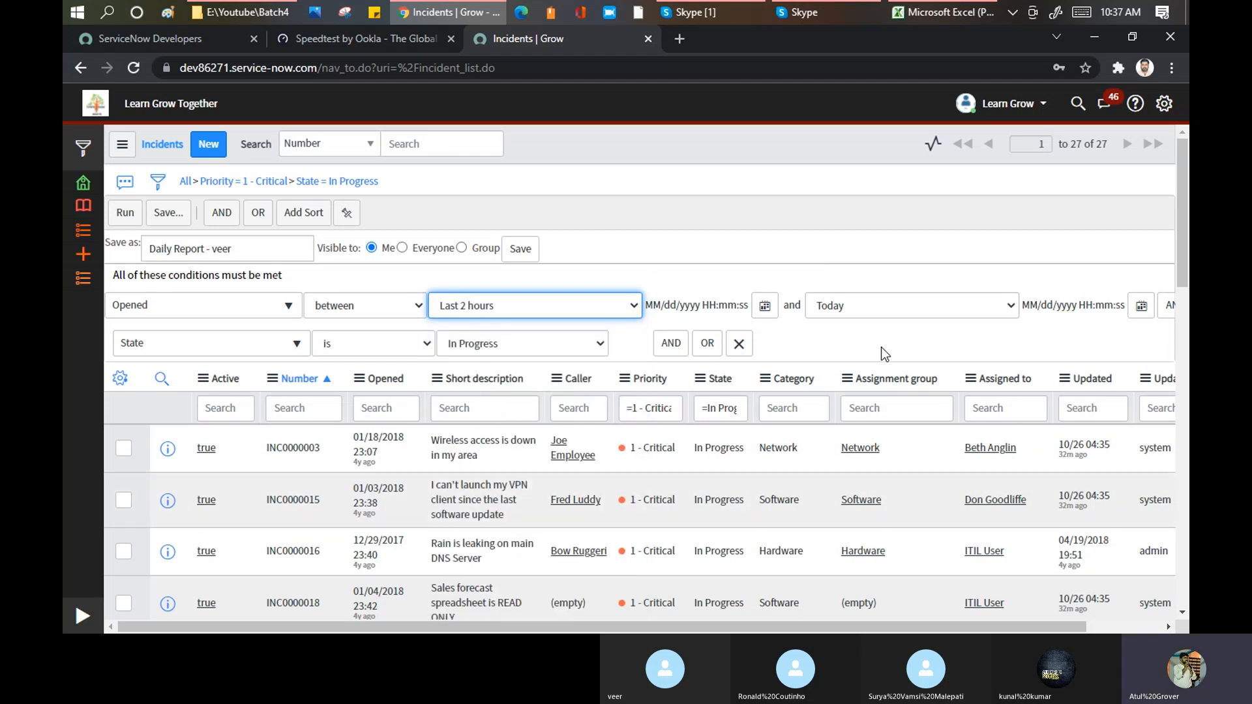
click(1006, 311)
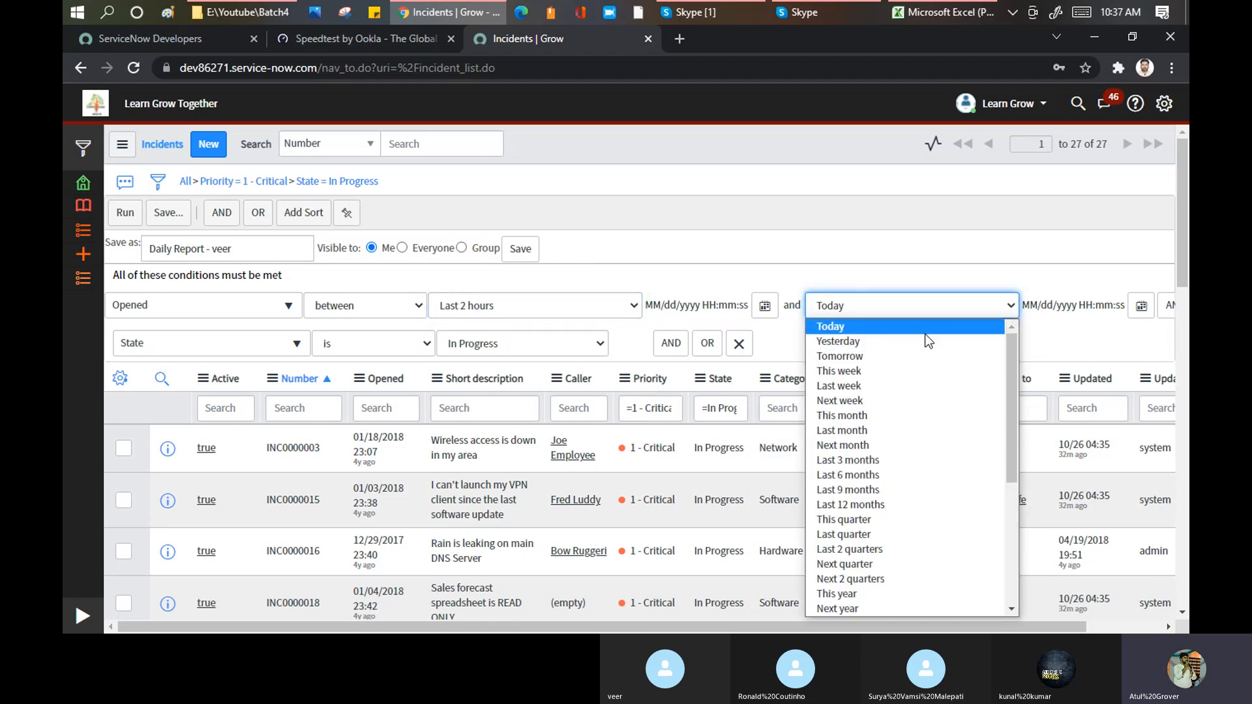
click(913, 355)
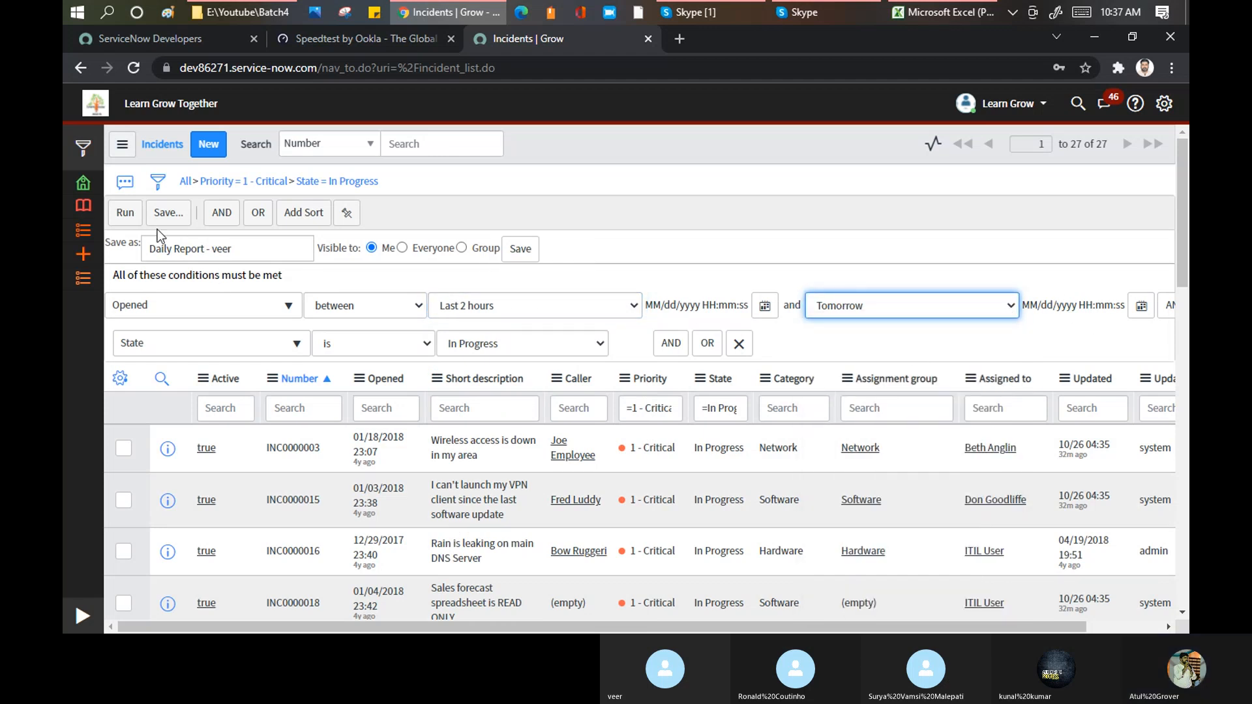
click(124, 215)
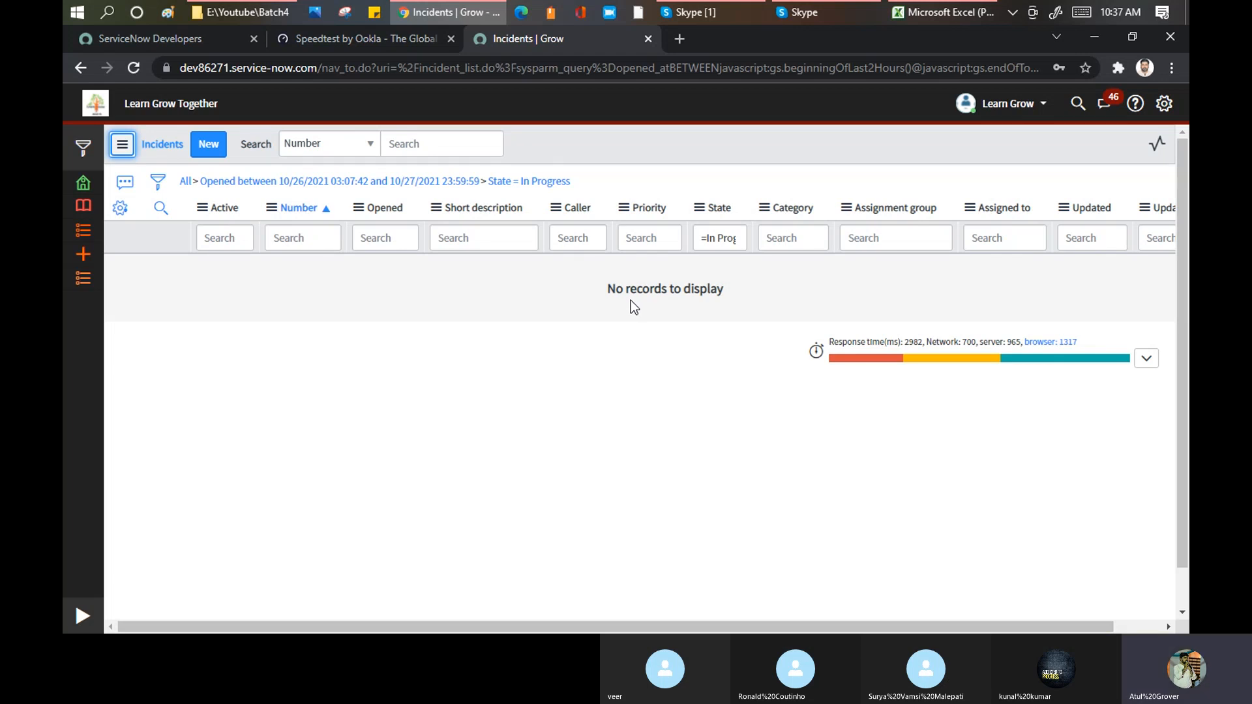
Step: Show the filter conditions again and add four empty AND conditions and four OR alternatives to the State condition
click(152, 187)
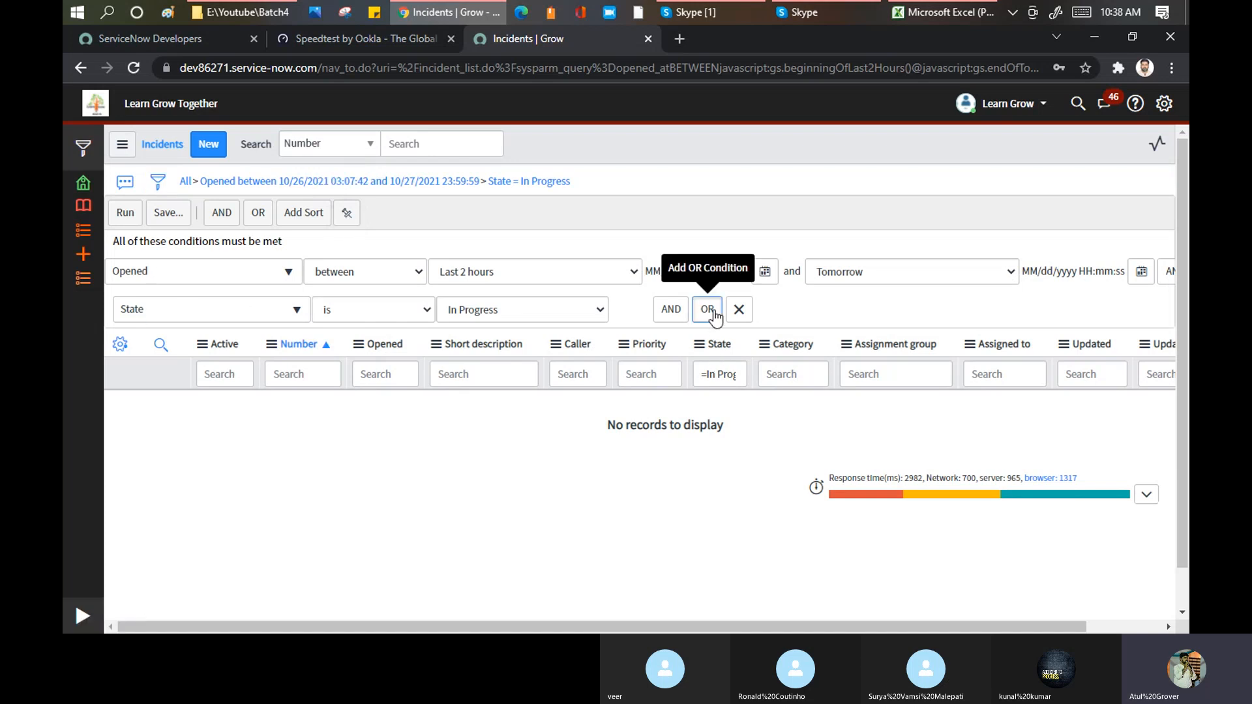
click(672, 313)
click(707, 313)
click(708, 313)
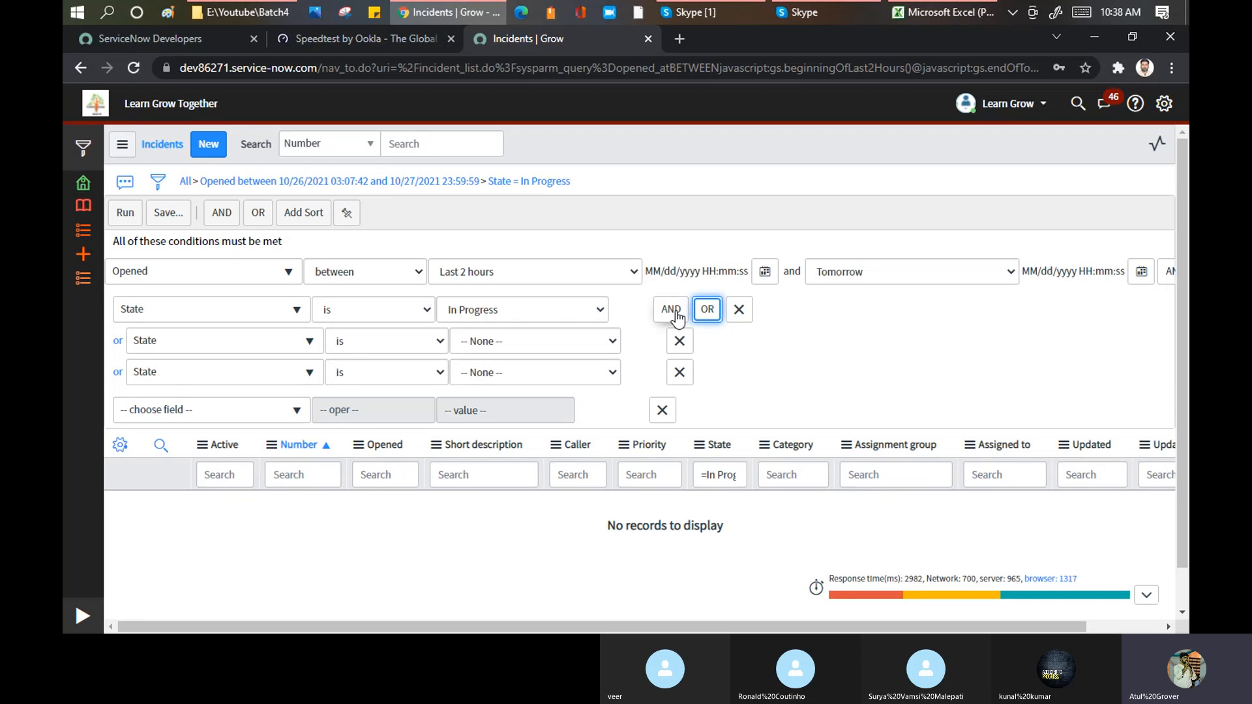
click(672, 313)
click(674, 314)
click(707, 314)
click(675, 314)
click(709, 313)
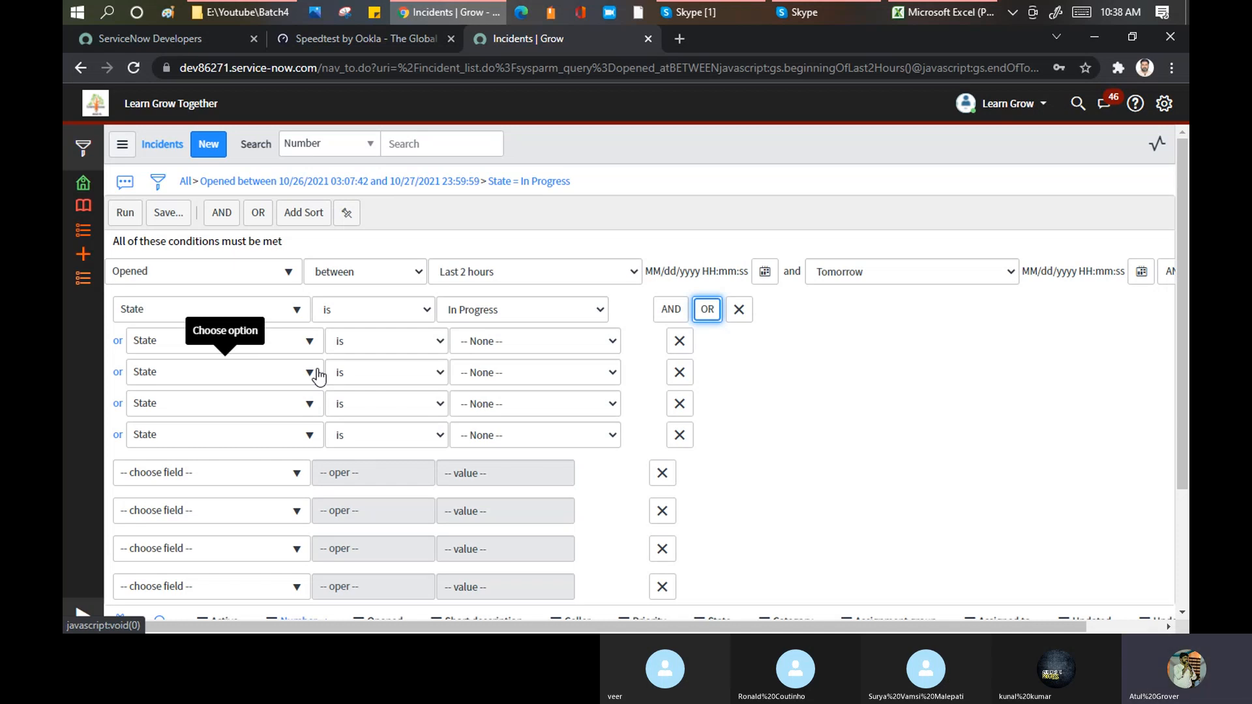
scroll(550, 347, down, 3)
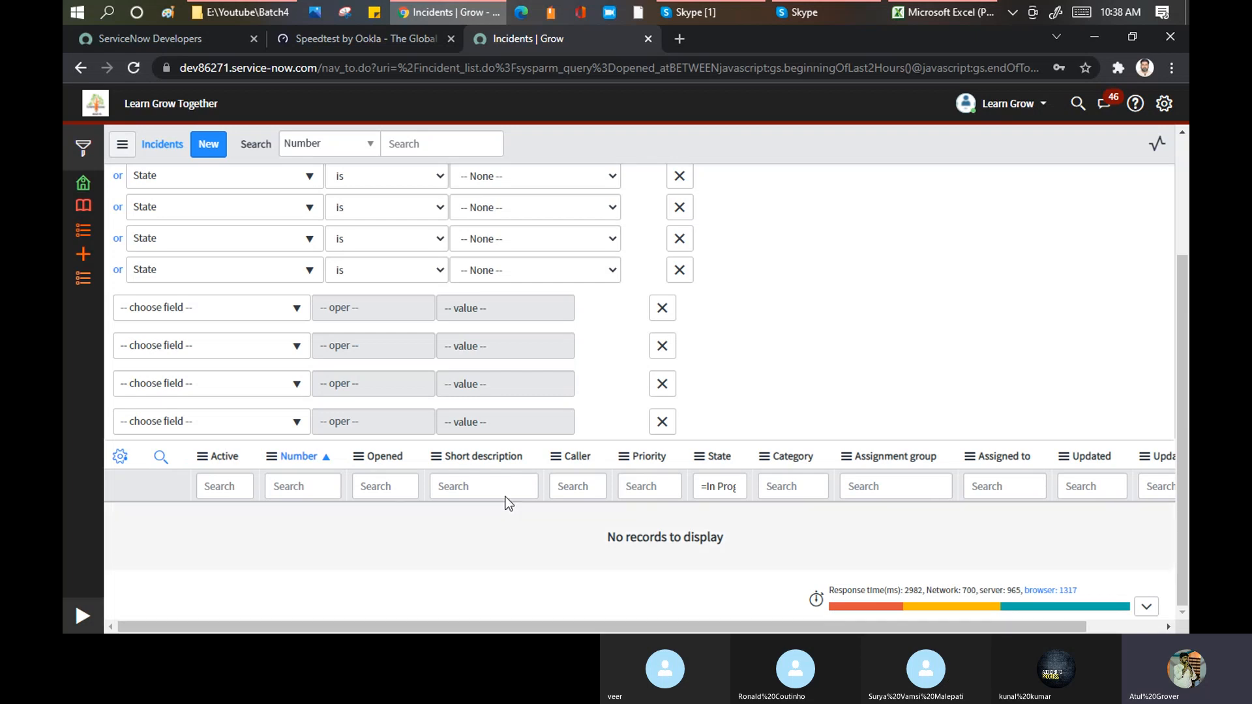
scroll(360, 268, up, 3)
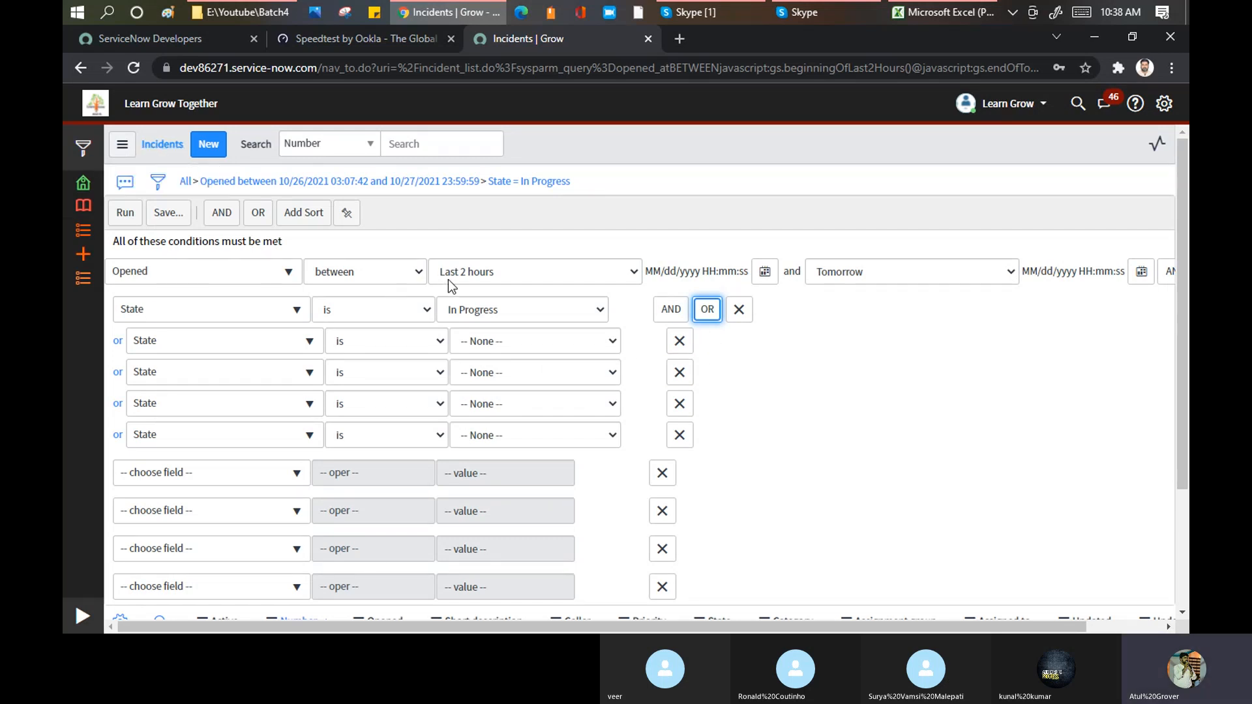
Step: Remove all filter conditions, search the Short description column for *issue and look through the matching incidents
click(185, 185)
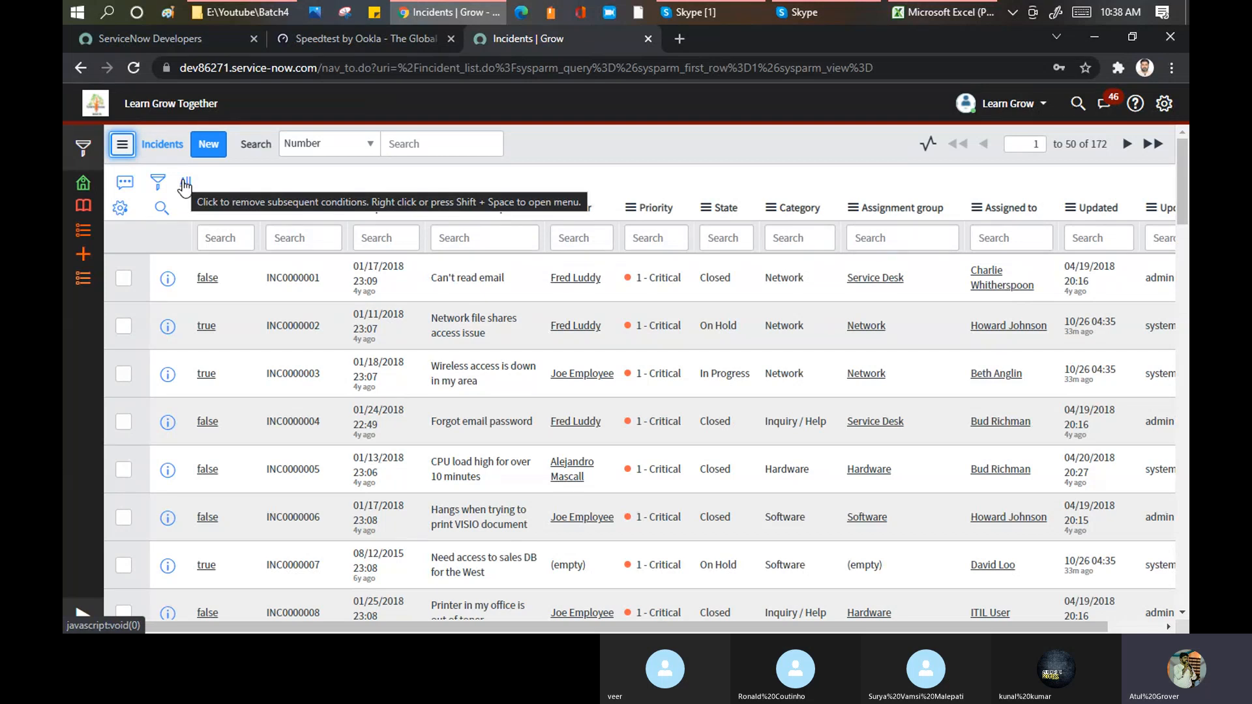
click(501, 241)
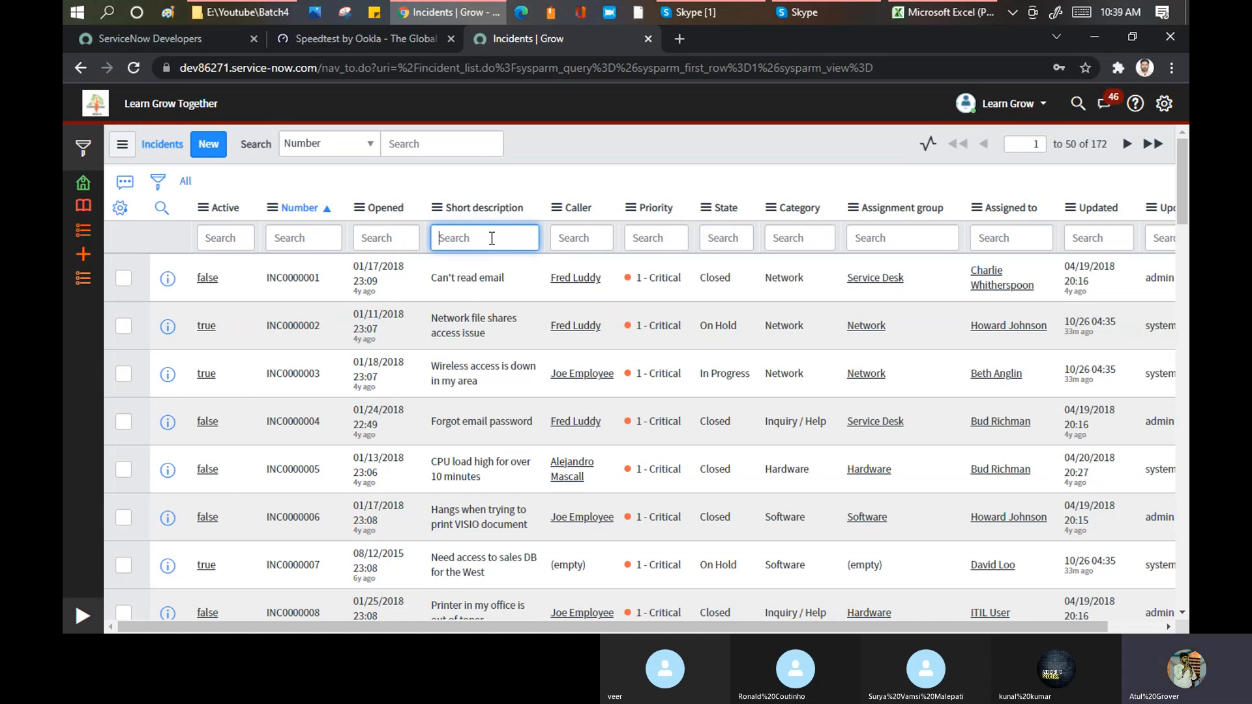
text(*issue)
key(Return)
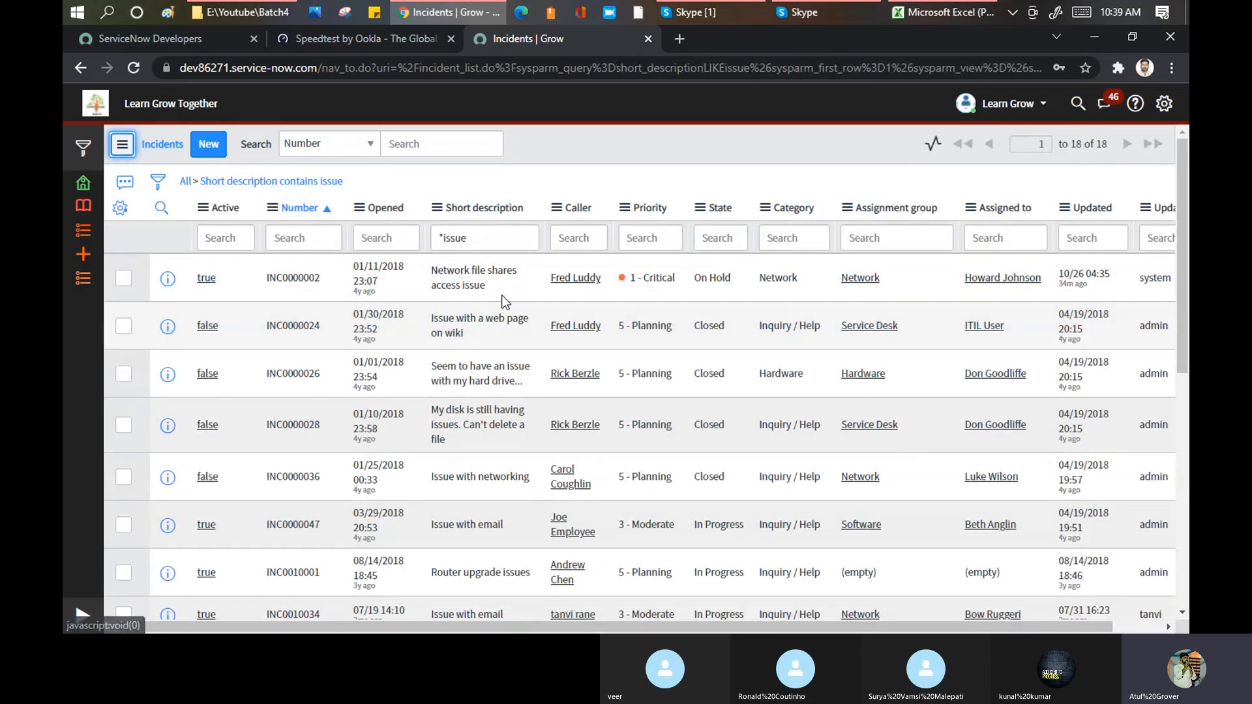
scroll(493, 261, down, 3)
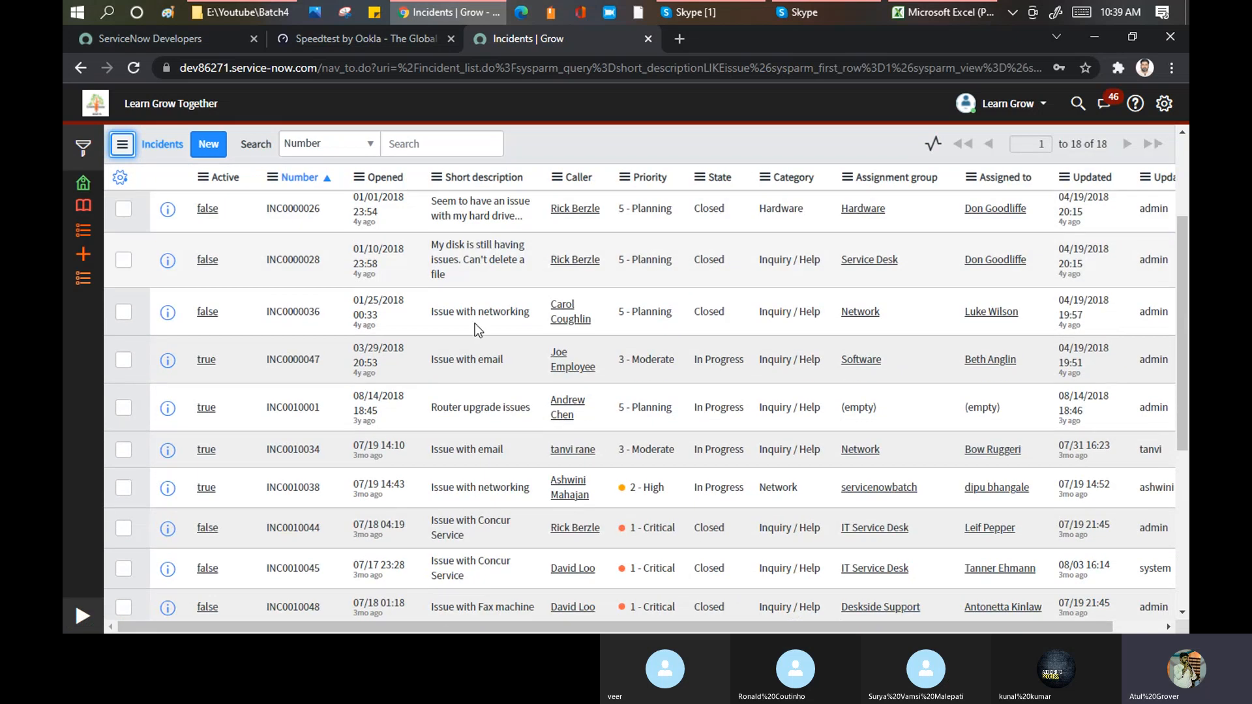
scroll(515, 287, up, 3)
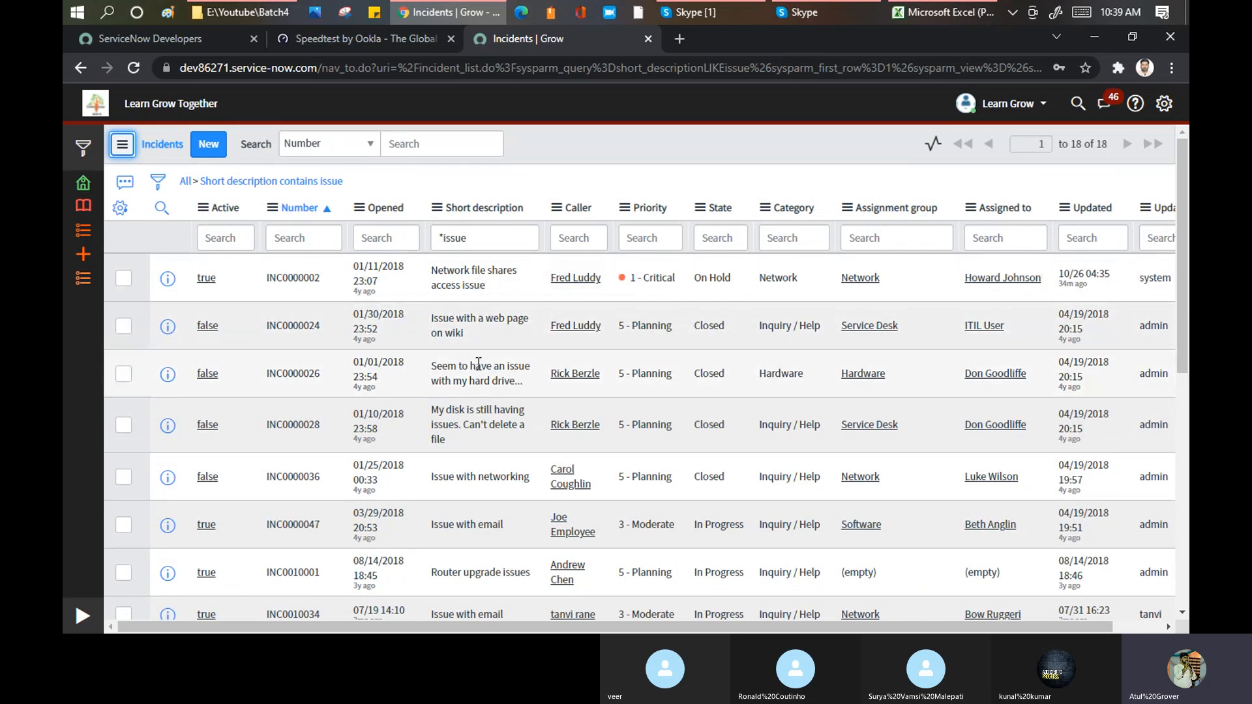
Step: Search the Short description column for issue*
click(443, 245)
key(BackSpace)
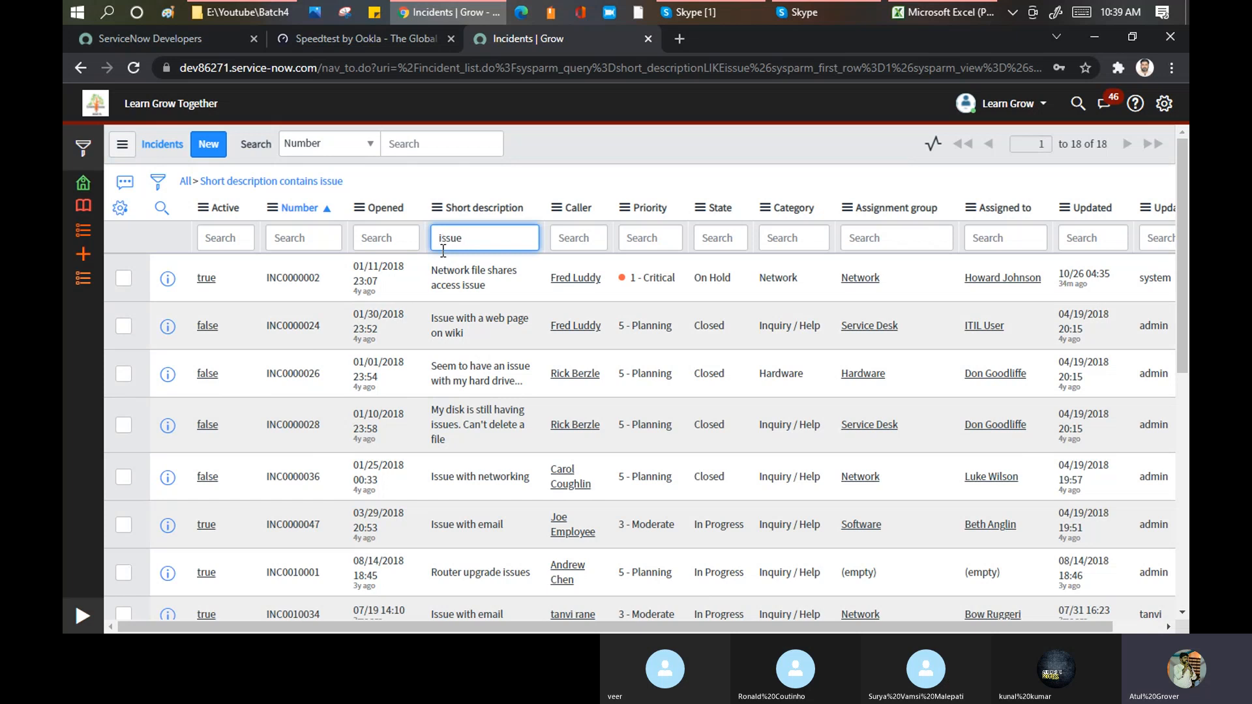
key(Delete)
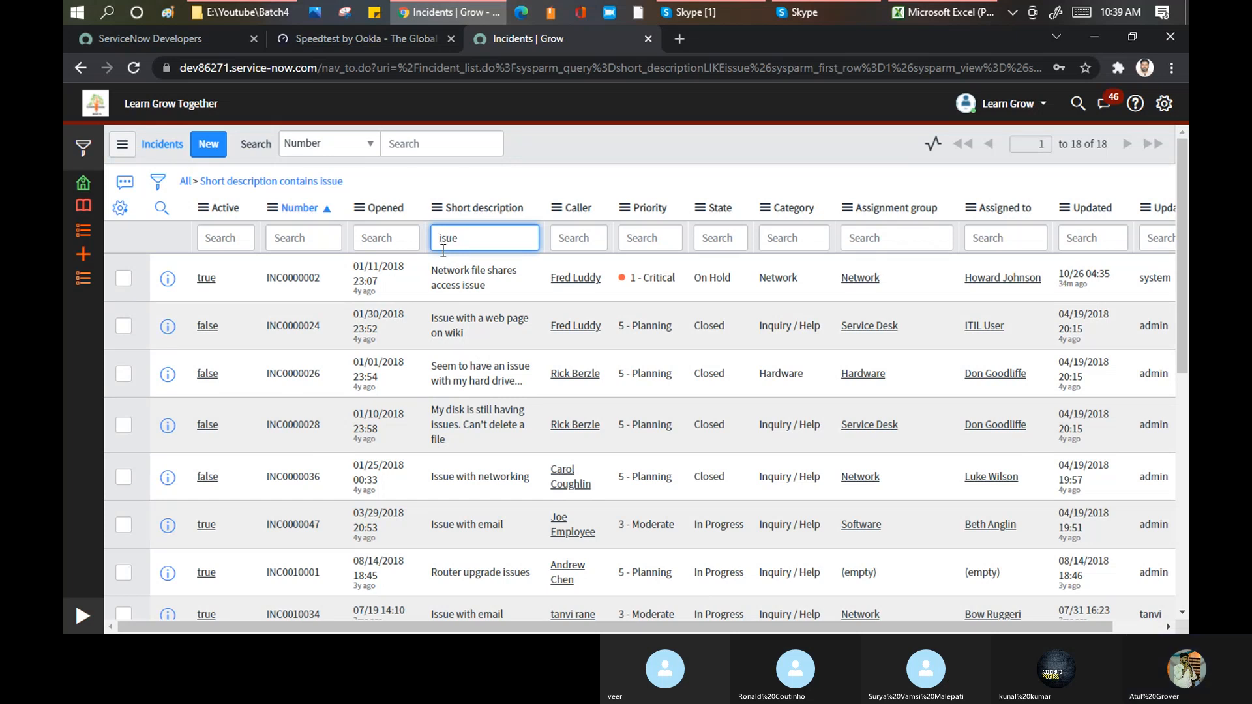
text(s)
key(Delete)
text(sue*)
key(Return)
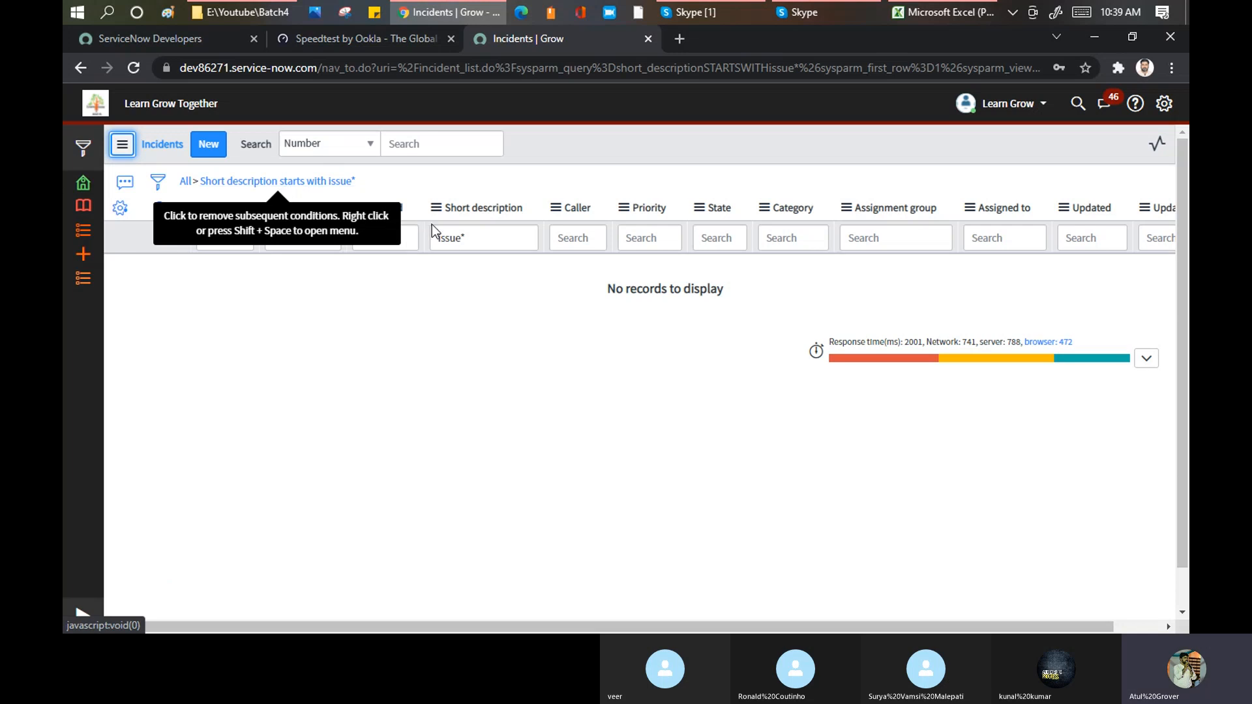
Step: Search the Short description column for issue% and look through the matching incidents
click(479, 238)
click(366, 183)
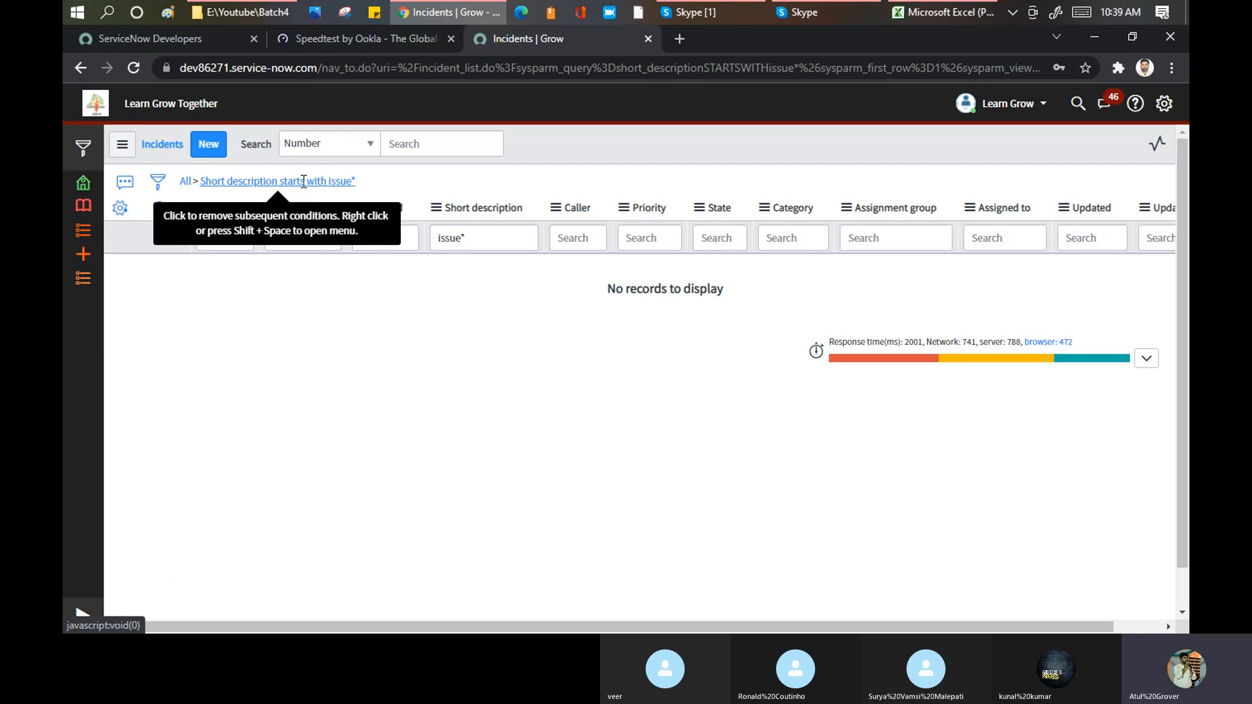
click(484, 239)
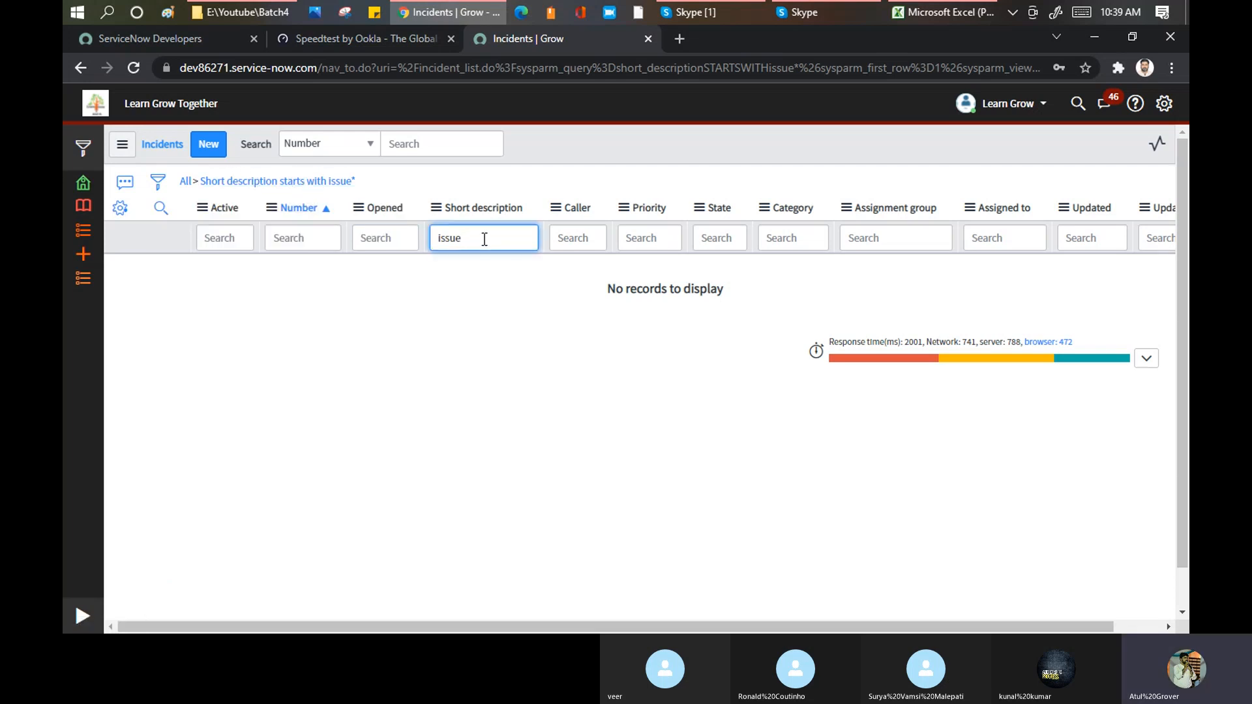
text(%)
key(Return)
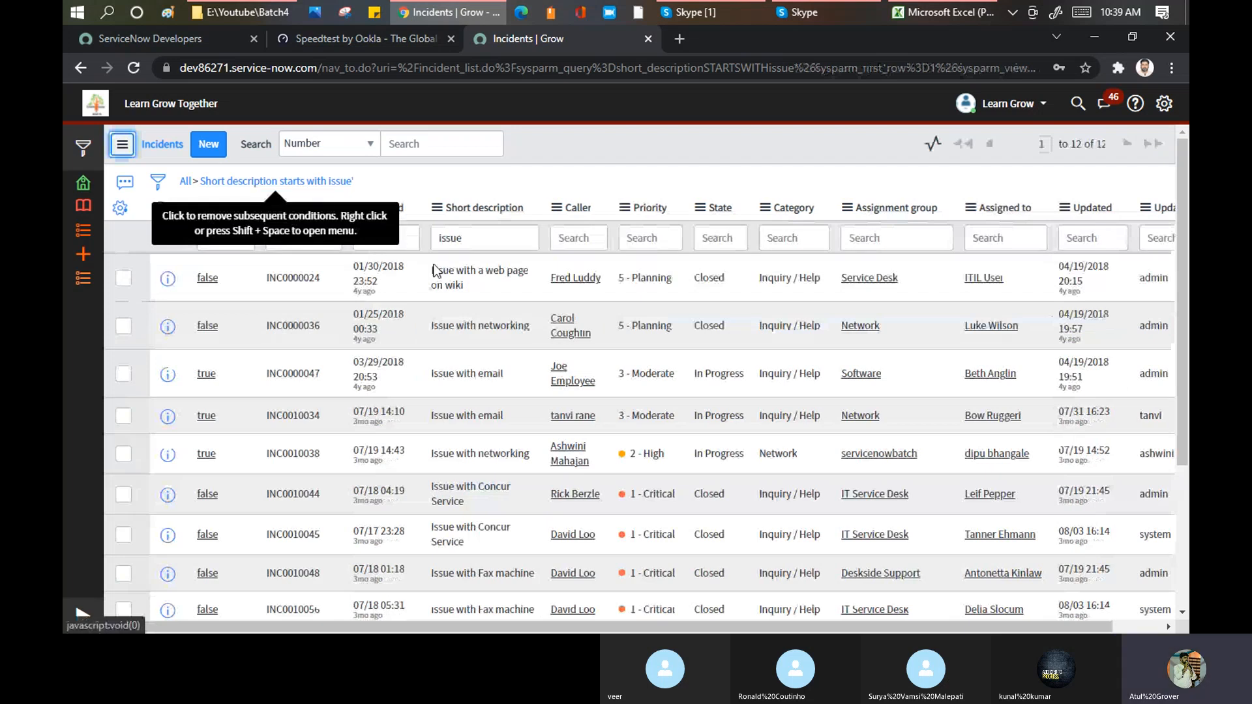
scroll(456, 303, down, 5)
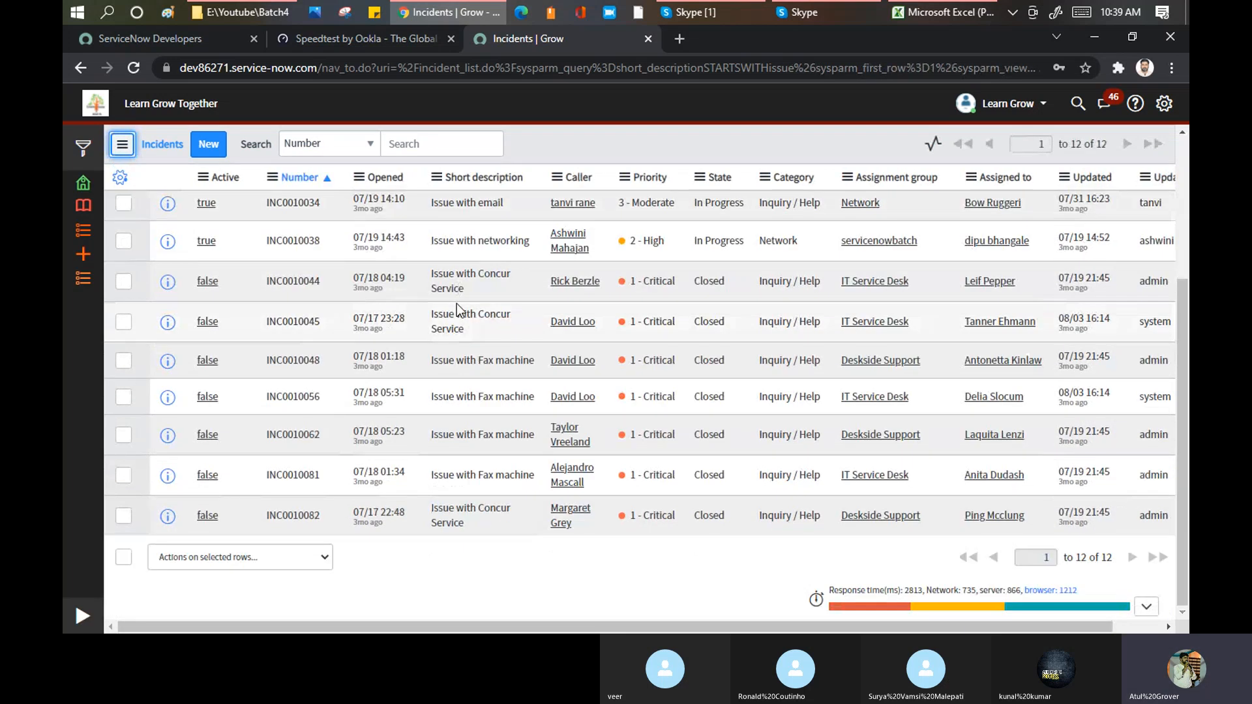
scroll(457, 303, up, 5)
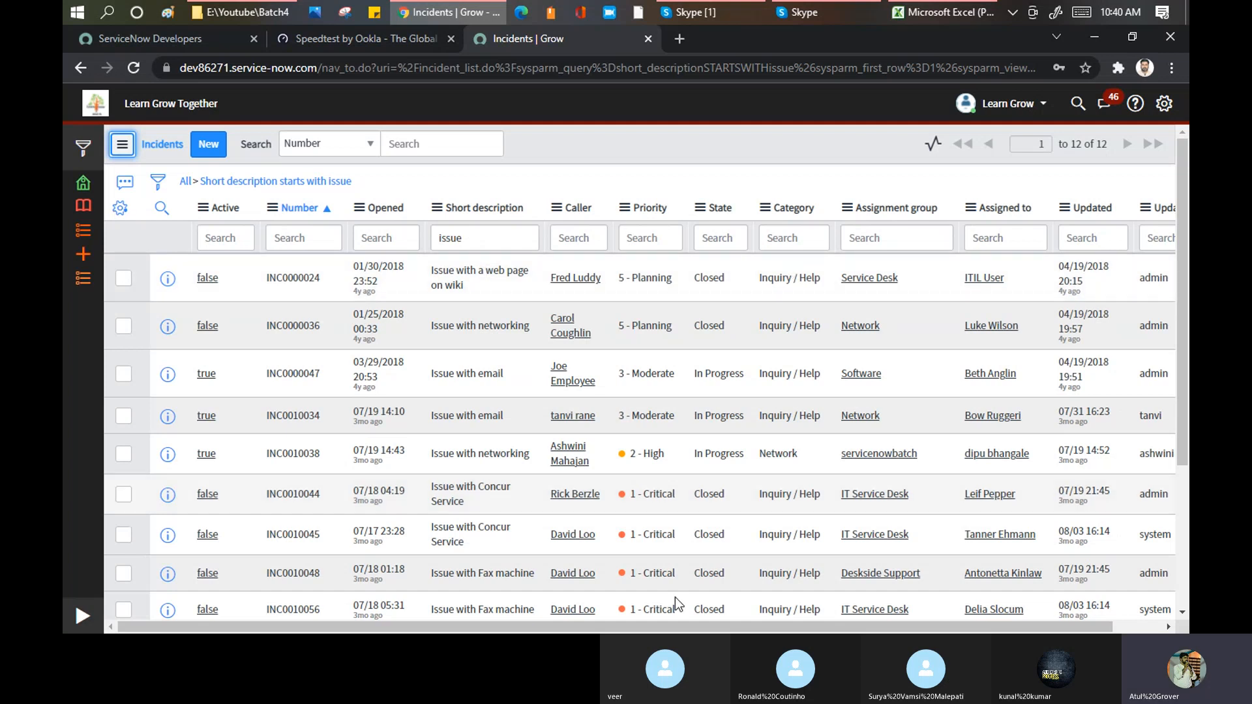
Step: Remove the filter conditions and run the natural language query "Short Description issue" on the incident list
click(126, 189)
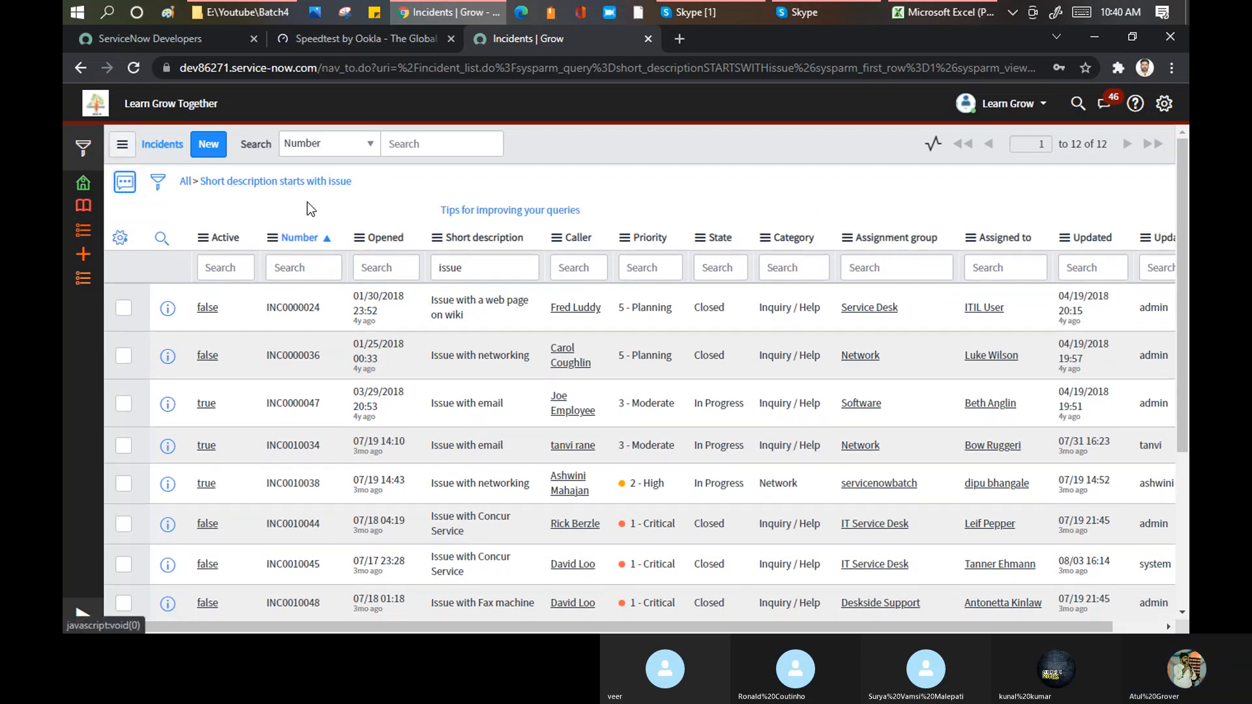
click(186, 186)
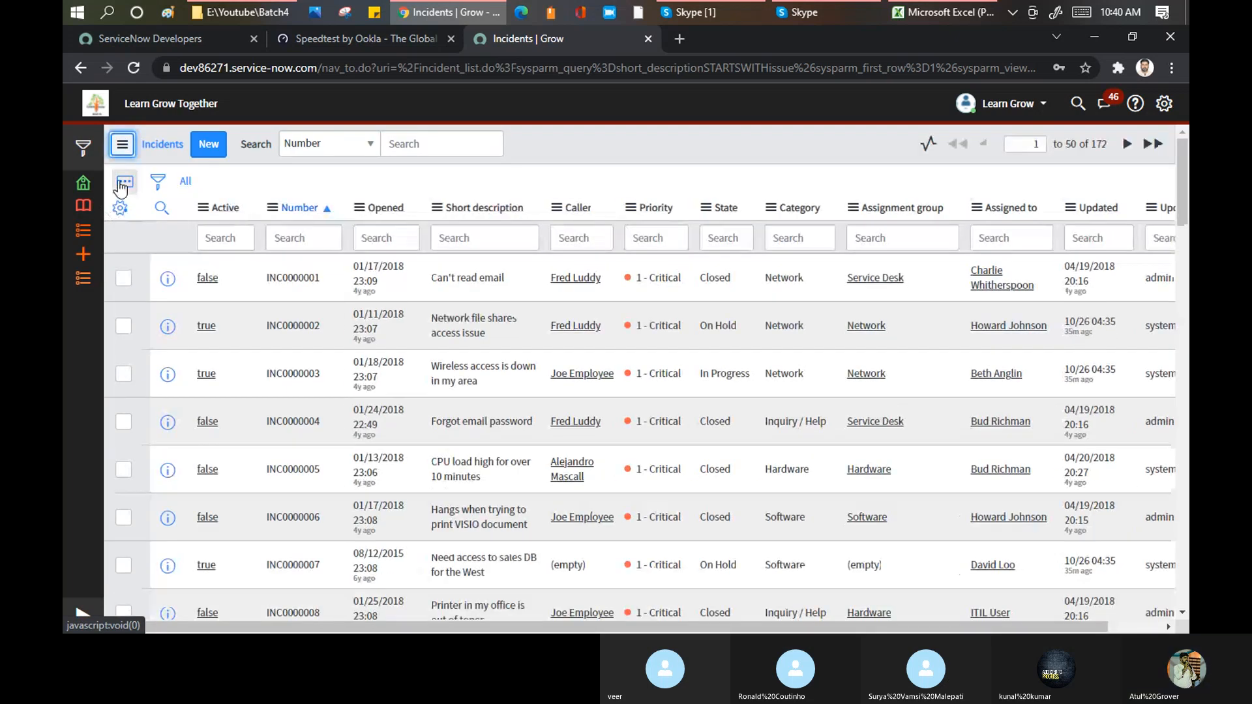
click(123, 184)
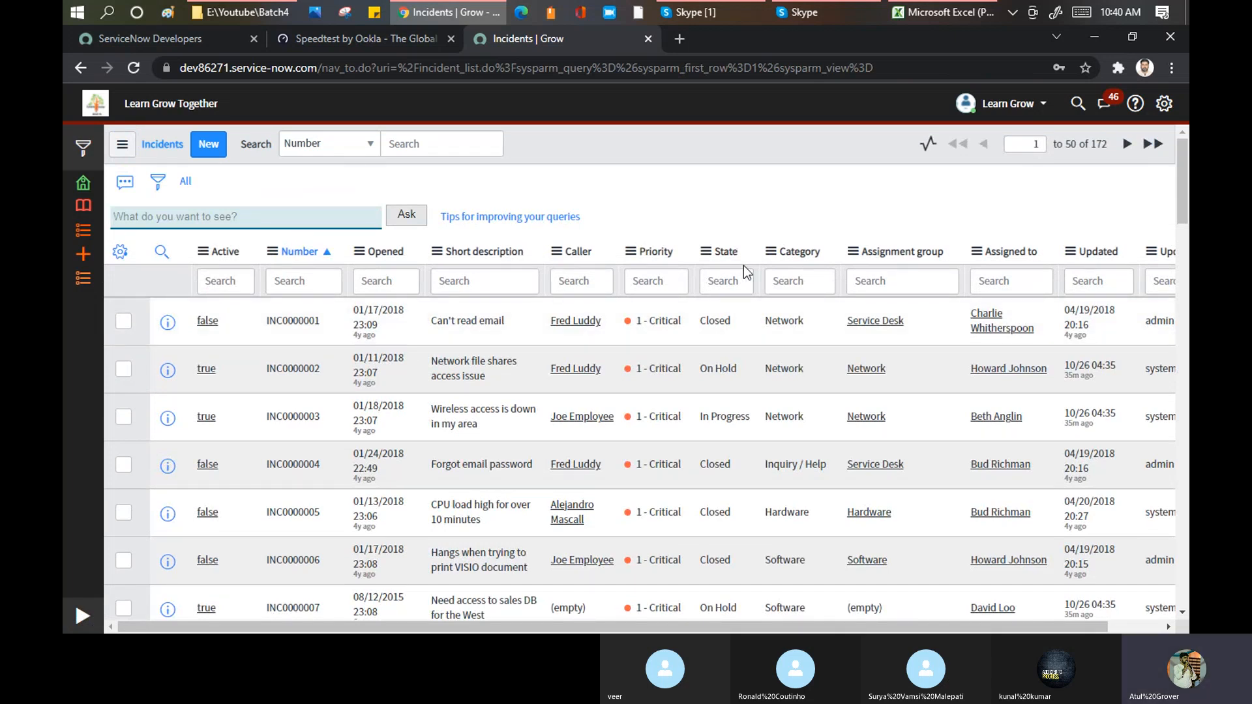
click(321, 216)
text(Short De)
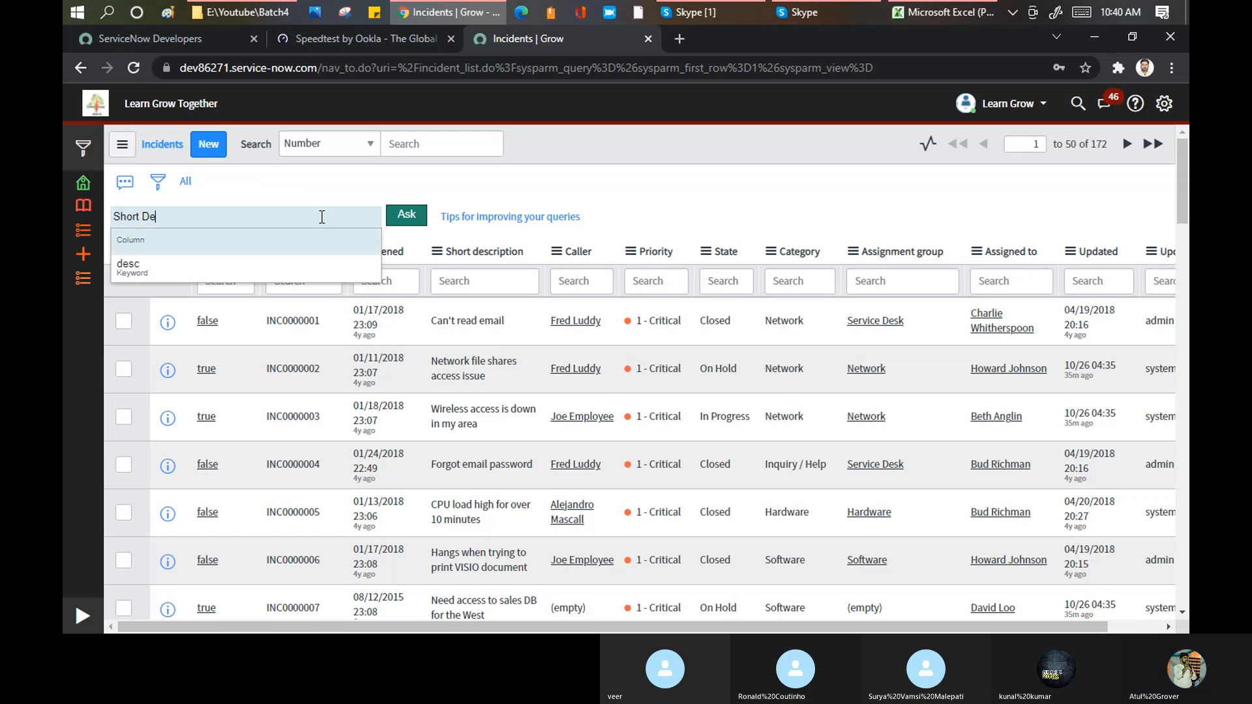
key(Down)
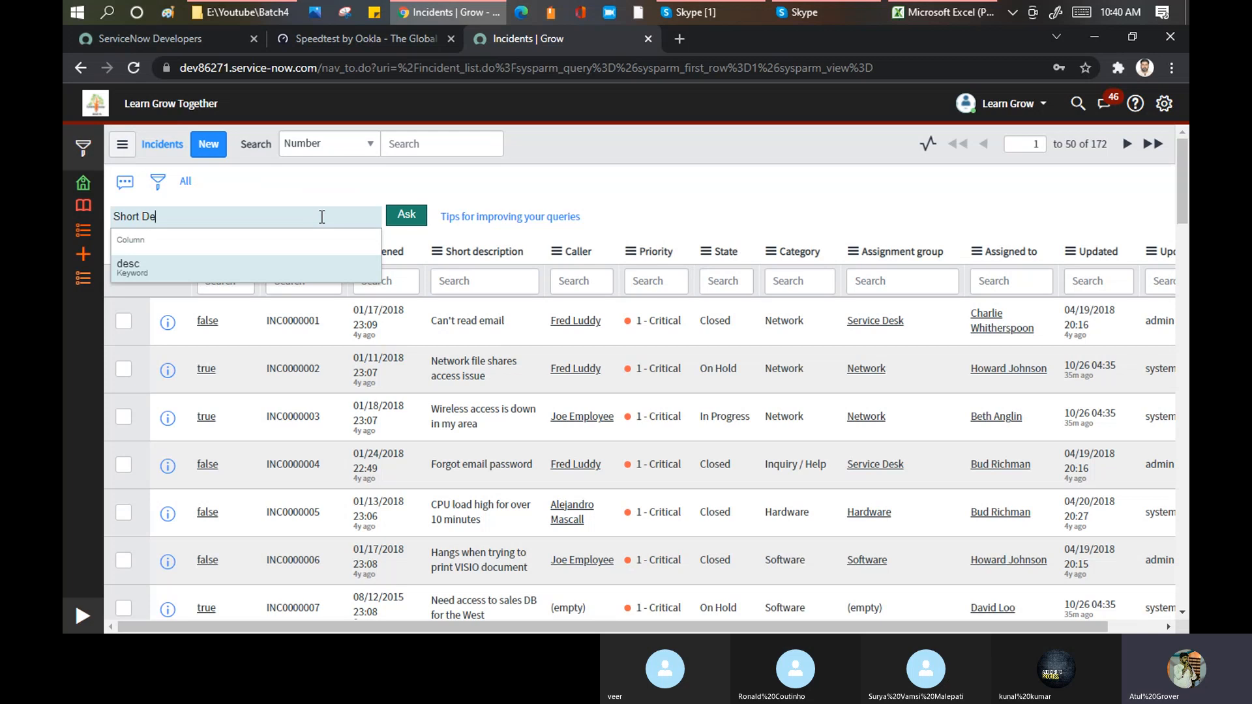
text(scr)
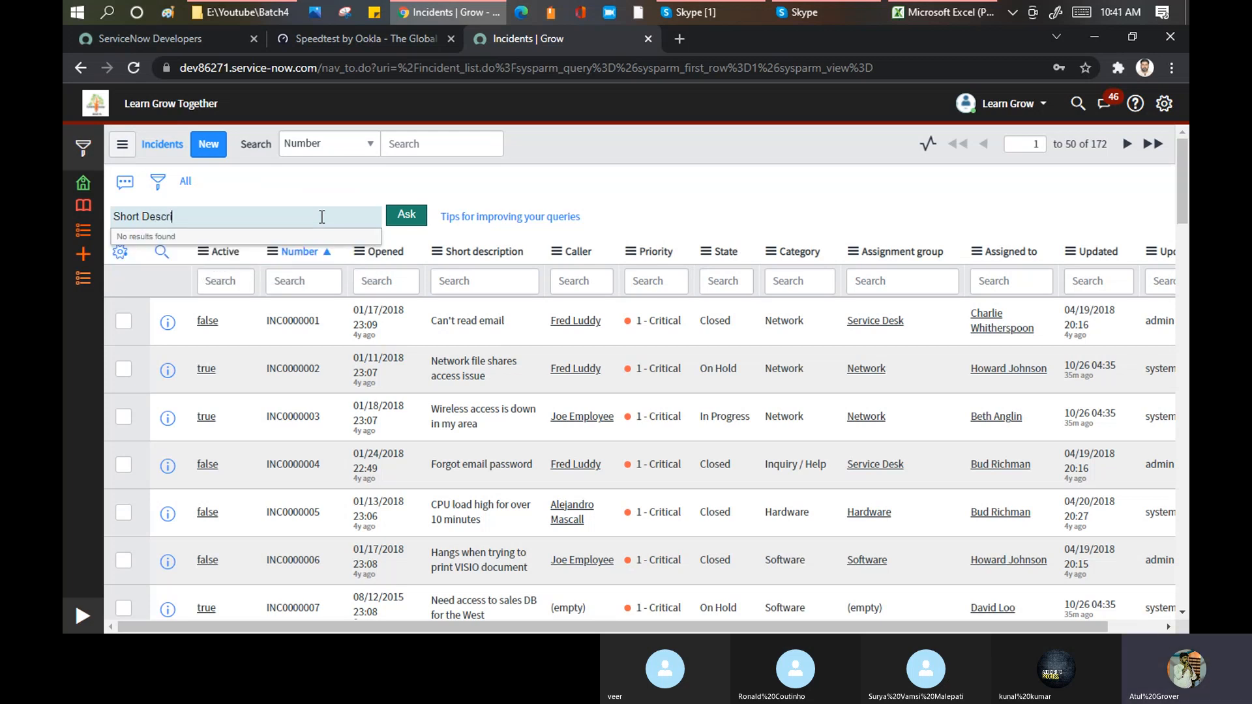
text(iption)
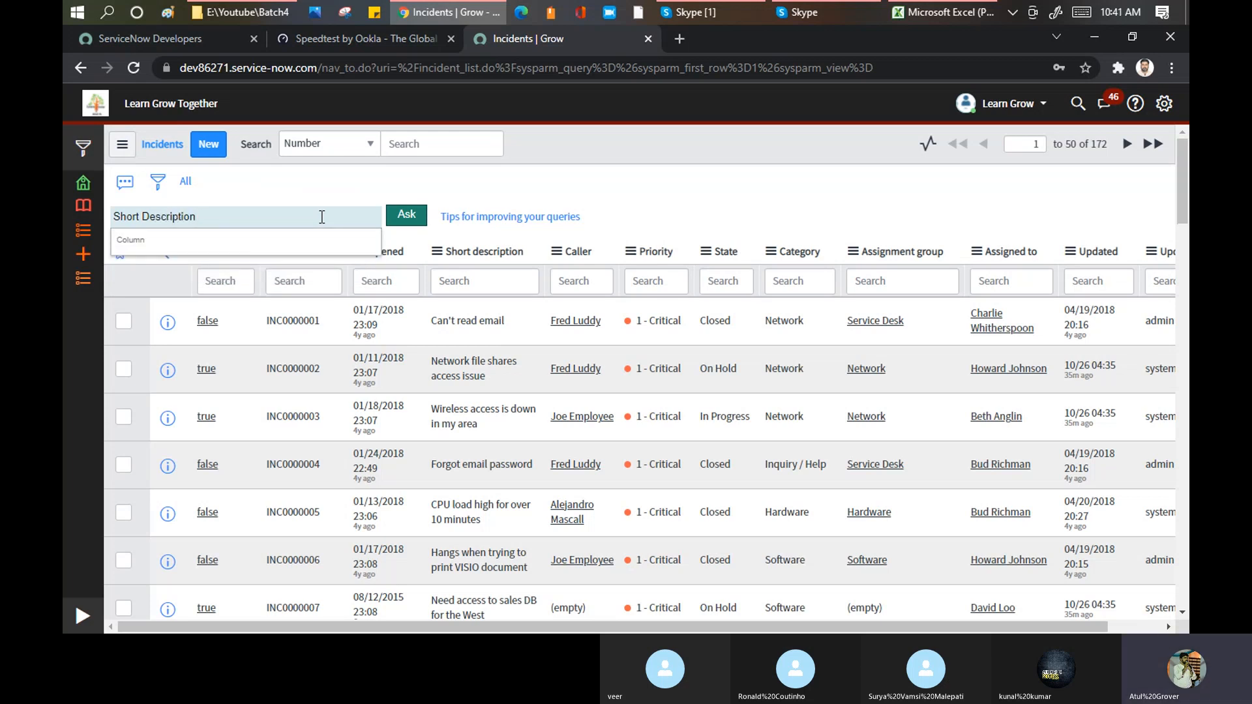
text( s)
key(BackSpace)
key(BackSpace)
text(=)
key(BackSpace)
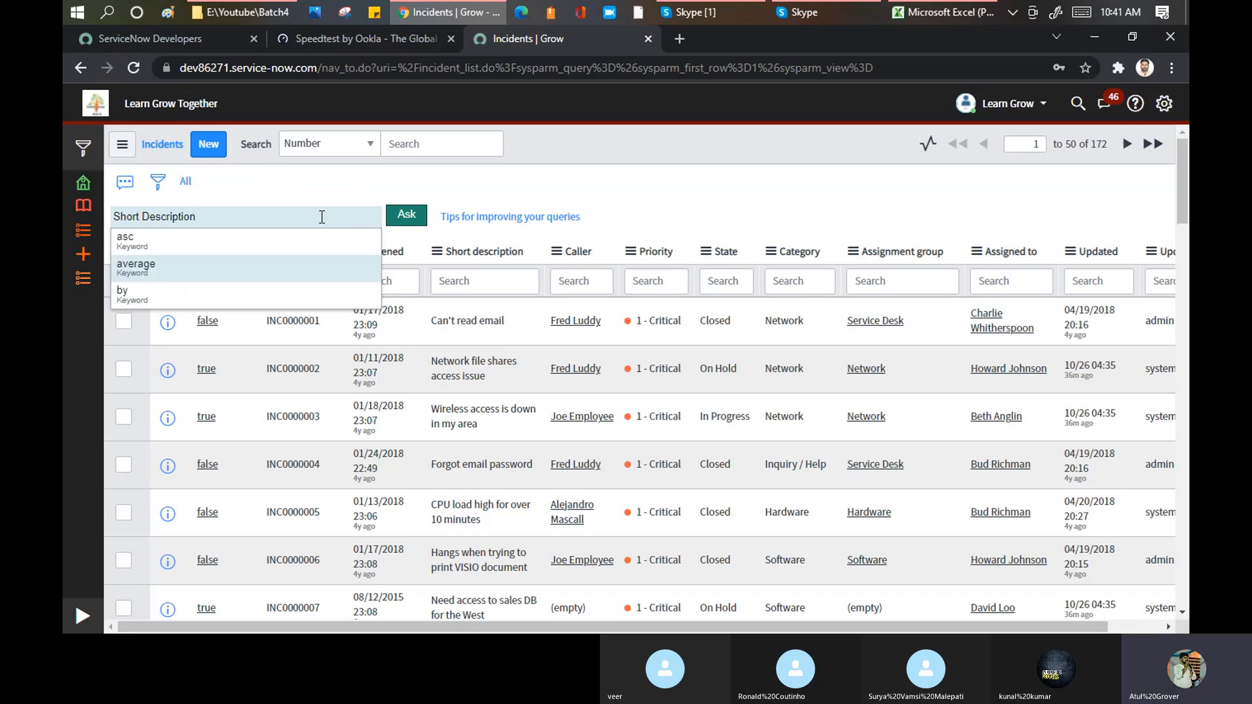
text(issue)
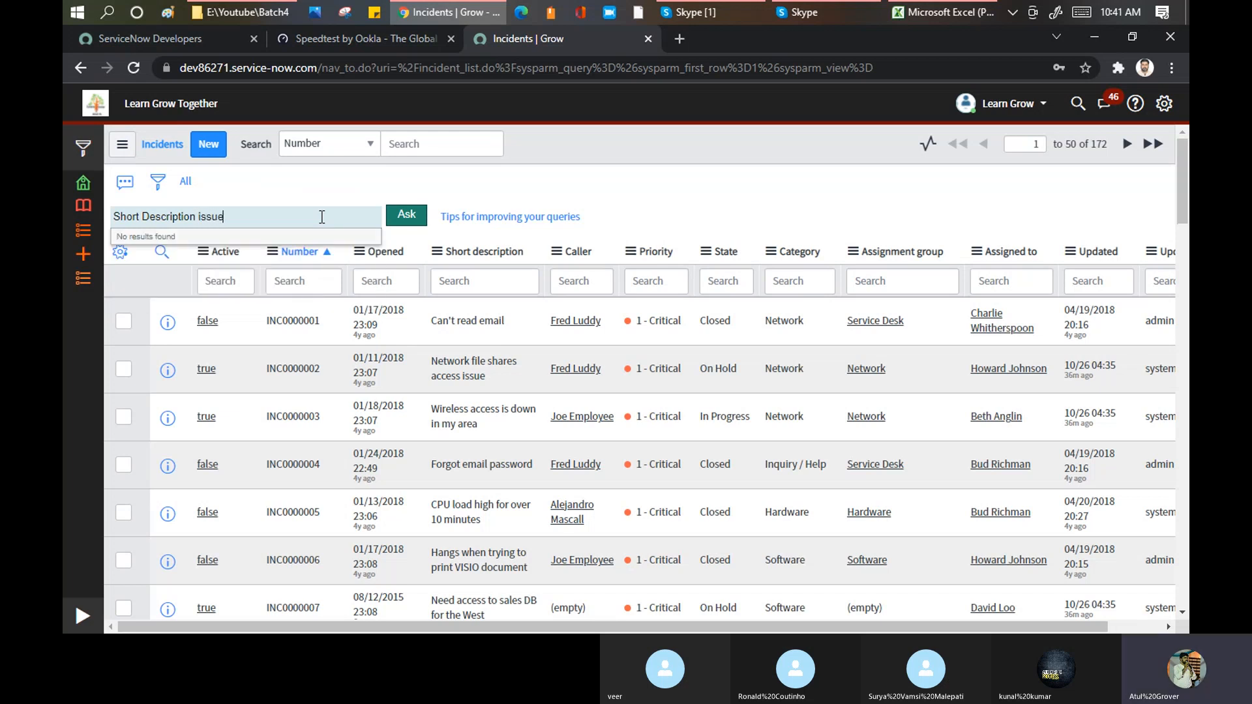
click(407, 216)
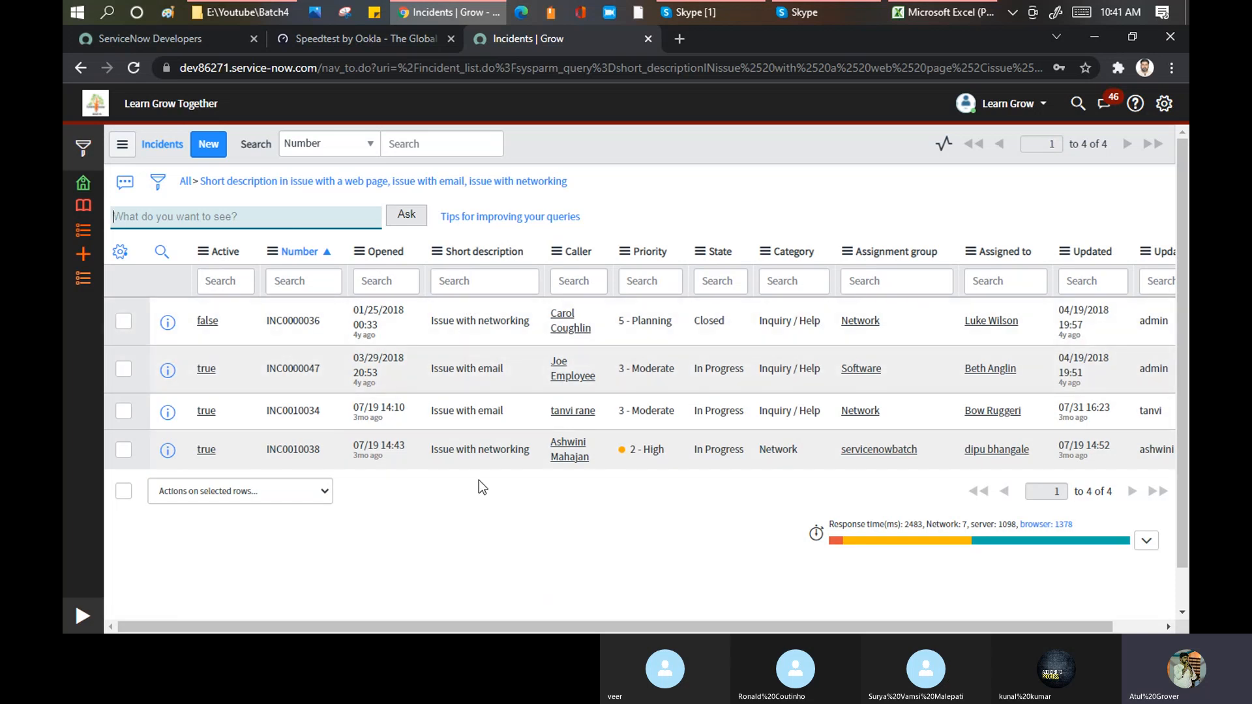
Step: Narrow the list with the natural language query "priority is 5"
click(230, 217)
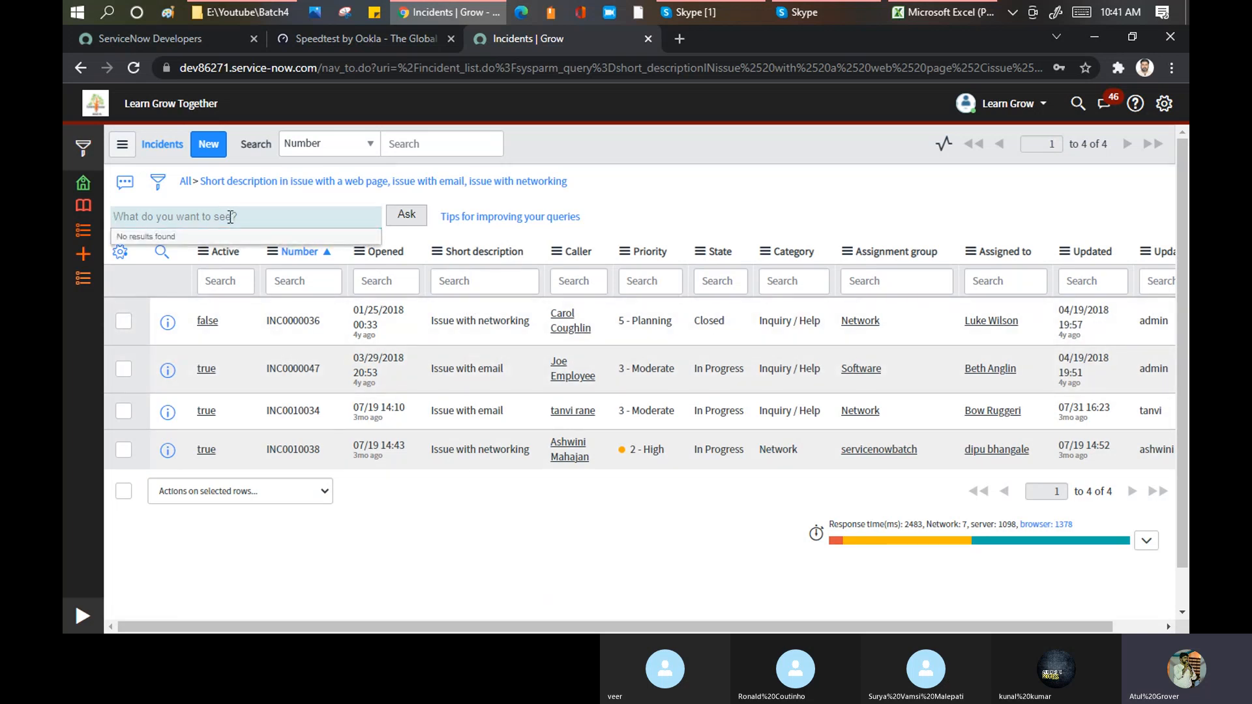
text(prio)
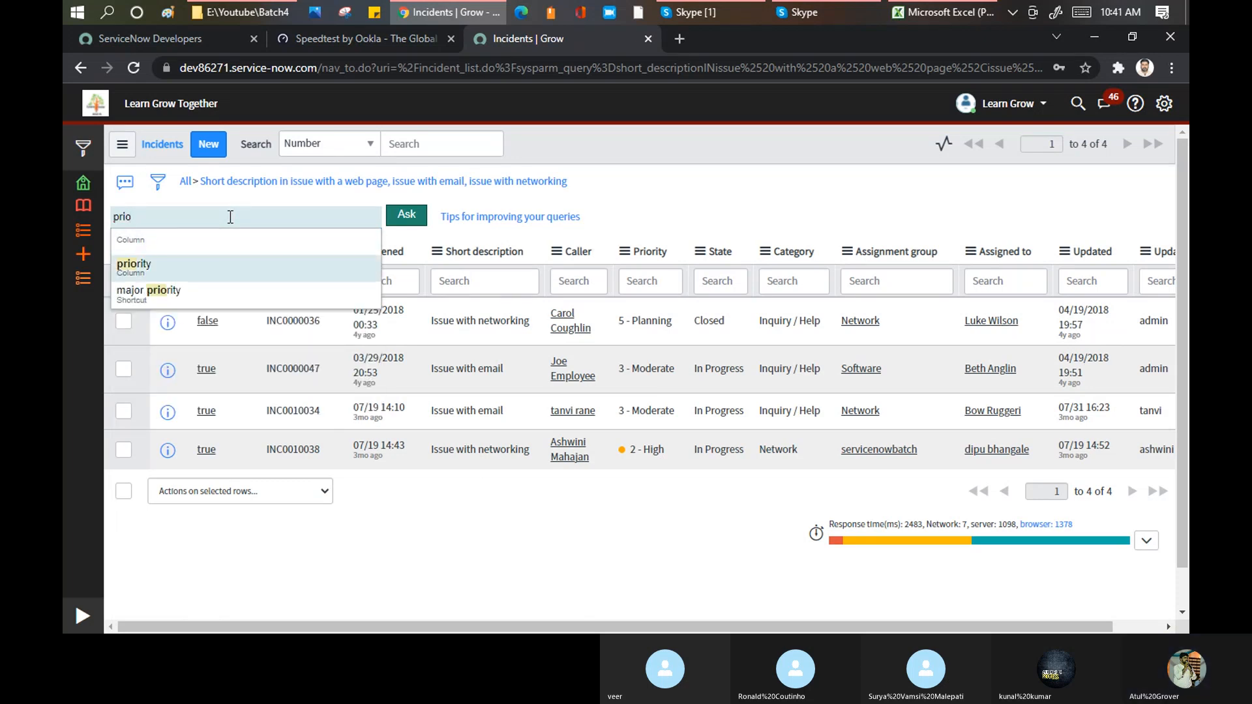
key(Return)
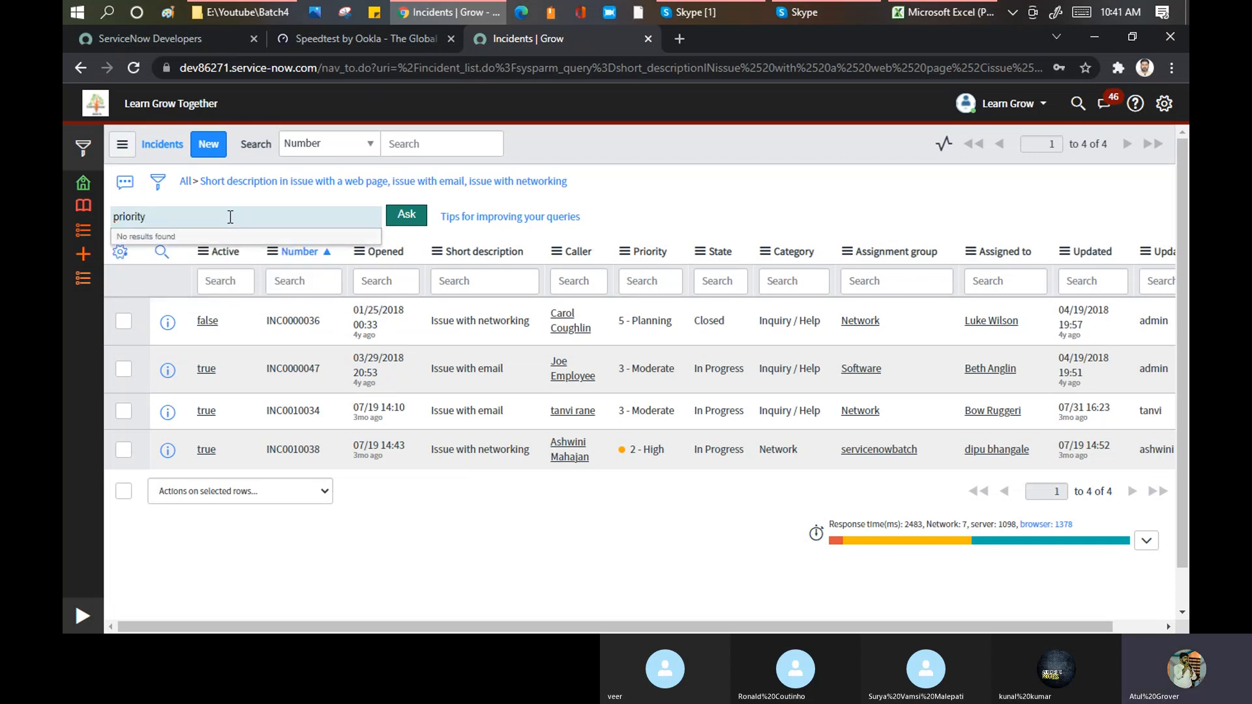
text(is 5)
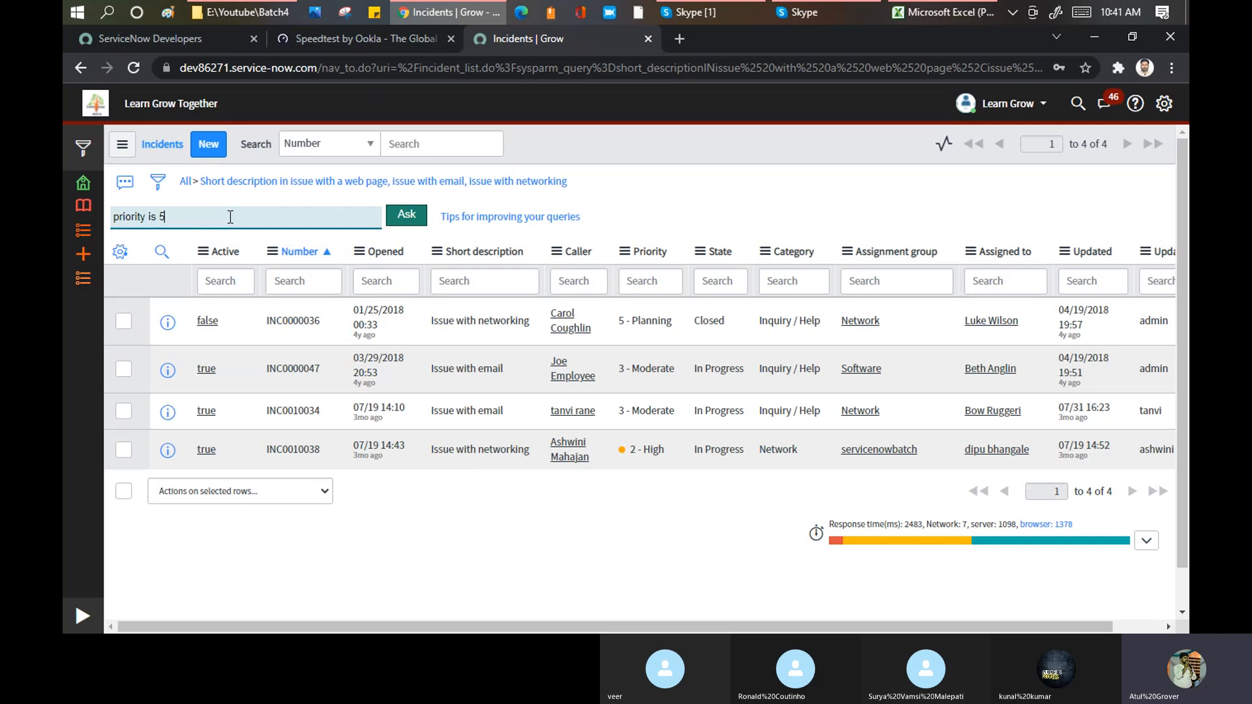
click(422, 220)
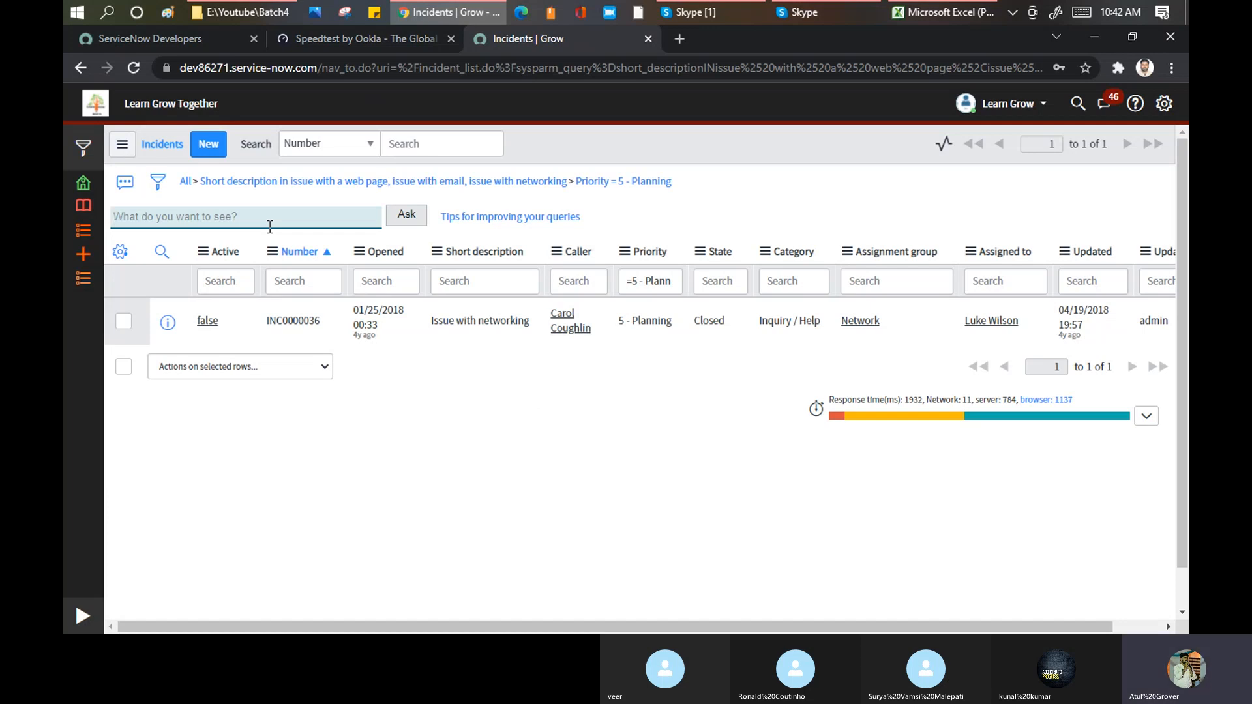
Step: Remove all filter conditions and run a natural language query for incidents whose caller has the given first name
click(186, 183)
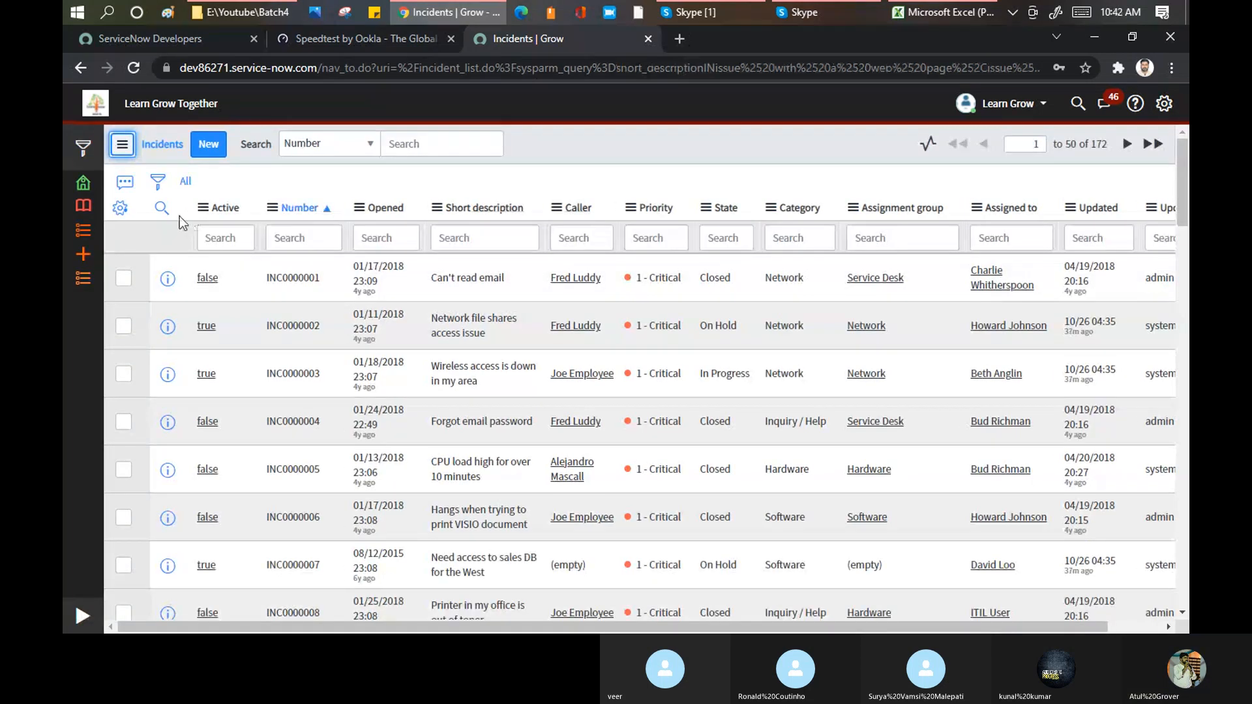
click(124, 185)
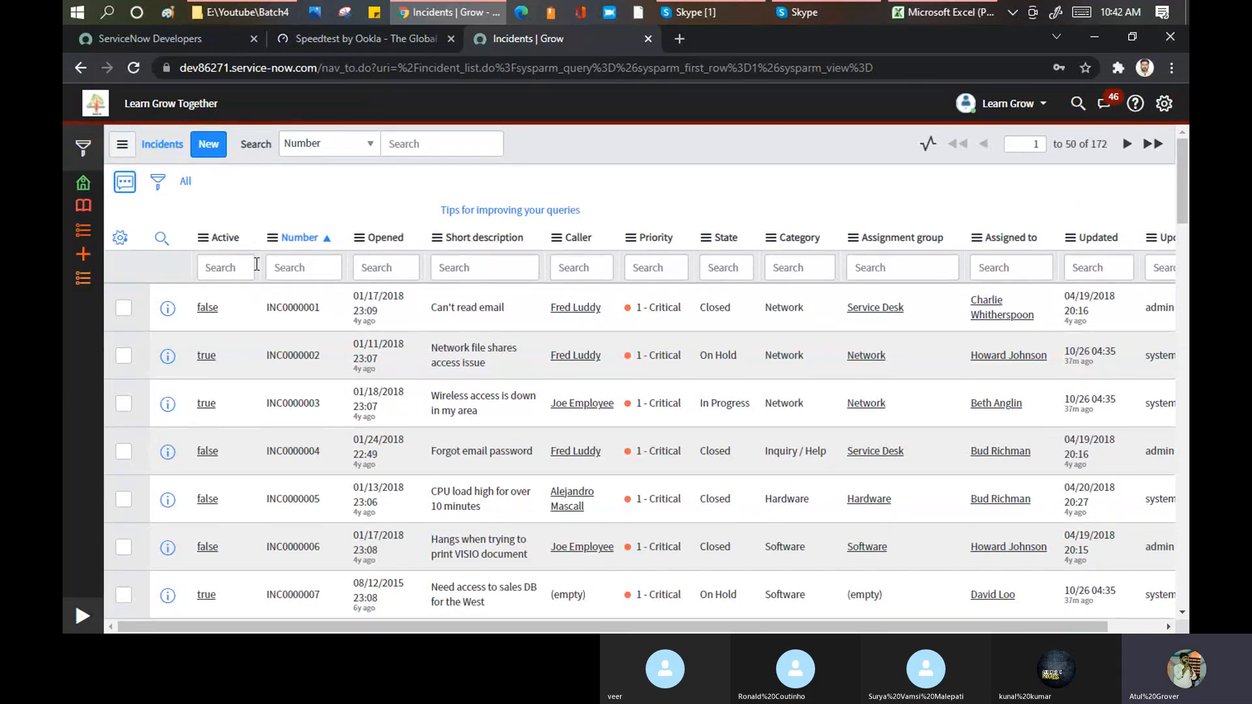
text(c)
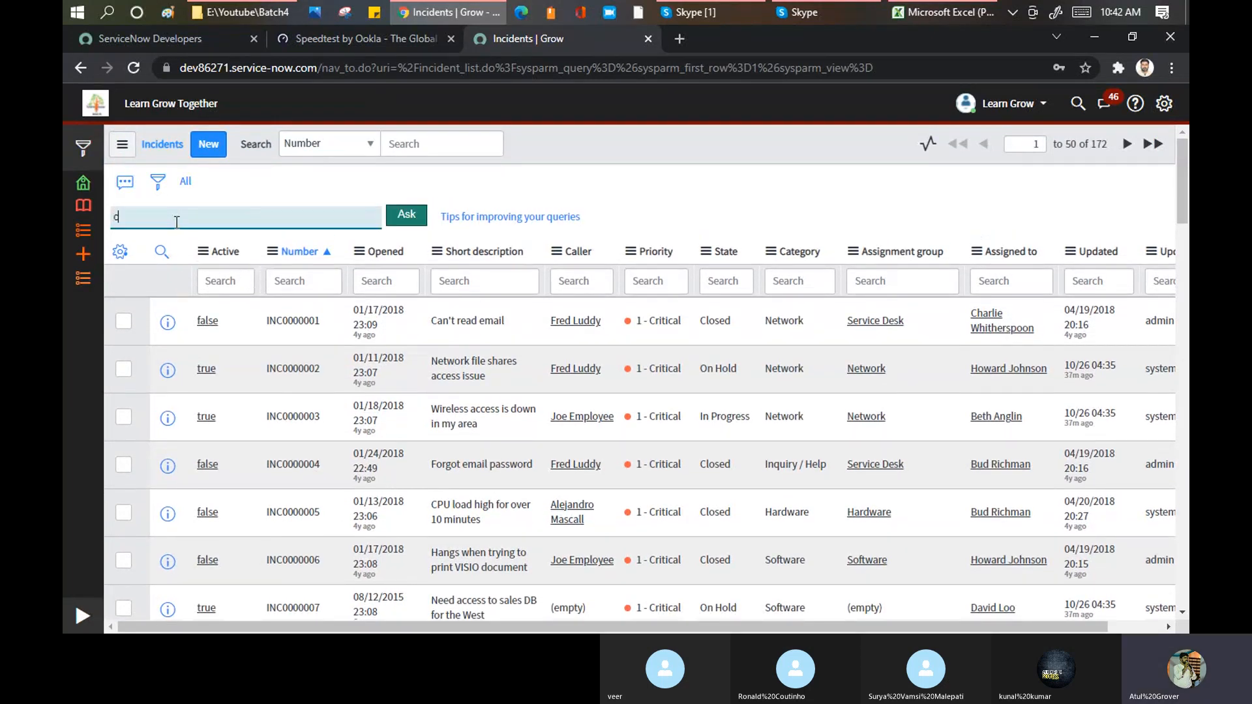
text(aller is)
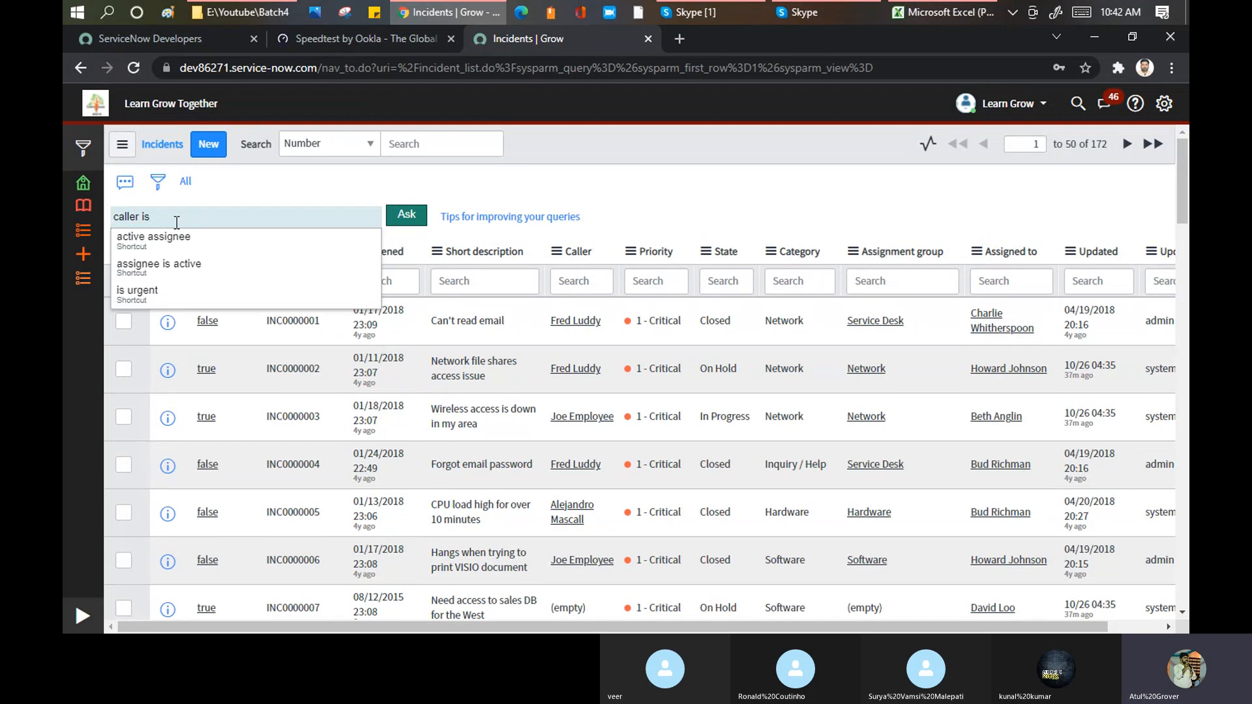
text( Fred)
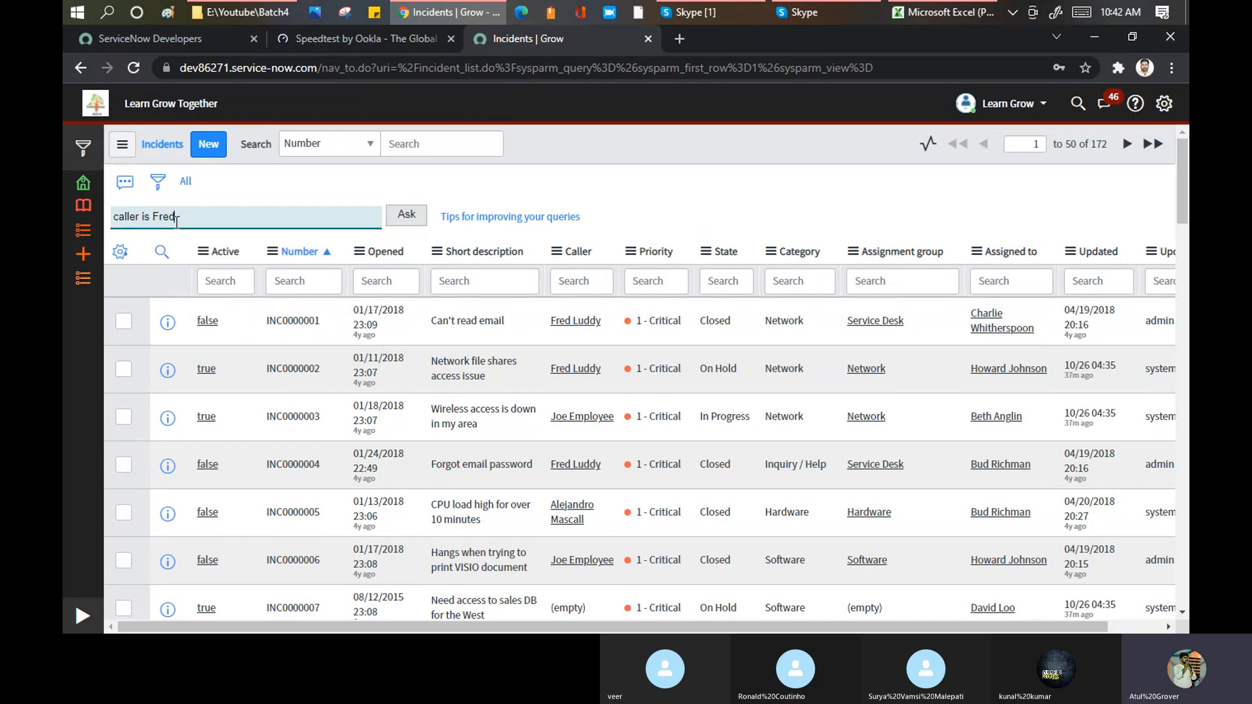
key(Return)
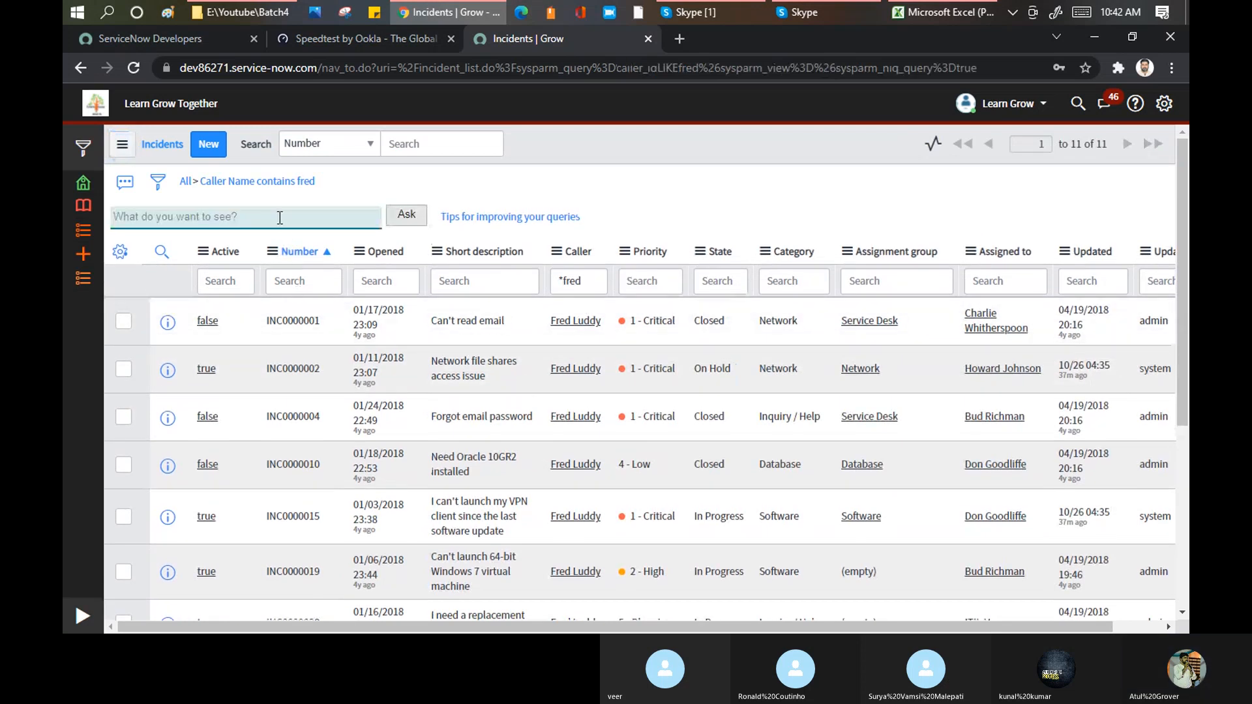
Step: Narrow the caller's incidents with the natural language query "state closed"
click(279, 218)
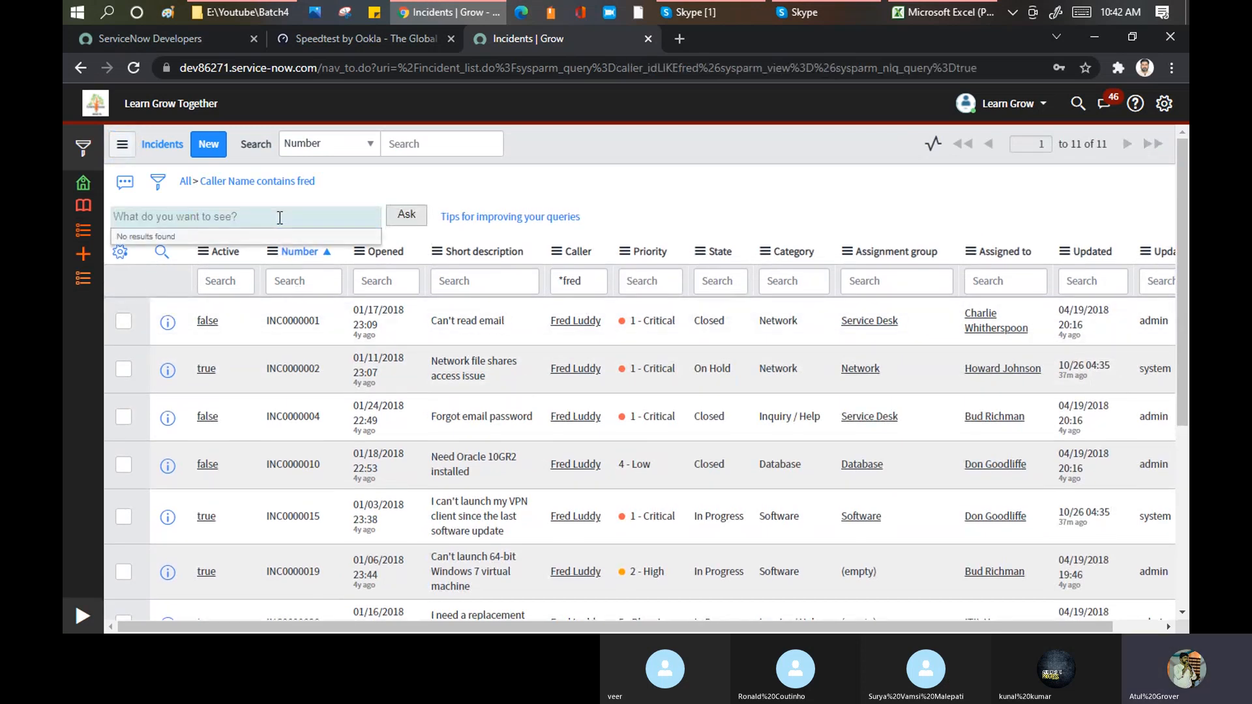
text(staet is)
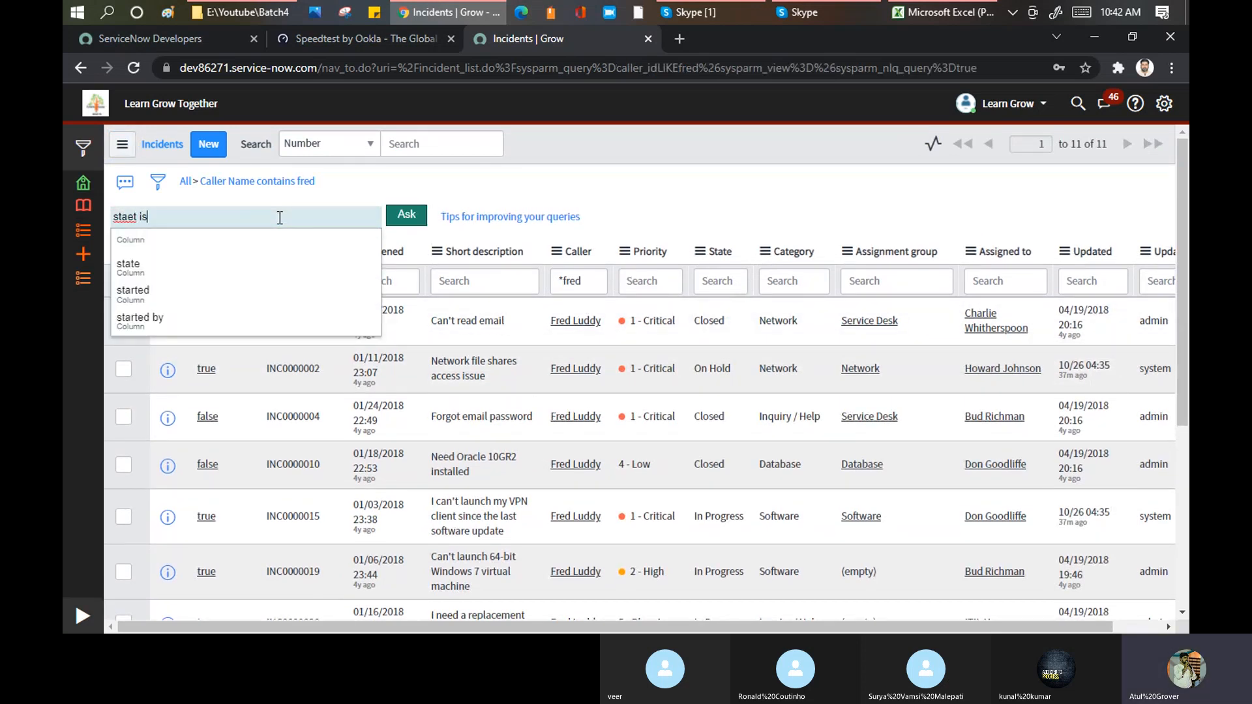
key(BackSpace)
key(BackSpace)
key(BackSpace)
key(BackSpace)
key(BackSpace)
text(te )
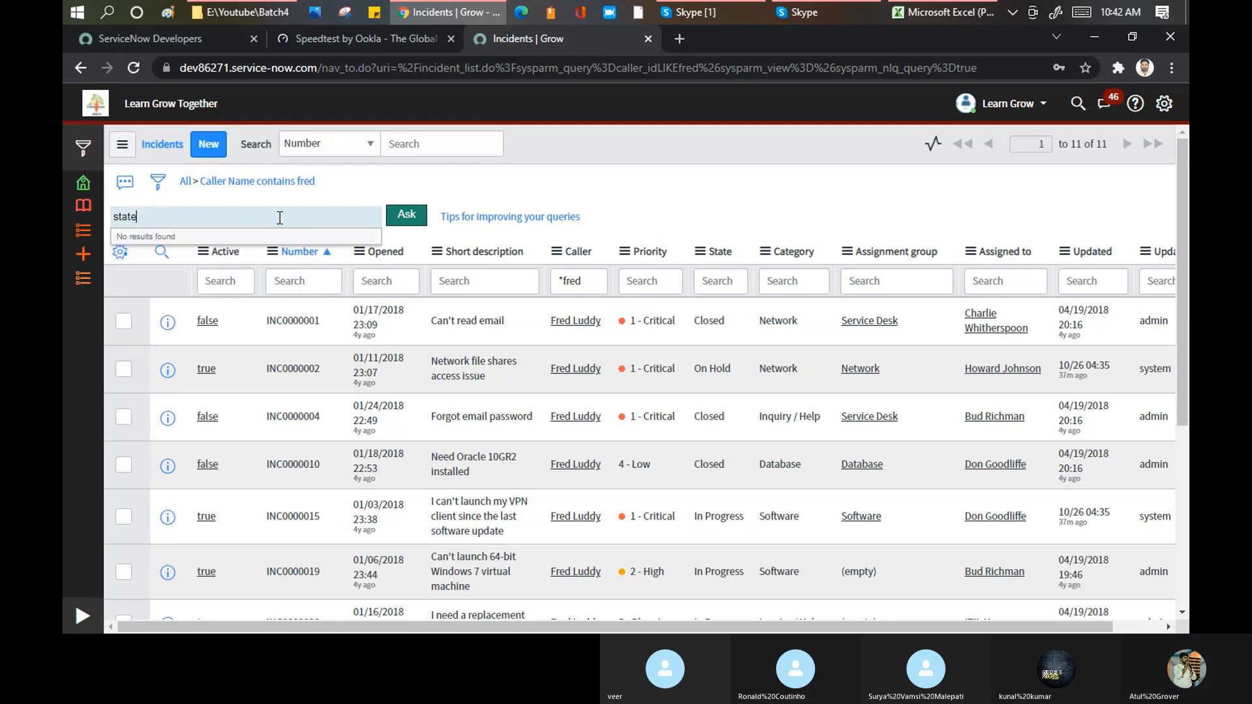
text(closed)
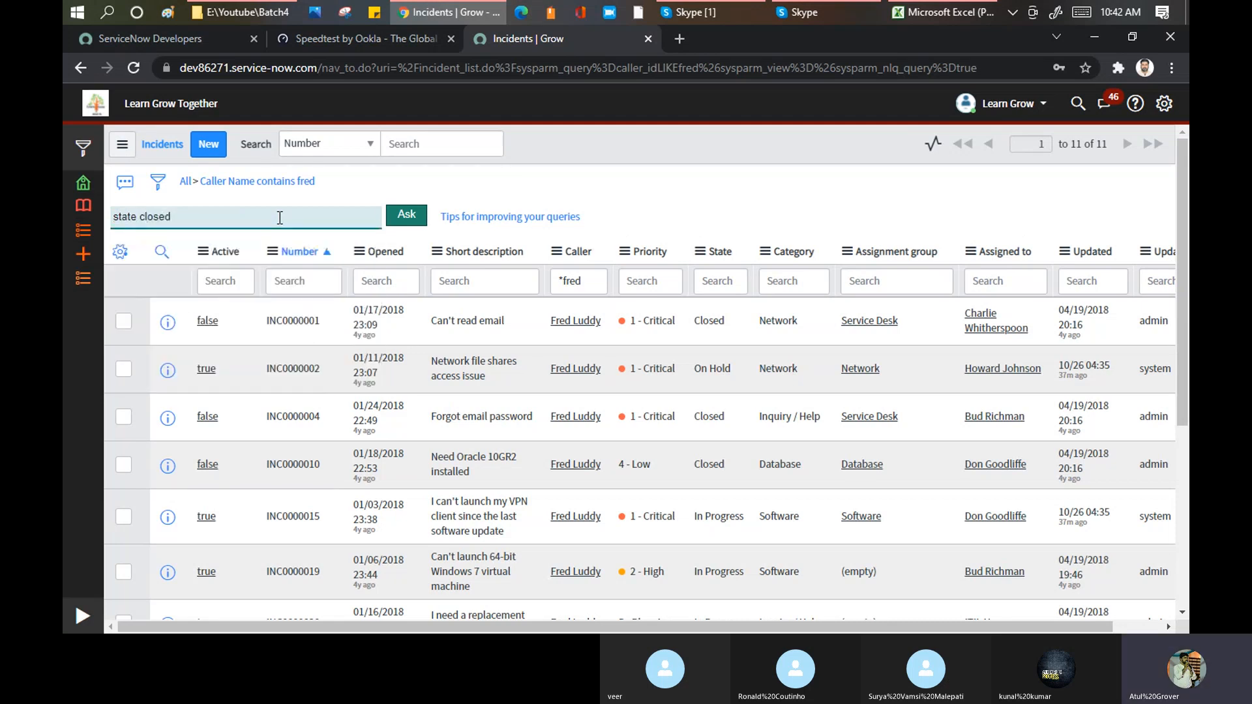
key(Return)
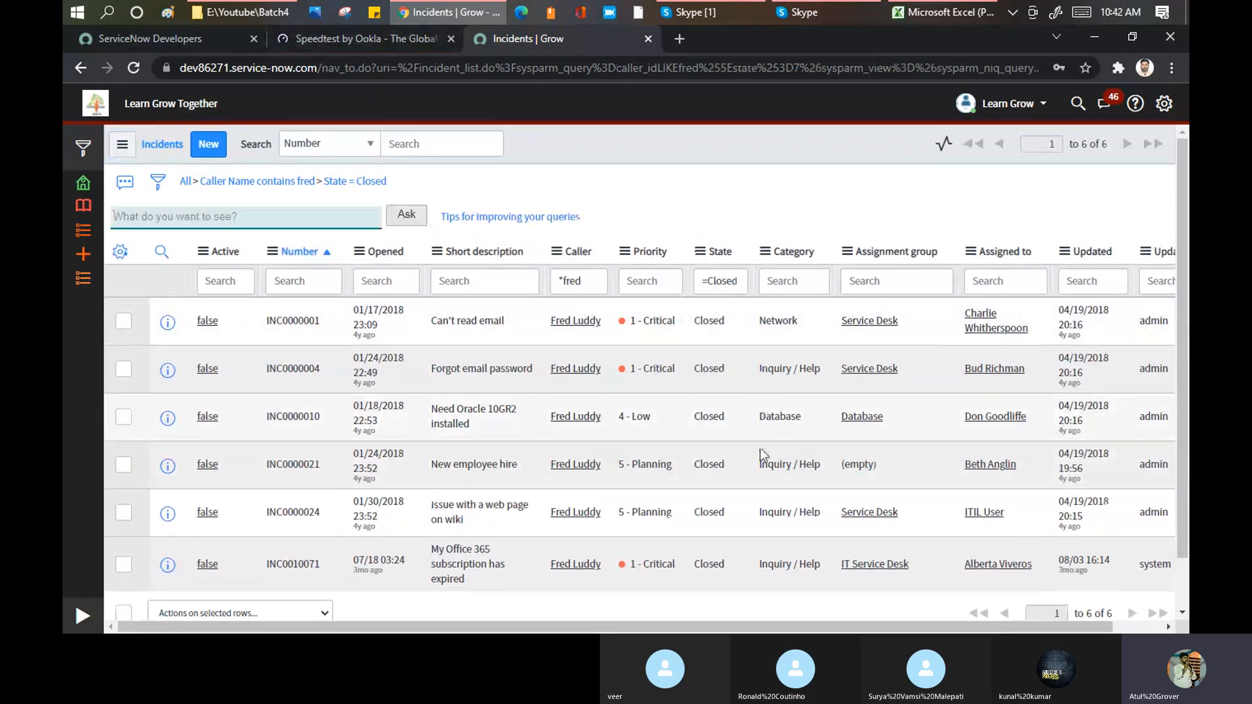
Step: Try the natural language query "cat database" on the caller's closed incidents and return to the list
click(201, 222)
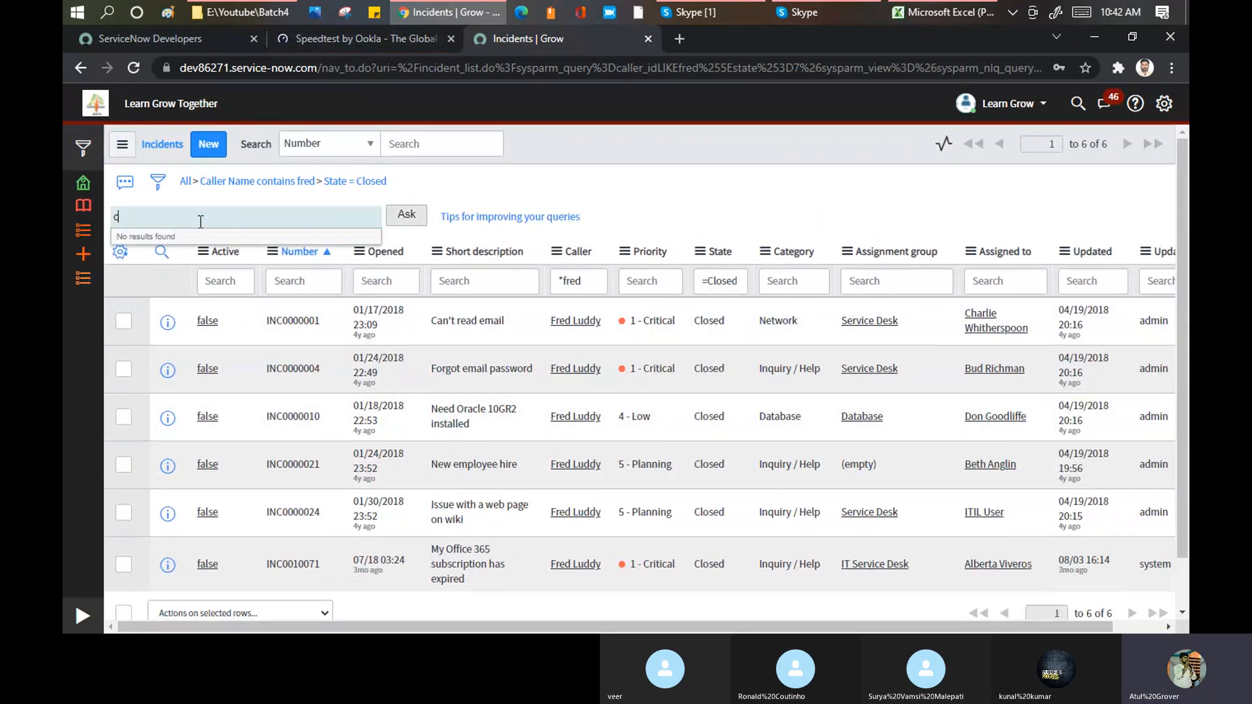
text(cat c)
text(atabase)
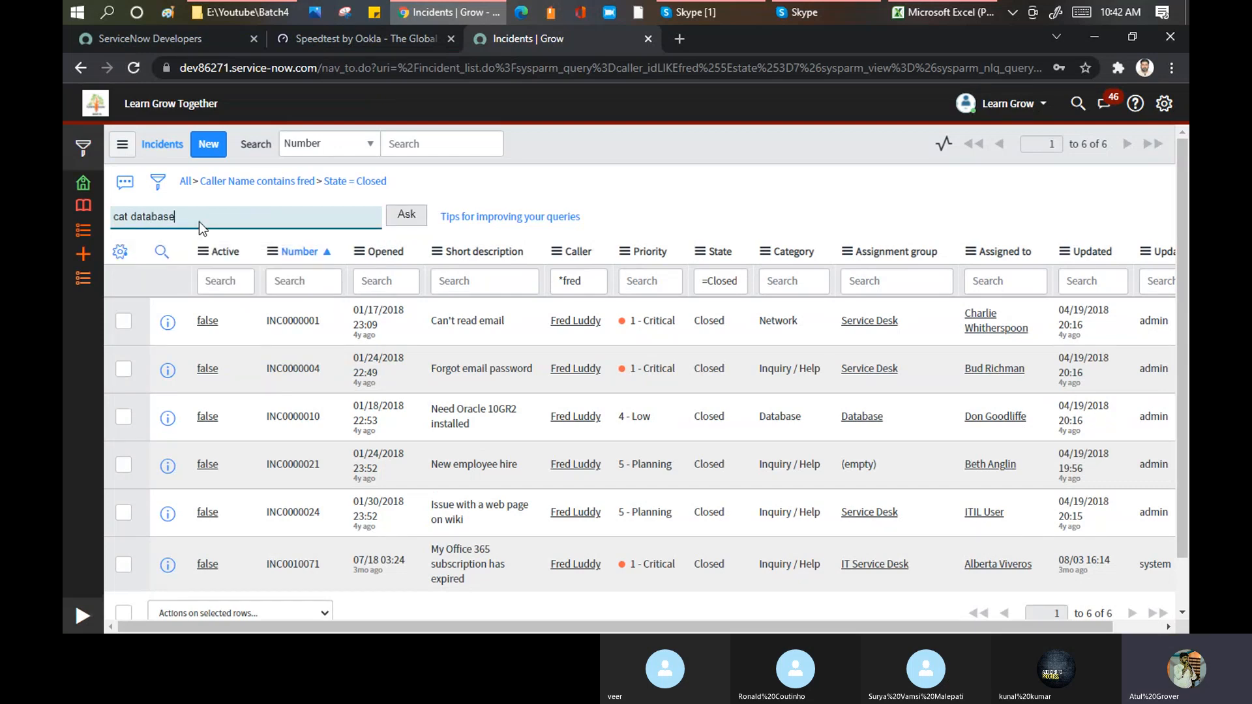
key(Return)
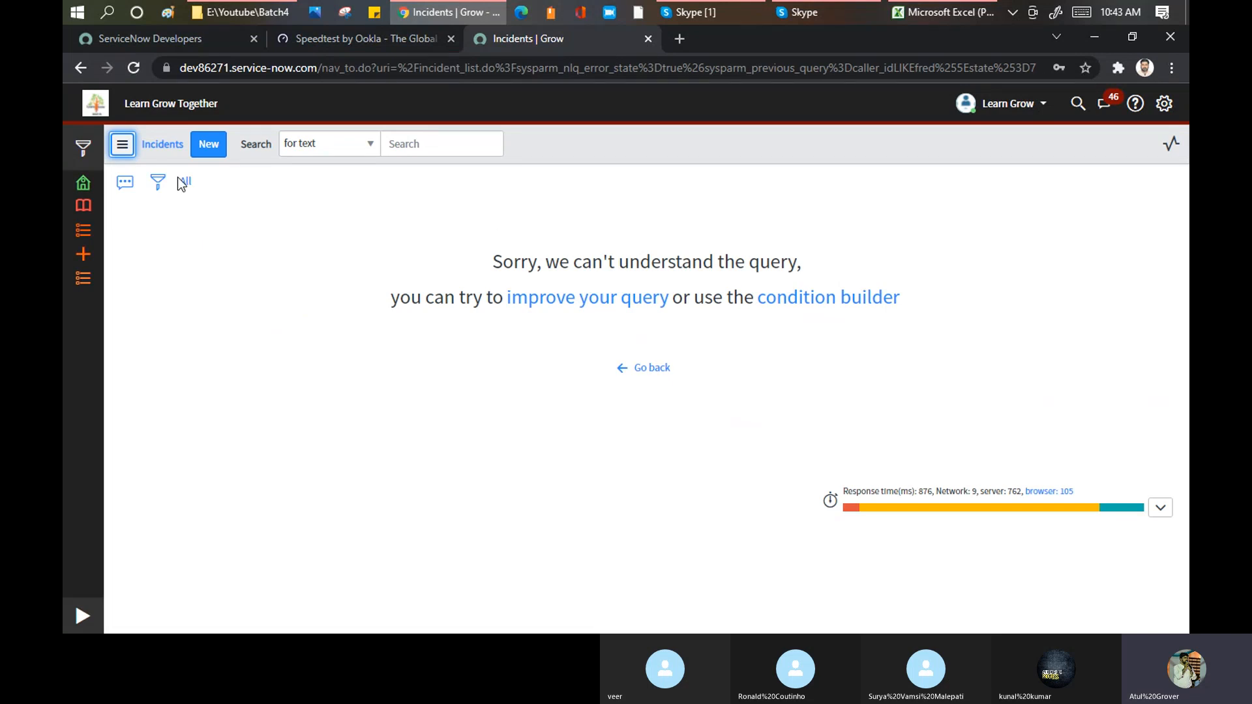
drag(520, 262, 806, 264)
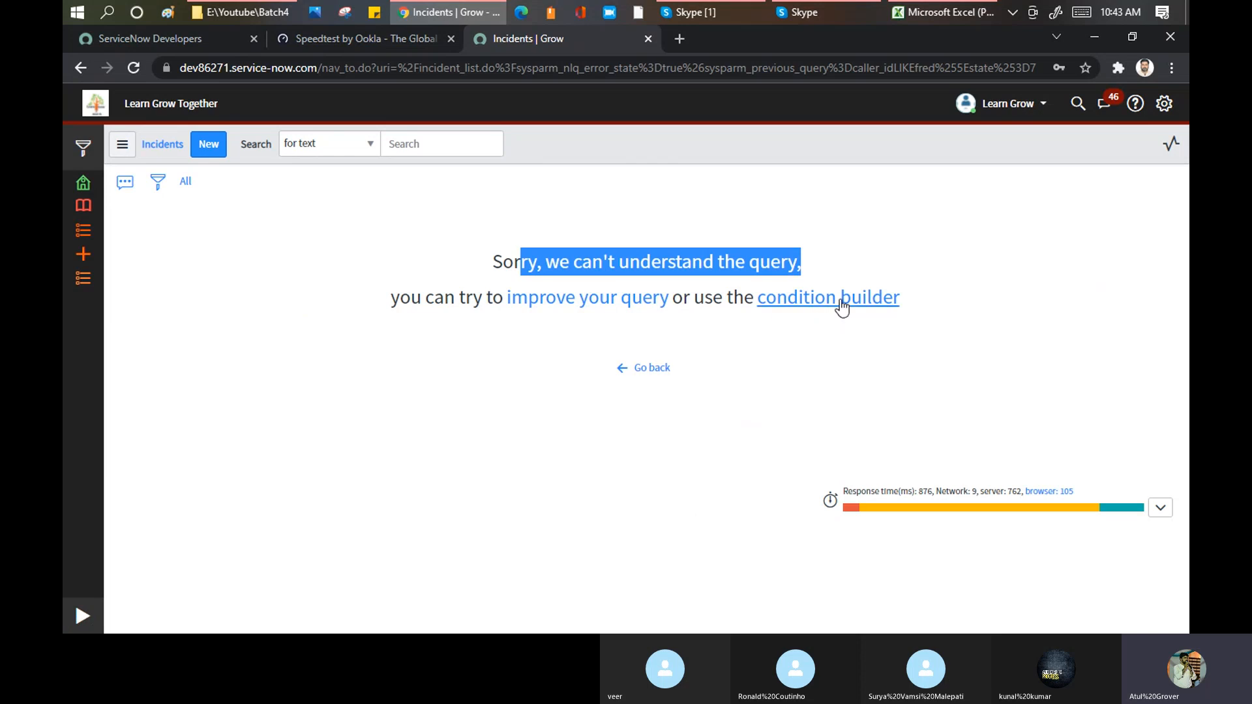
click(667, 374)
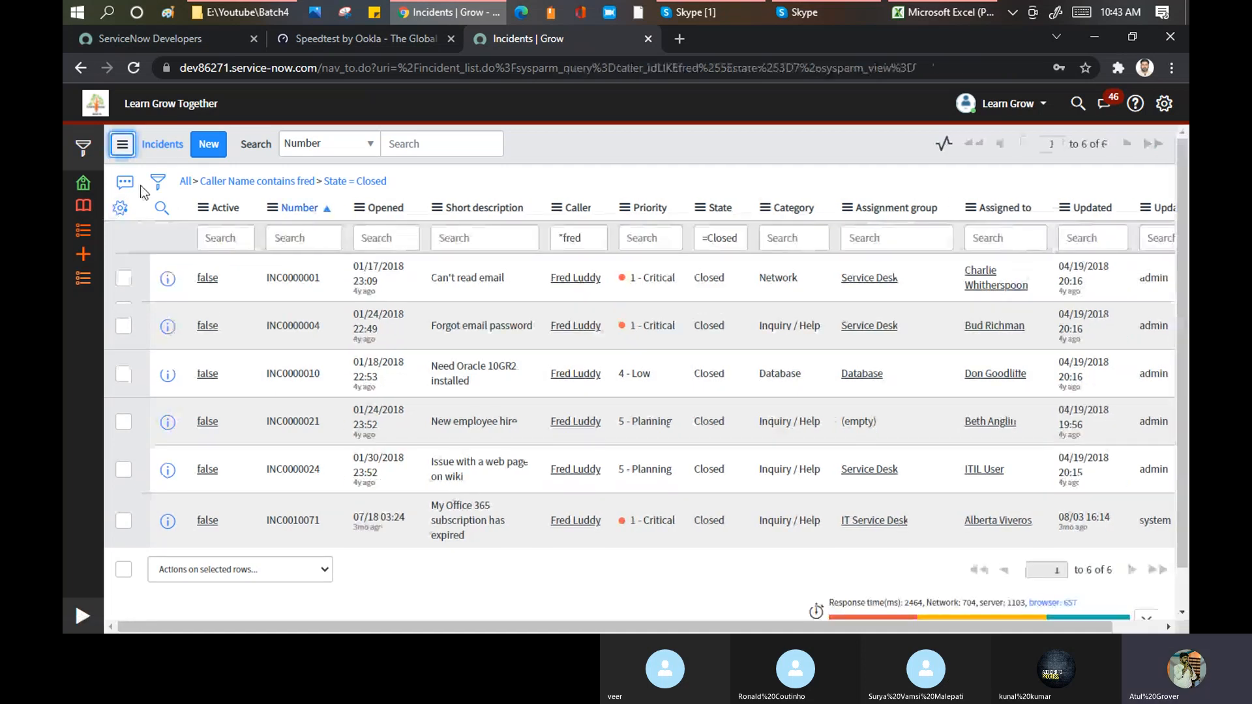
Step: Try the natural language query "category" using the suggested column name, and return to the incident list
click(125, 181)
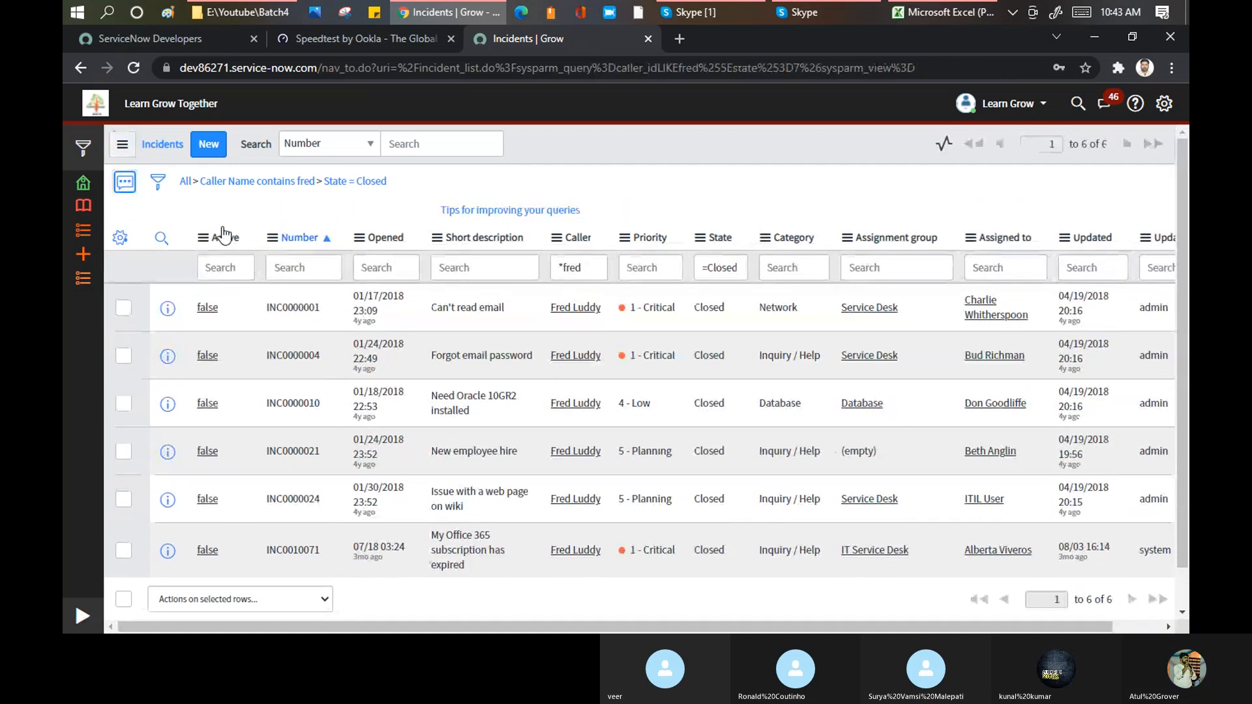
text(categ)
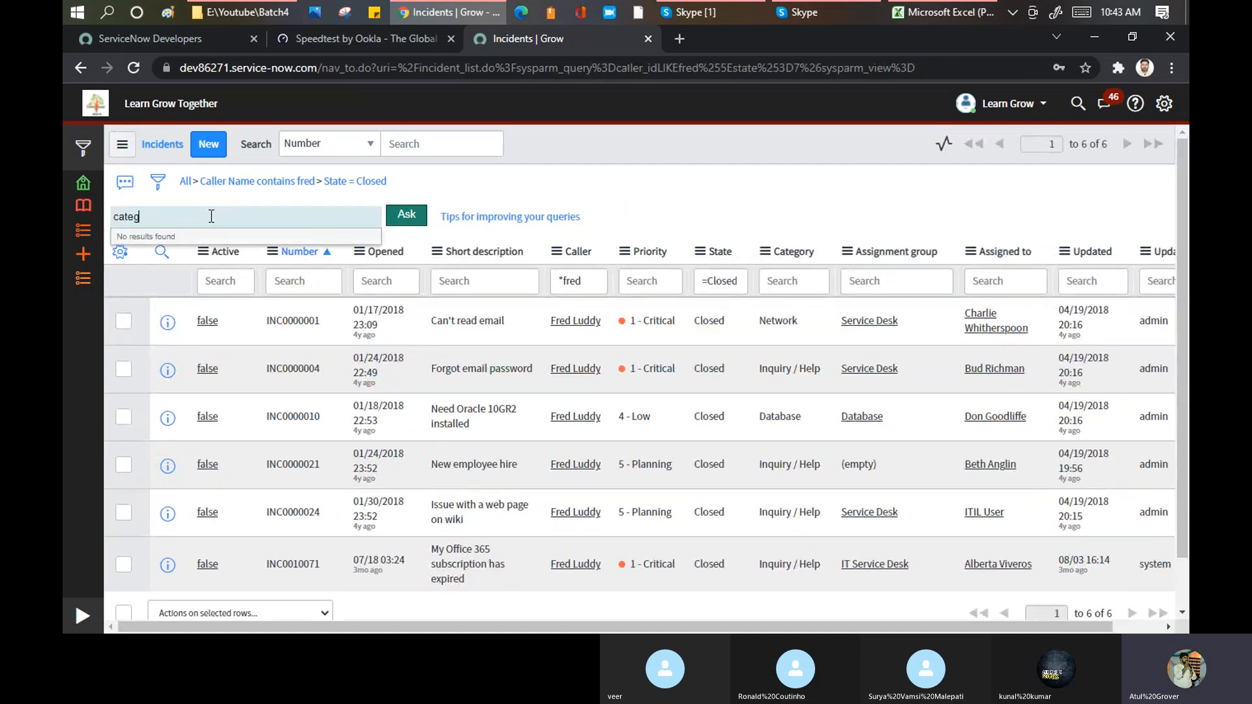
key(Down)
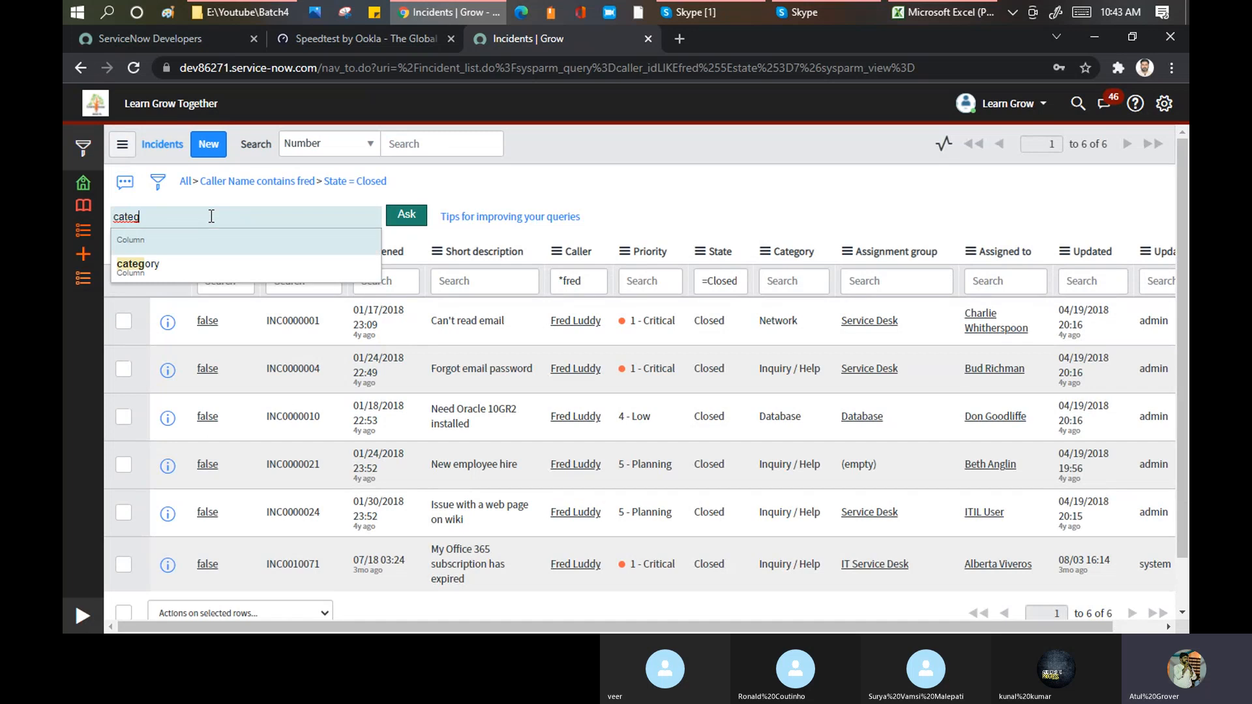
key(Return)
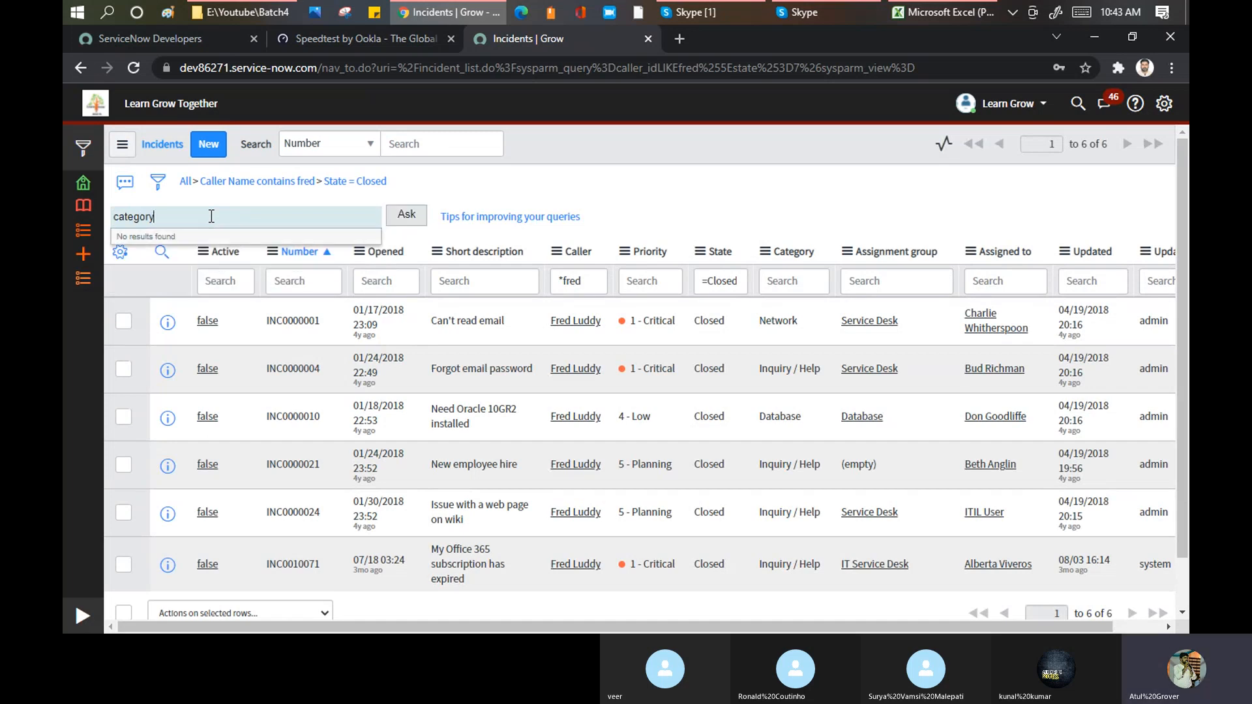
click(401, 215)
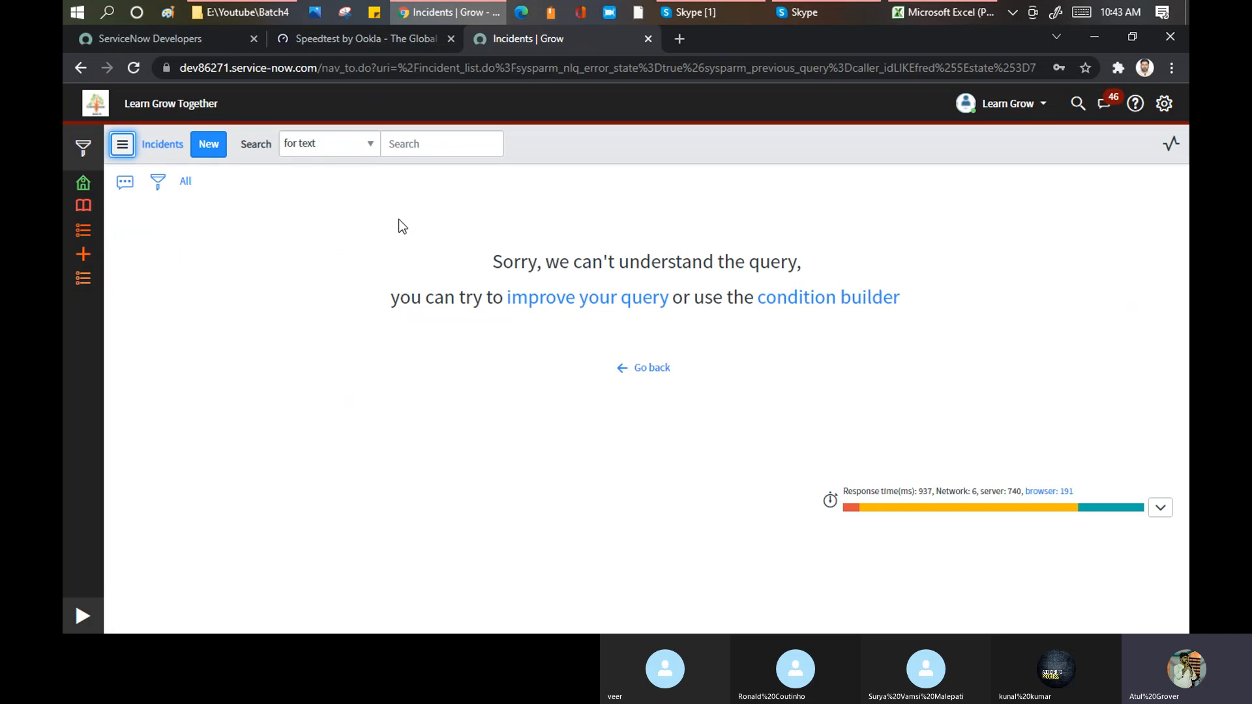
click(648, 371)
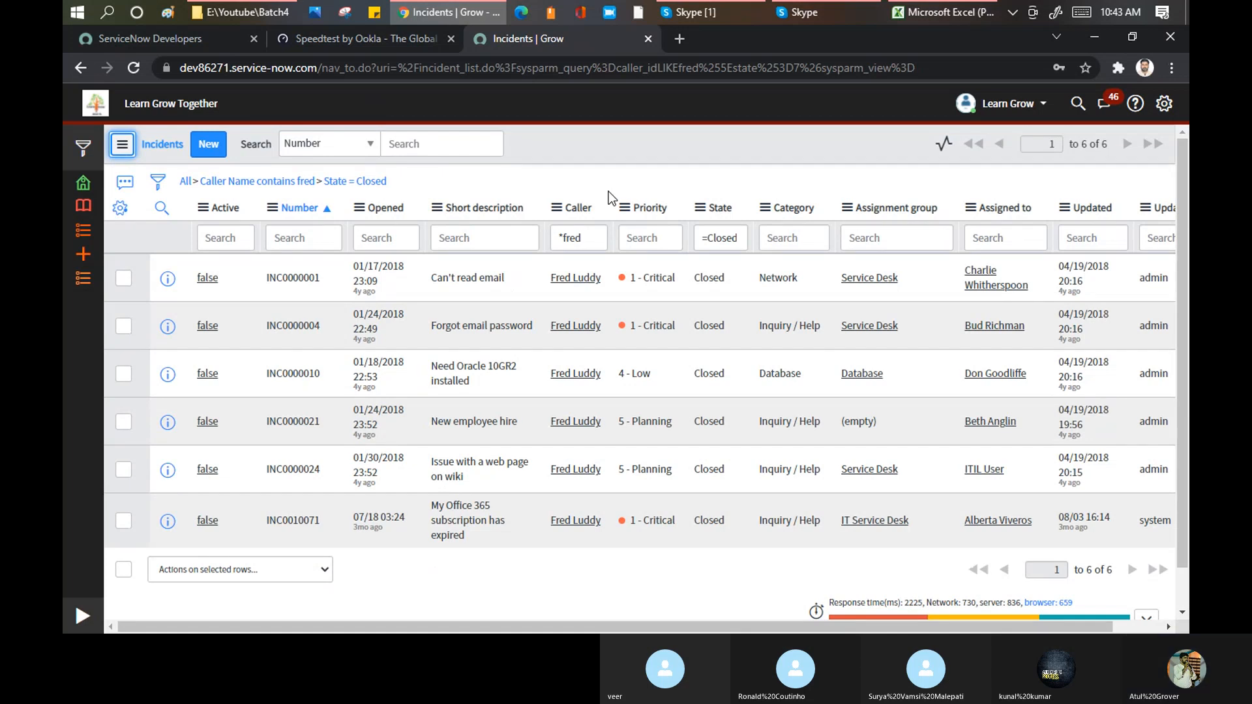
Step: Remove all filter conditions from the incident list and look over the full list
click(188, 182)
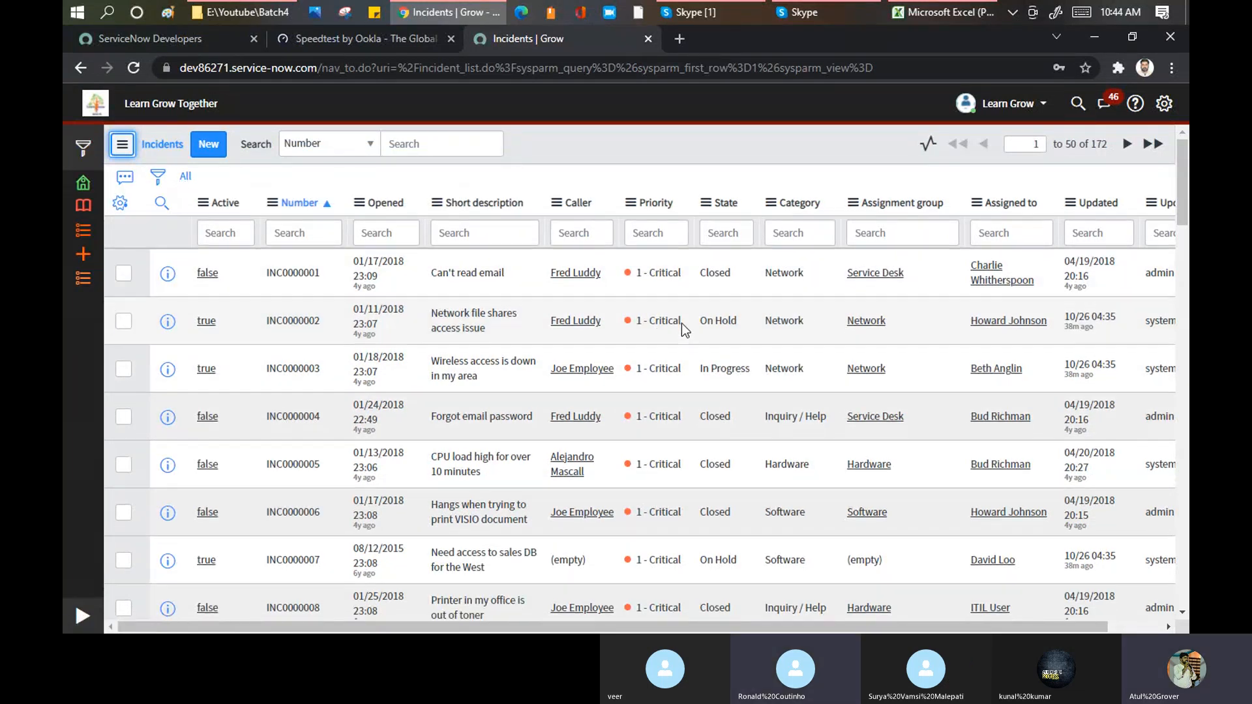
scroll(682, 323, down, 10)
scroll(768, 331, up, 10)
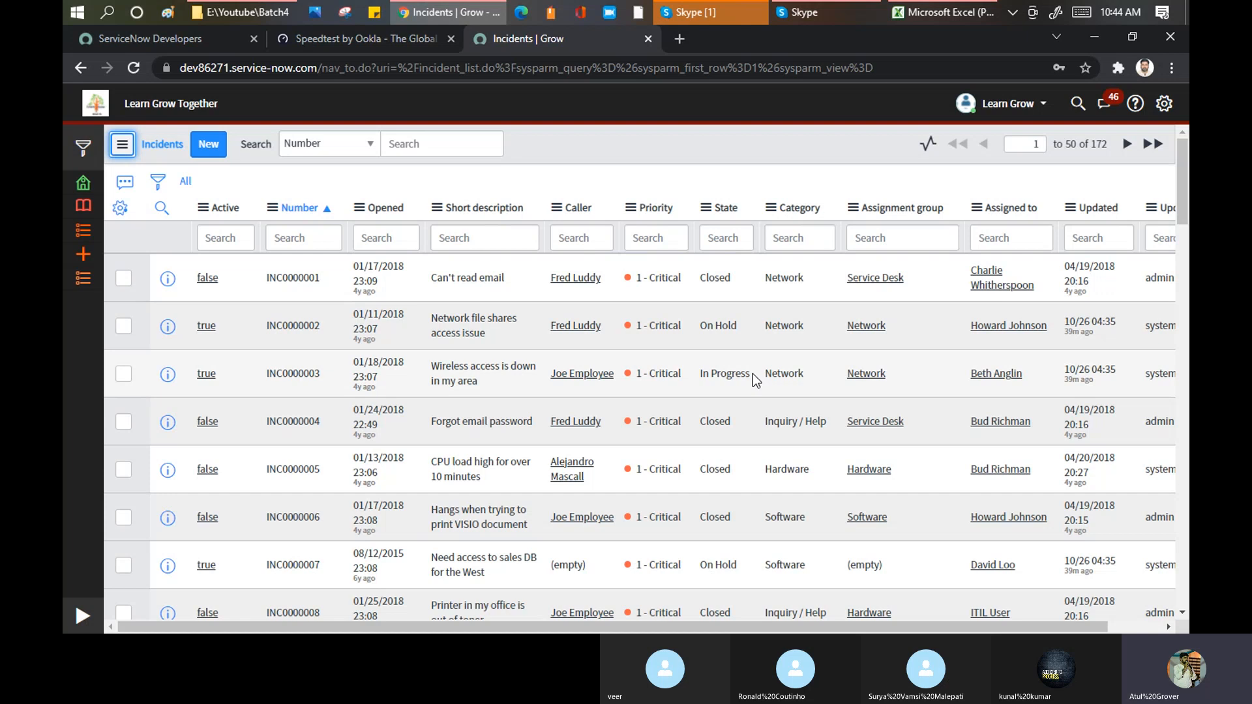
Step: Group the incident list by Priority, and regroup it by State
click(631, 207)
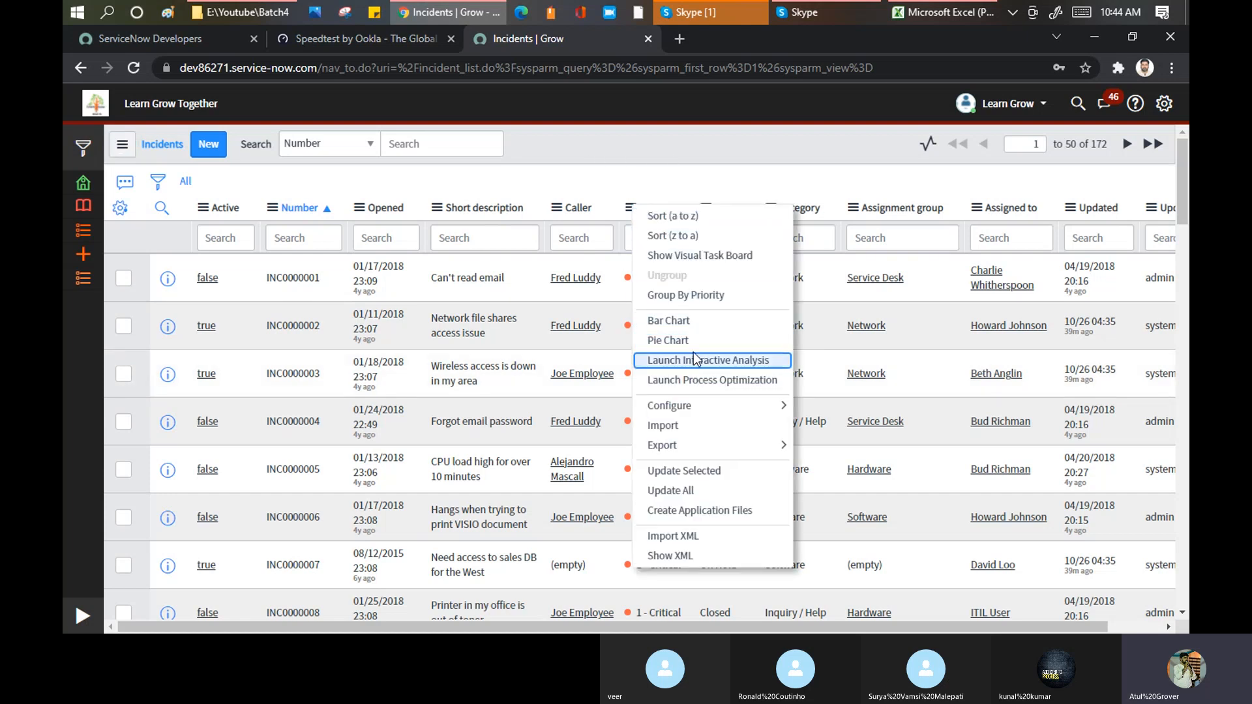
click(692, 294)
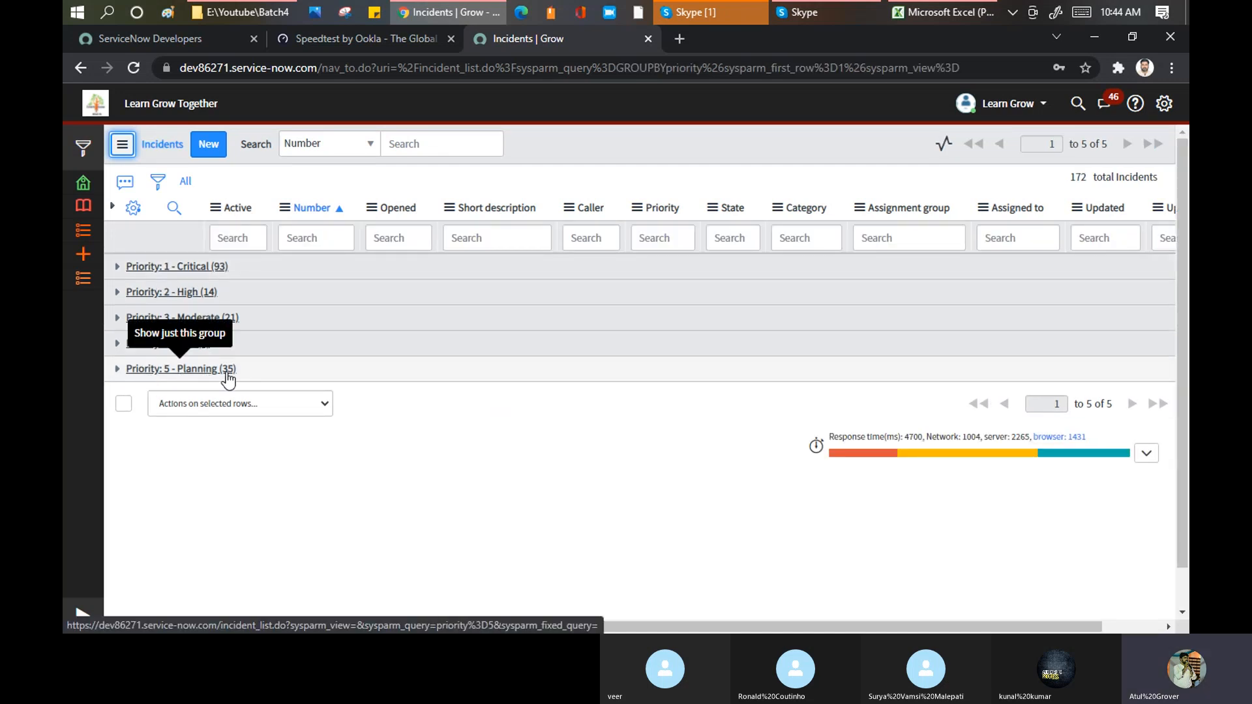
click(713, 208)
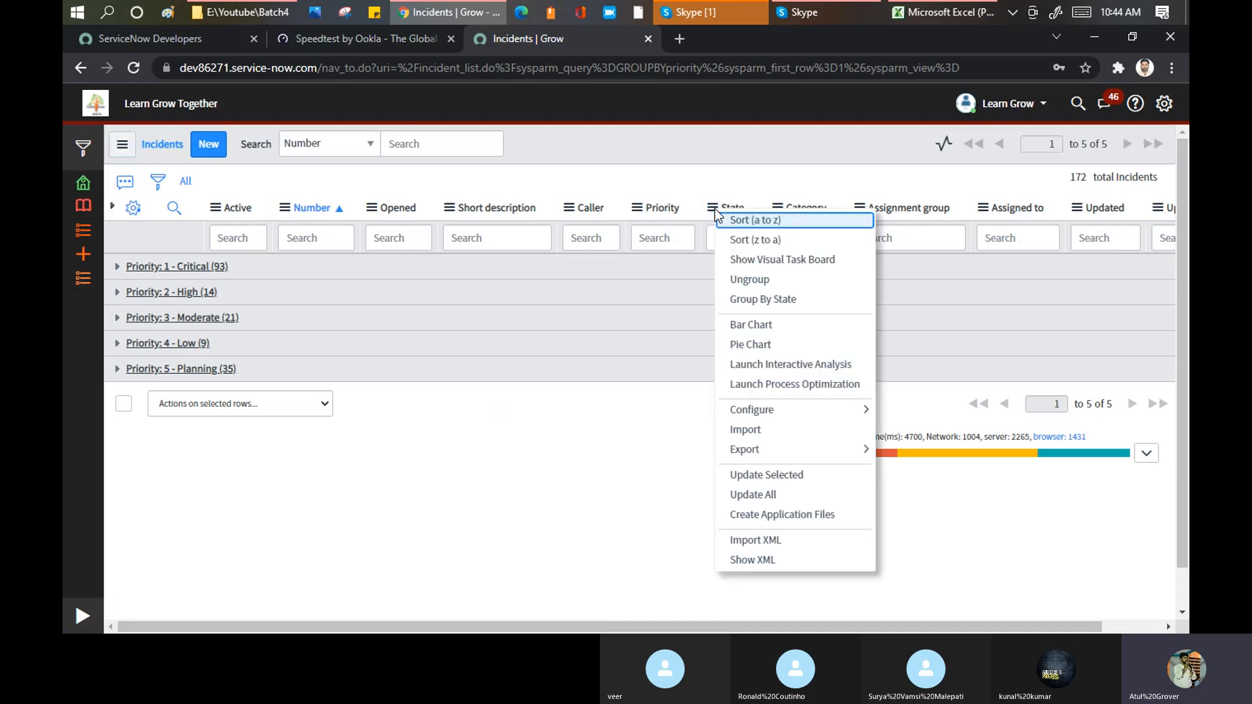
click(754, 300)
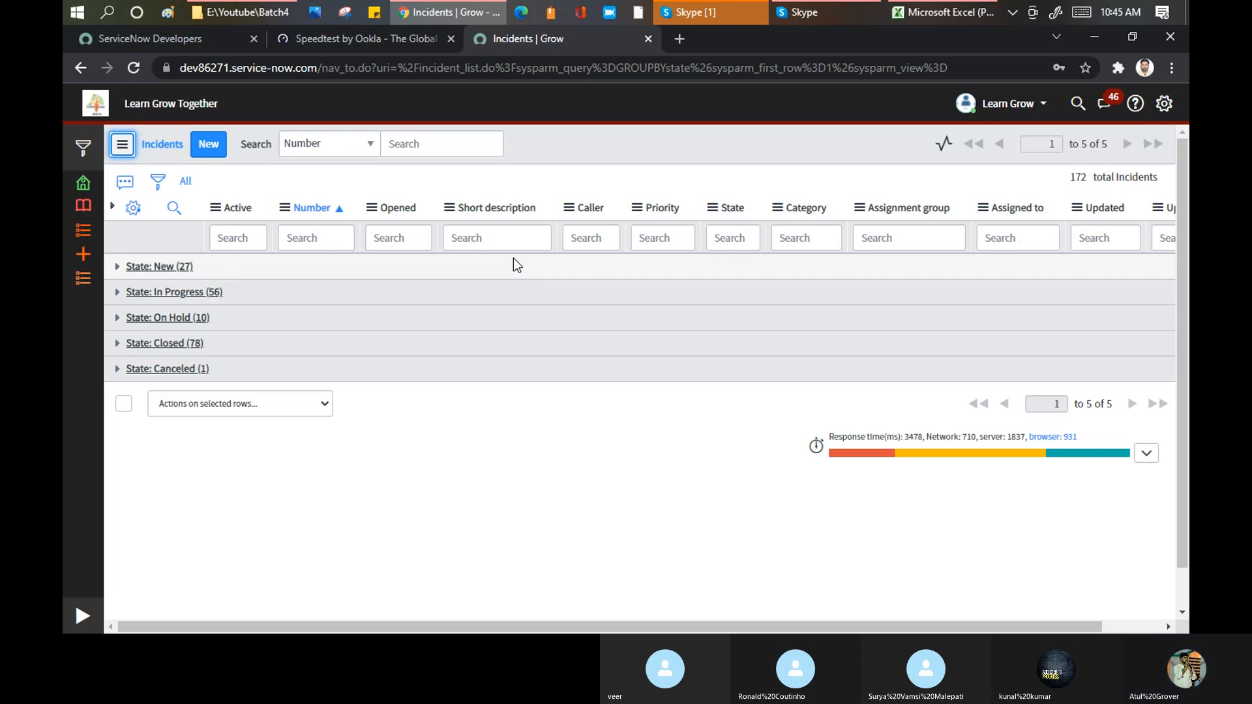
Step: Create a bar chart of incidents by Priority and run the report to view the chart
click(636, 208)
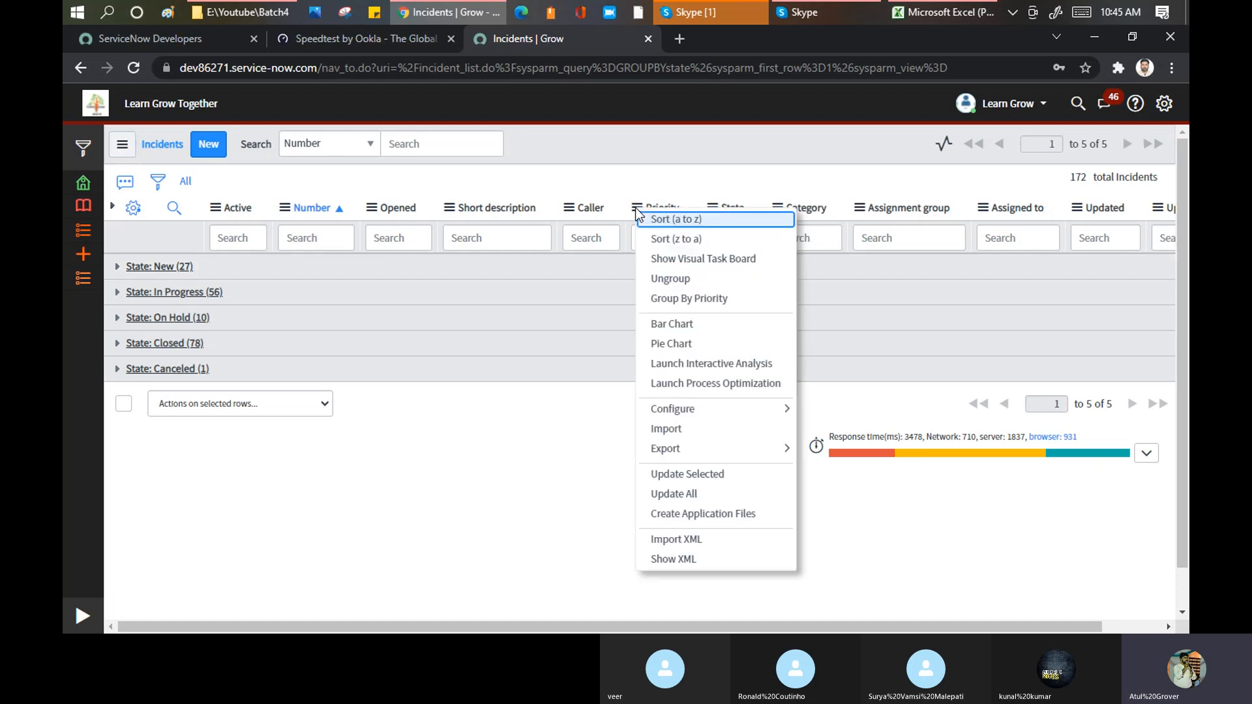
click(678, 325)
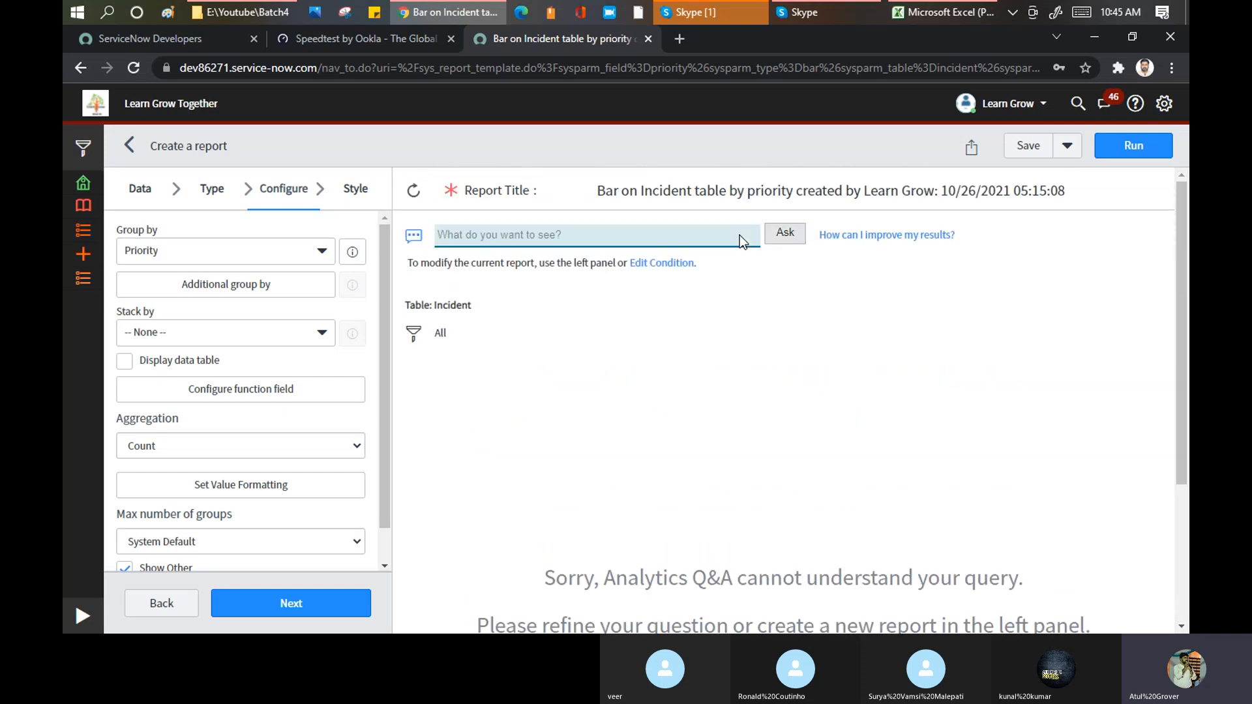
click(1120, 158)
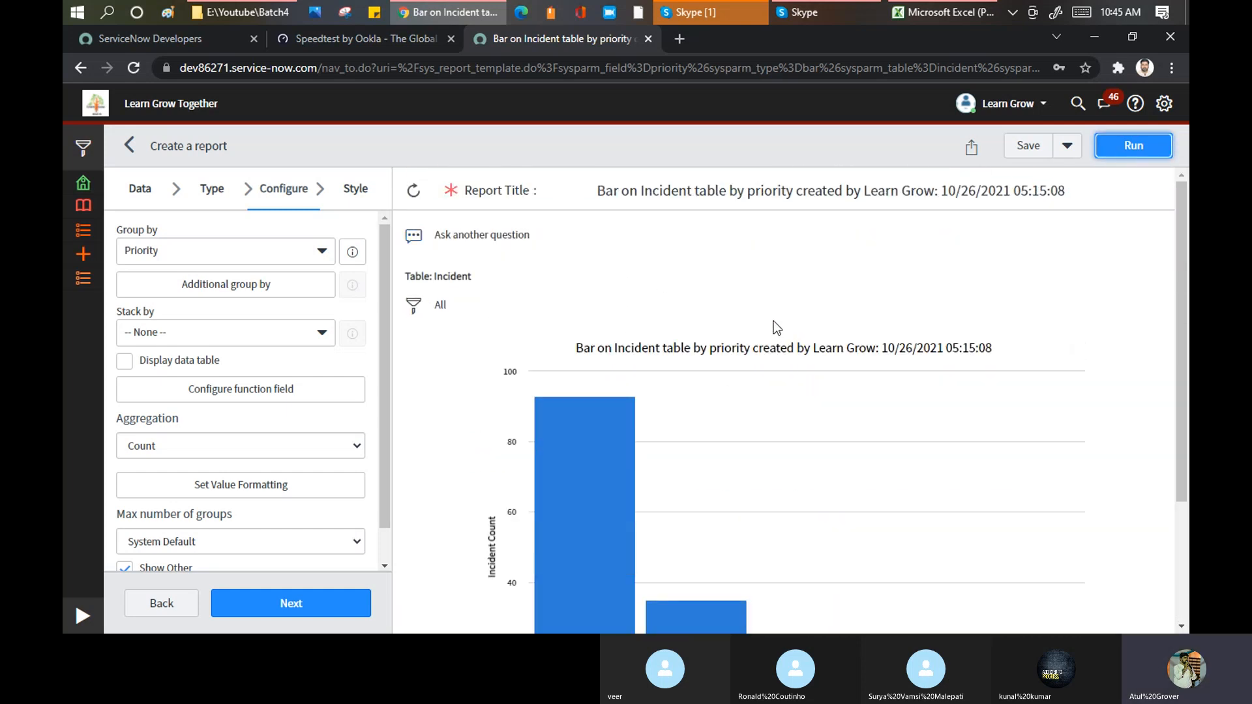
scroll(773, 321, down, 3)
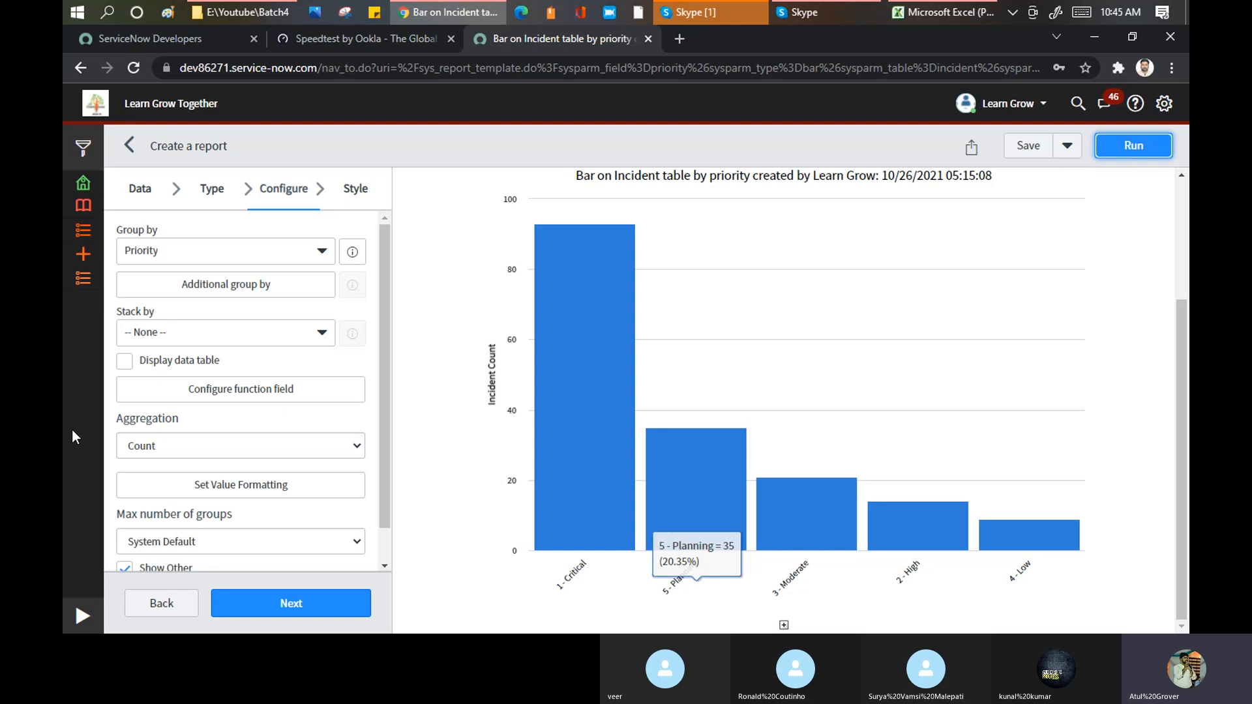
Step: Reopen the incident list from the favorites and examine the Opened column's list options, including the export formats
click(84, 280)
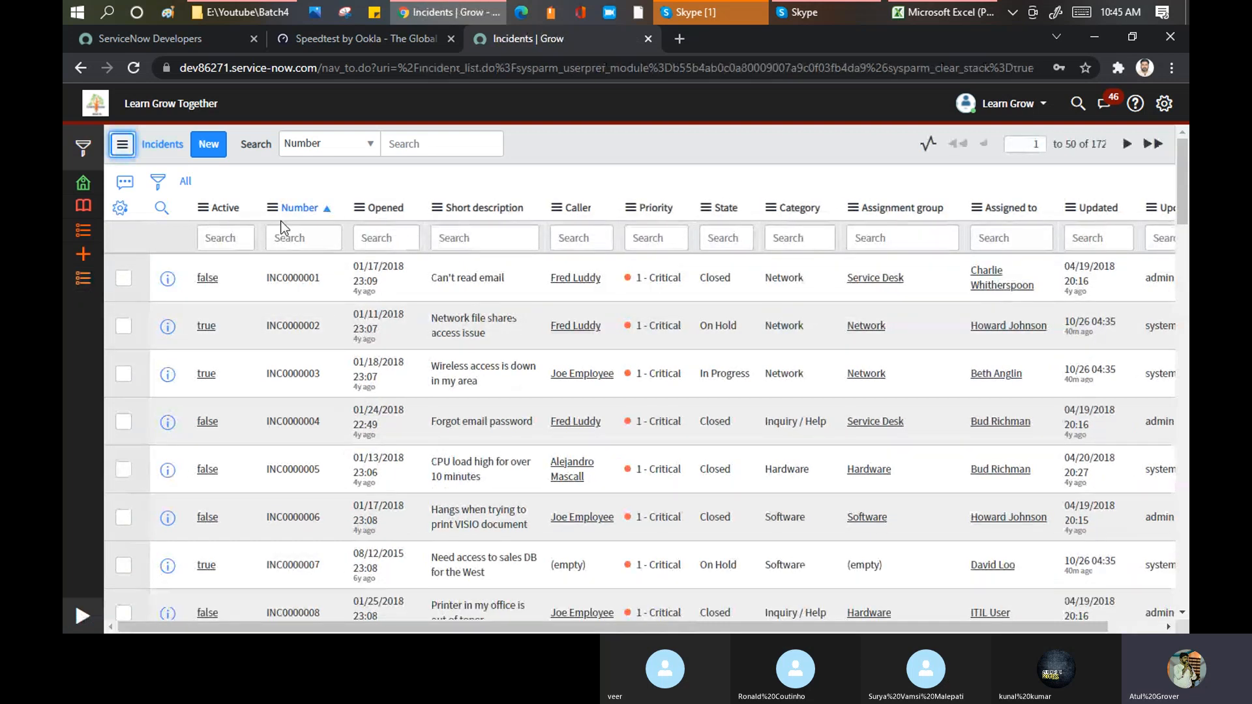
click(359, 207)
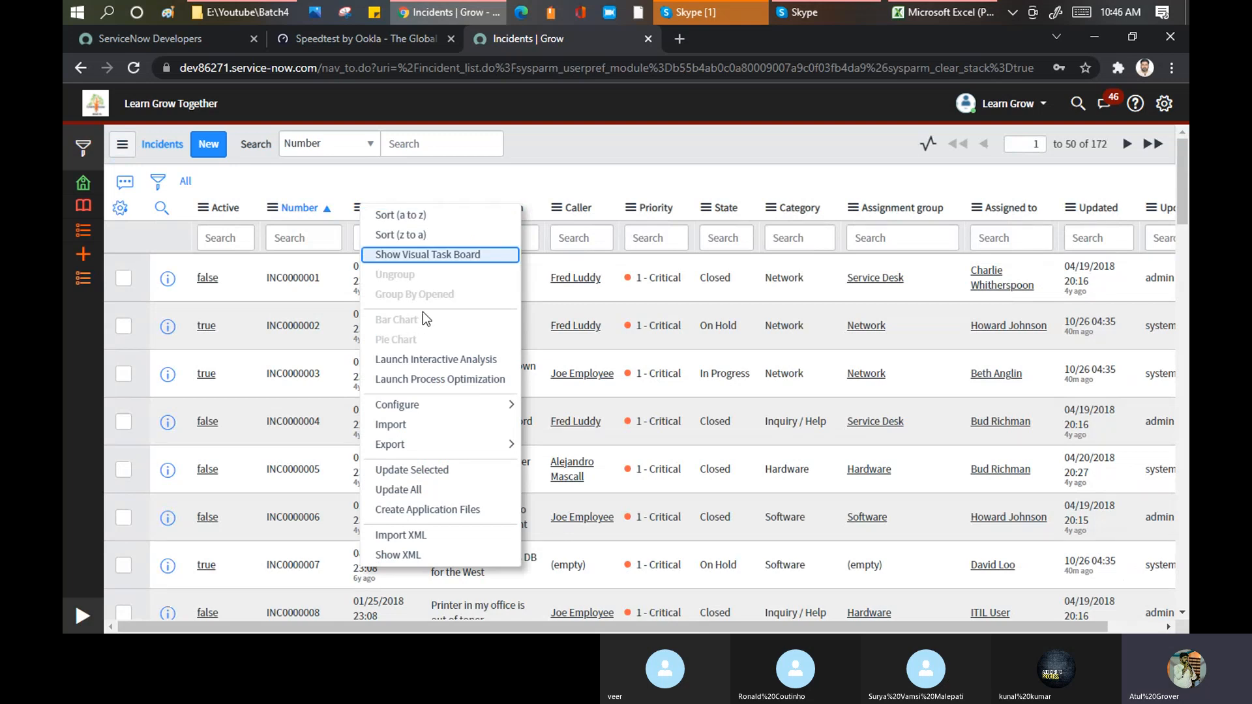
mouse_move(456, 449)
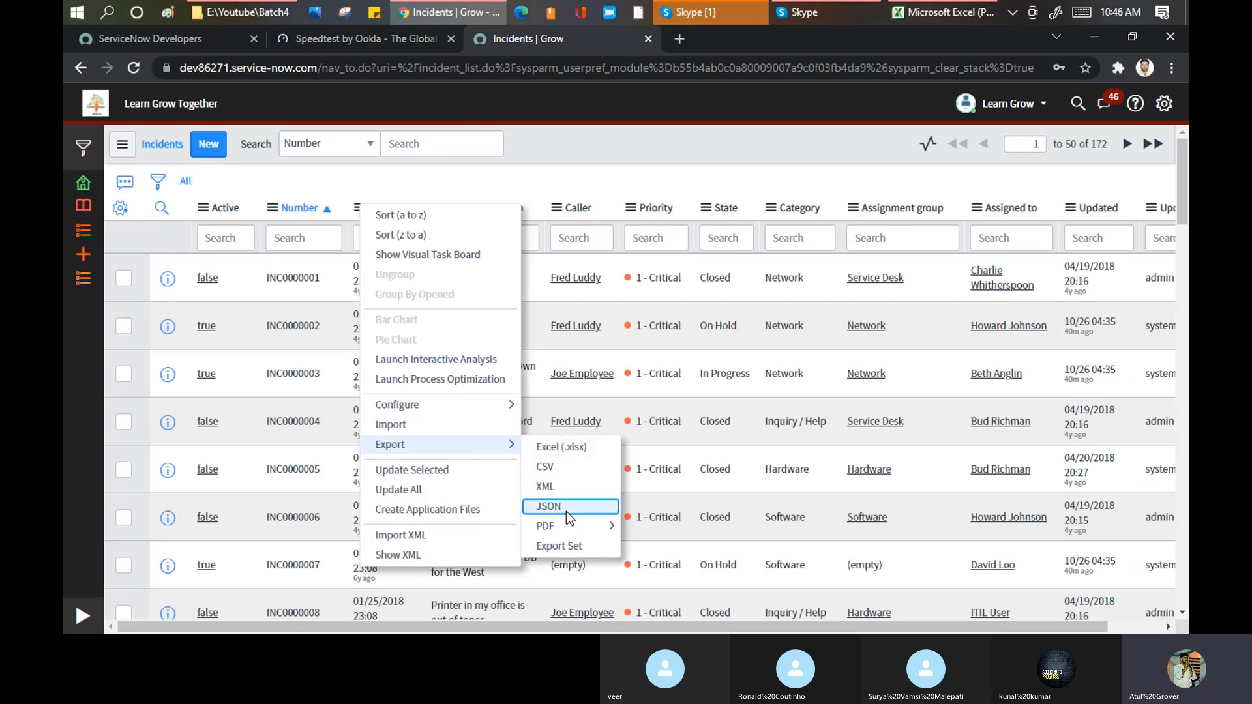
mouse_move(562, 528)
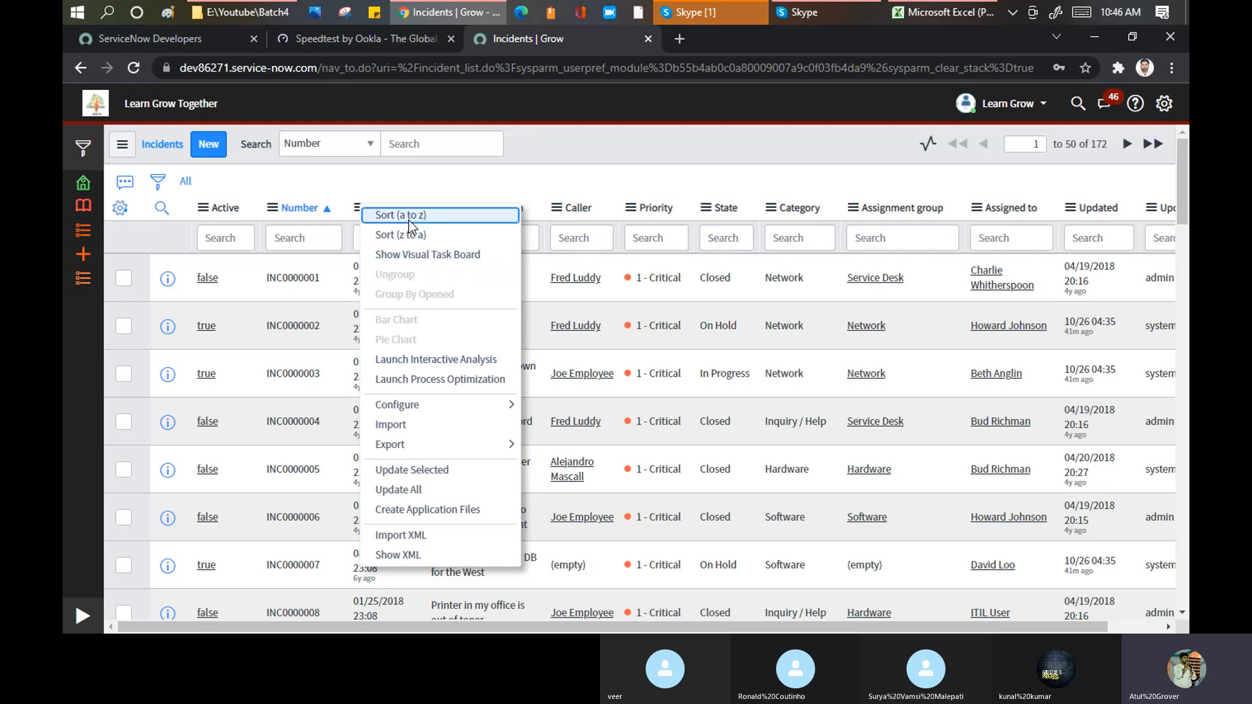
click(620, 185)
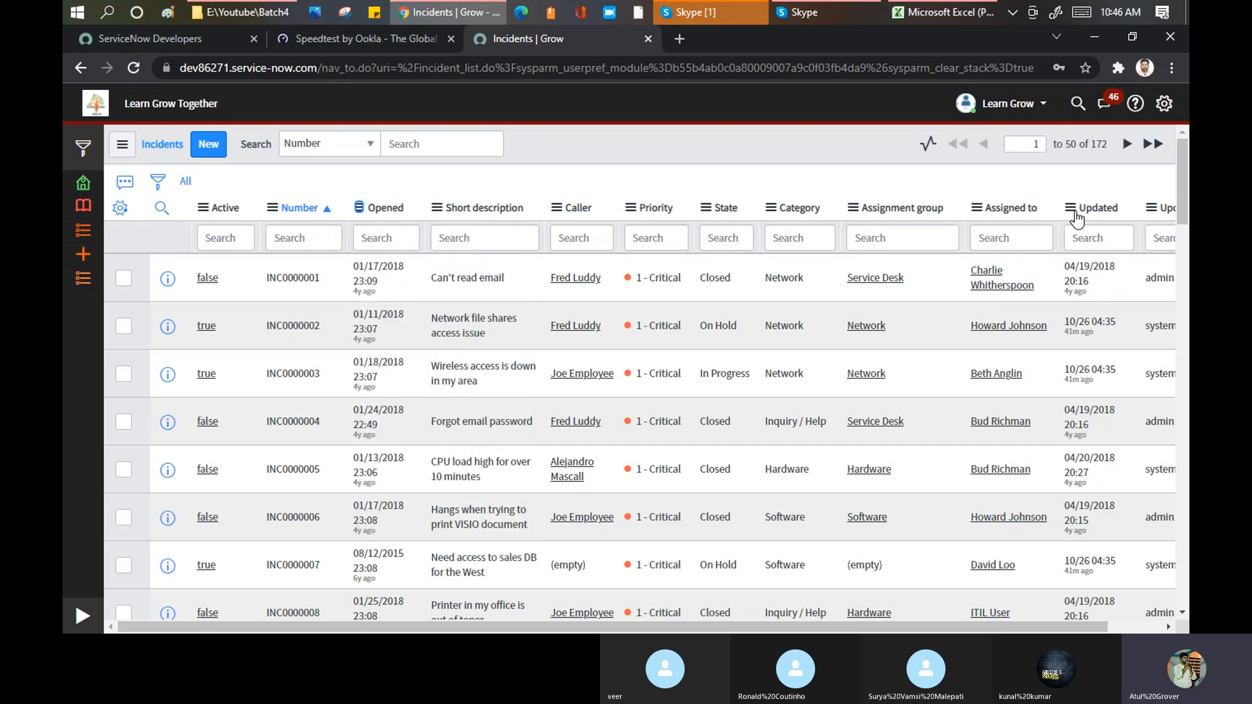
Step: Personalize the incident list by adding several more available fields to its selected columns and applying the new layout
click(119, 210)
click(119, 210)
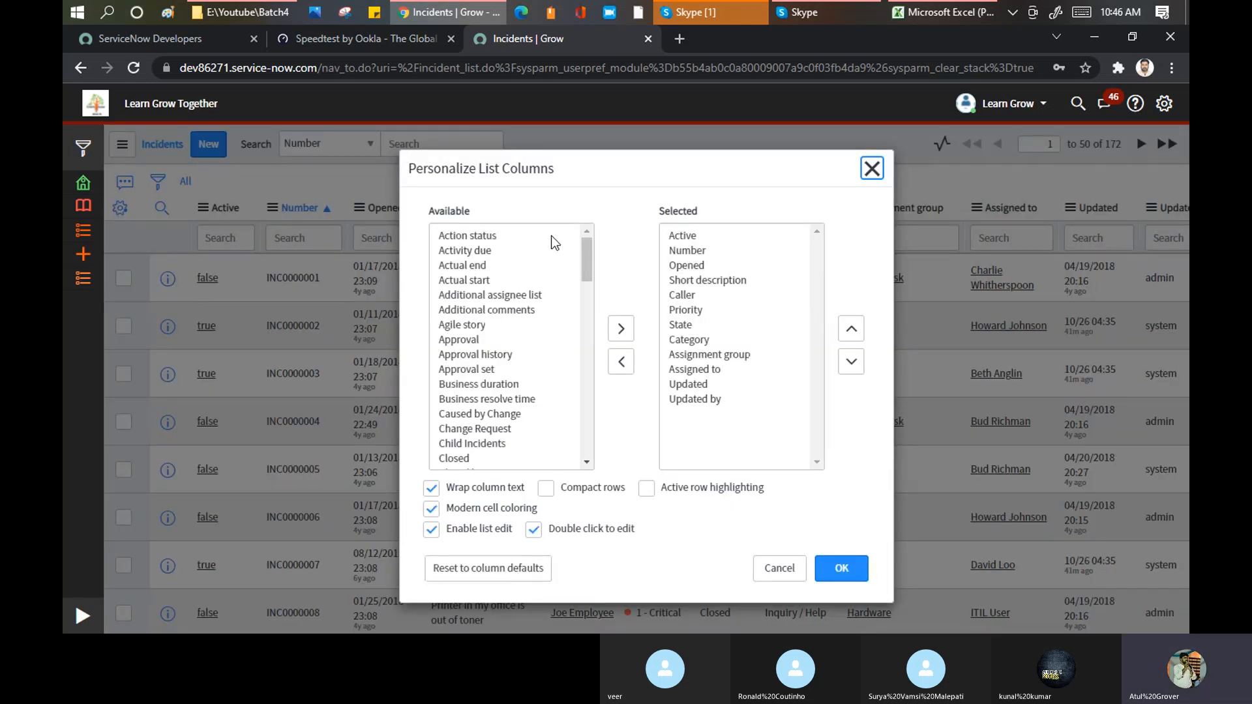
mouse_move(584, 249)
mouse_down()
mouse_move(596, 393)
mouse_move(585, 439)
mouse_move(593, 370)
mouse_move(573, 240)
mouse_up()
double_click(458, 284)
click(468, 327)
double_click(468, 327)
click(469, 354)
double_click(469, 354)
click(463, 309)
double_click(463, 309)
click(457, 399)
double_click(456, 399)
click(458, 460)
double_click(459, 459)
click(457, 399)
double_click(456, 399)
click(475, 369)
double_click(474, 369)
click(485, 339)
double_click(486, 339)
click(833, 578)
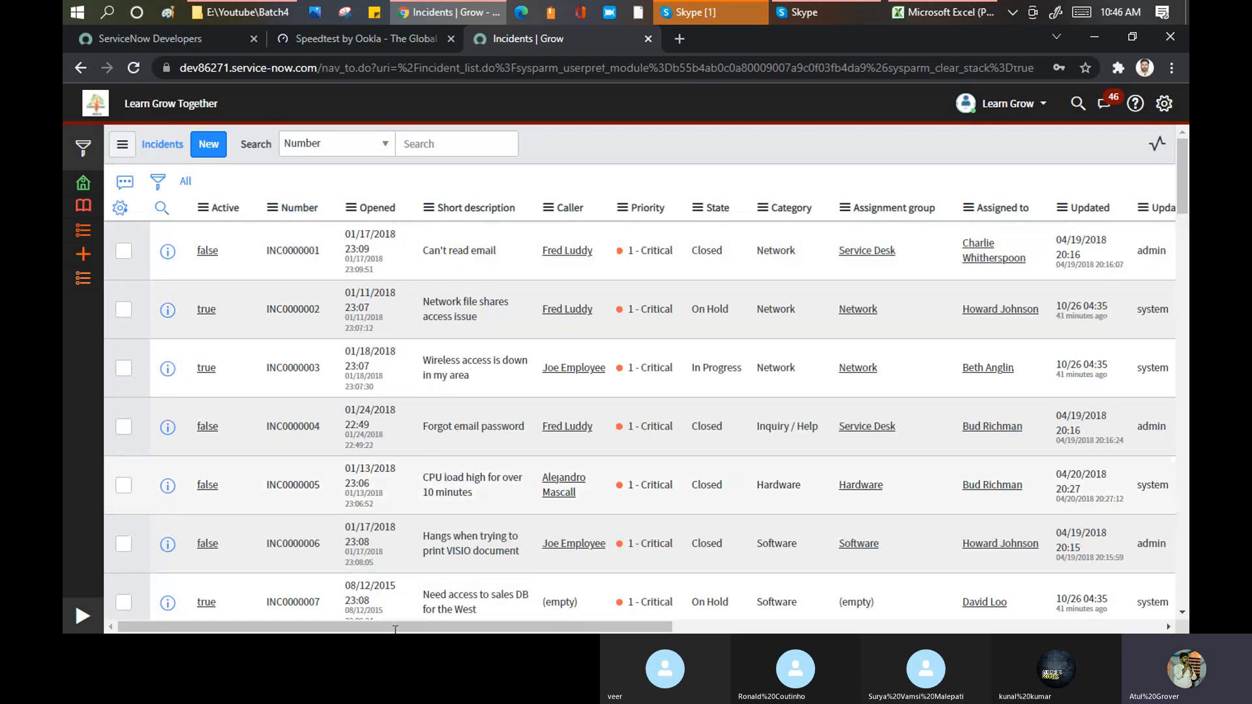
mouse_move(395, 628)
mouse_down()
mouse_move(721, 628)
mouse_move(905, 599)
mouse_move(661, 628)
mouse_move(398, 628)
mouse_up()
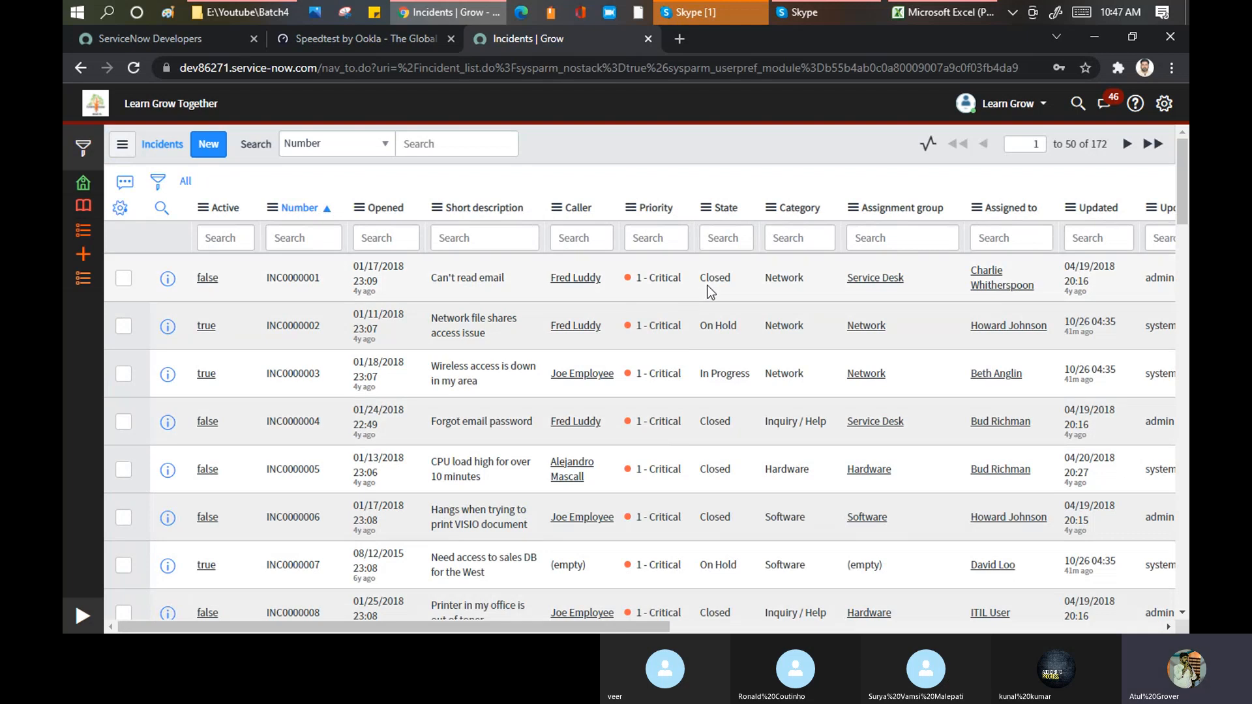
Step: Set the incident list to show 100 rows per page and check the page down to its last row
click(123, 146)
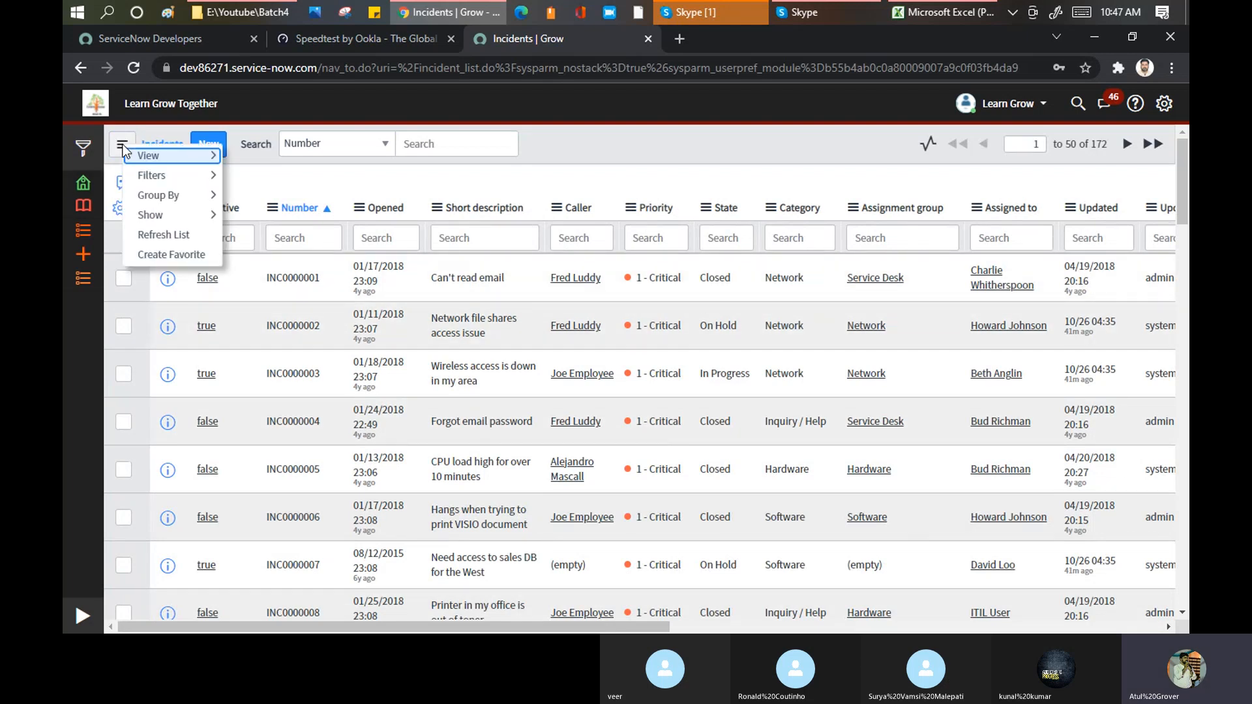
mouse_move(209, 187)
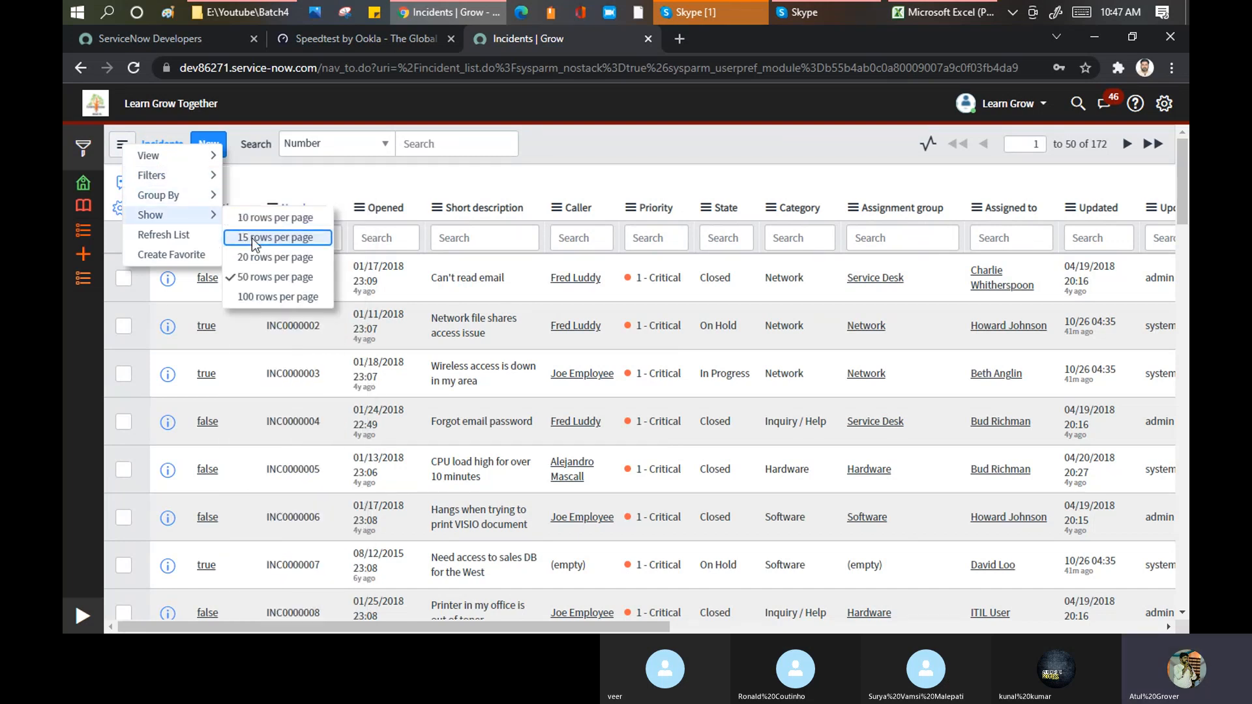
click(251, 296)
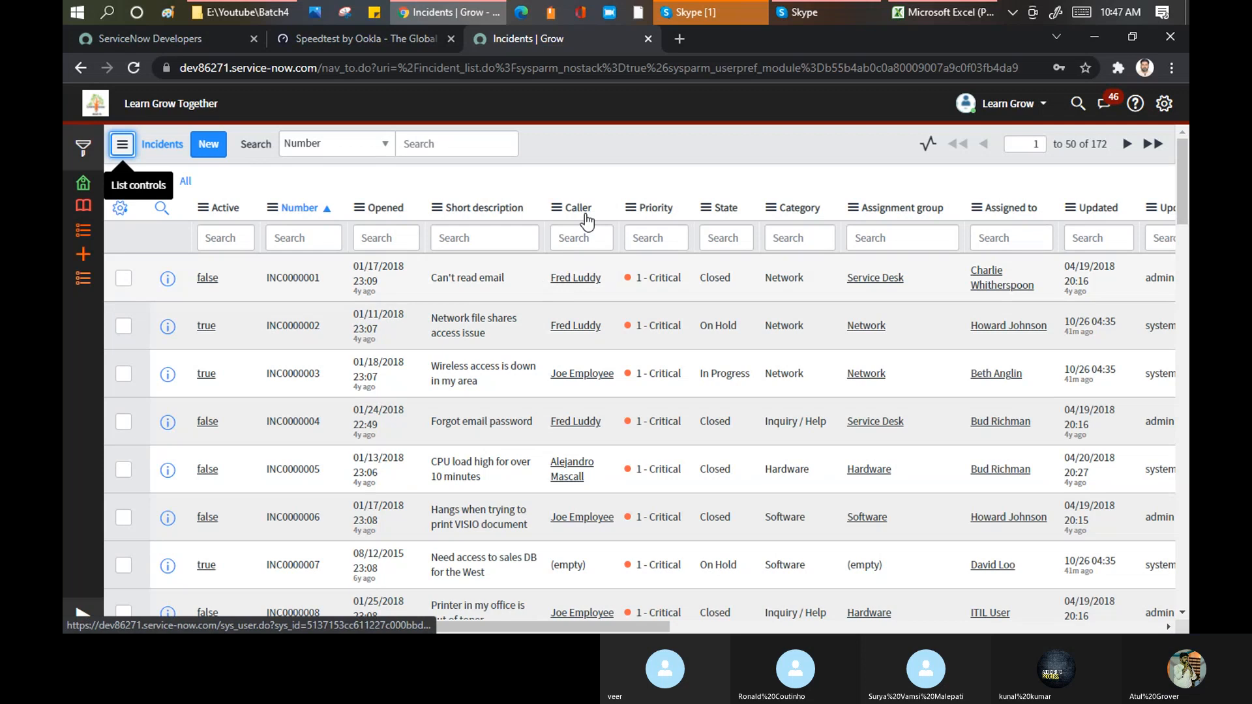
scroll(584, 260, down, 5)
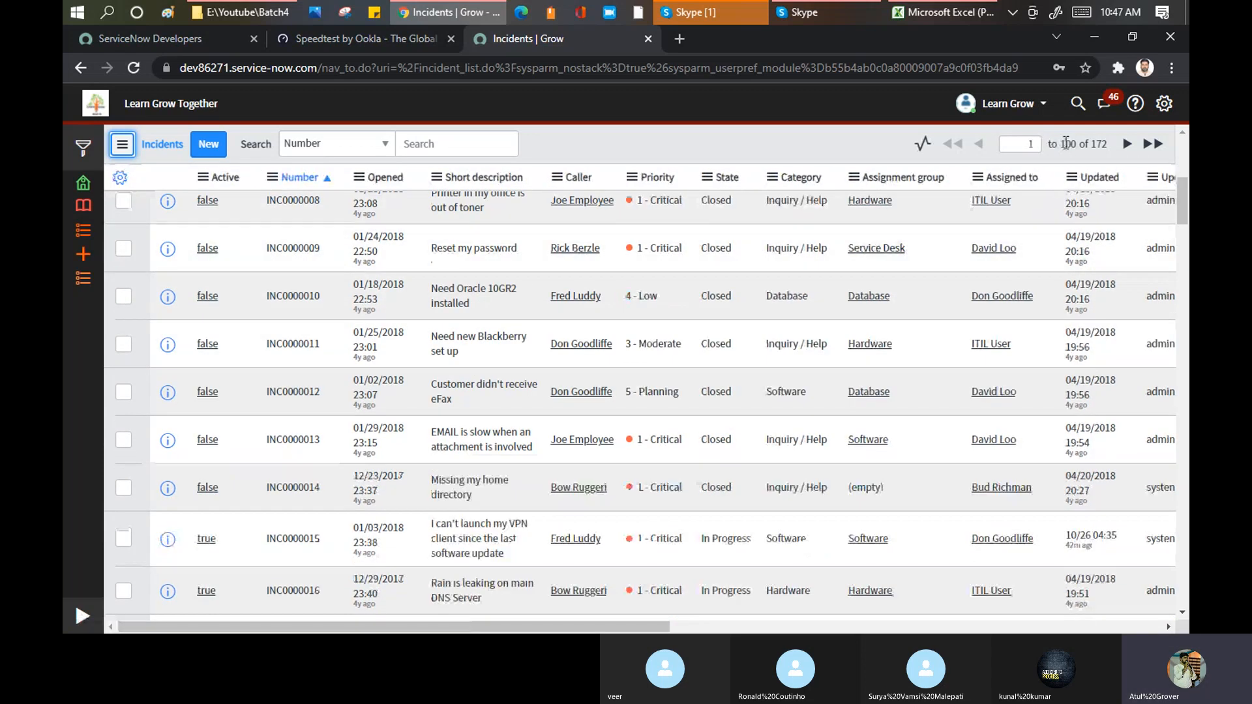
scroll(270, 450, down, 20)
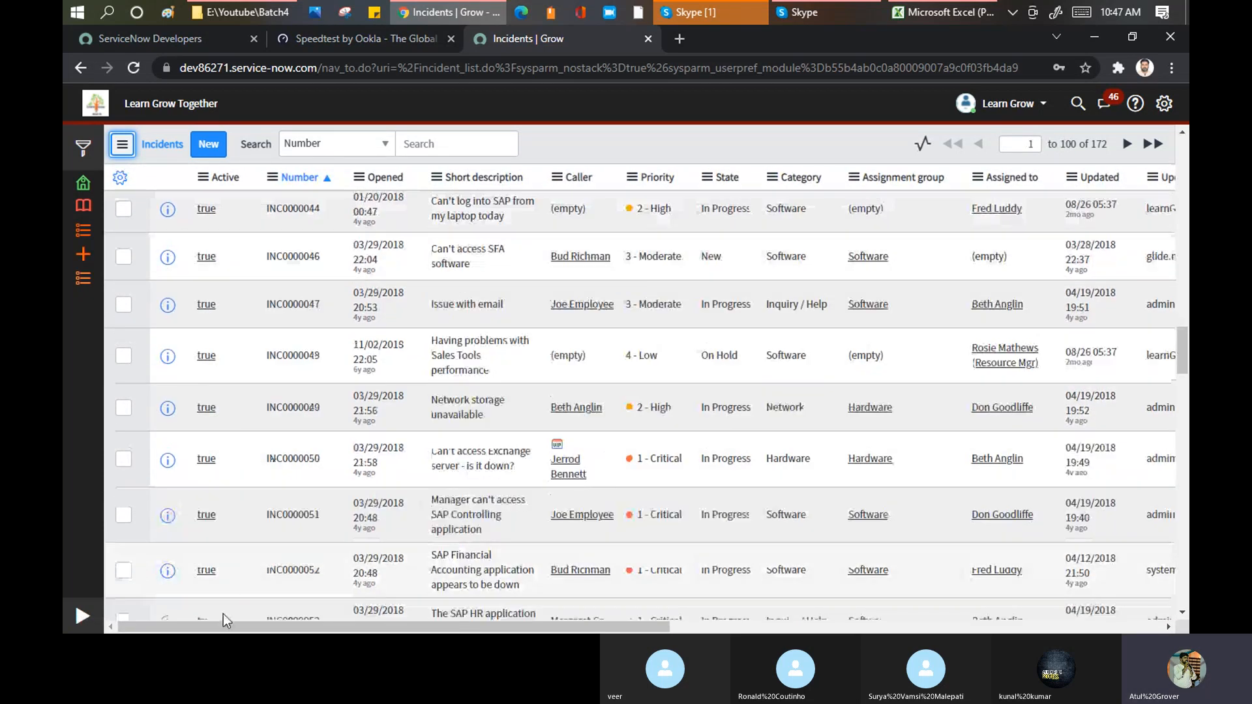
scroll(240, 573, down, 20)
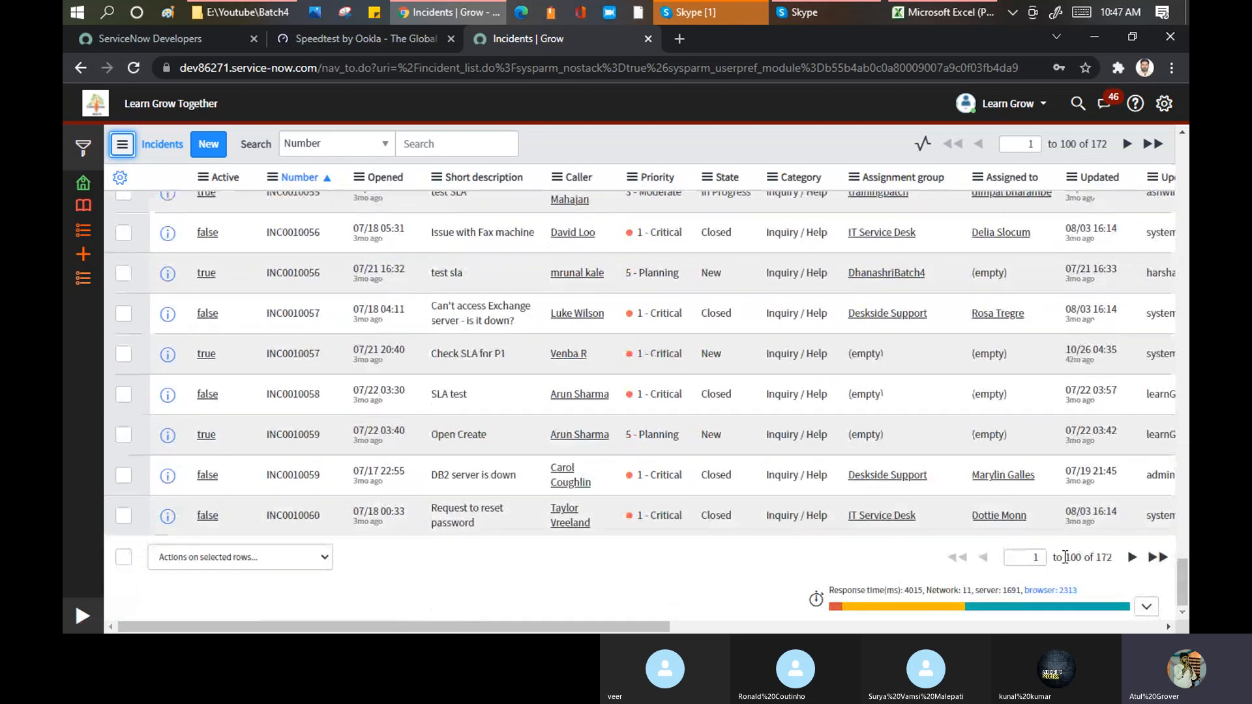
Step: Go to the next page of the incident list, check it down to the last row, and examine the response time information
click(1131, 560)
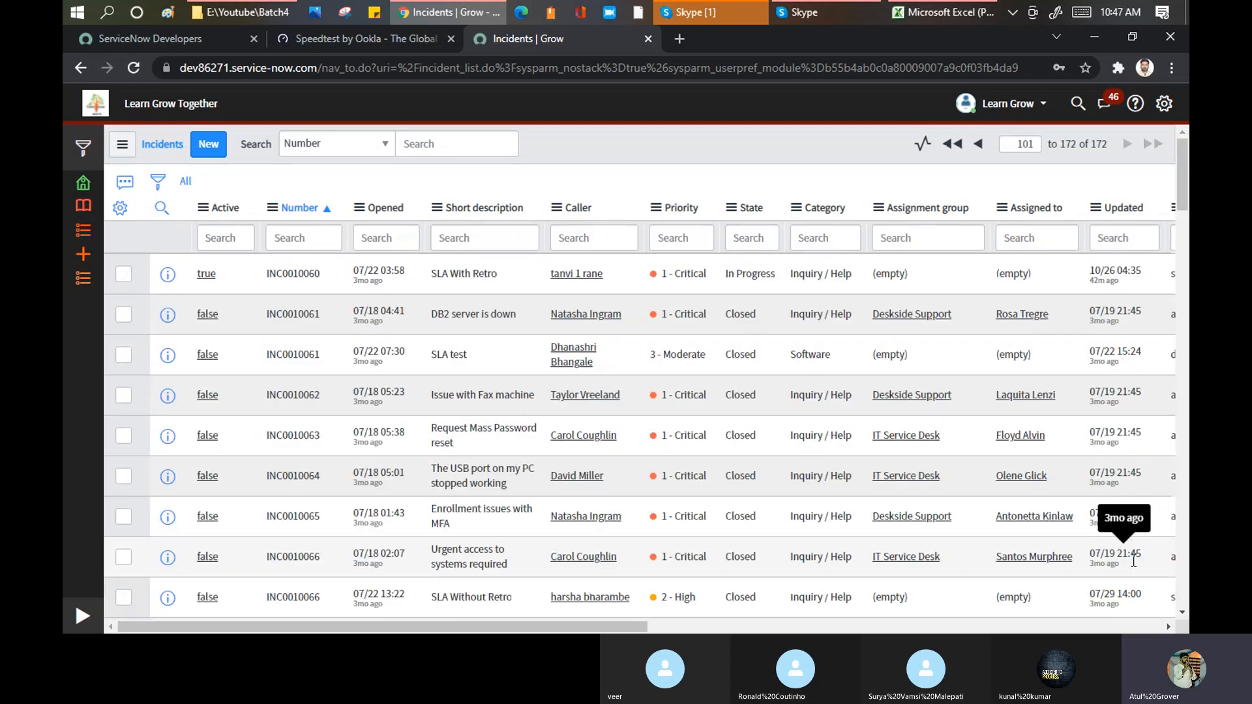
scroll(906, 287, down, 10)
scroll(906, 284, down, 20)
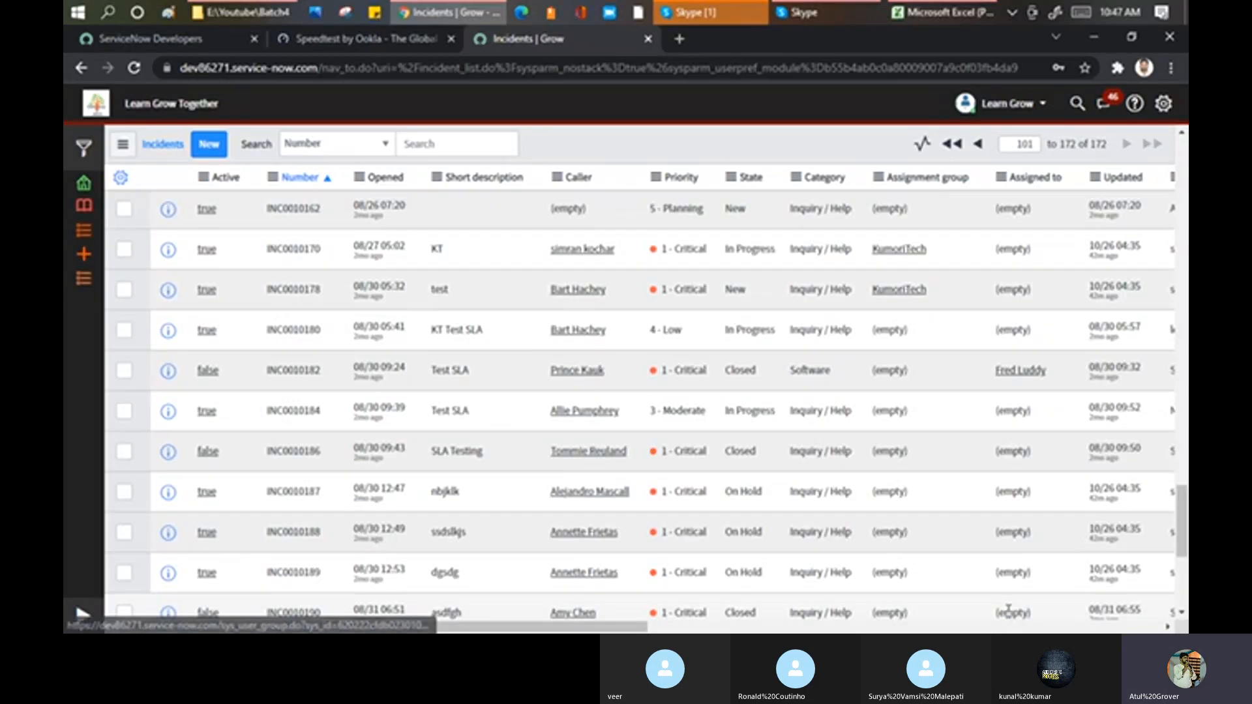
scroll(1020, 366, down, 5)
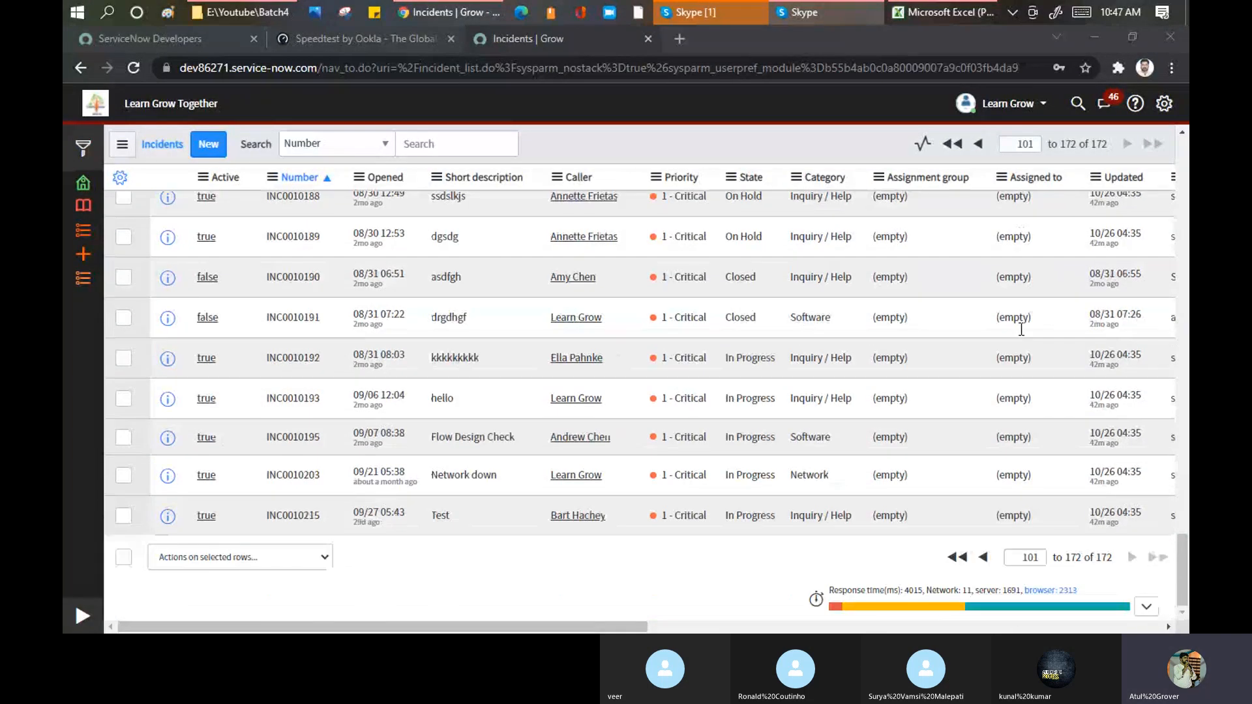
click(816, 598)
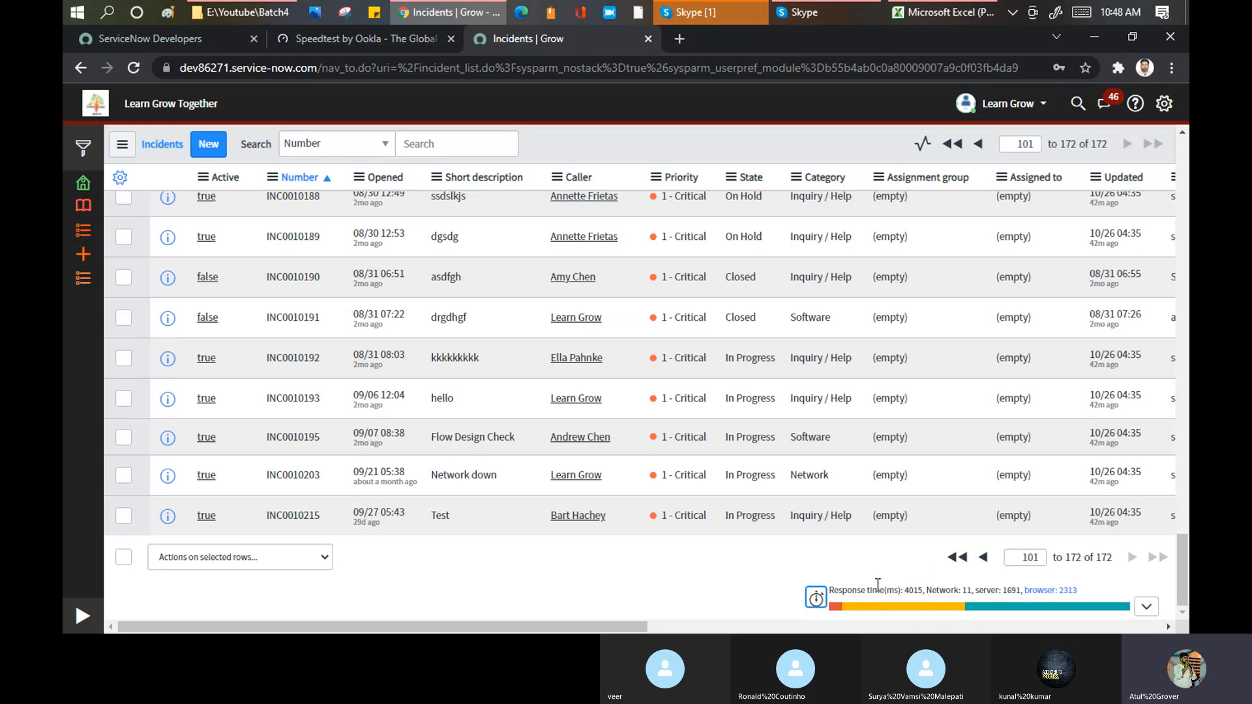
mouse_move(1068, 609)
scroll(575, 589, up, 15)
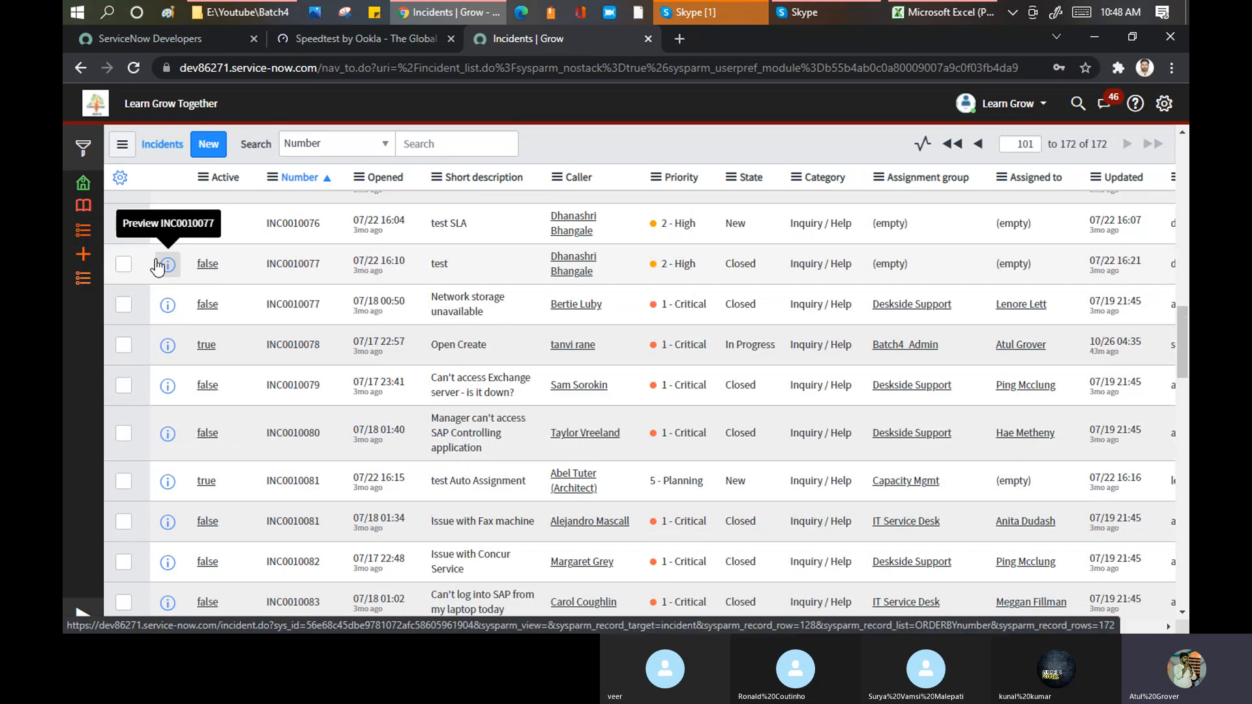
Step: Open the homepage from the favorites, dismiss the dashboard suggestion, and look through all of its widgets
click(81, 183)
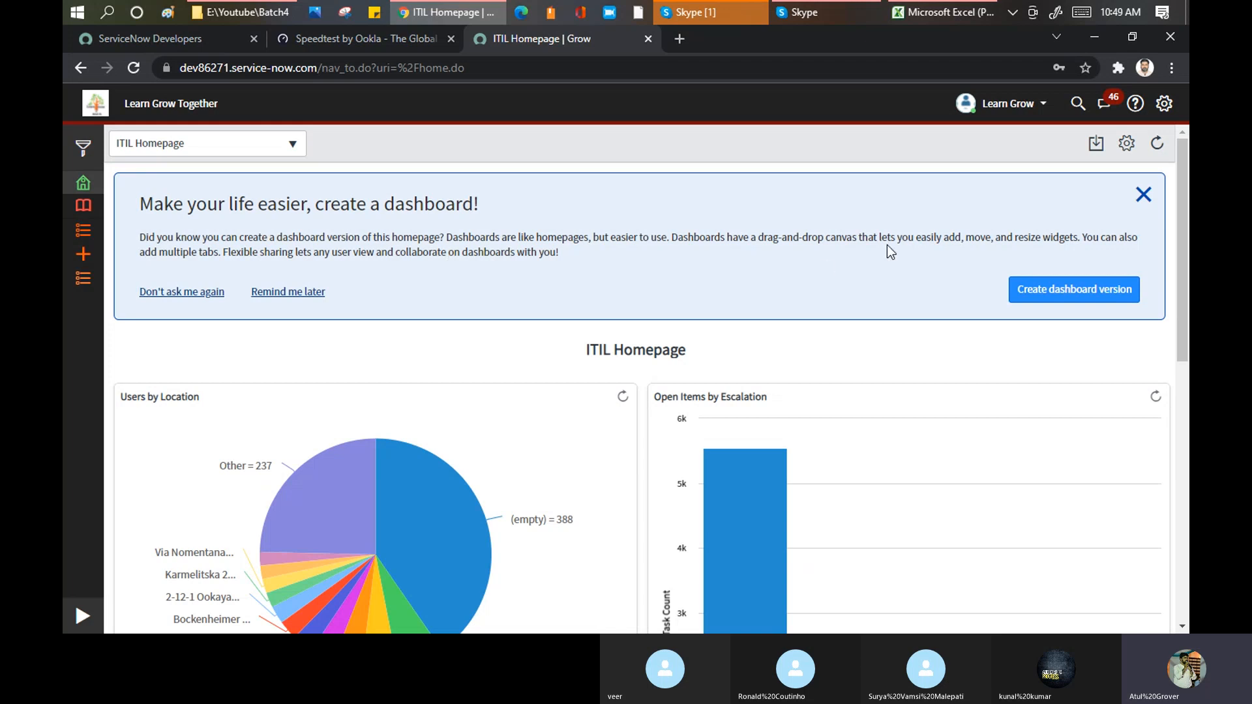
click(1142, 195)
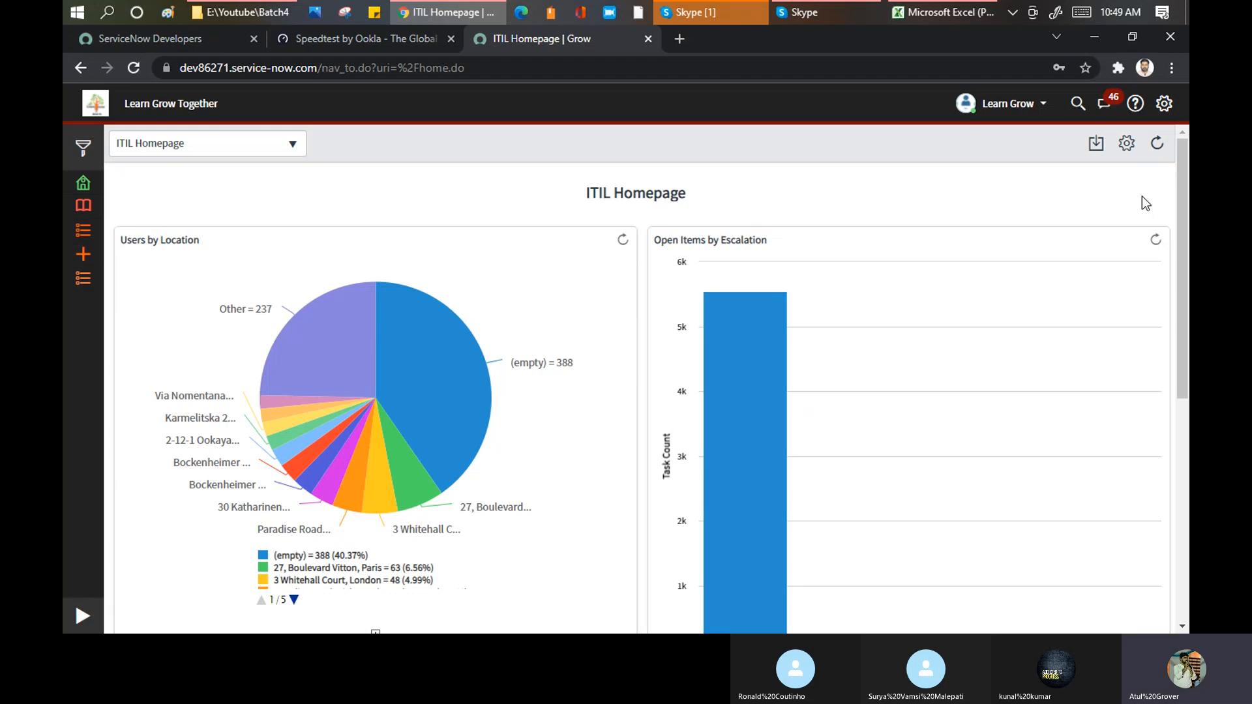
mouse_move(438, 279)
scroll(561, 274, down, 6)
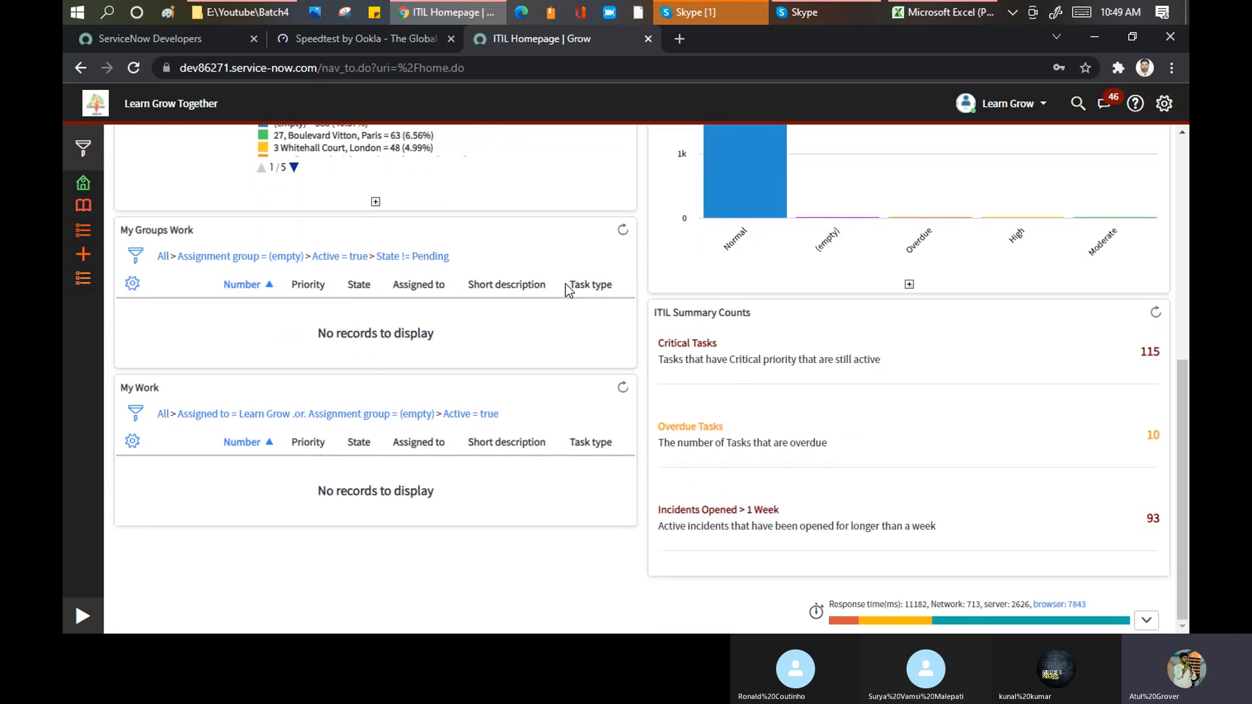
scroll(566, 283, up, 7)
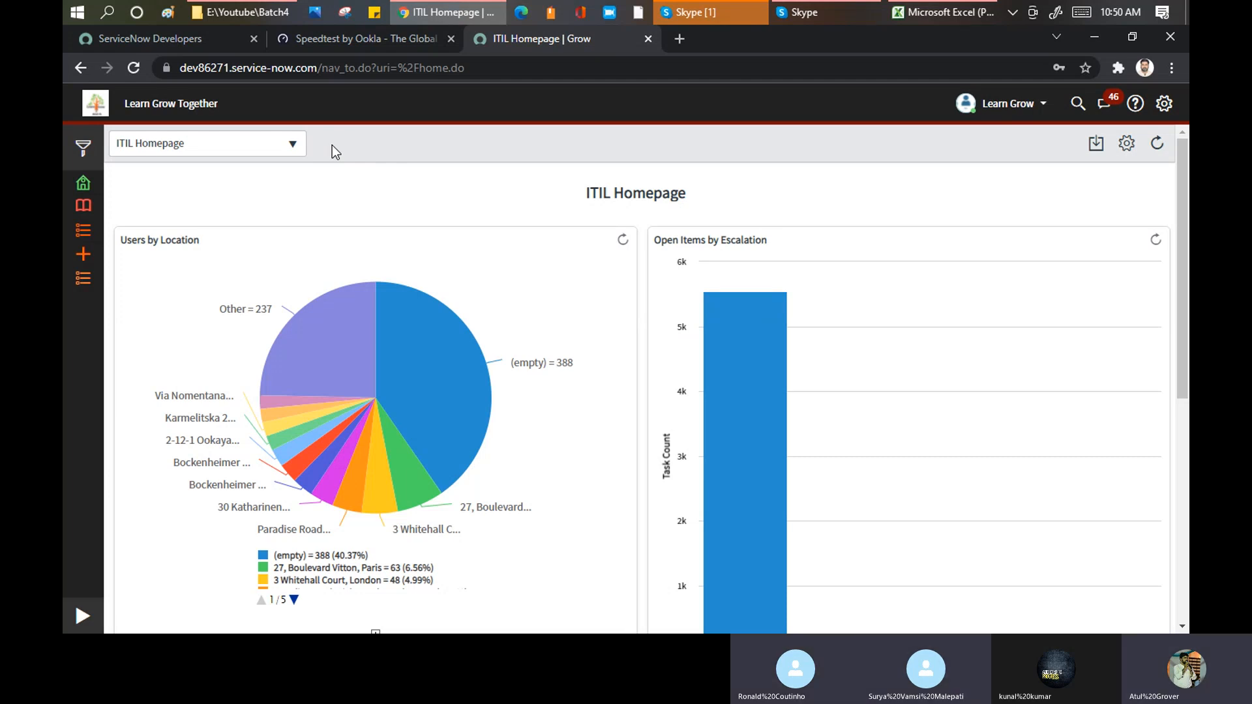
Step: Examine the list of available homepages and the ITIL Homepage's settings, including its refresh interval options
click(294, 144)
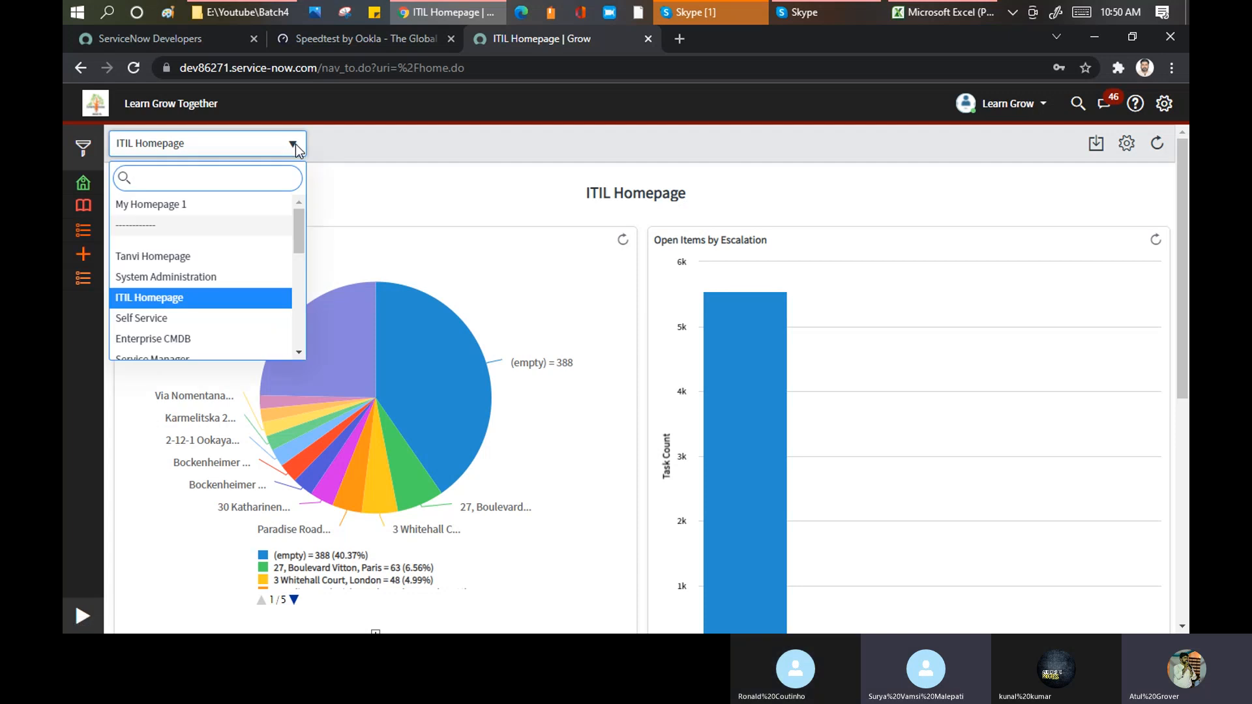
mouse_move(297, 220)
mouse_down()
mouse_move(291, 326)
mouse_move(296, 203)
mouse_up()
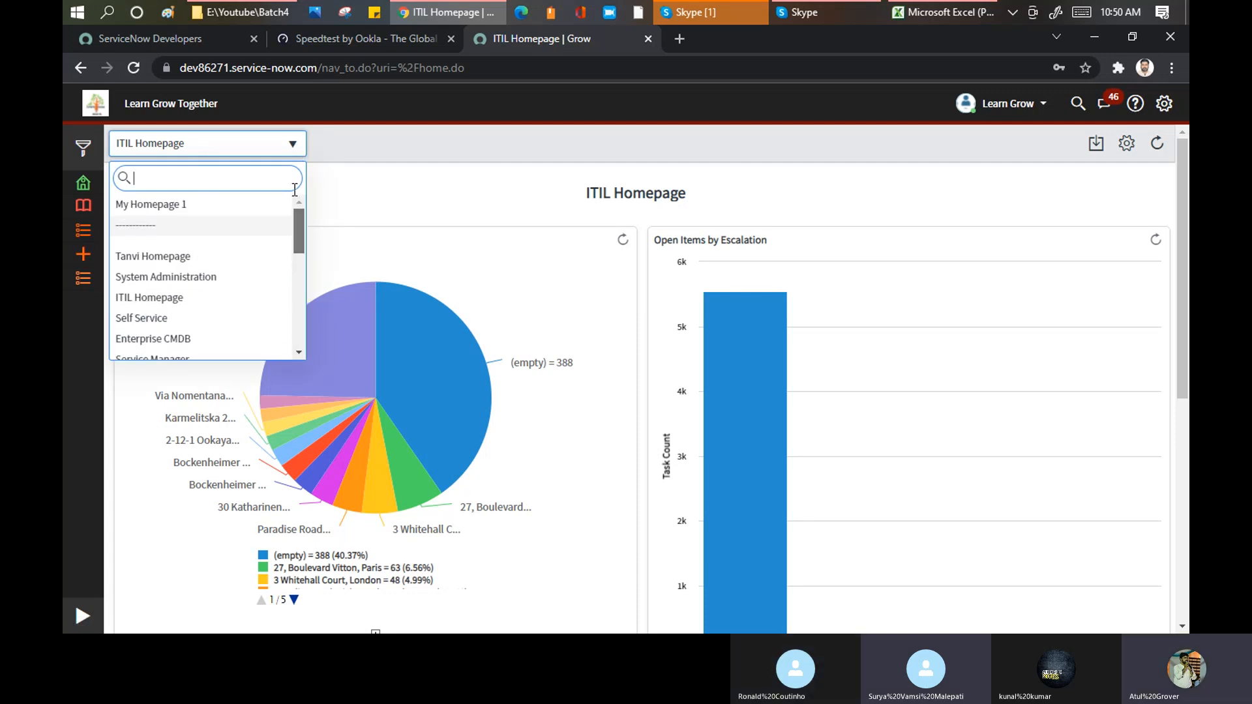
click(362, 144)
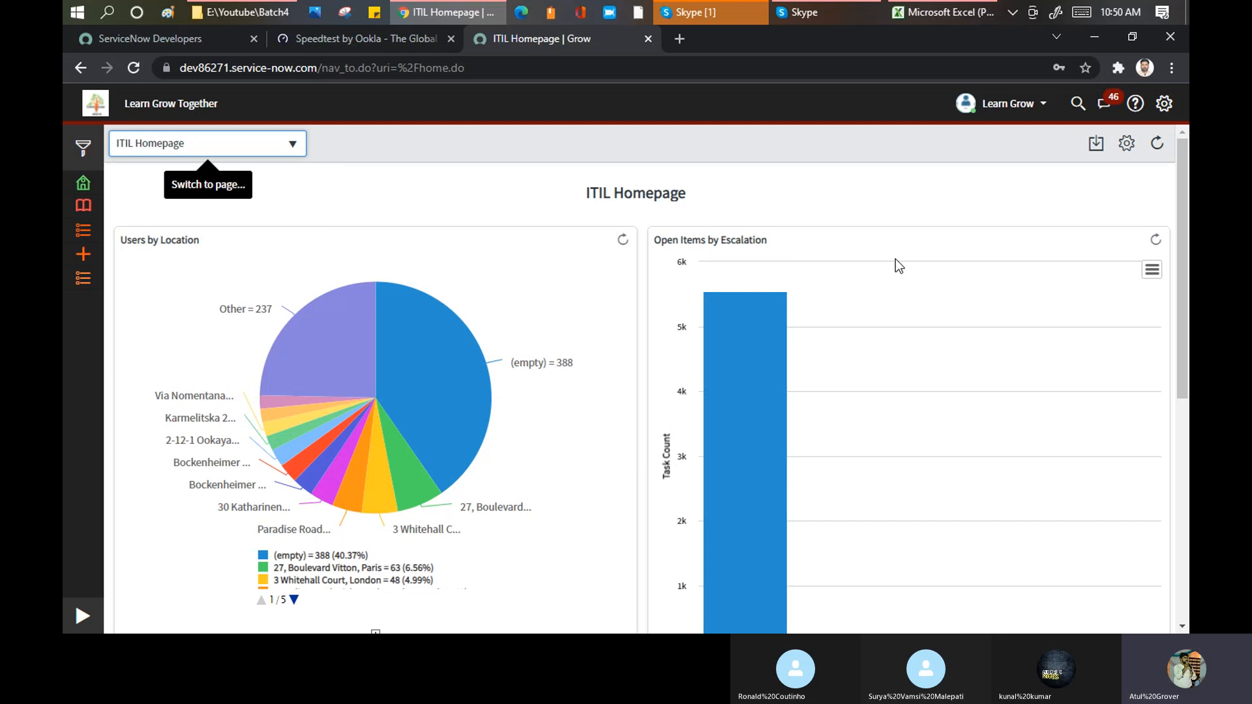
click(1132, 148)
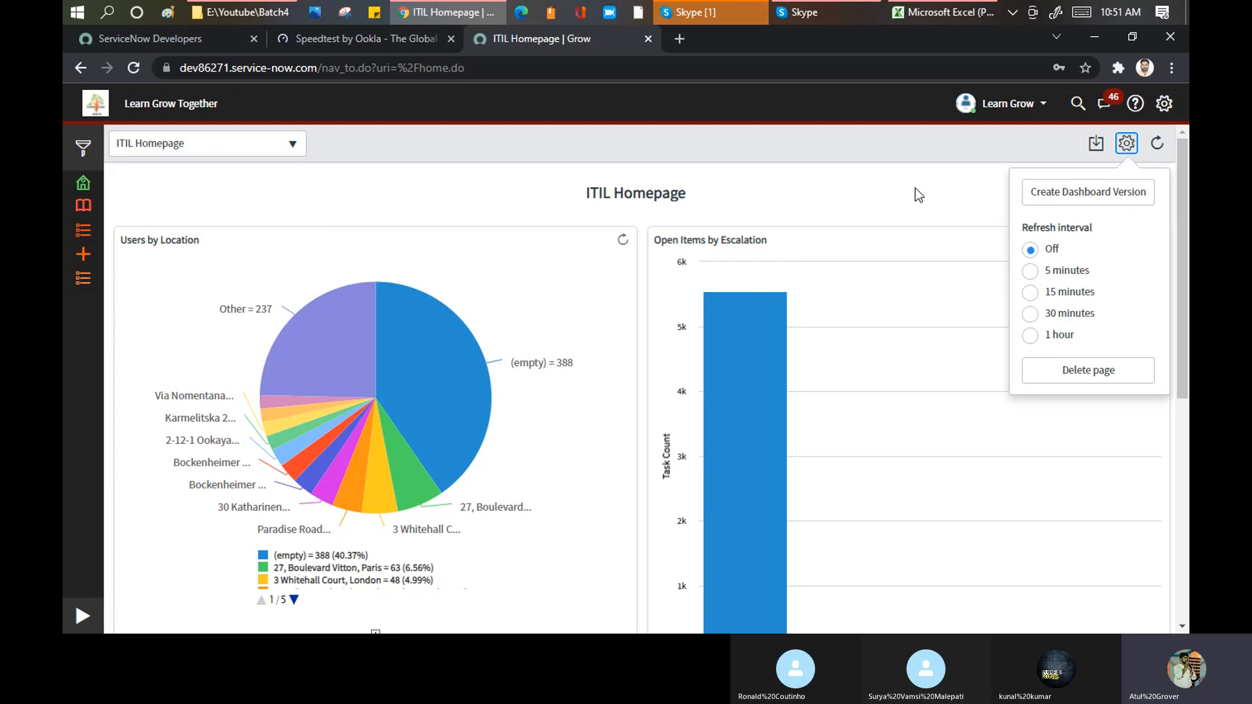
click(940, 169)
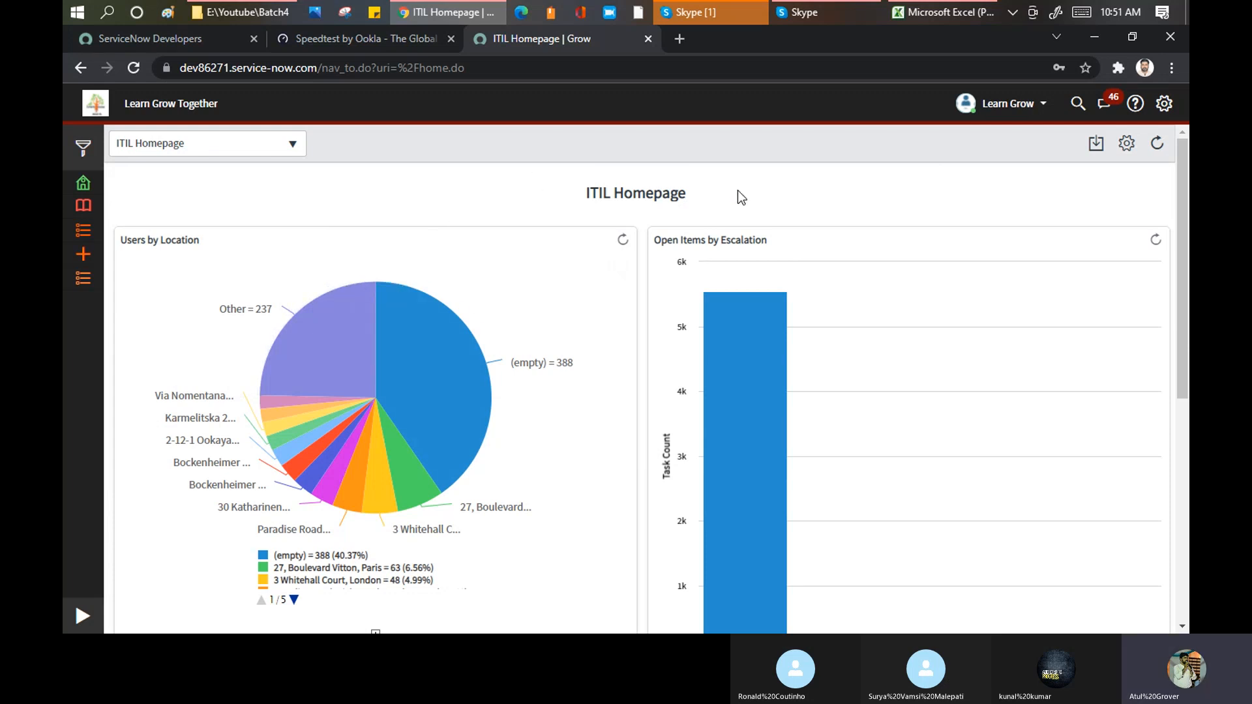
Step: Open the system settings and review the Accessibility, Lists, Forms and Notifications sections before returning to General
click(1163, 105)
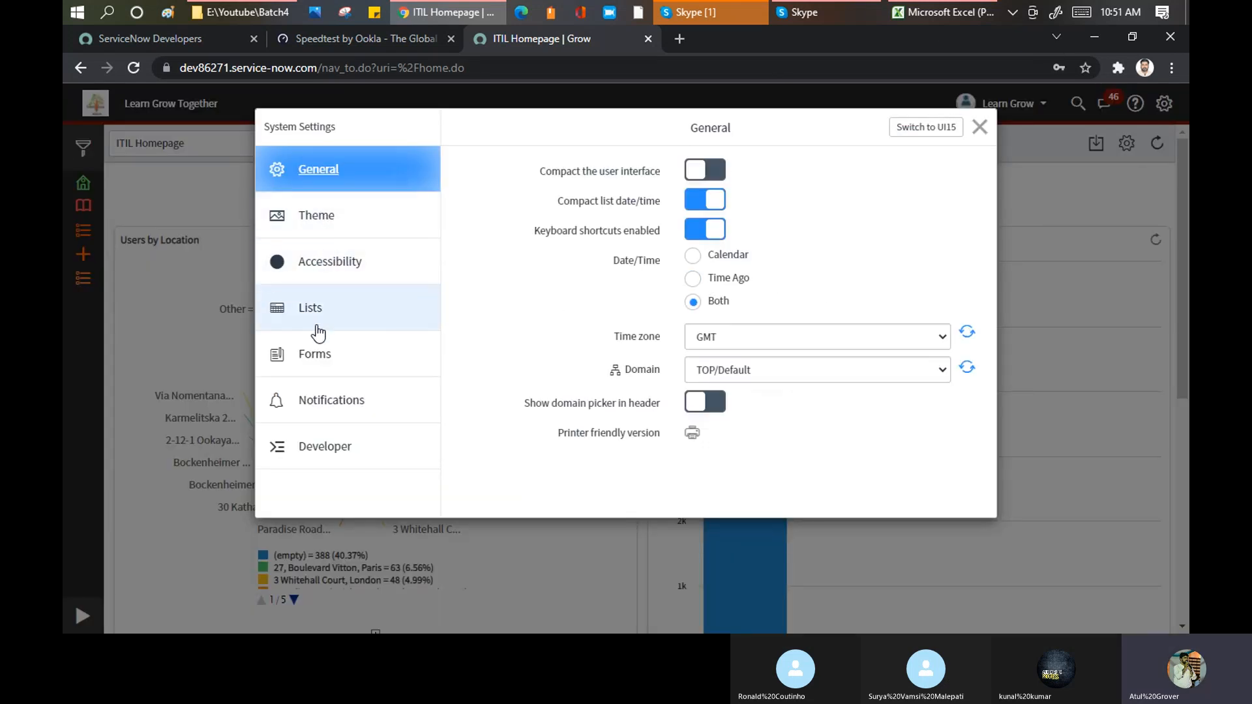
click(321, 259)
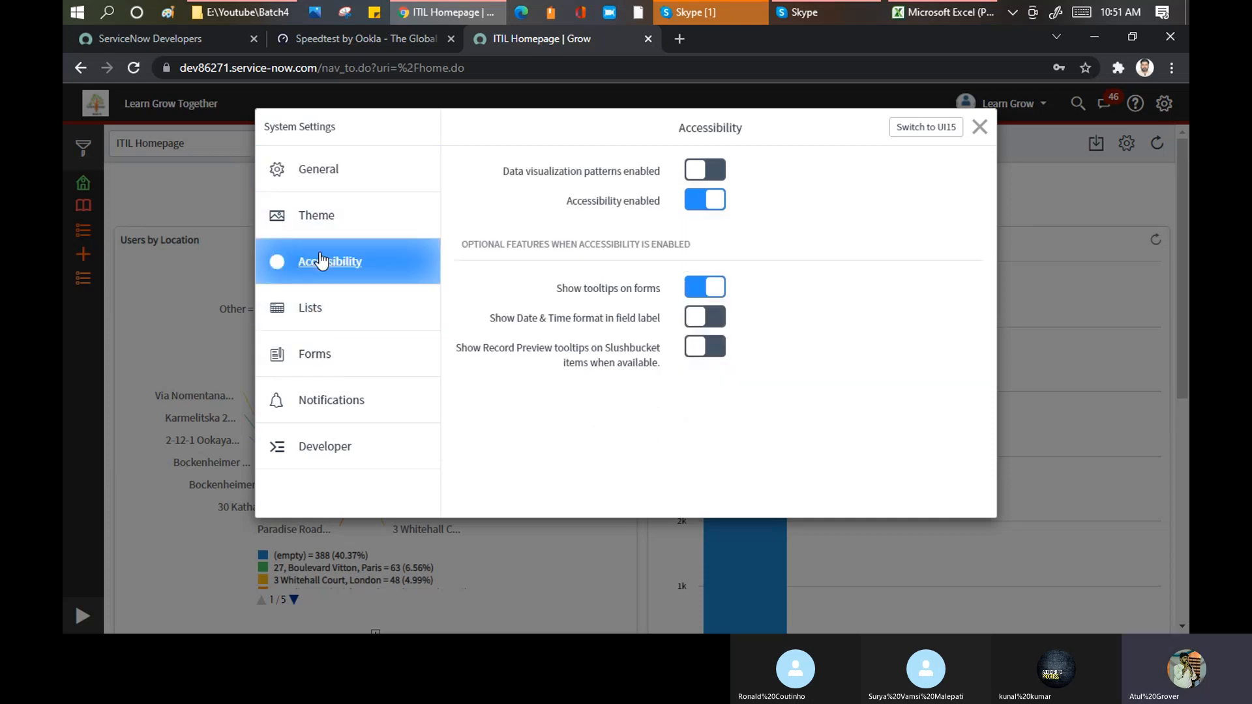
click(319, 312)
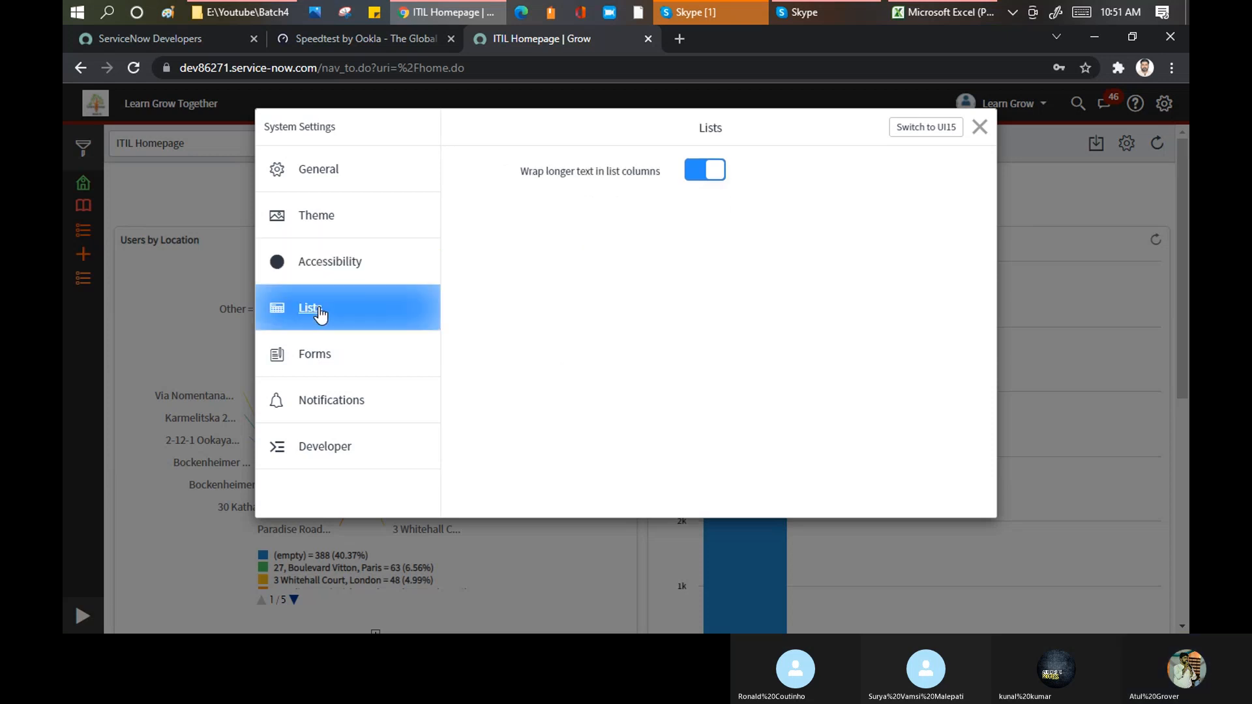
click(324, 358)
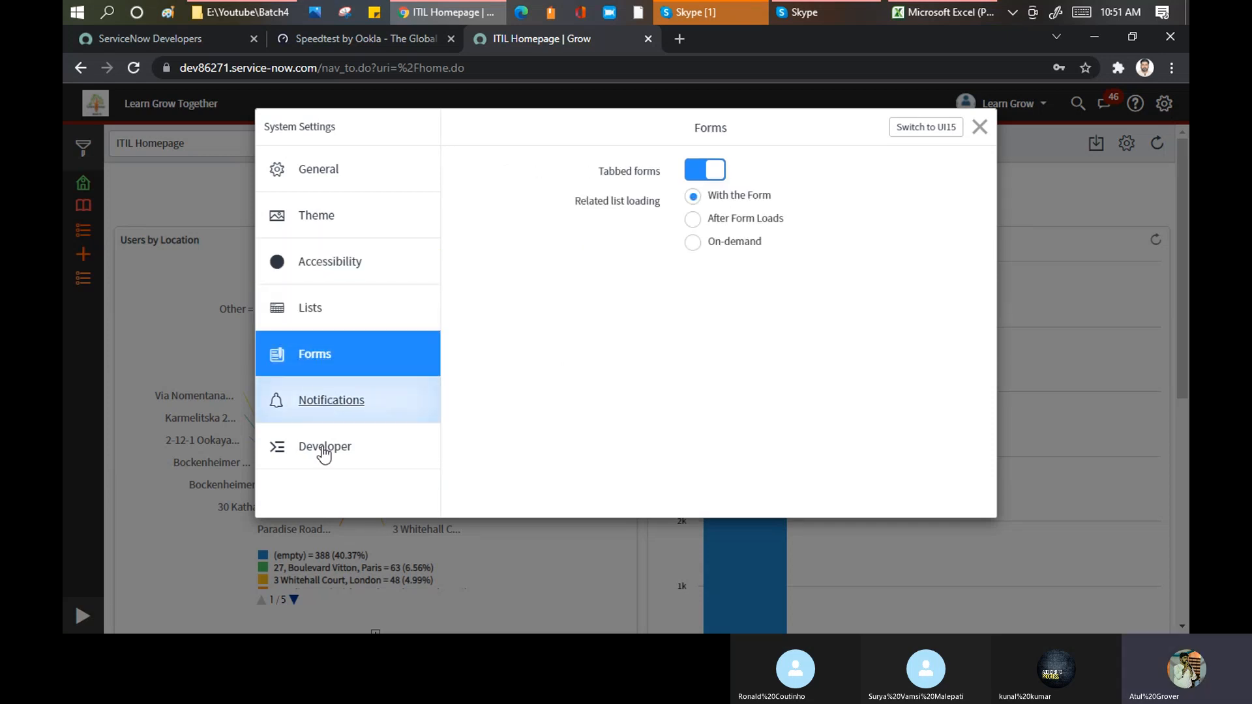
click(322, 400)
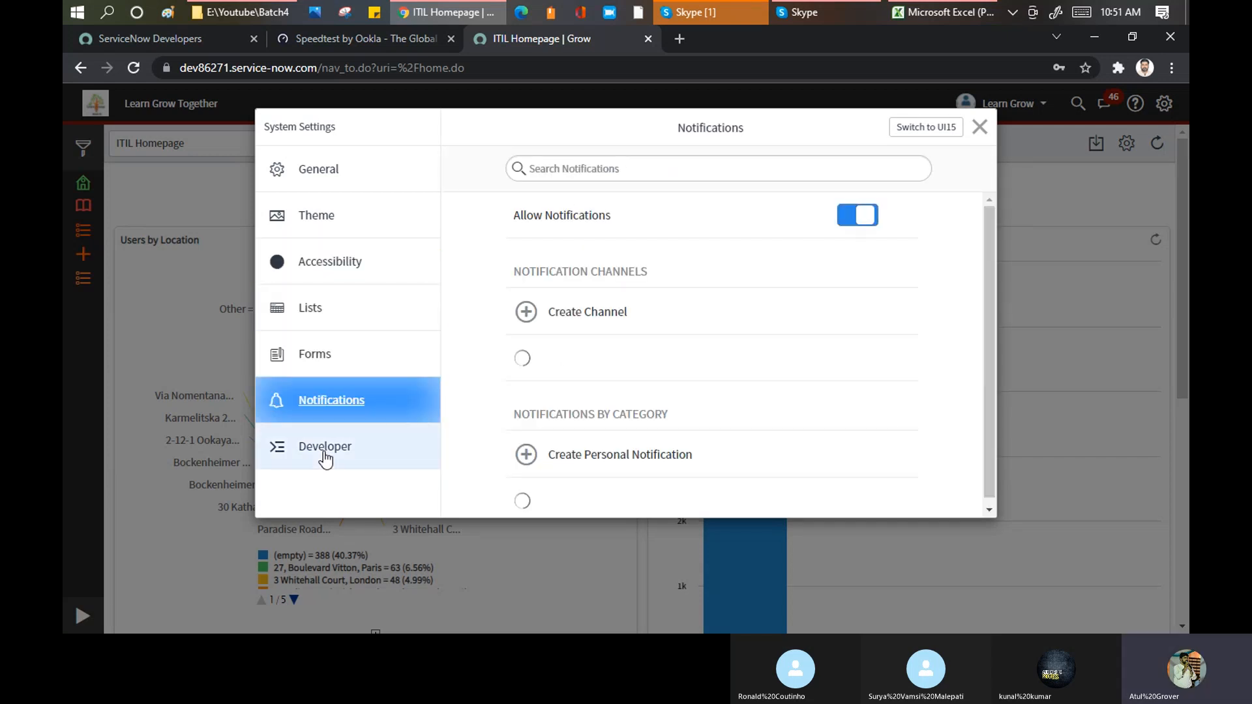
click(322, 181)
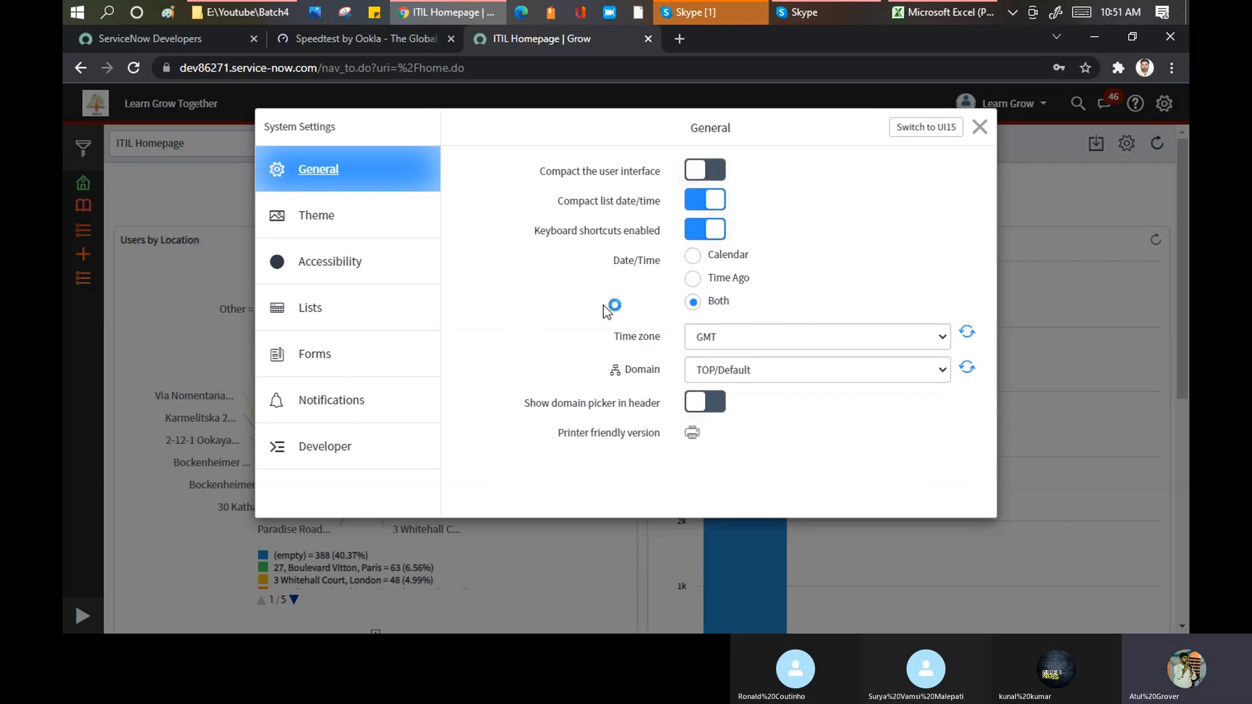
Step: Try the Calendar, Time Ago and Both options for Date/Time, and switch the compact user interface on and back off
mouse_move(650, 222)
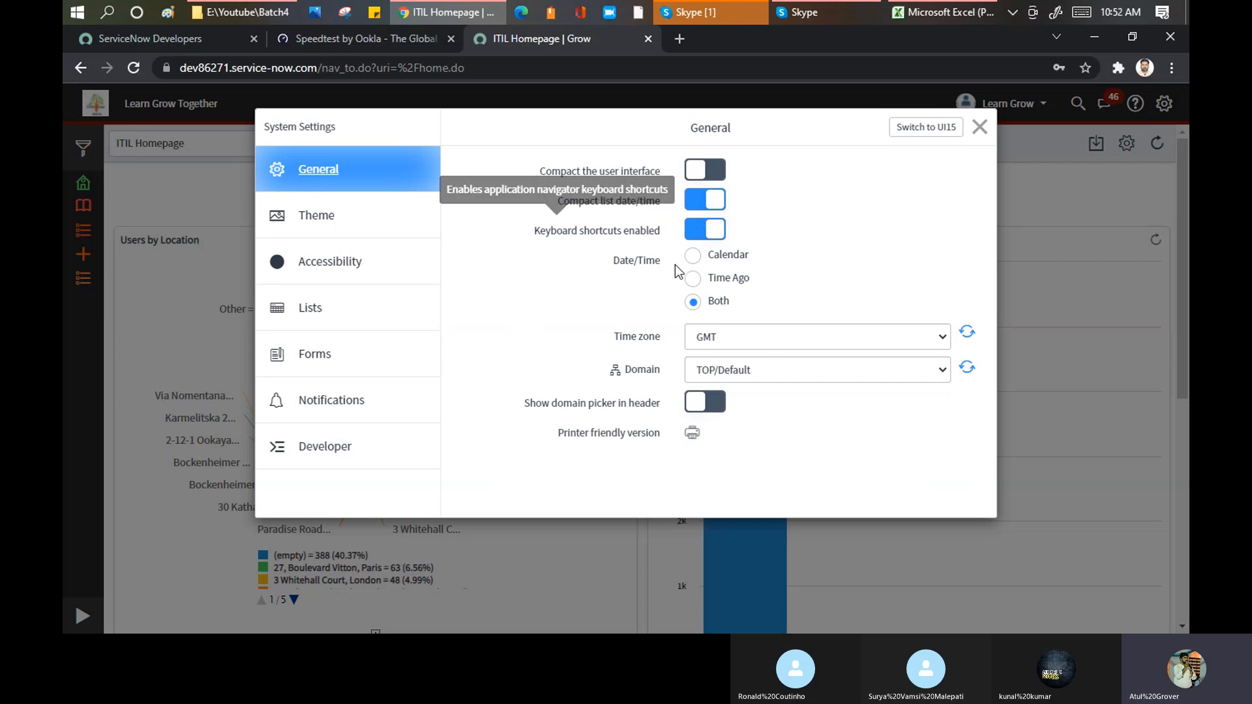
click(693, 255)
click(693, 279)
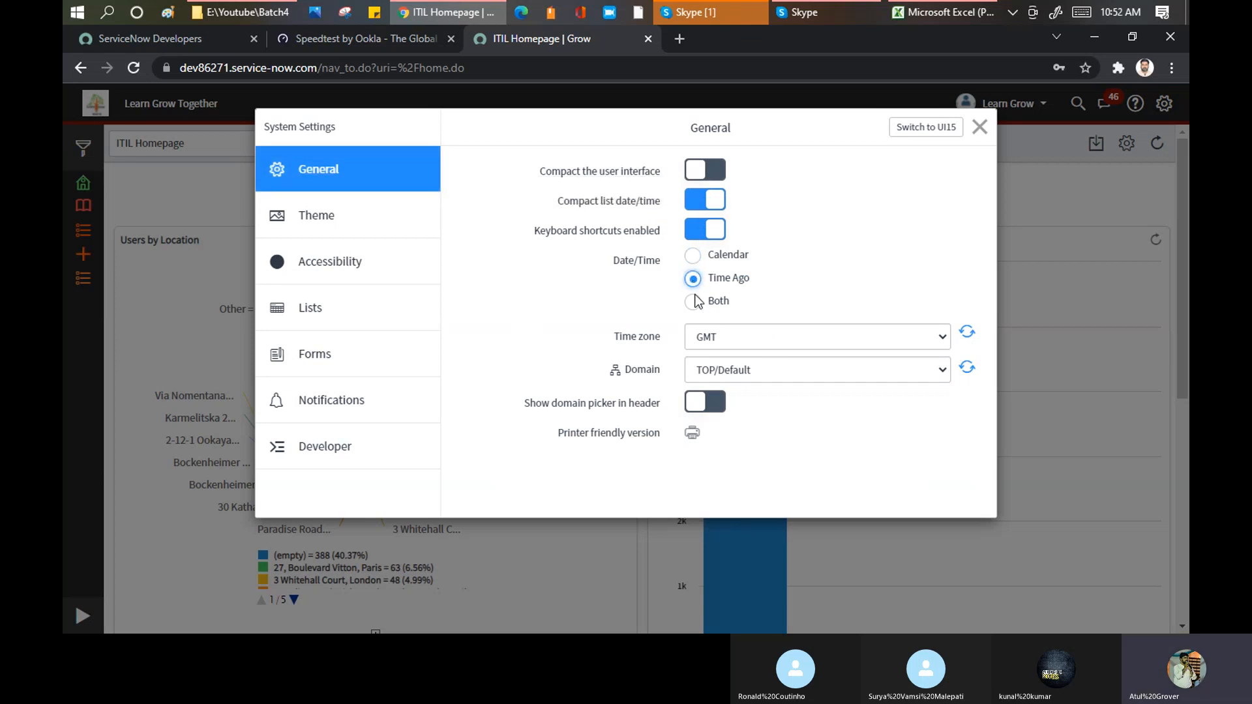
click(693, 301)
click(696, 198)
click(719, 195)
click(716, 168)
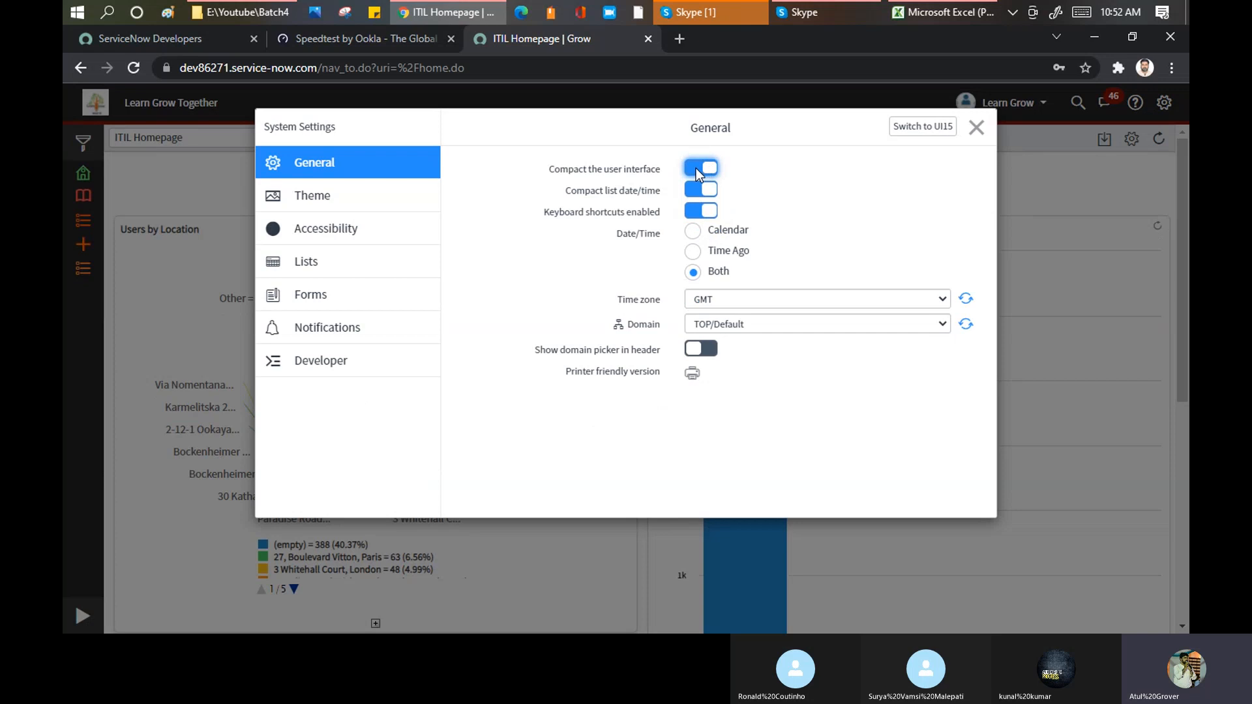
click(695, 168)
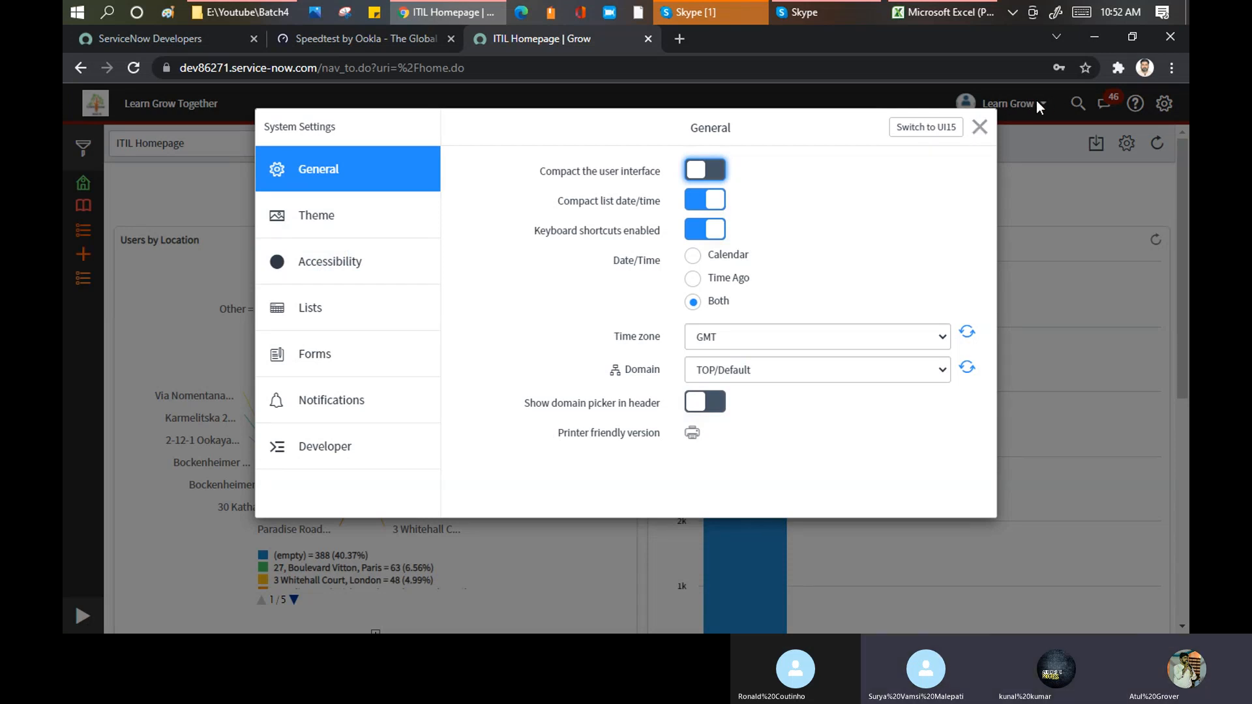
Step: View the themes and domain choices, and save general settings with Date/Time set to Calendar and the compact user interface turned on
click(316, 214)
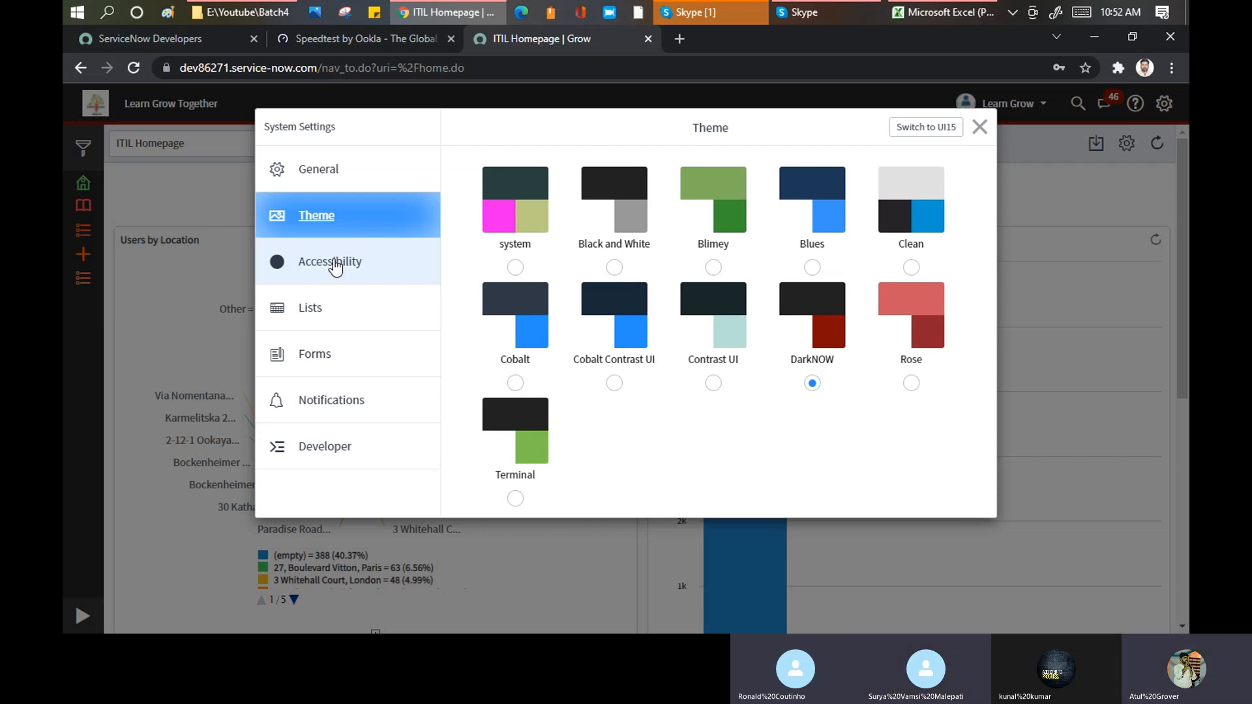
click(311, 176)
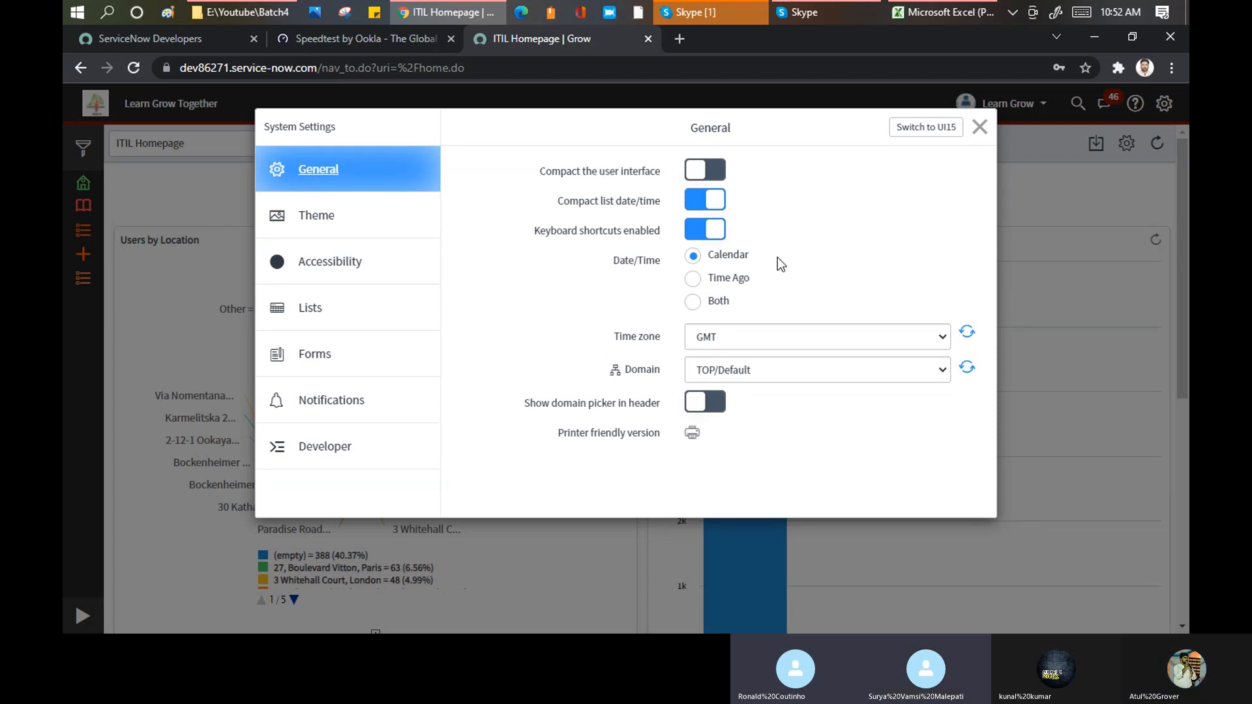
click(790, 369)
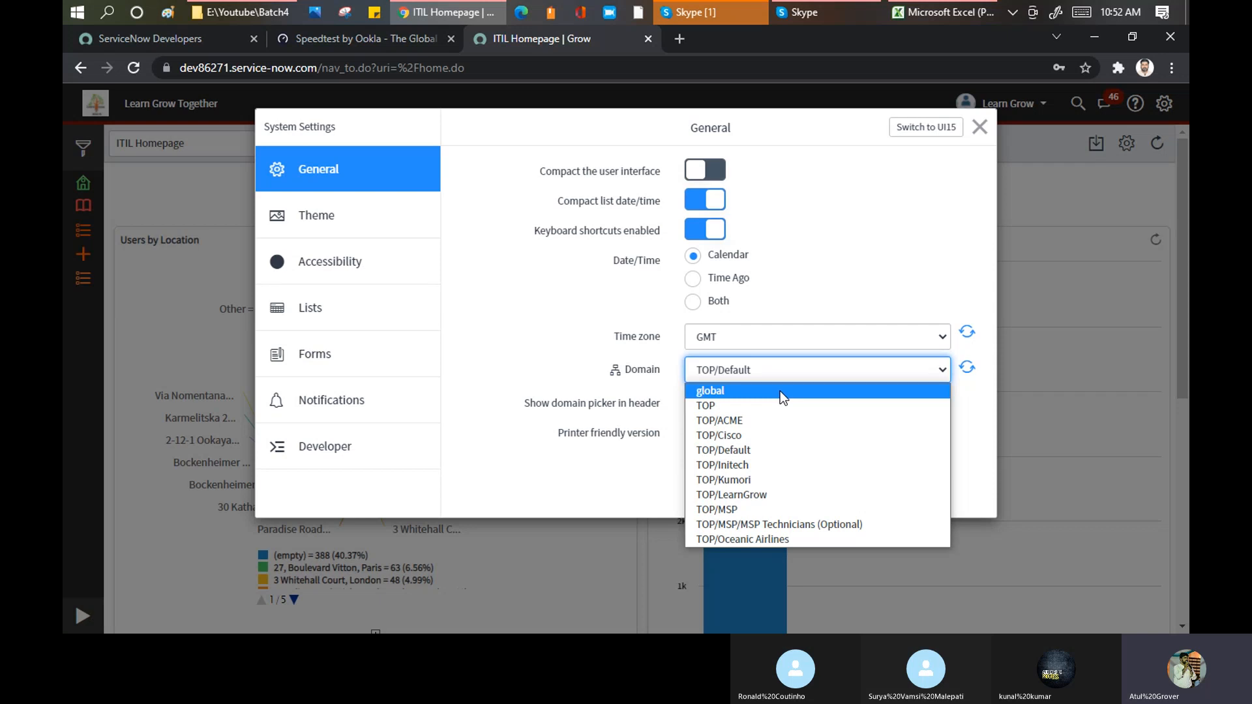
click(844, 228)
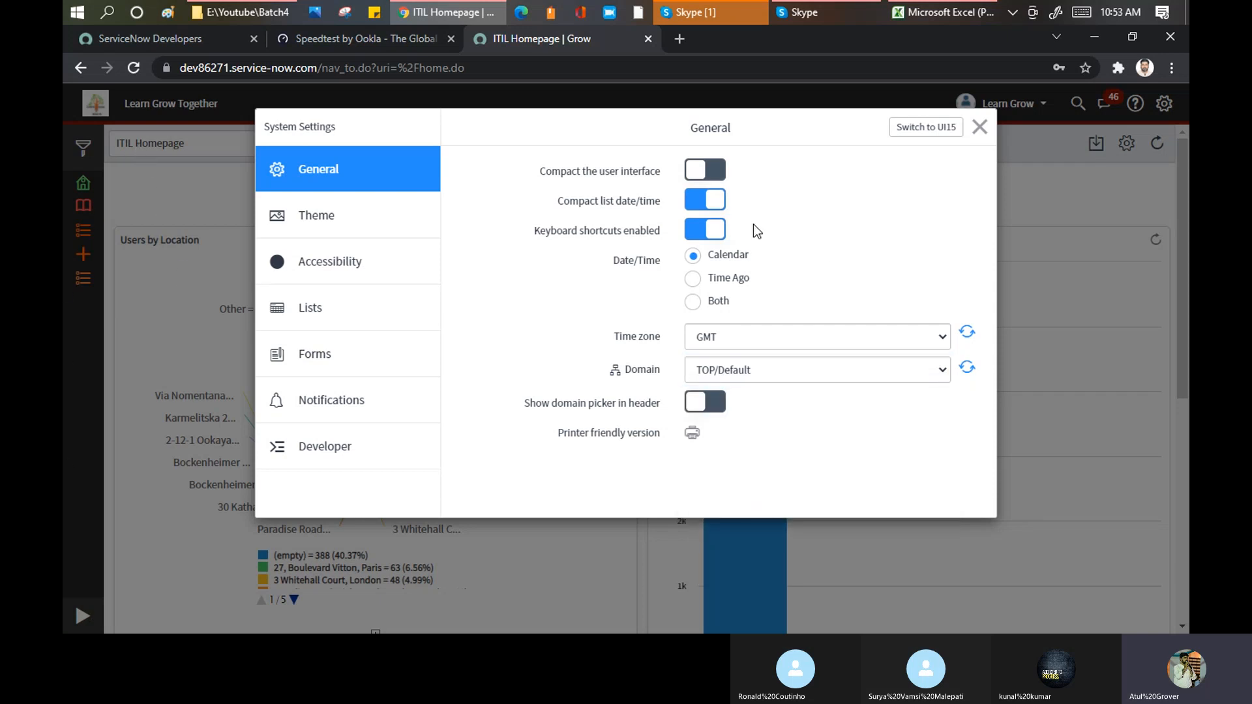
click(722, 168)
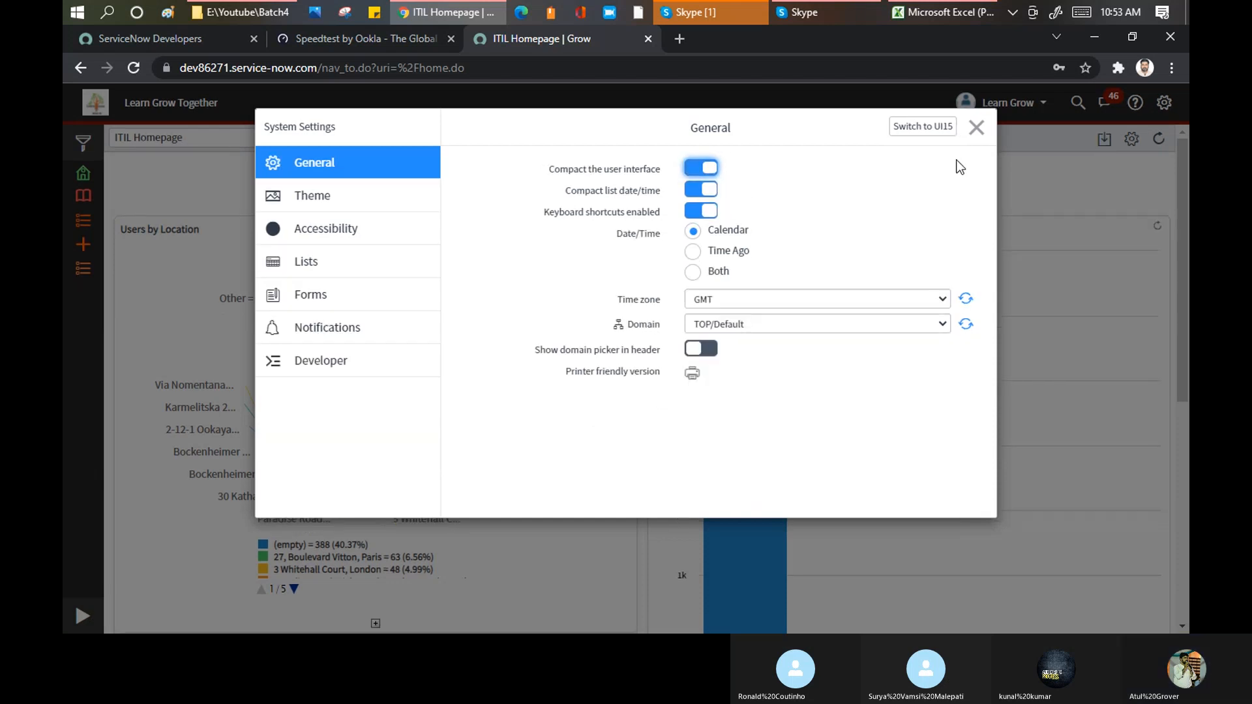
click(979, 126)
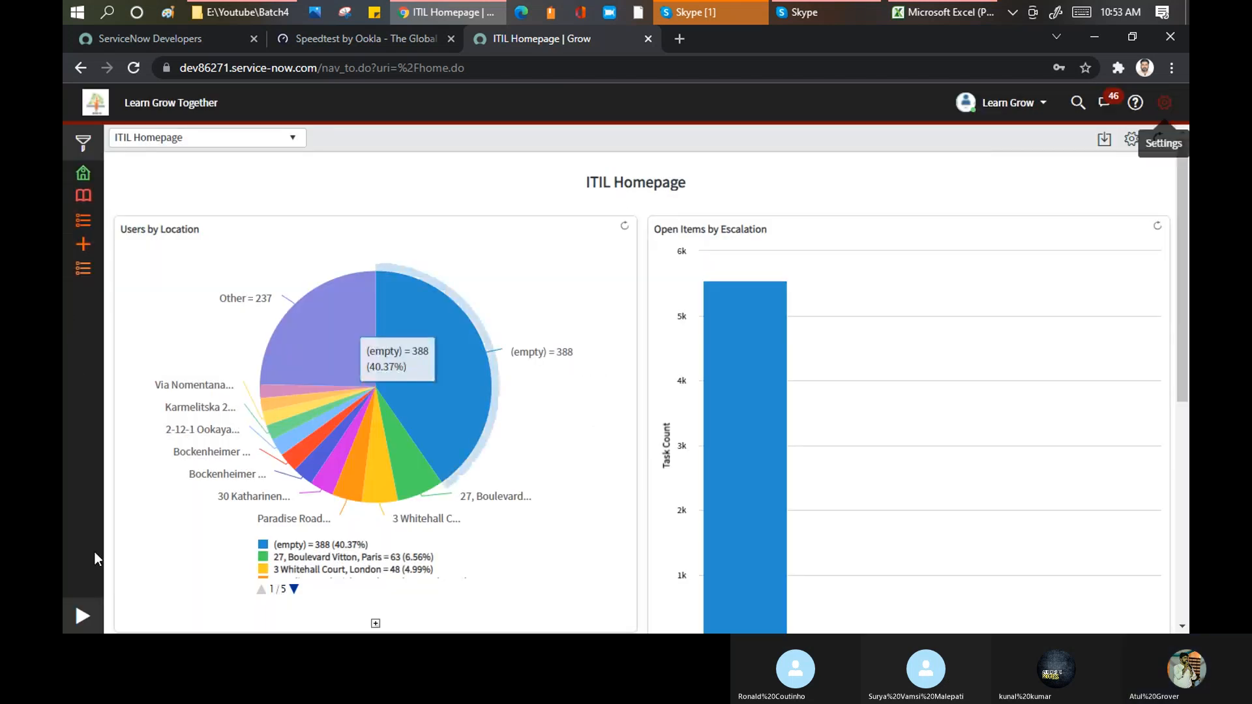
Step: Recheck the general settings, open the Incident - All list from the favorites, and collapse the navigator to view the list in full
click(82, 615)
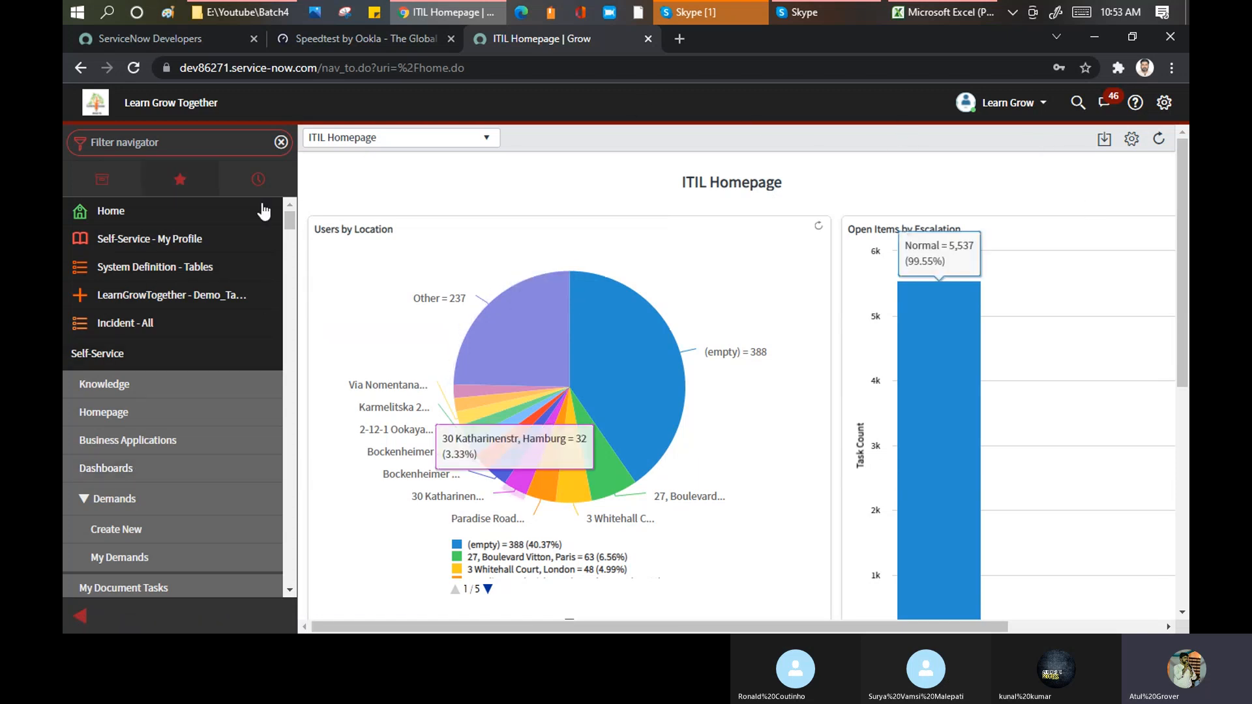
click(1163, 102)
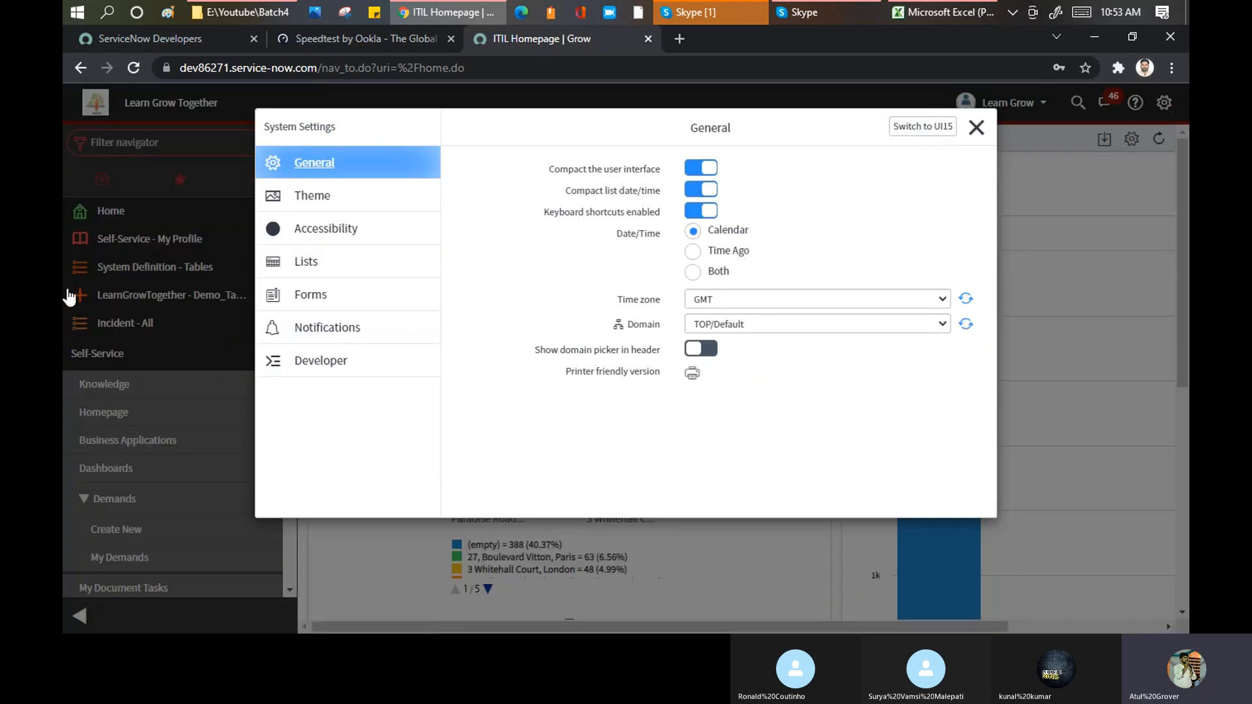
click(976, 127)
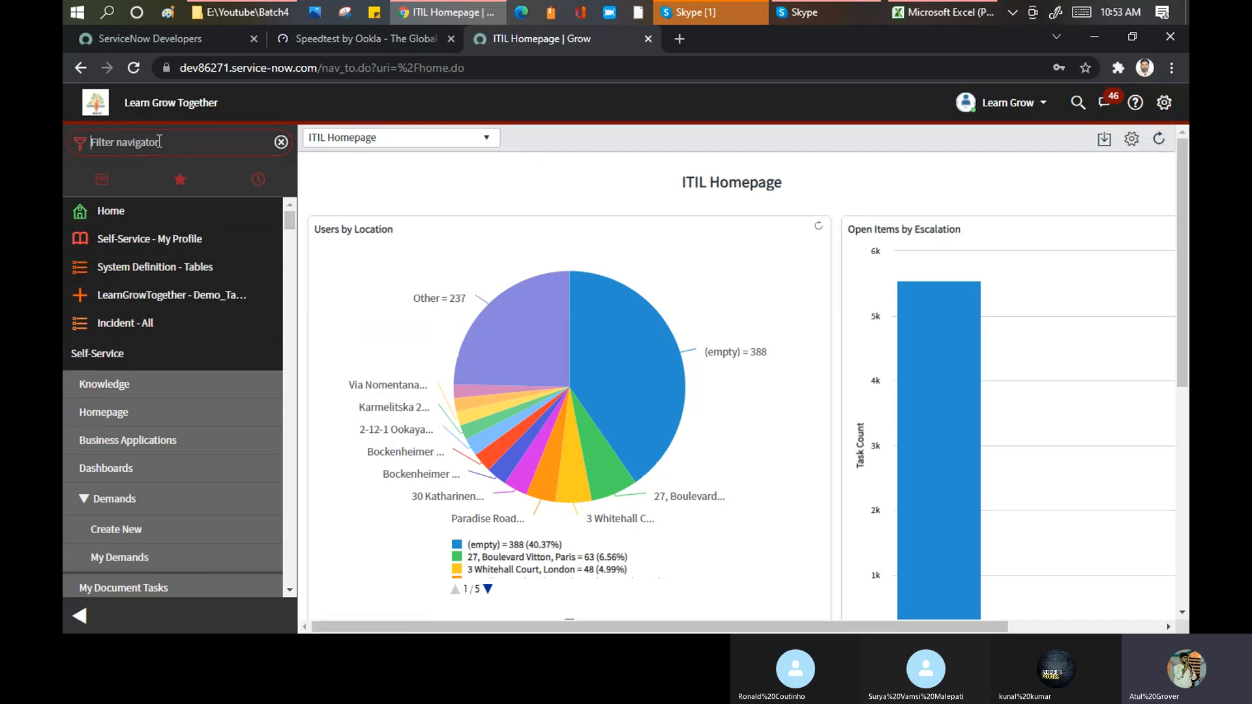
click(140, 326)
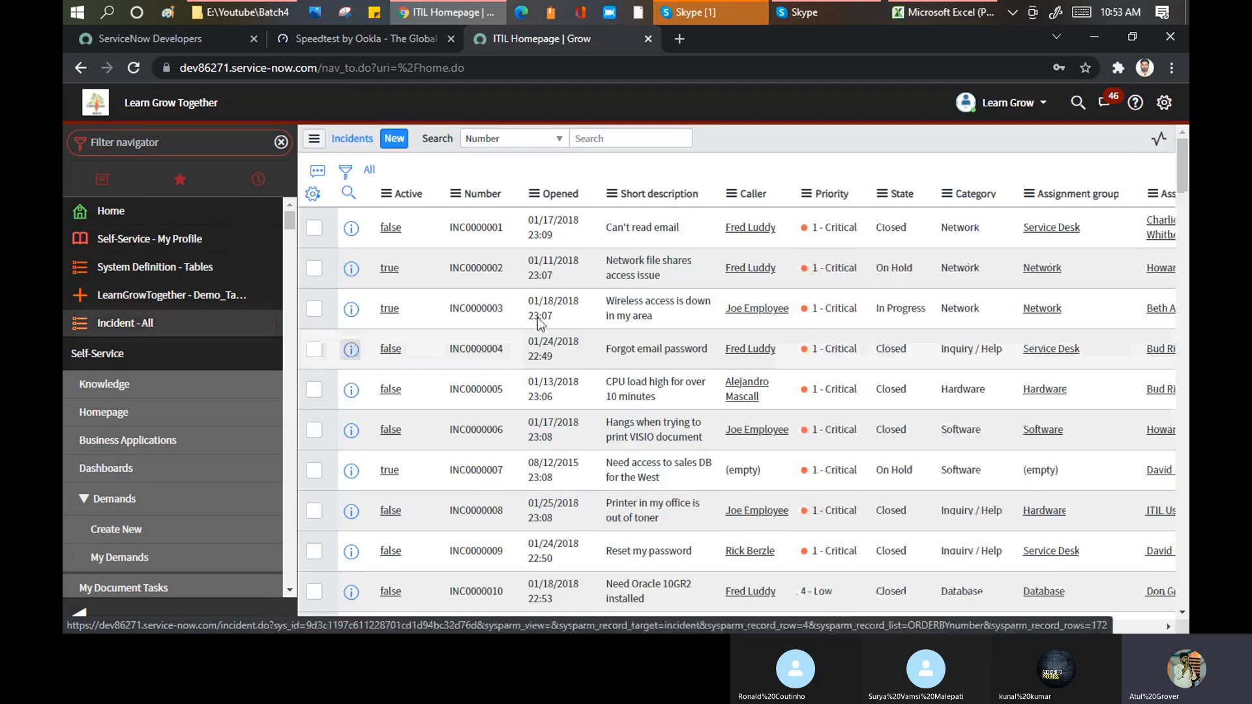
click(86, 614)
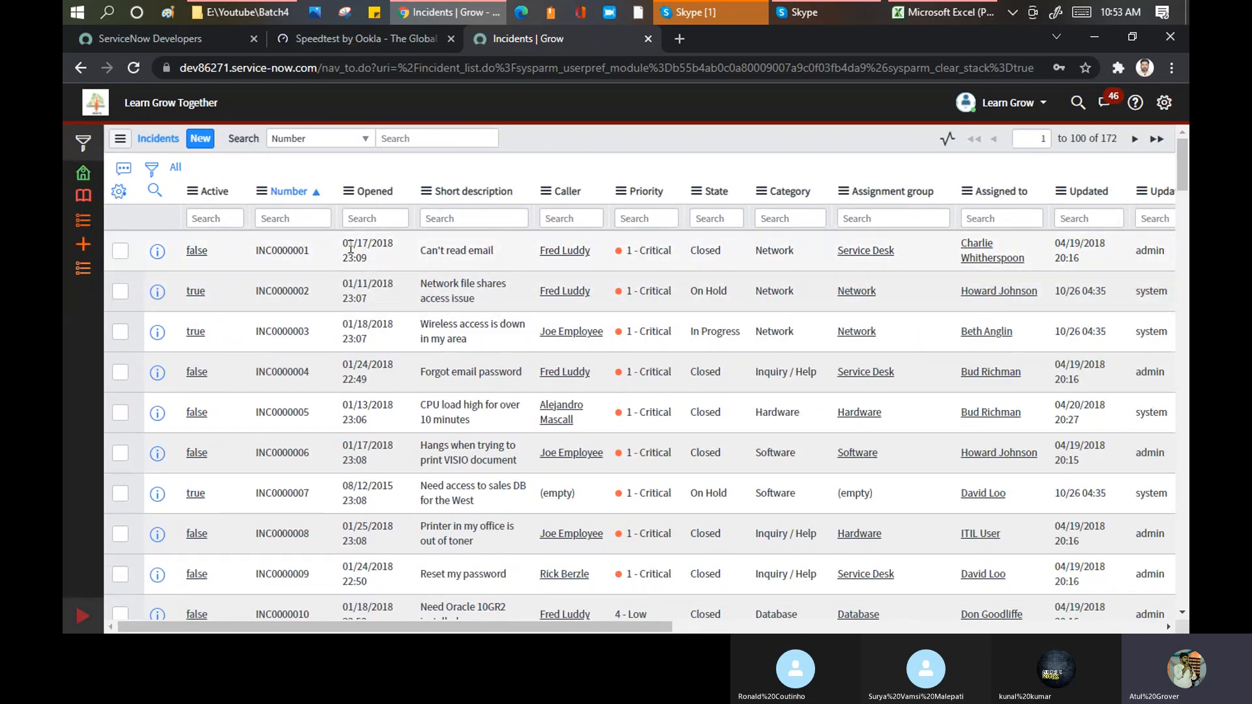
Step: Turn off the compact list date/time setting and check the Opened date of the first incident in the list
drag(345, 244, 380, 253)
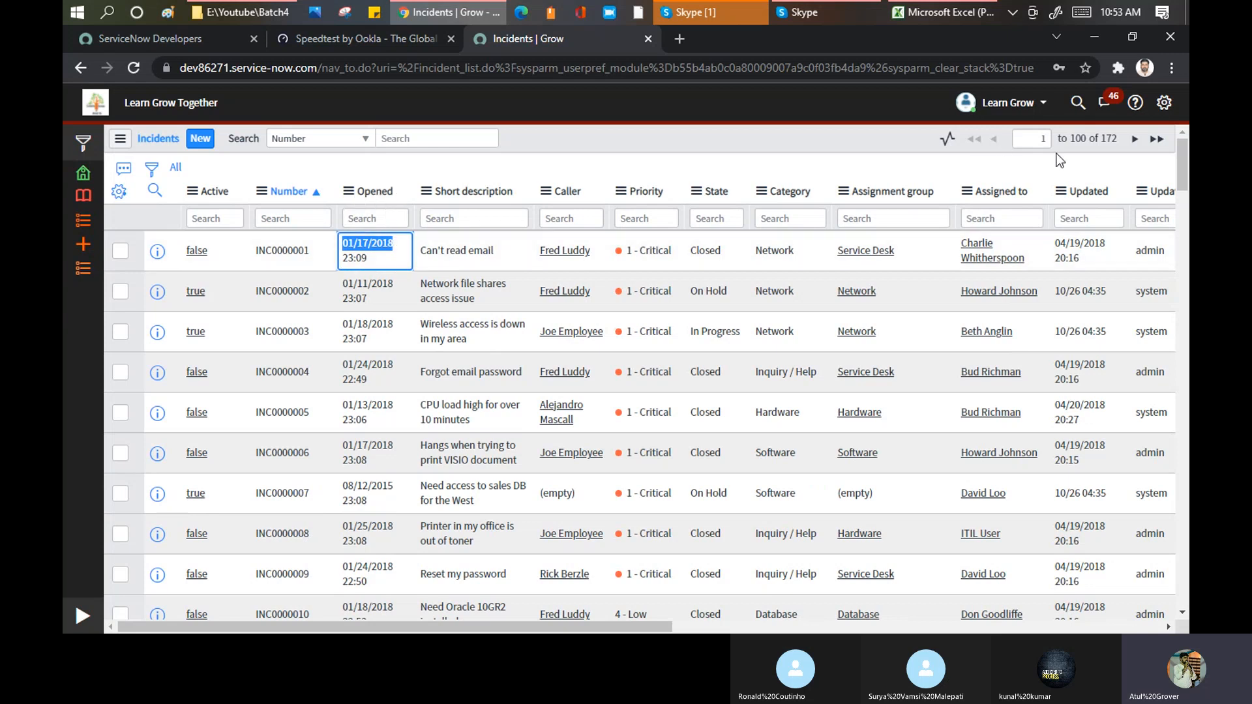
click(1160, 108)
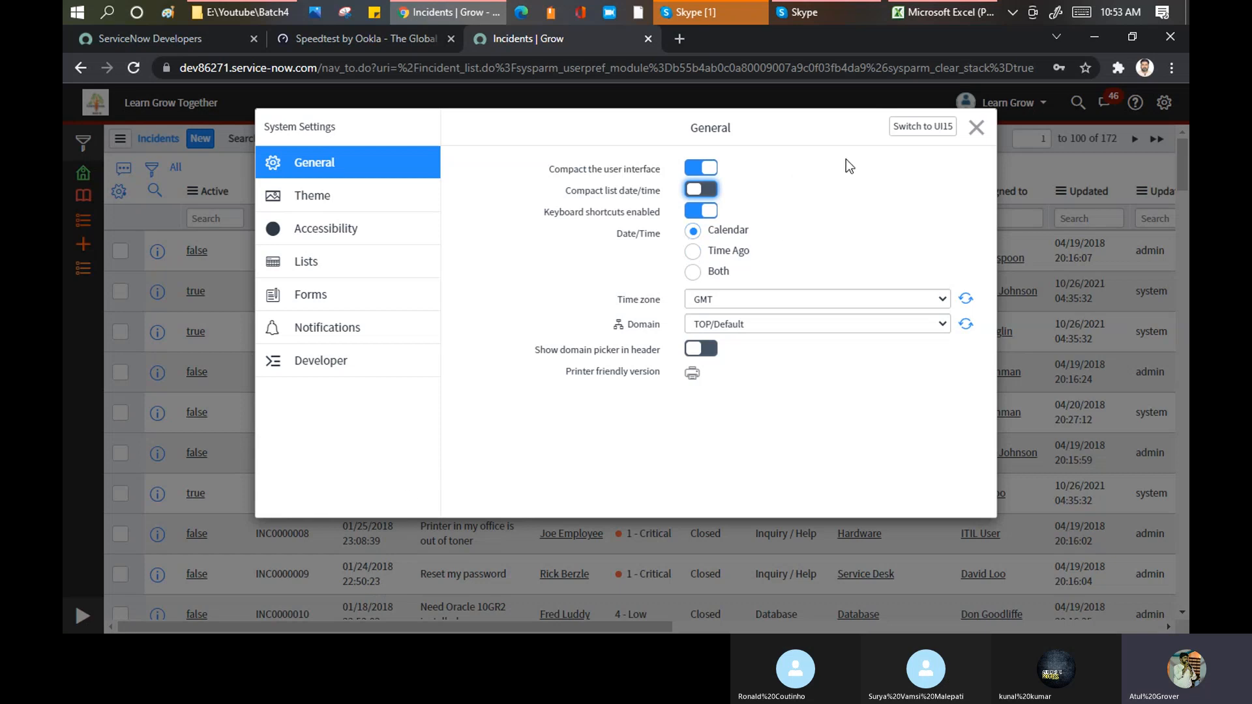
click(976, 129)
mouse_move(361, 250)
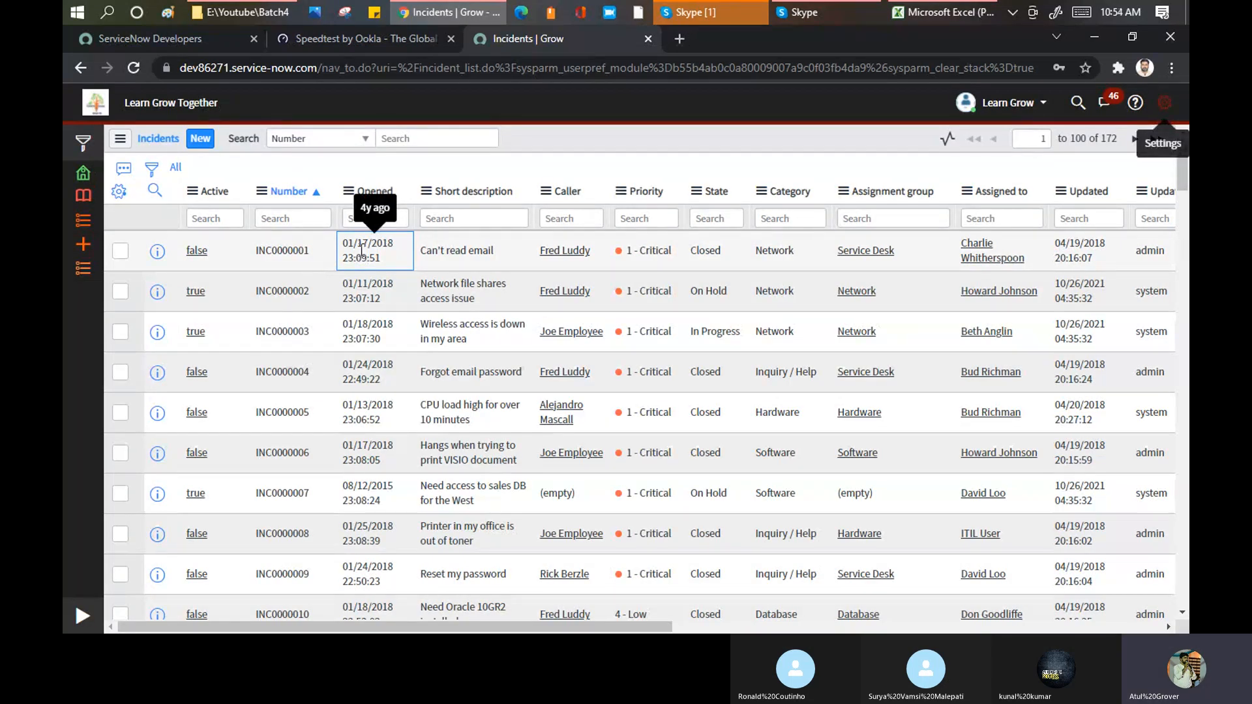
Step: Set the Date/Time display to Time Ago in the general system settings and return to the incident list
click(1159, 107)
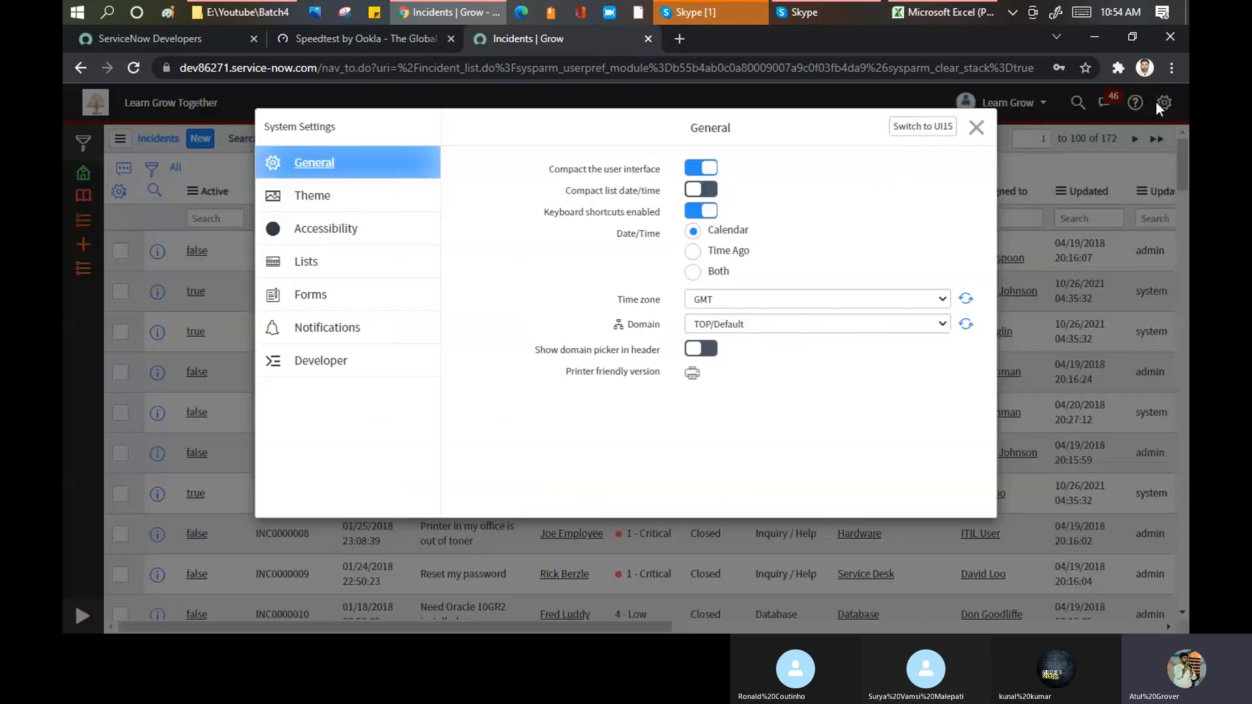
click(717, 253)
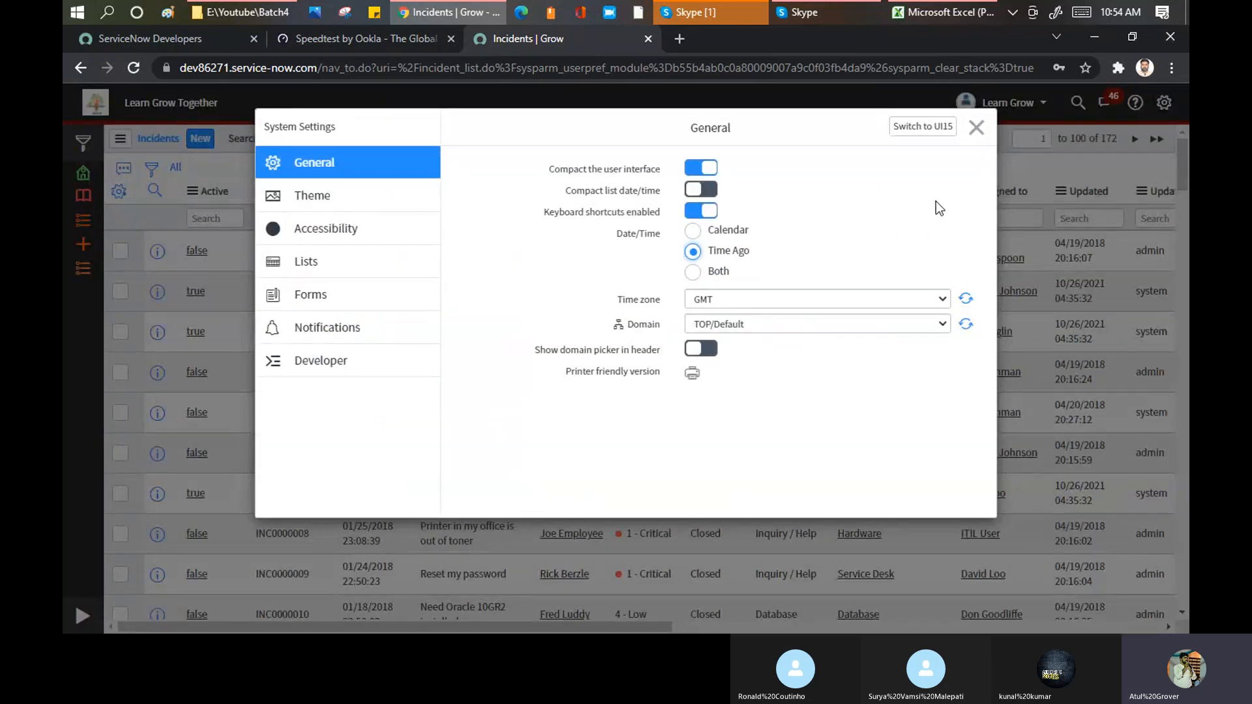
click(976, 128)
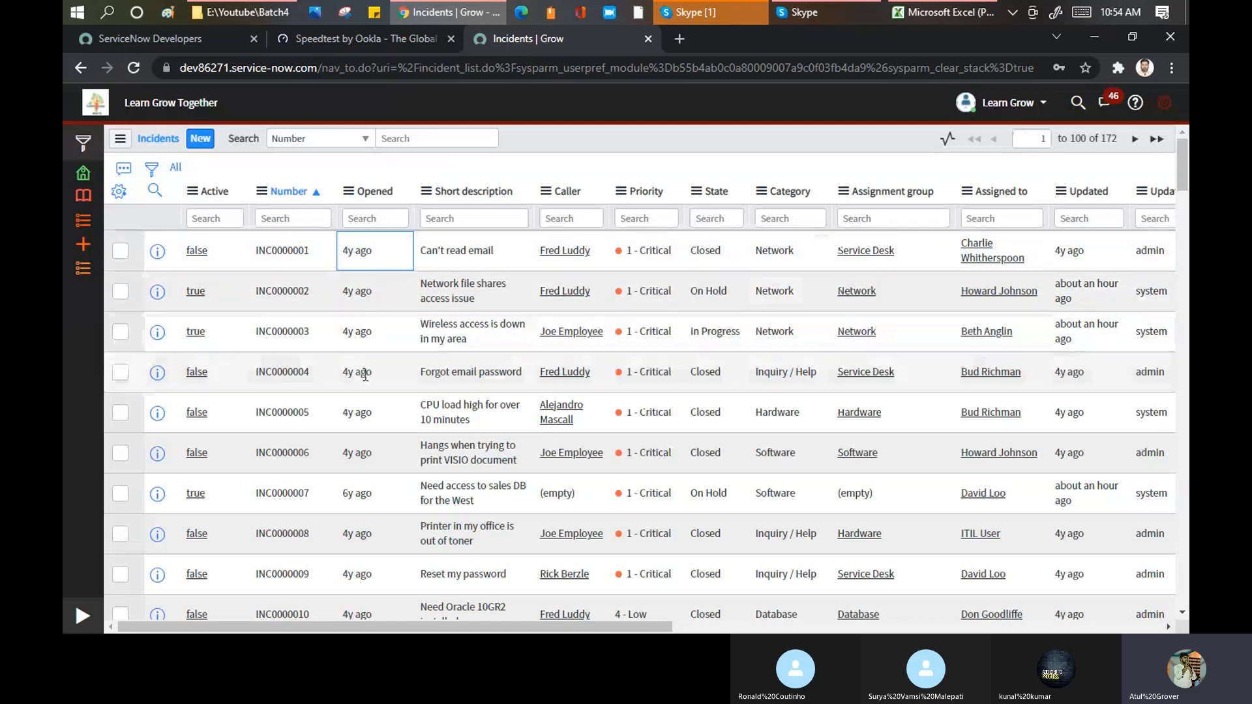
Step: Set the Date/Time display to Both, view the incident list, and turn the compact list date/time setting on
click(1165, 102)
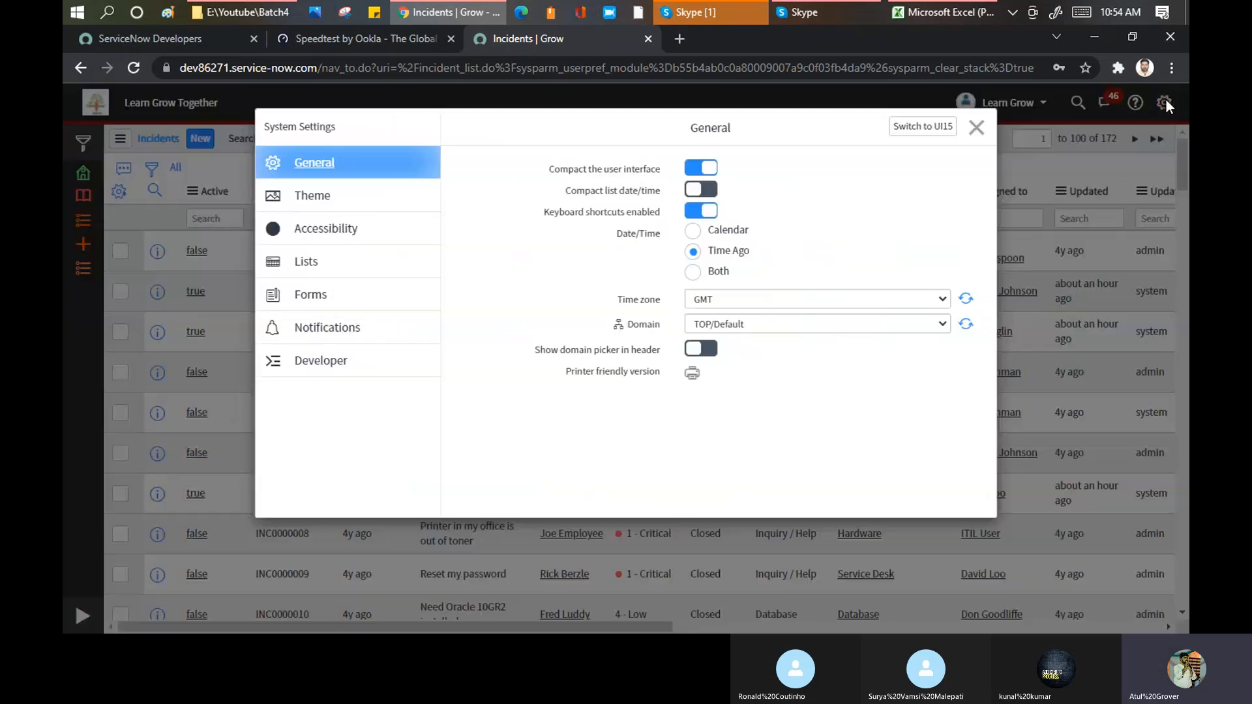
click(721, 273)
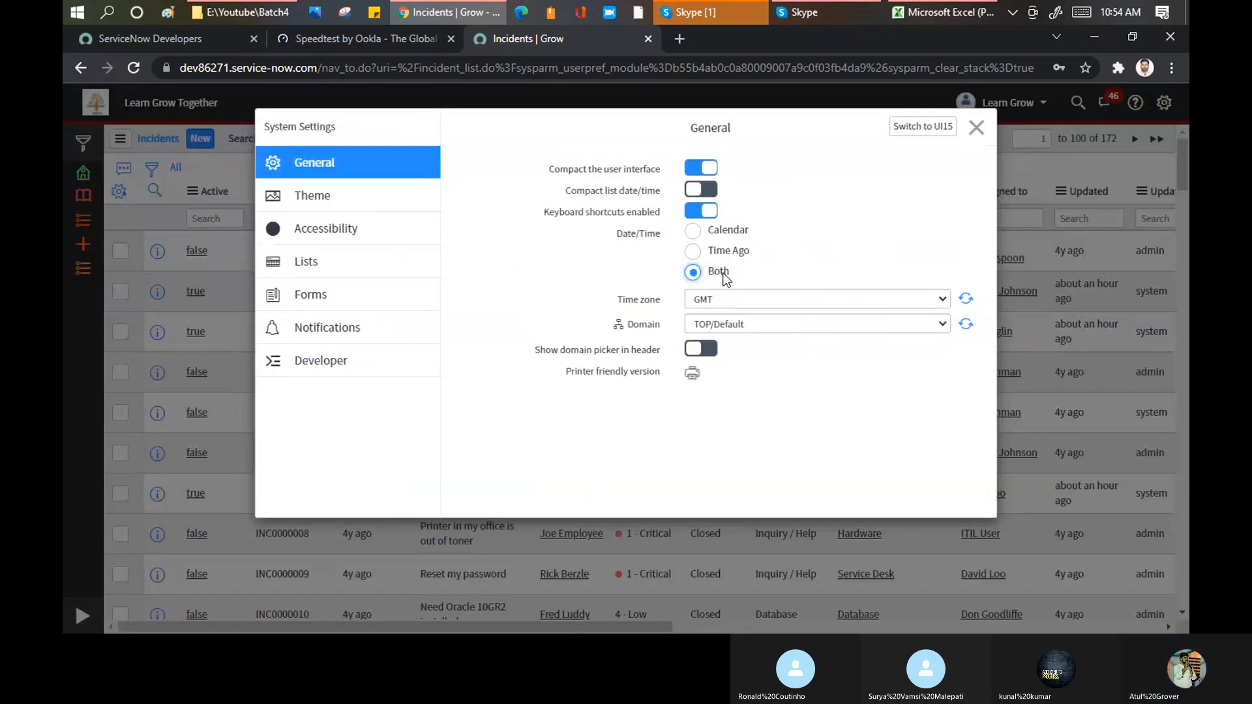
click(976, 130)
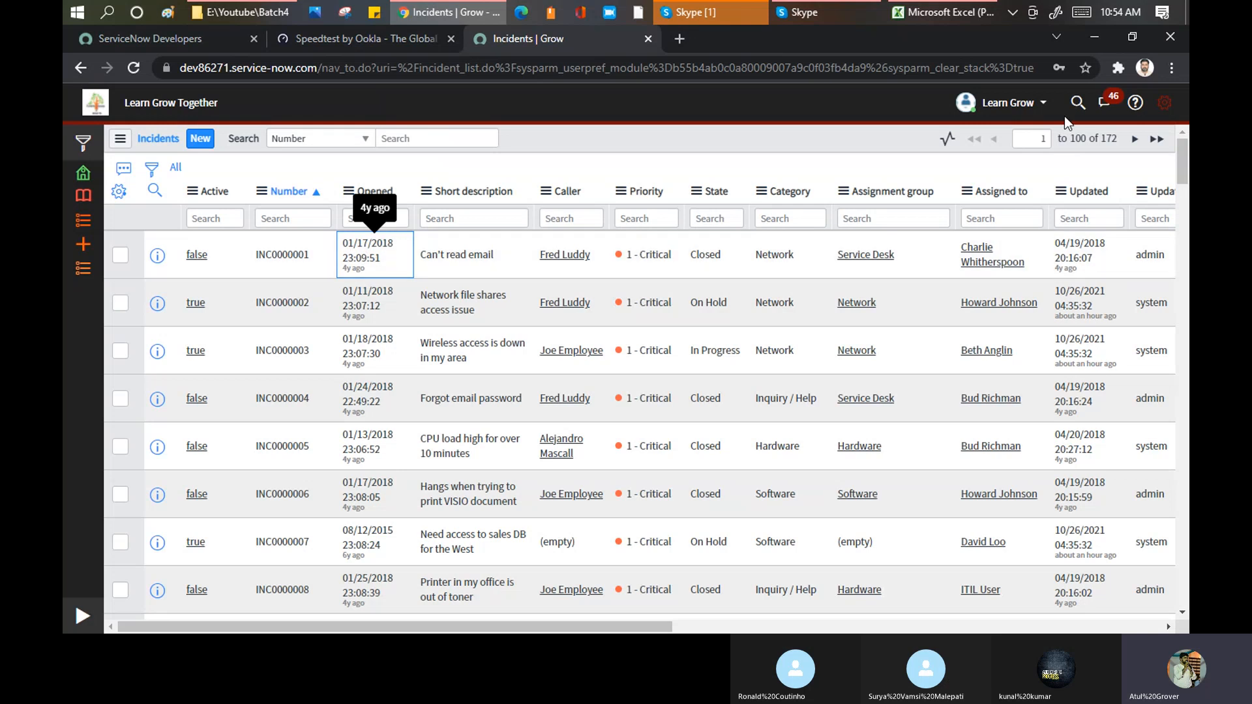
click(1165, 104)
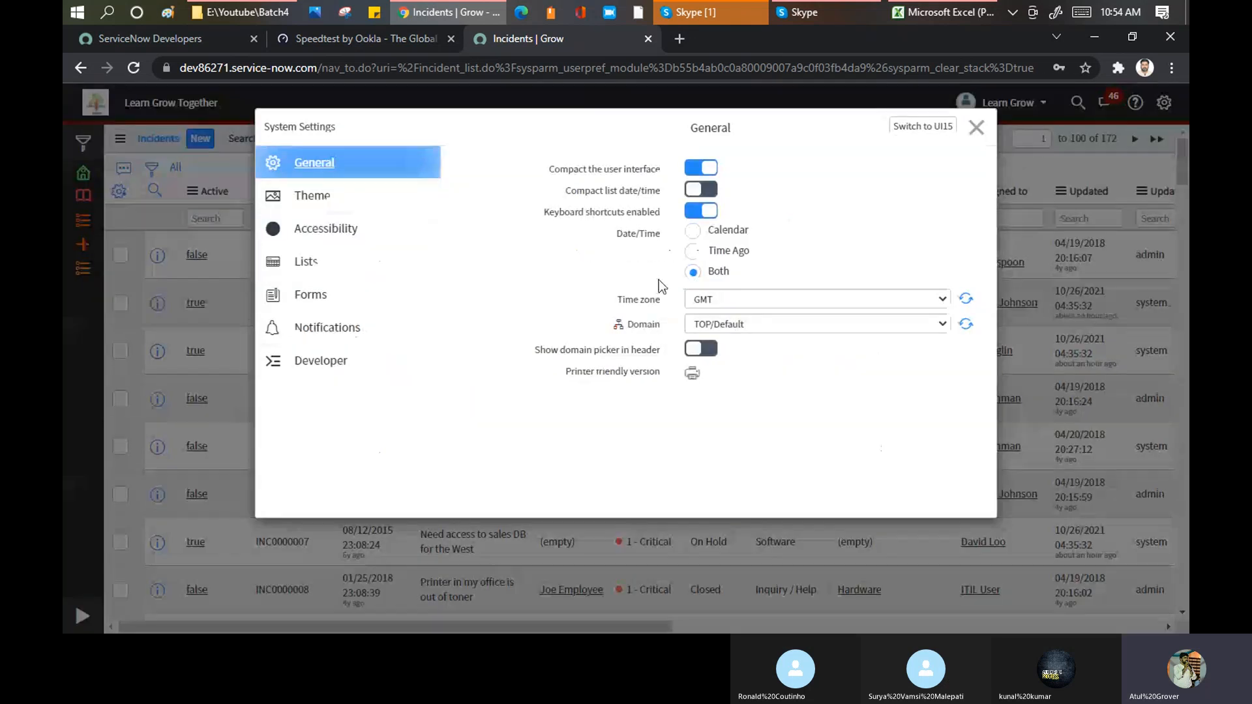
click(708, 190)
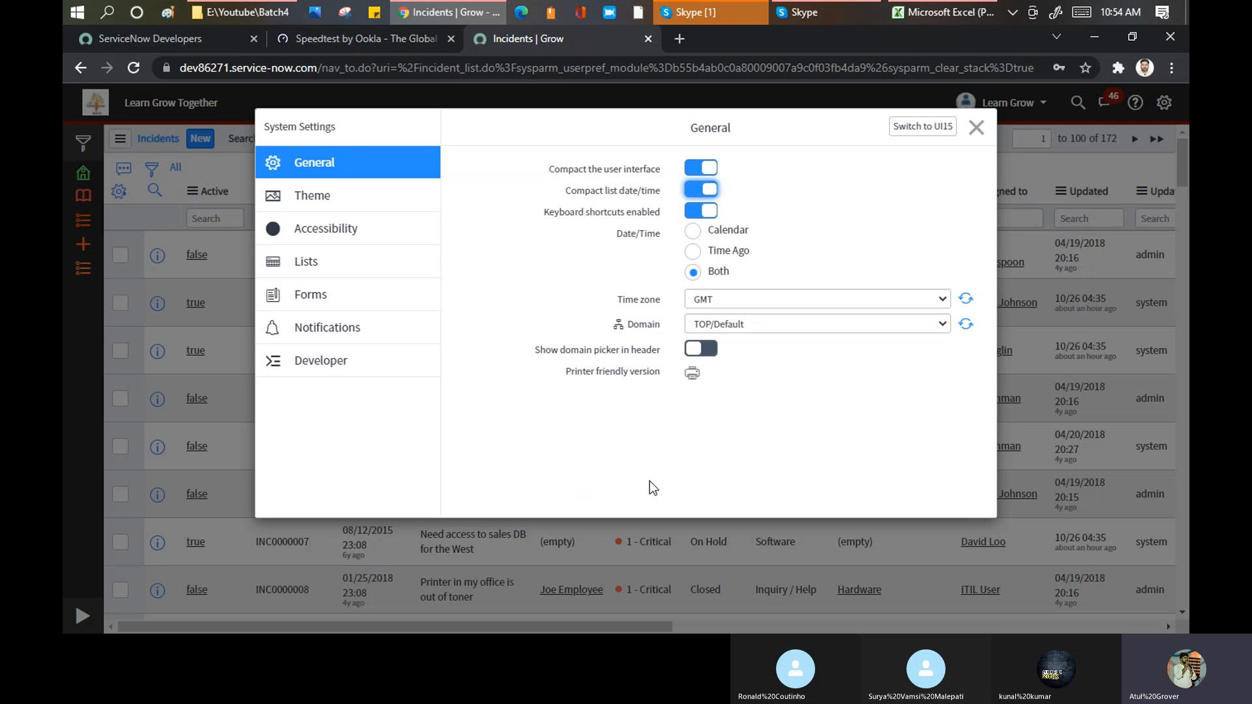
Step: Set the domain to global and enable the domain picker in the header, closing the system settings
click(748, 324)
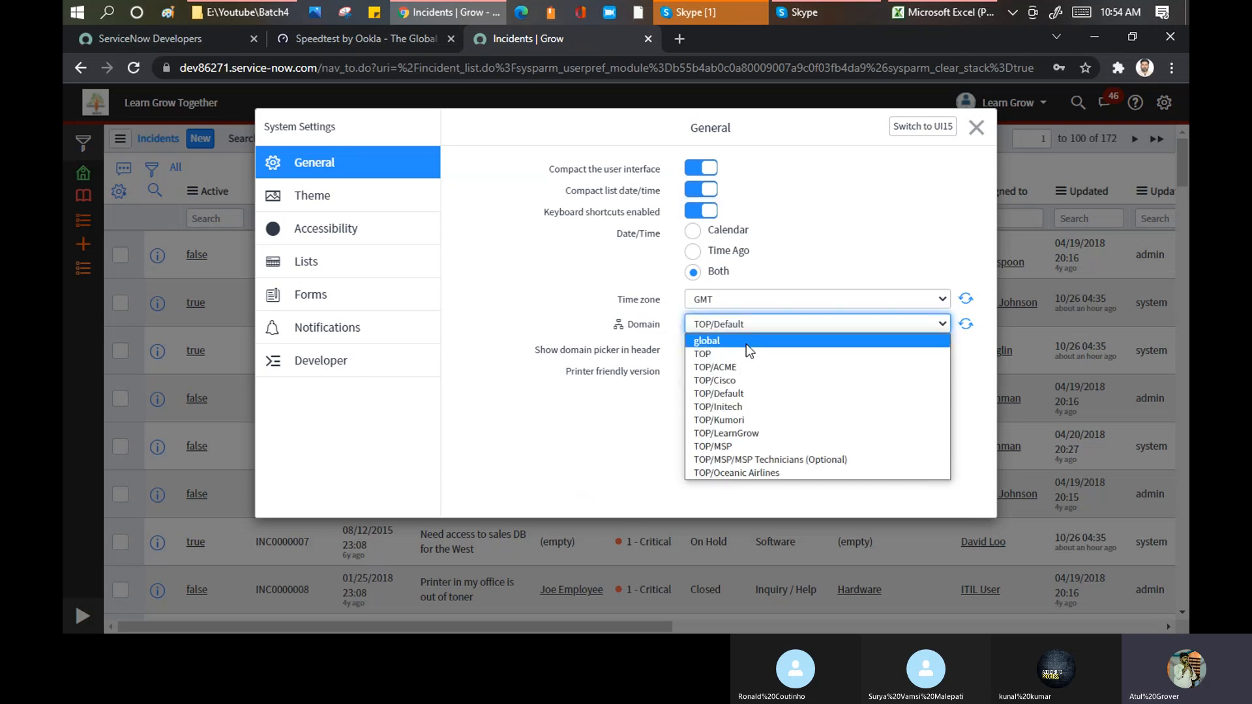
click(746, 343)
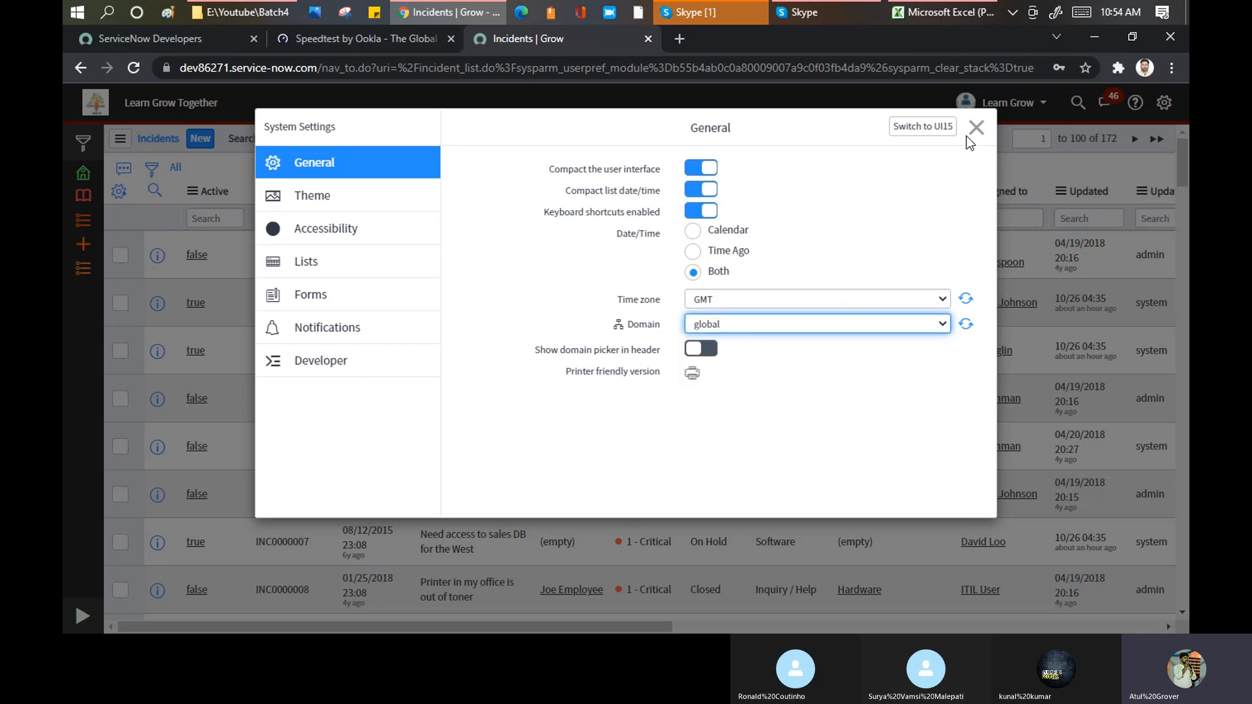
click(700, 349)
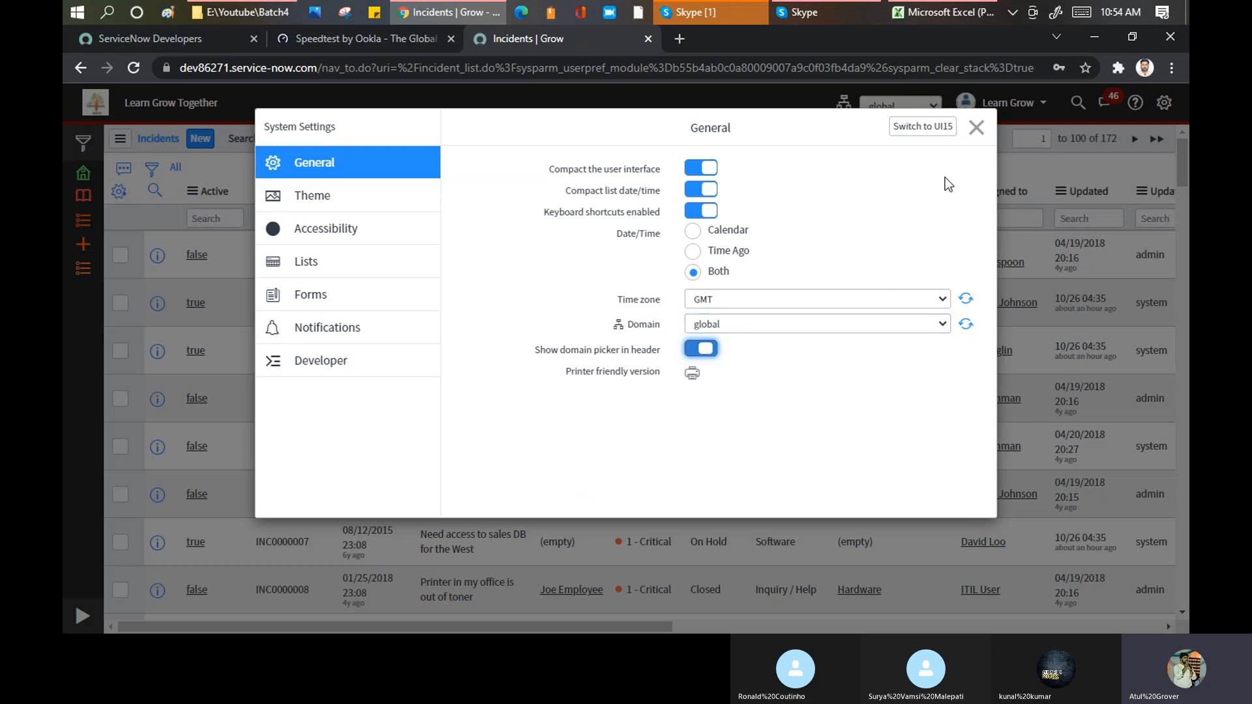
click(975, 130)
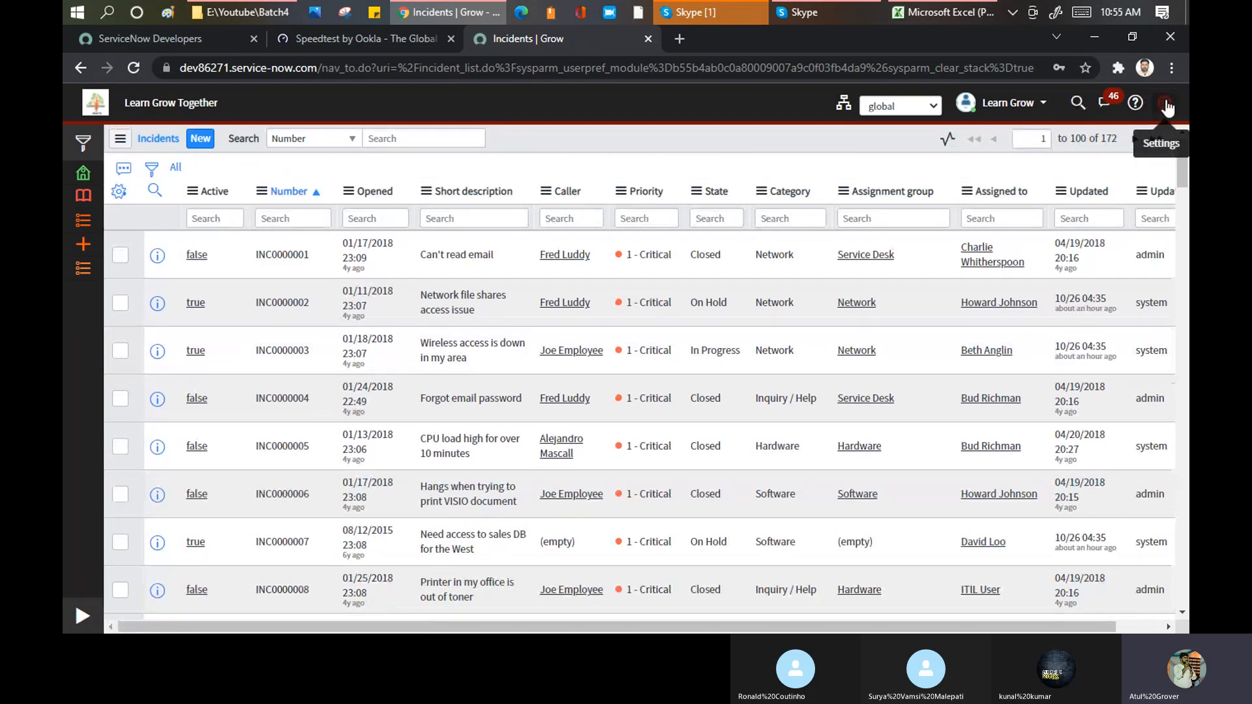
Step: Reopen the general system settings
click(1165, 104)
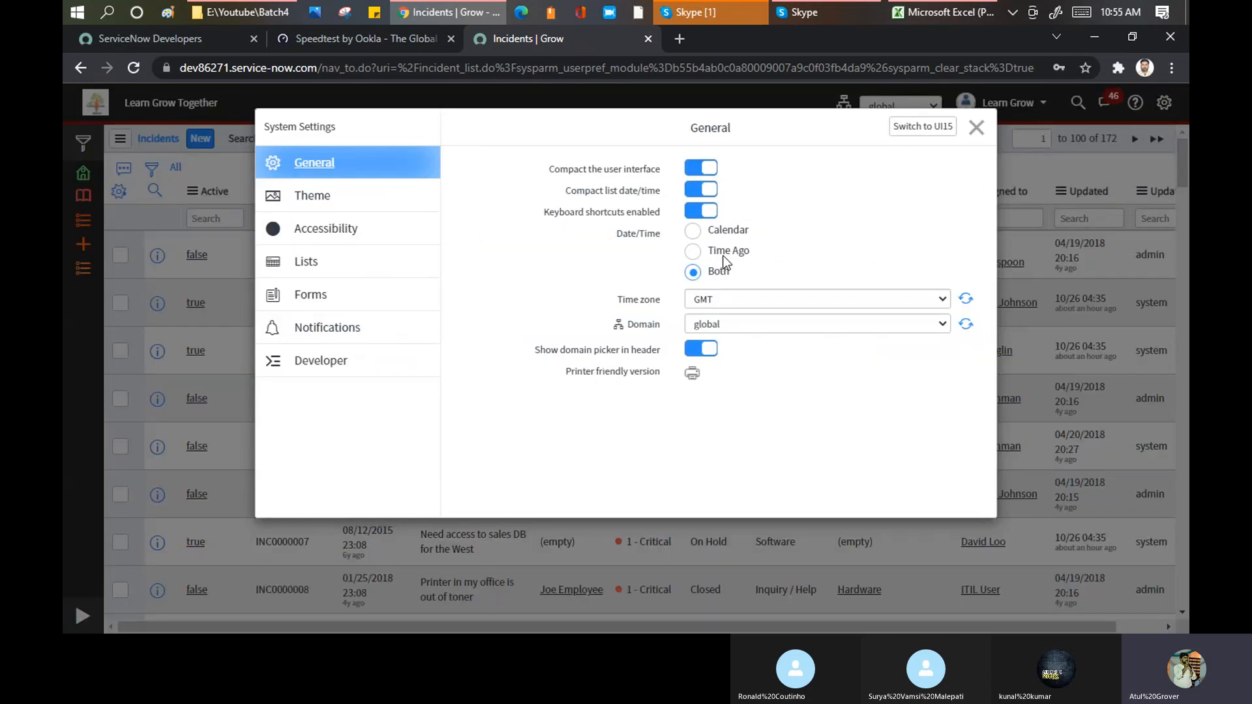
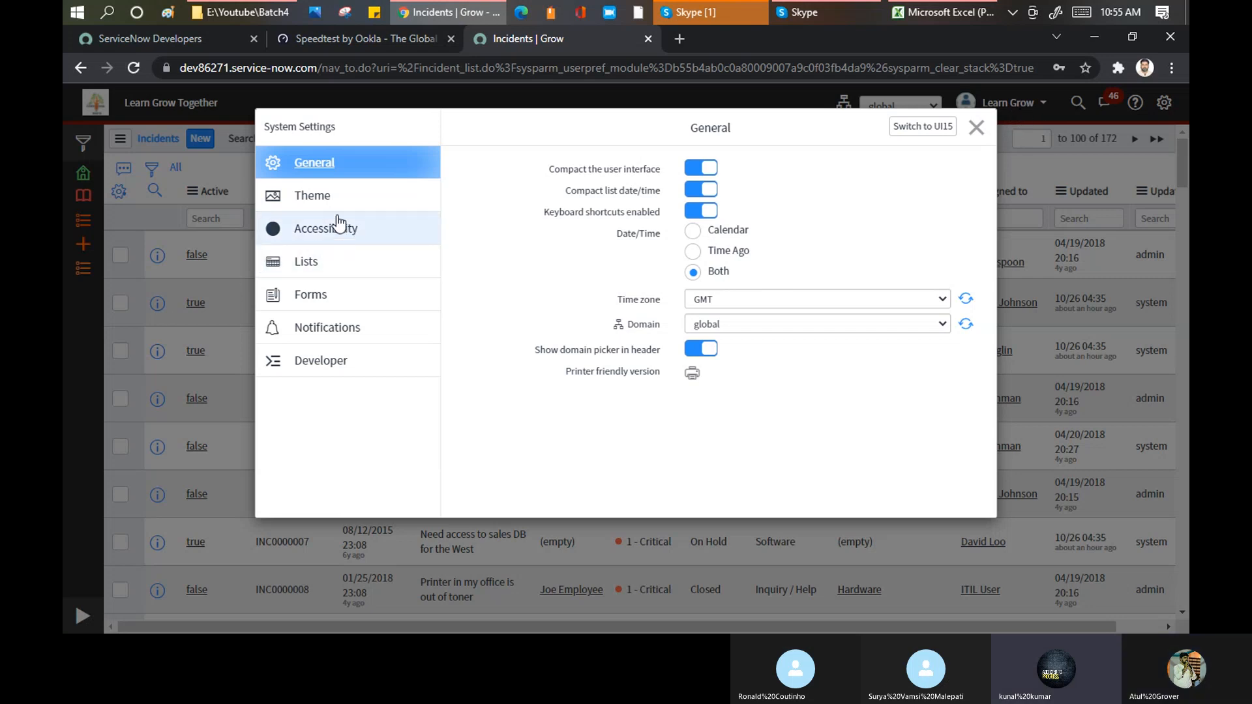
Step: Review the Theme, Accessibility, Lists, Forms, Notifications and Developer sections of the system settings, and return to General
click(319, 199)
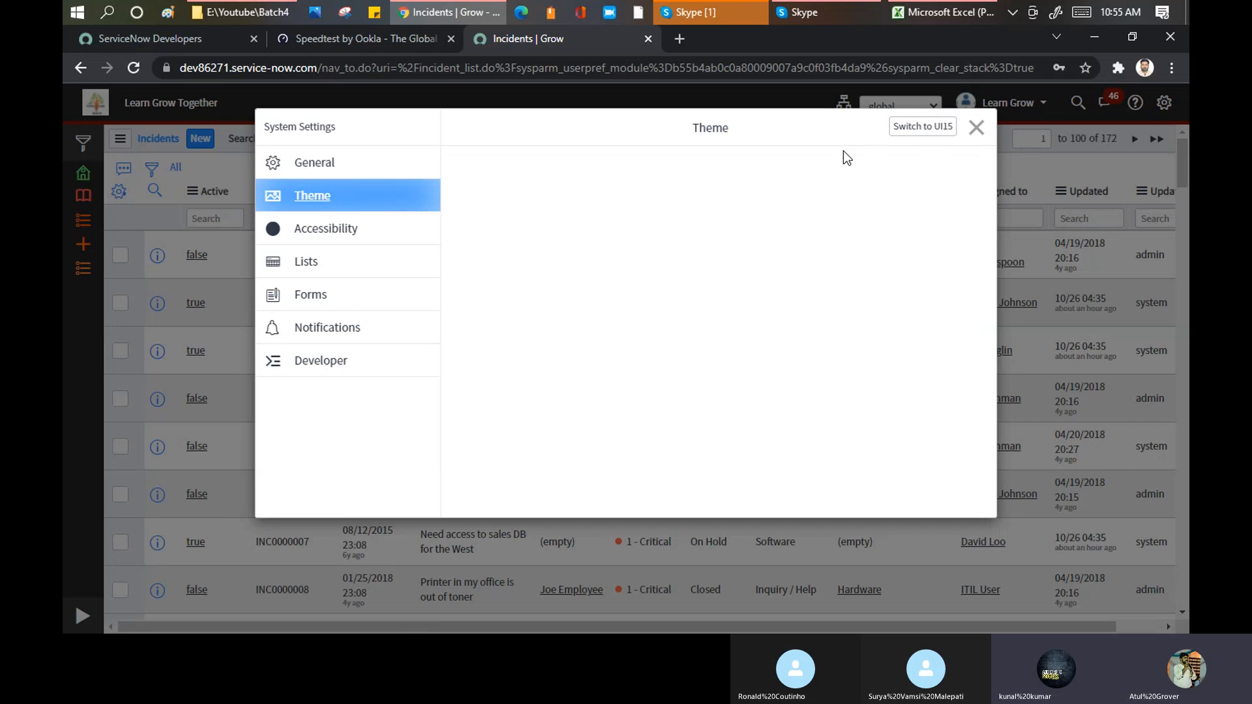
click(311, 236)
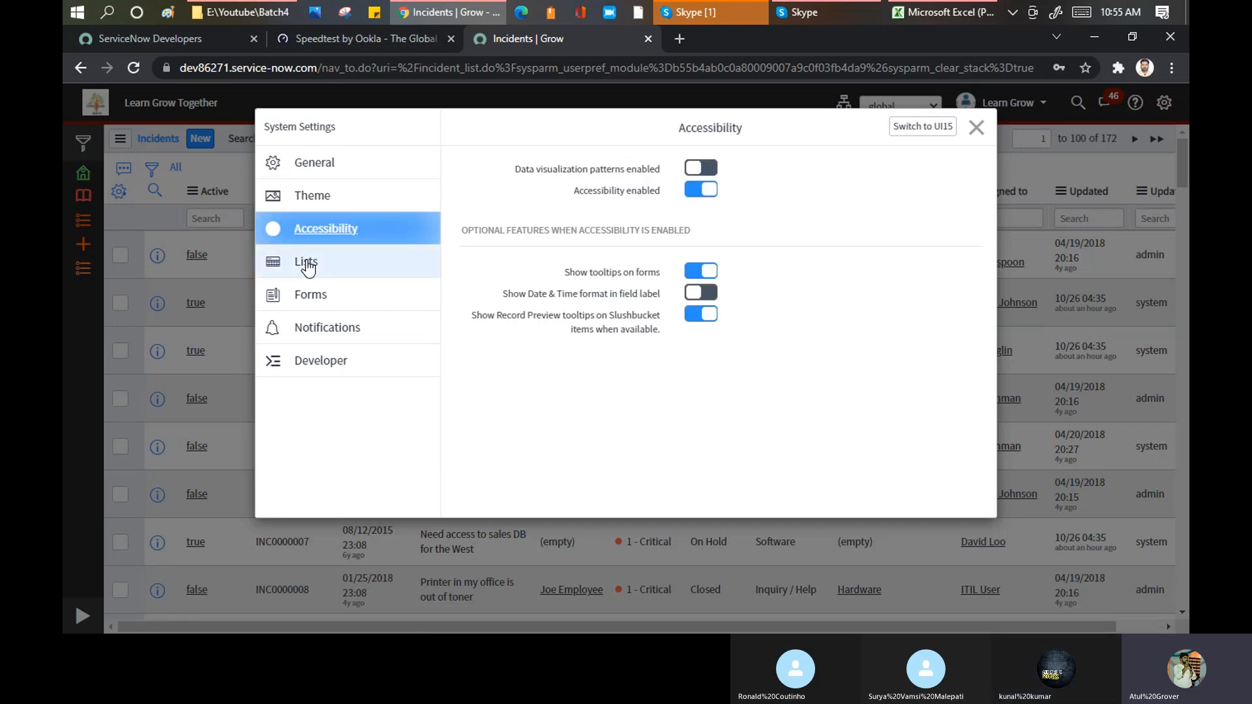
click(308, 264)
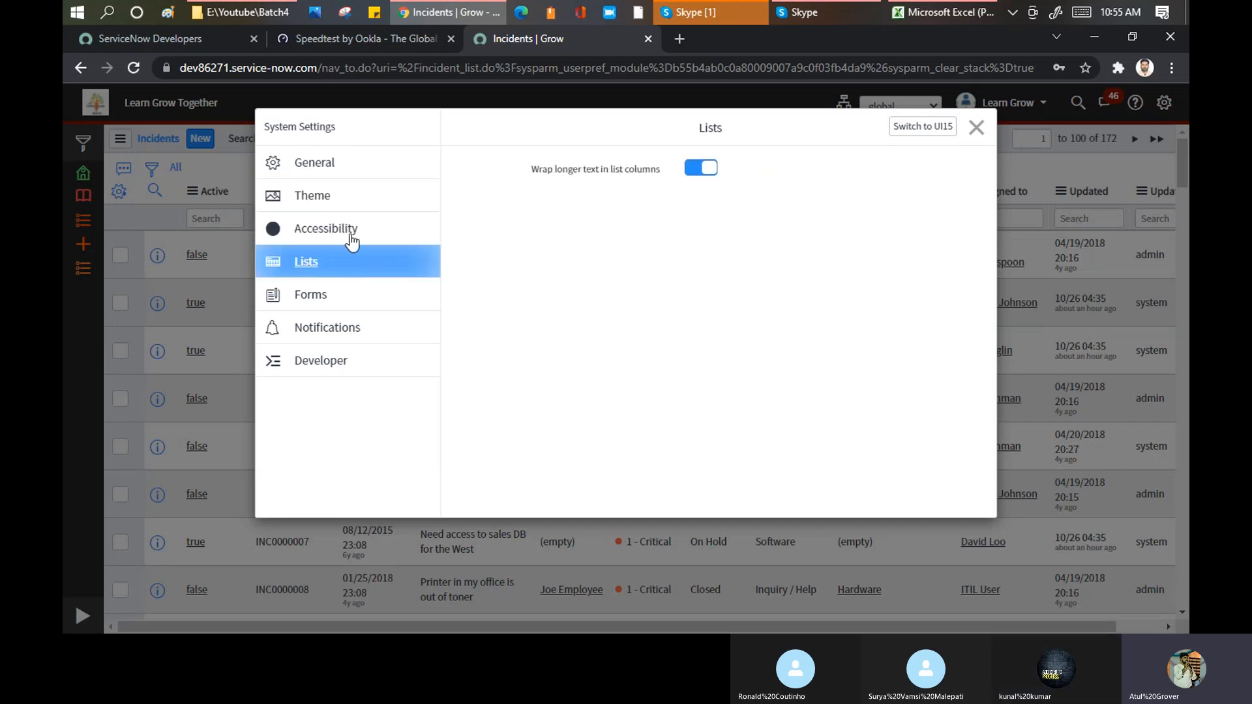
click(311, 296)
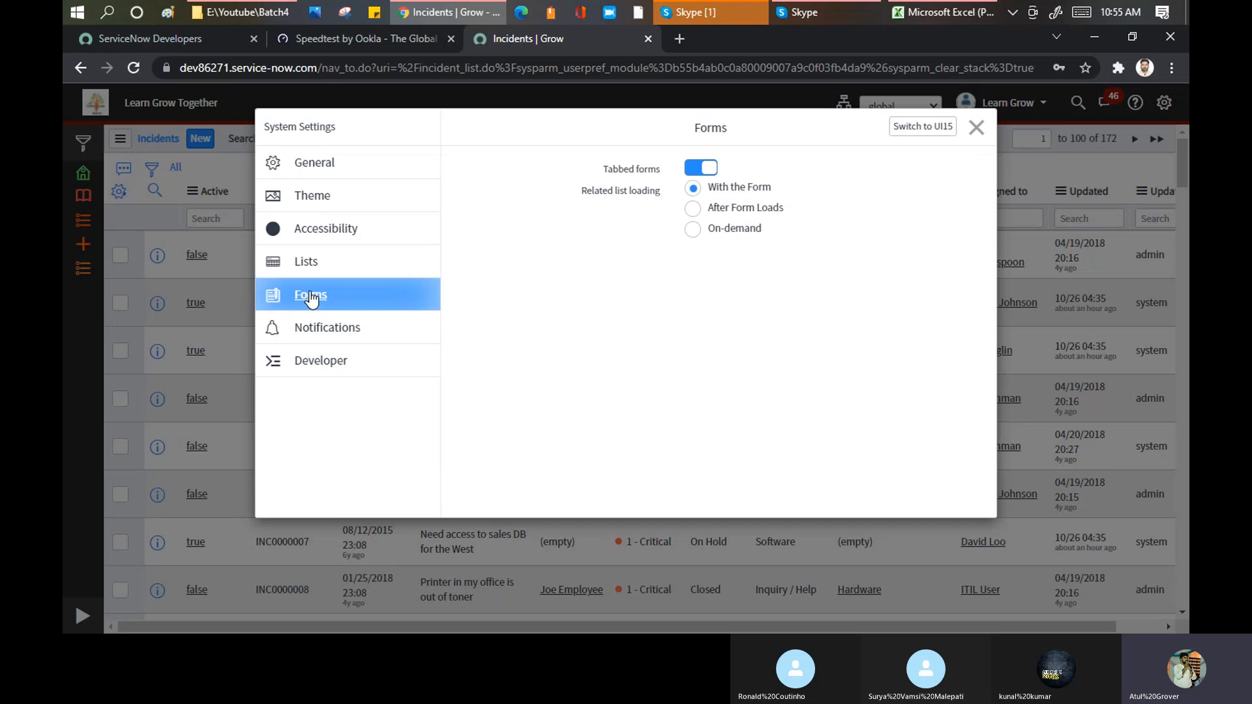
click(317, 333)
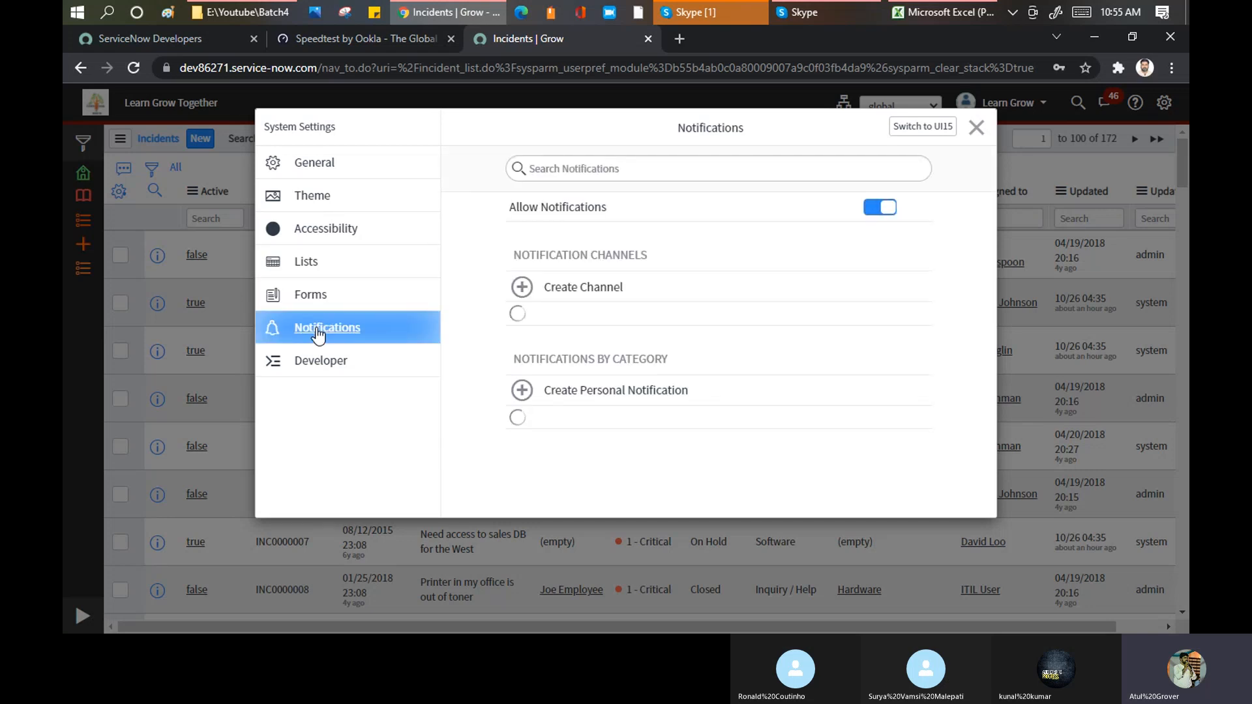
click(310, 368)
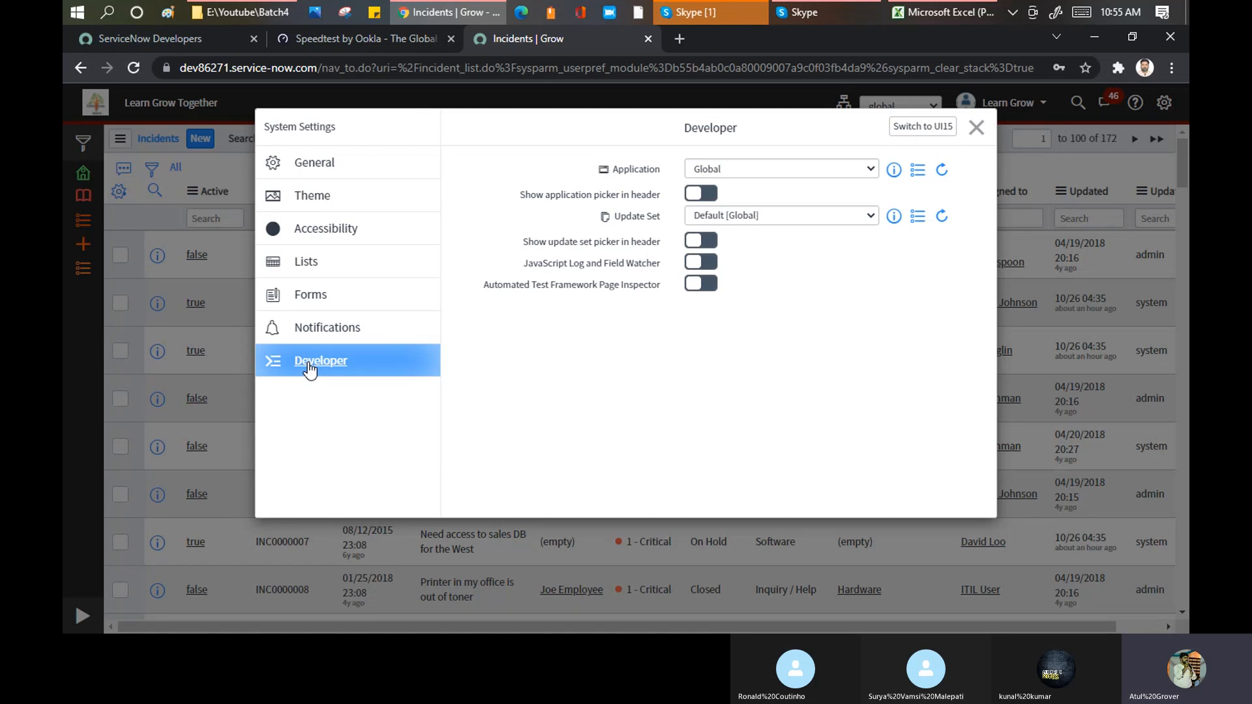
click(319, 163)
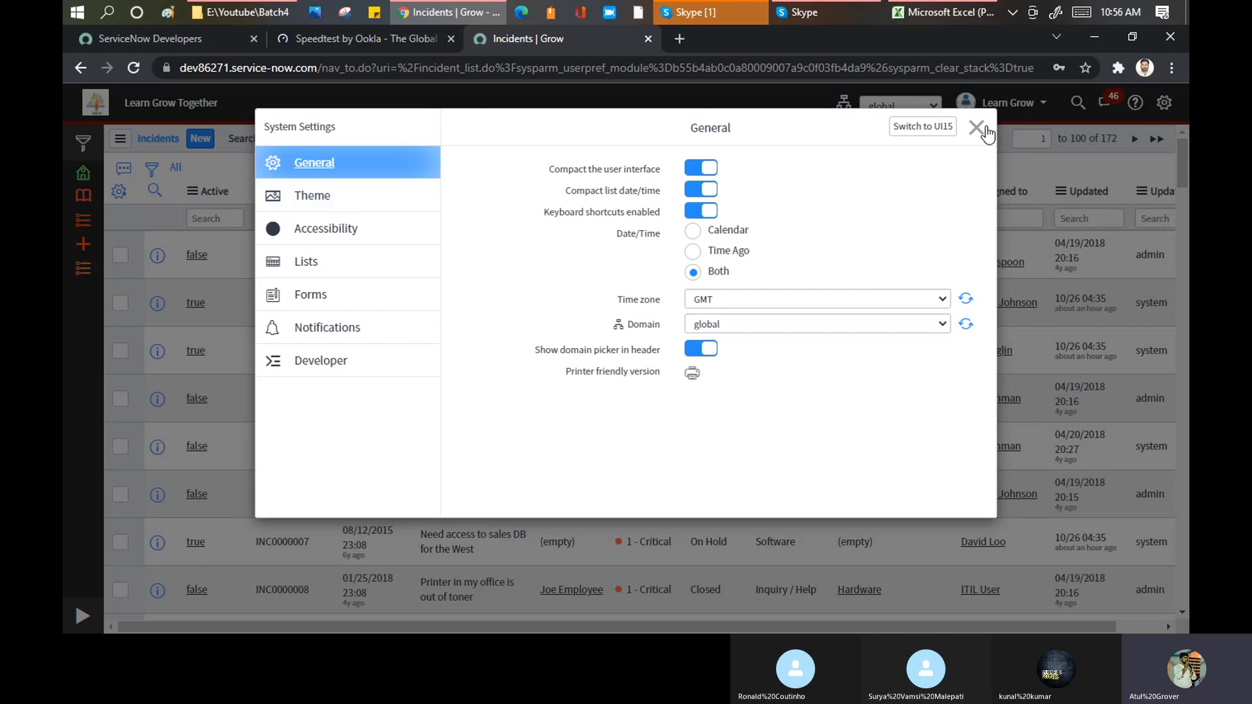
Step: Turn on Show Date & Time format in field label in the accessibility settings and accept the page reload
click(311, 195)
click(320, 233)
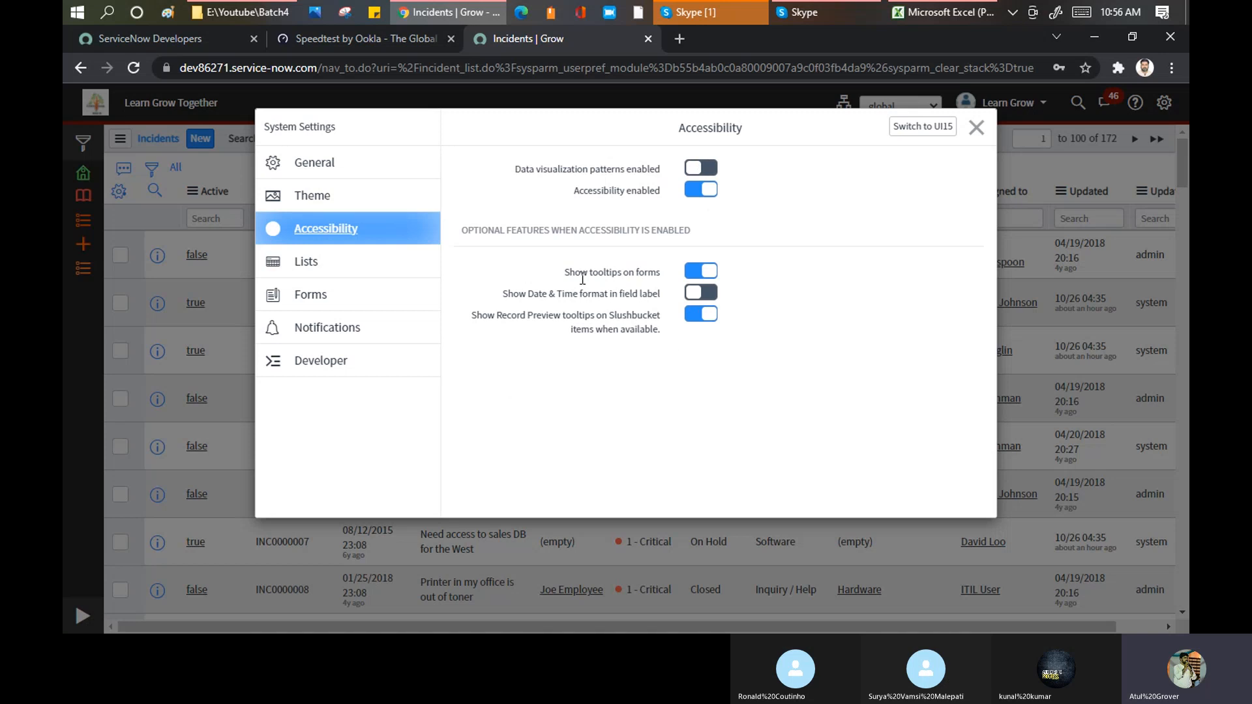
mouse_move(567, 273)
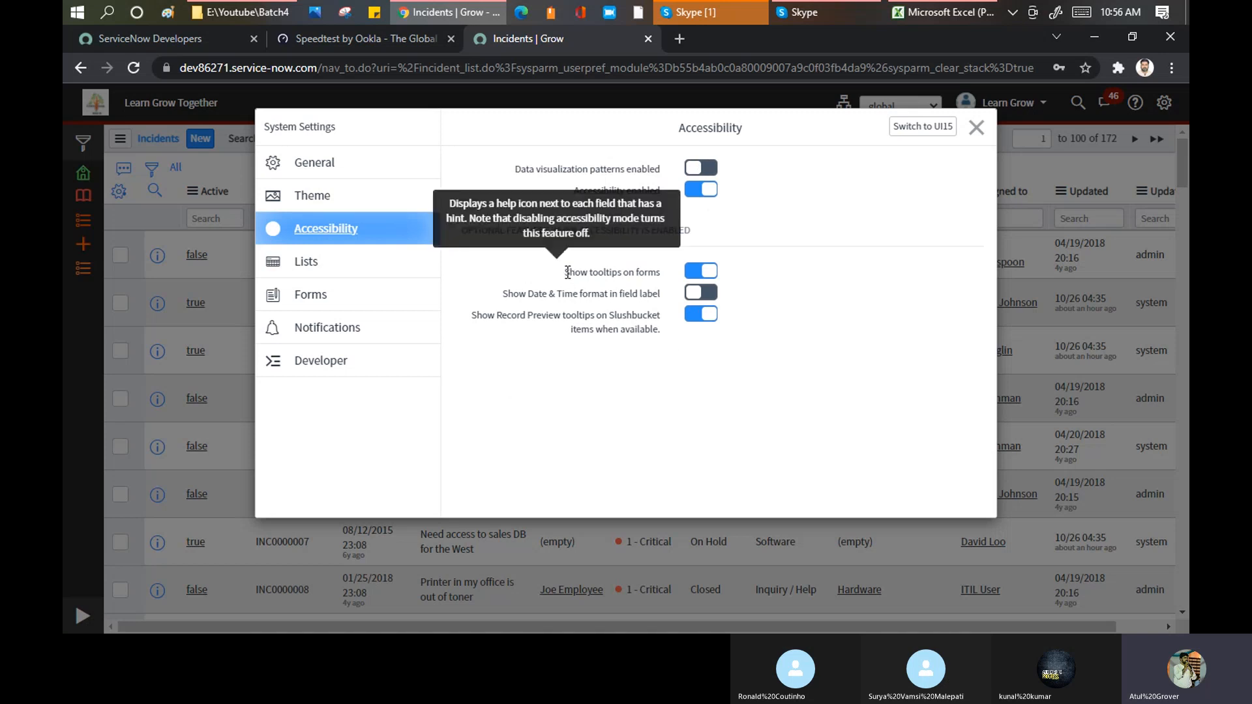
click(710, 295)
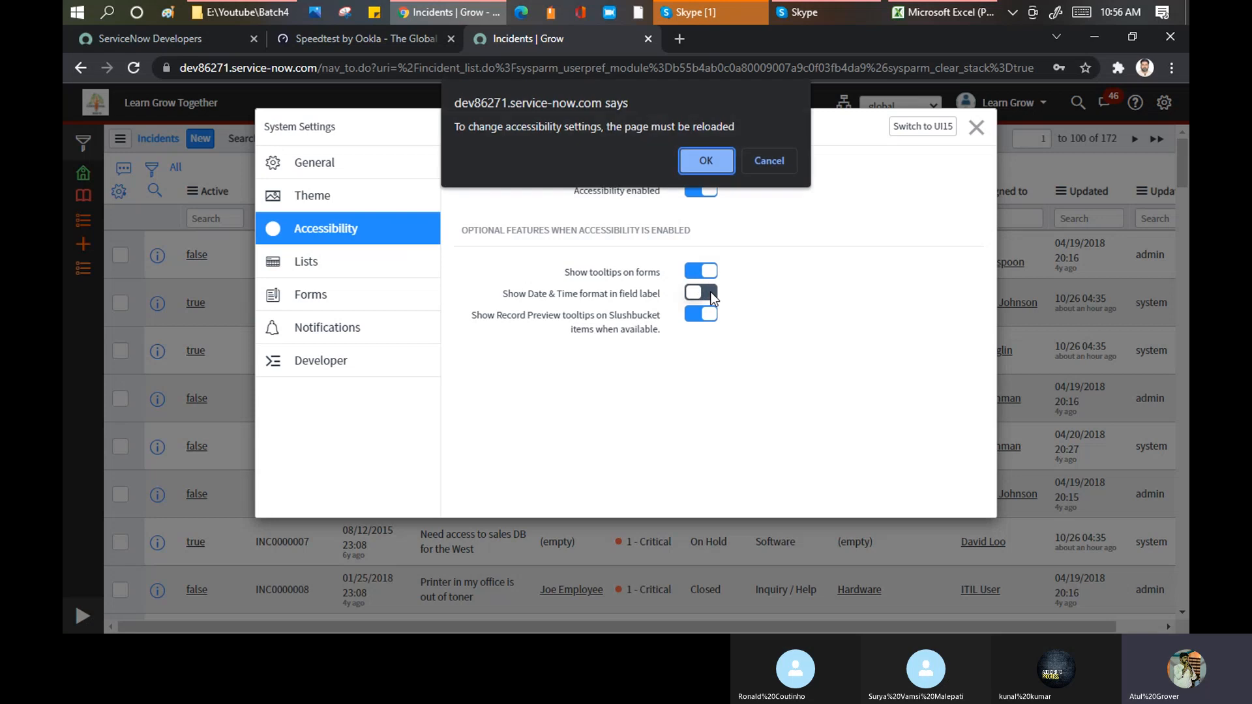
click(706, 161)
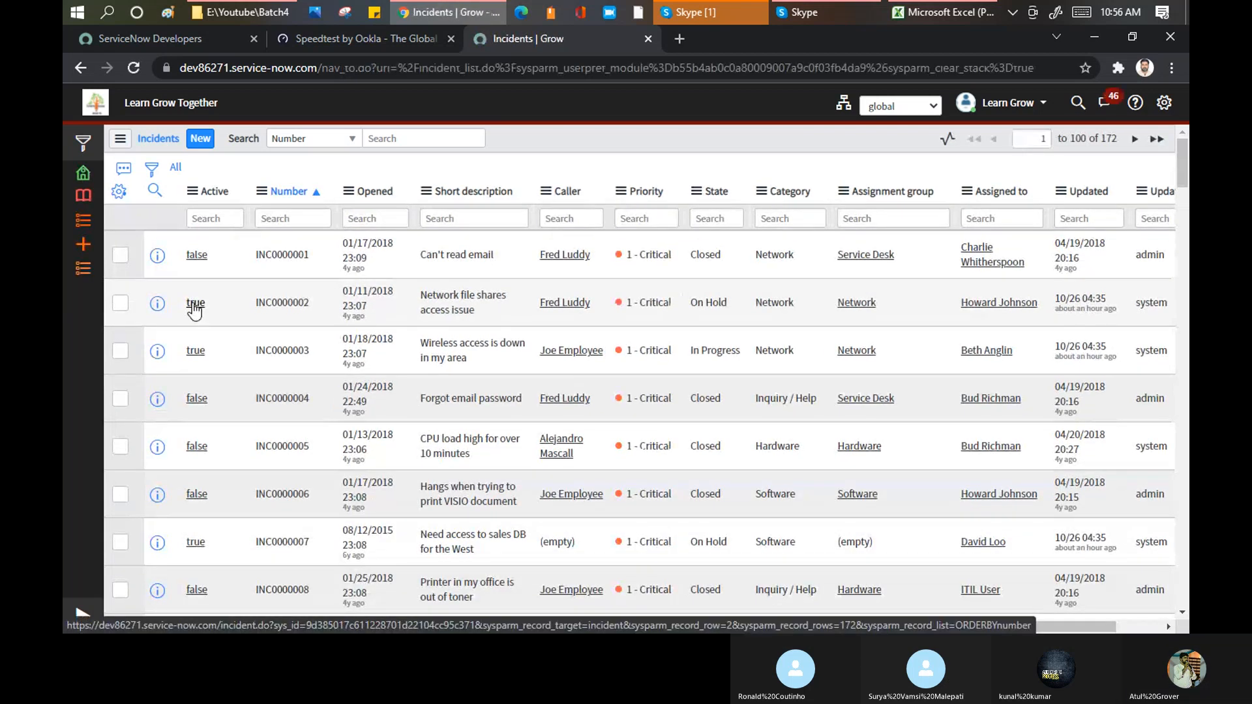
Step: Open incident INC0000002 from the list and look over its form fields
click(194, 306)
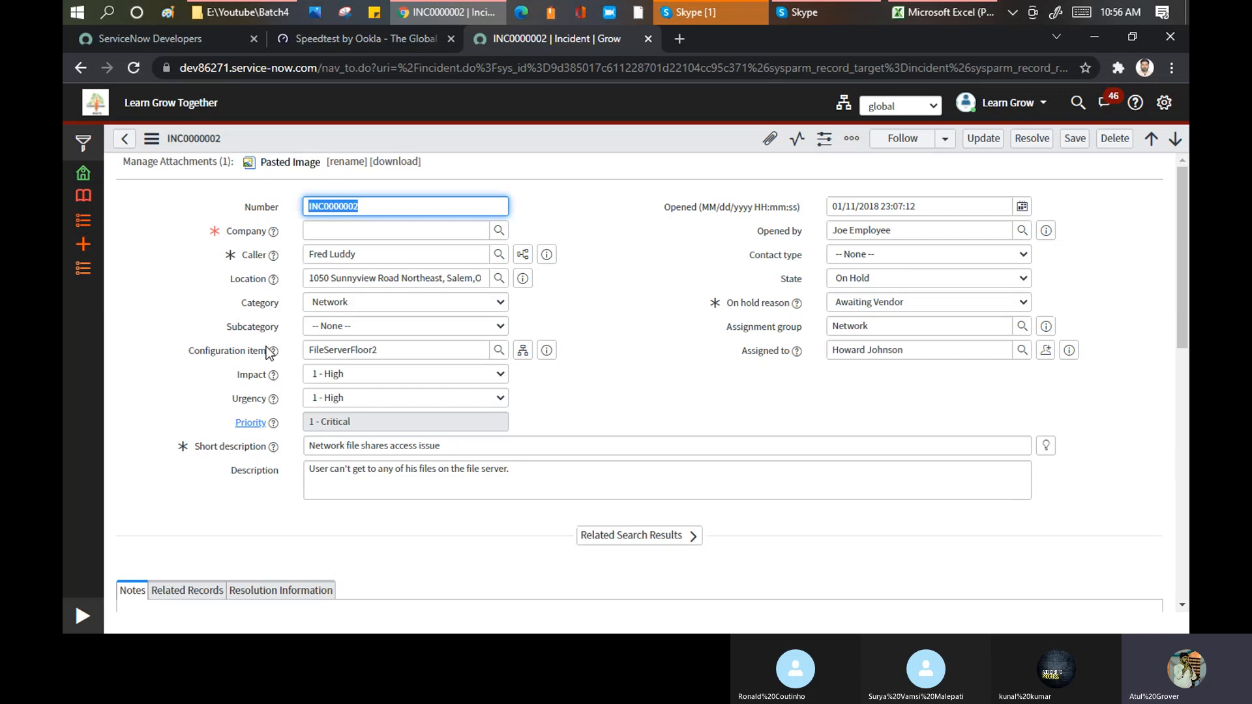
scroll(266, 346, down, 5)
scroll(261, 233, up, 5)
Step: Look through the Forms, Lists and Accessibility settings to review the date and time label option, closing the system settings
click(1164, 103)
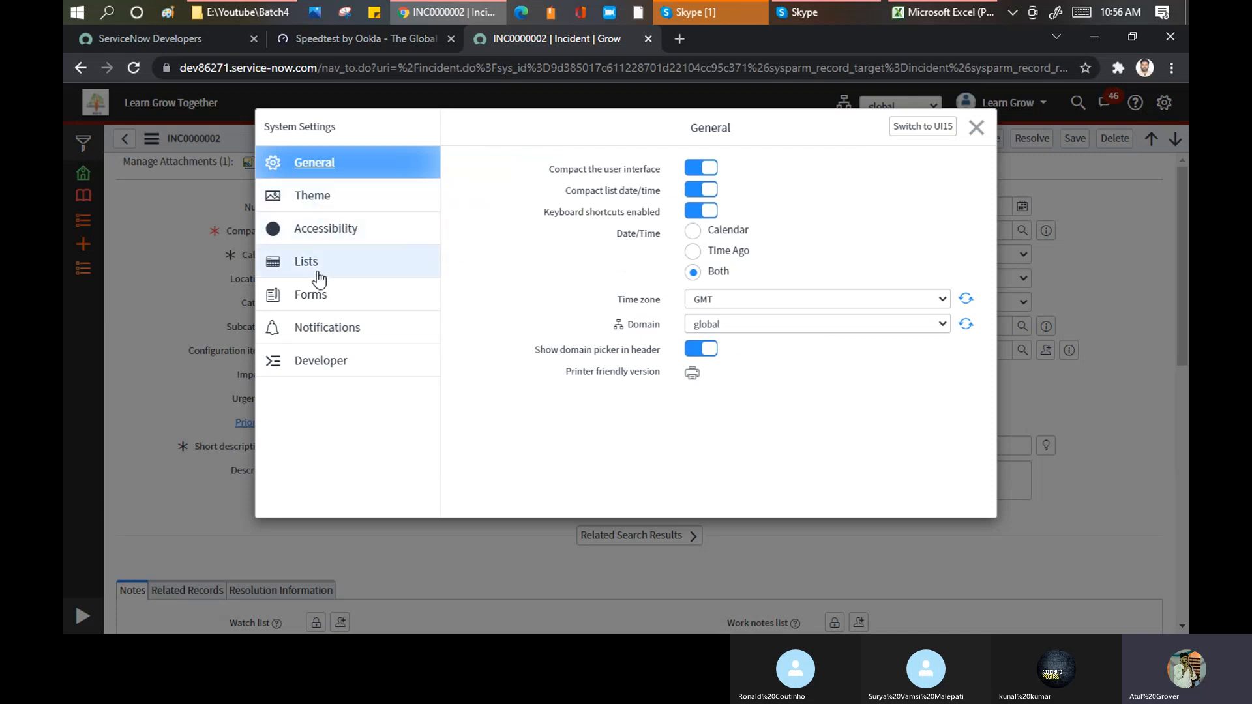
click(310, 298)
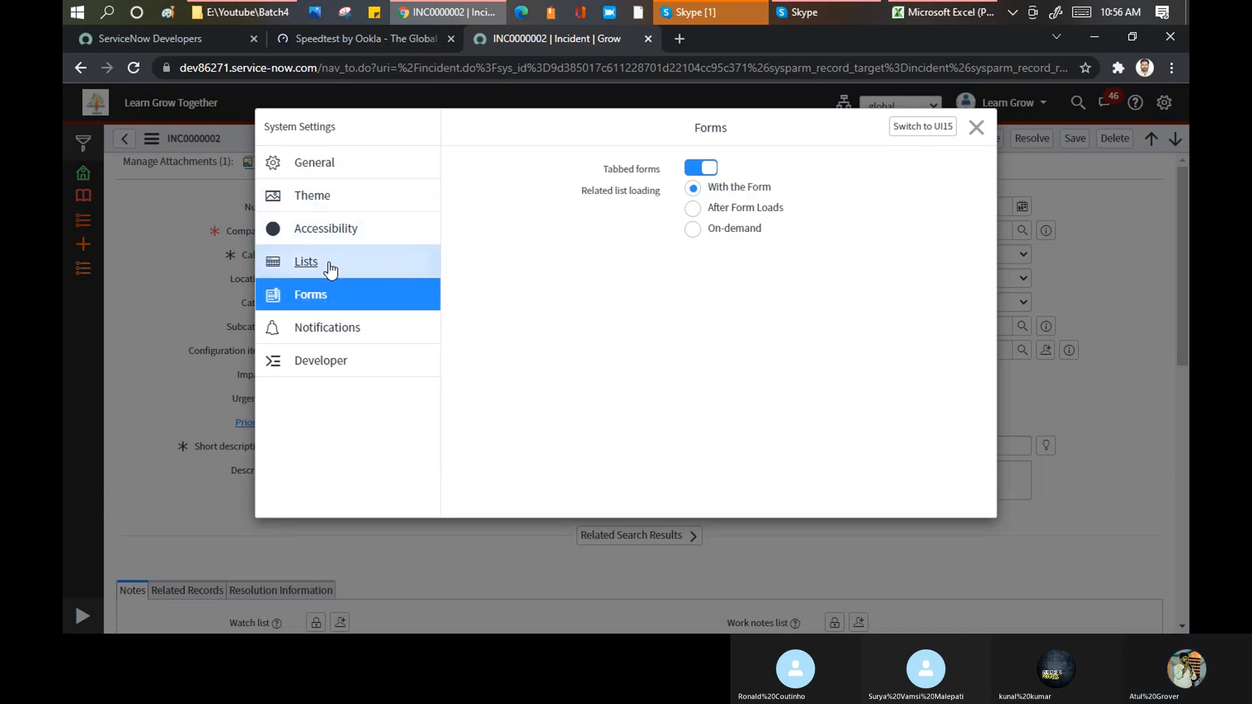
click(308, 259)
click(313, 233)
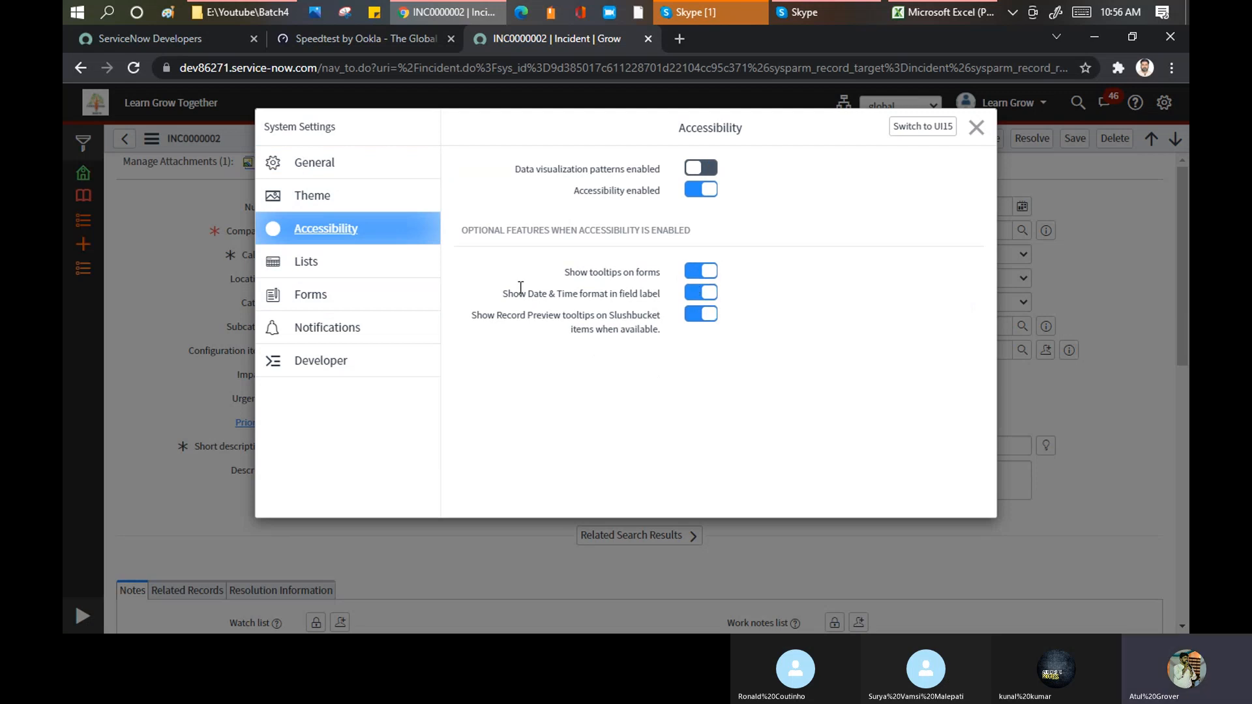
click(976, 128)
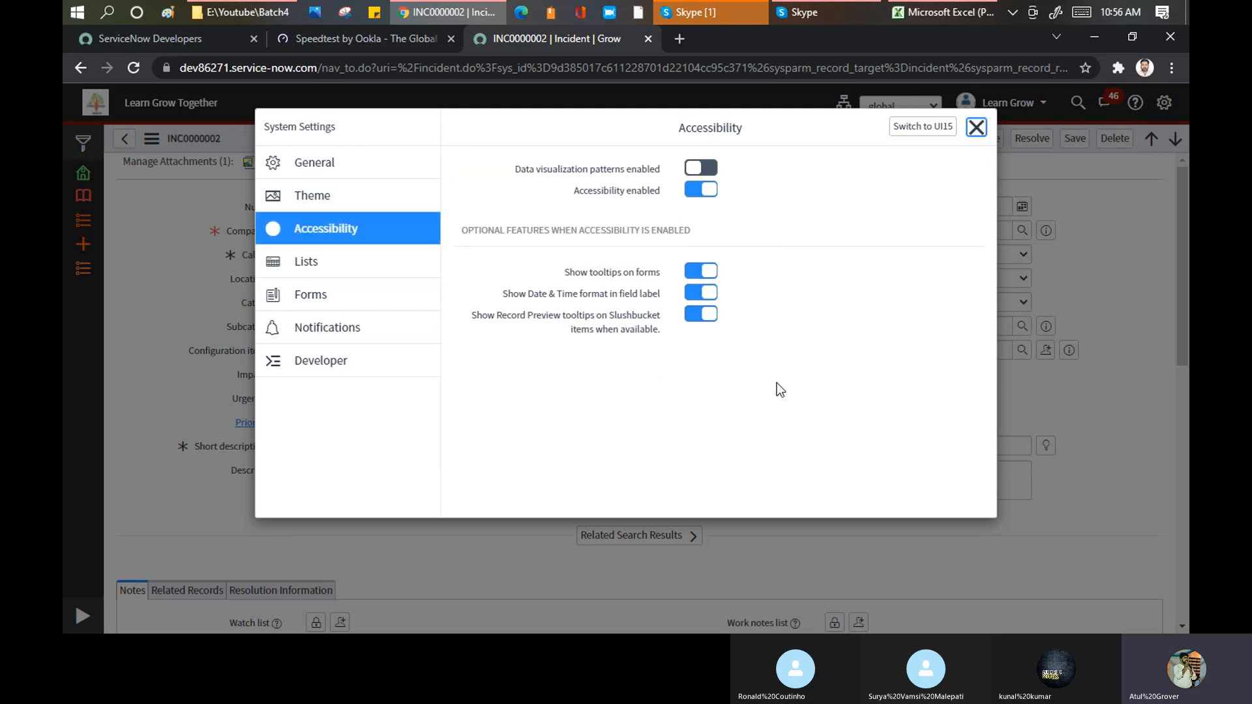
Step: Examine the date and time format in the Resolved field's label in the incident's Resolution Information section
scroll(744, 365, down, 3)
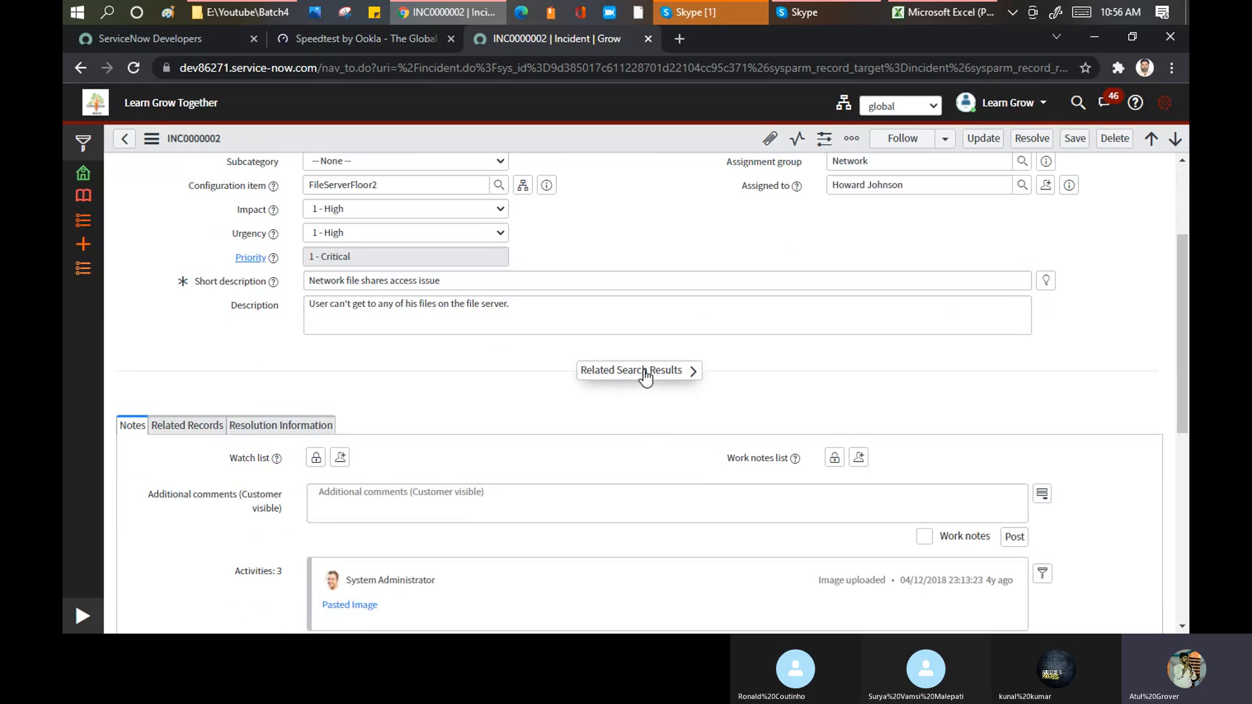
click(293, 425)
scroll(534, 416, down, 2)
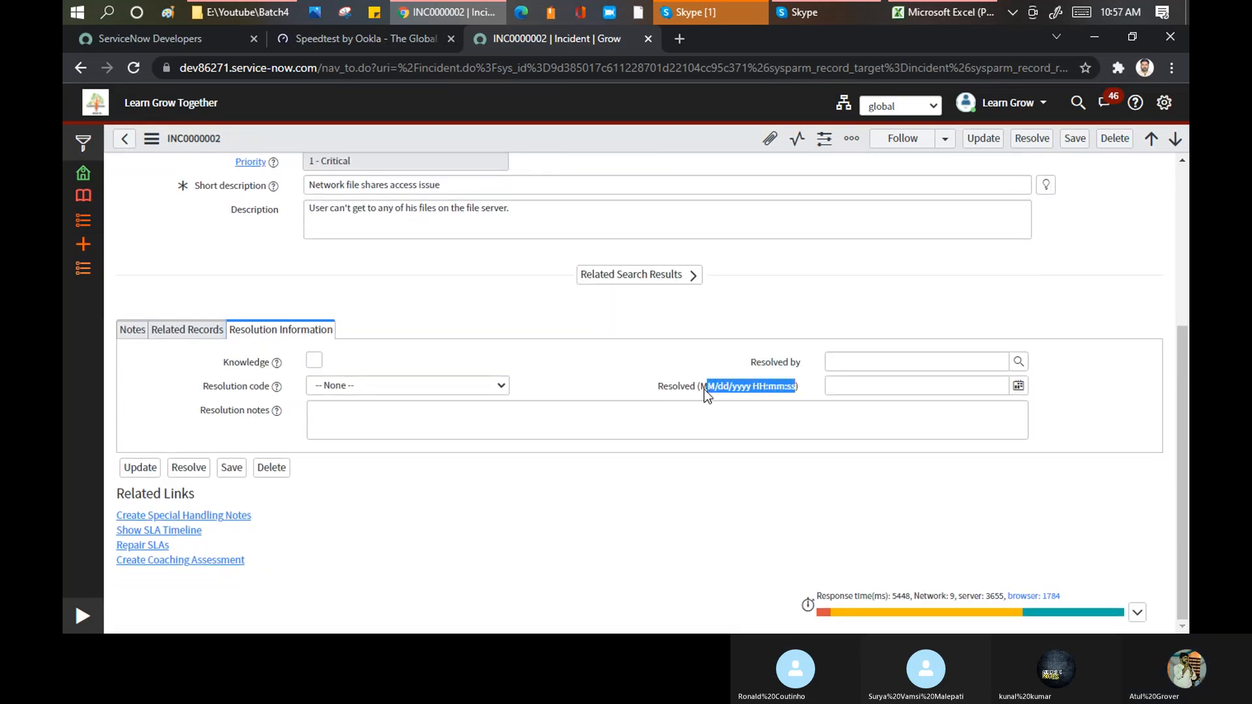
click(708, 391)
Step: Turn off Show Date & Time format in field label in the accessibility settings and accept the page reload
click(1164, 102)
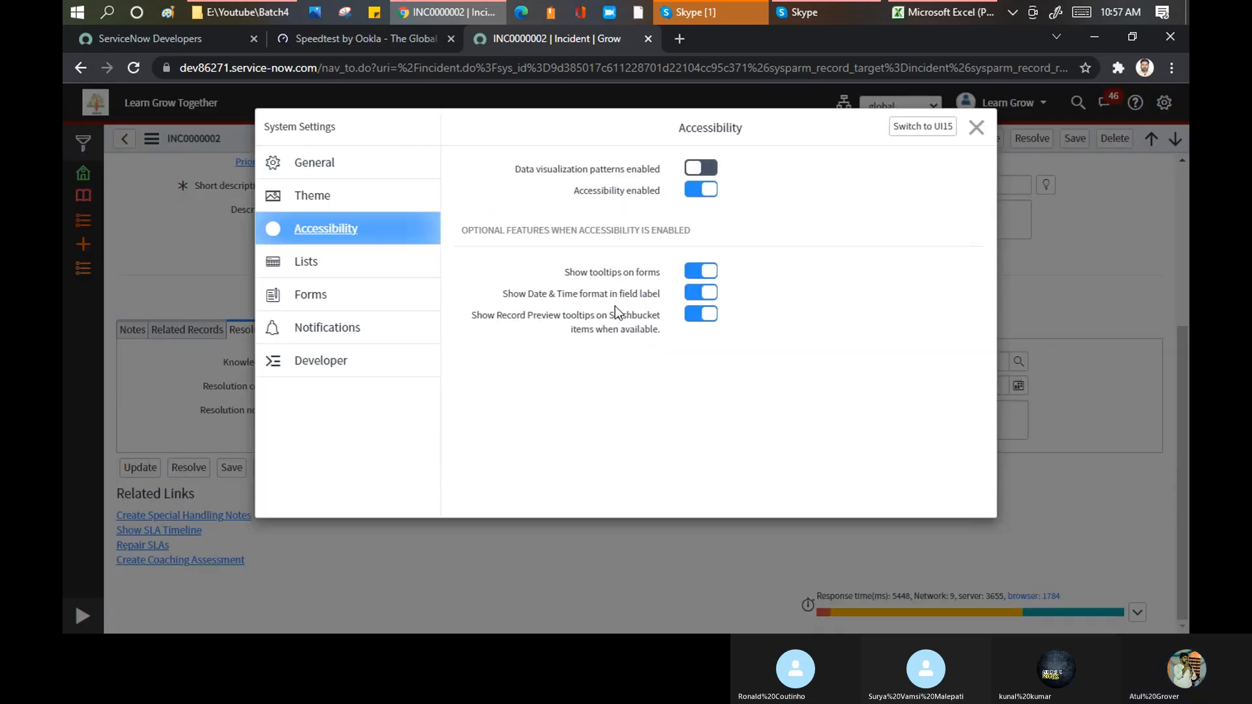
click(694, 290)
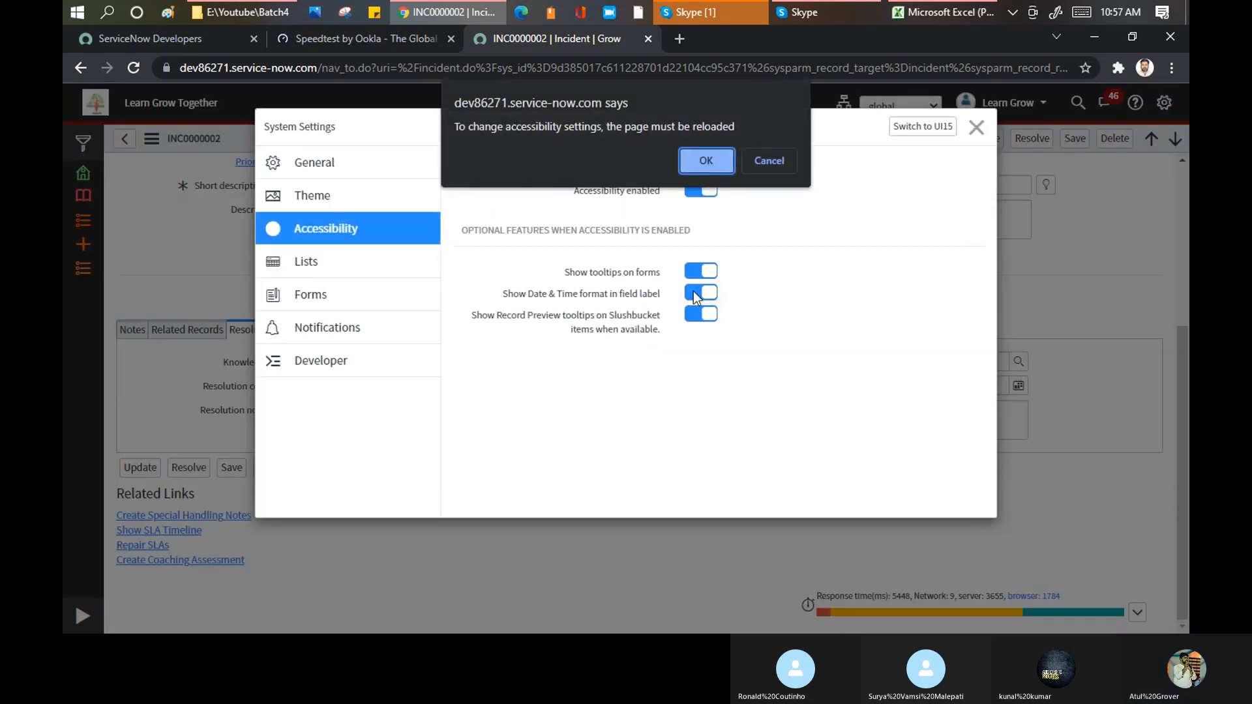
click(707, 161)
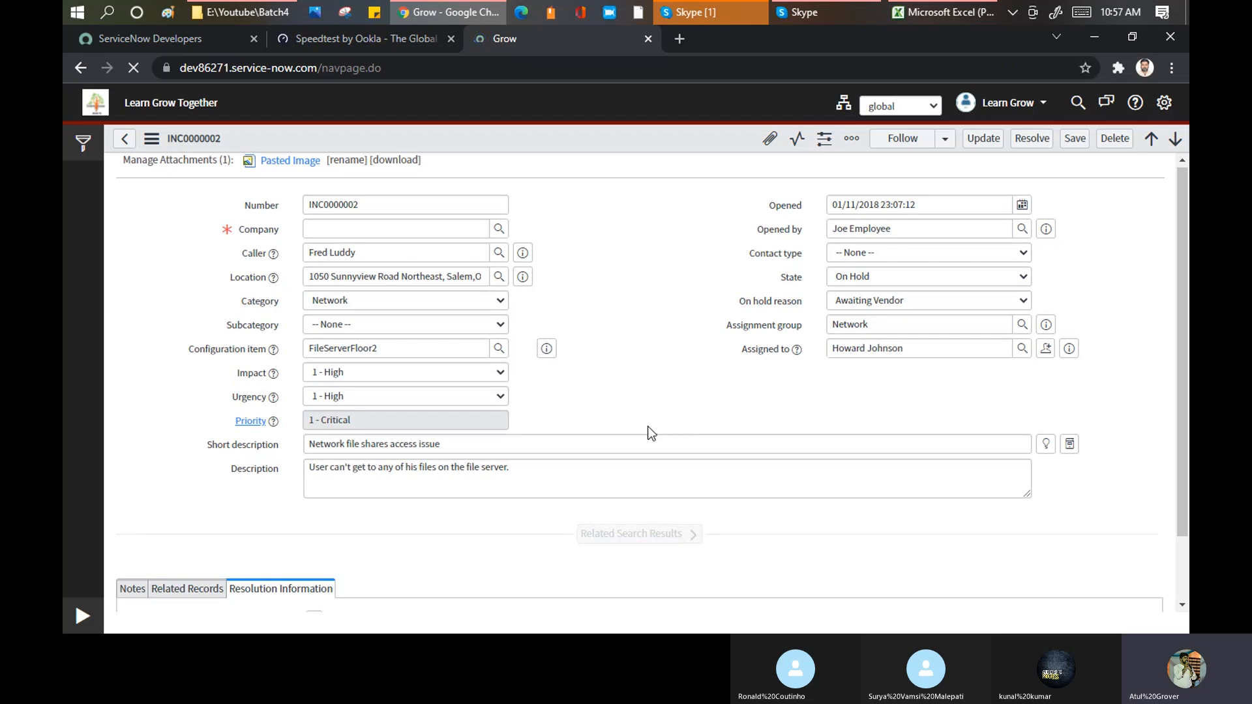
scroll(643, 427, down, 3)
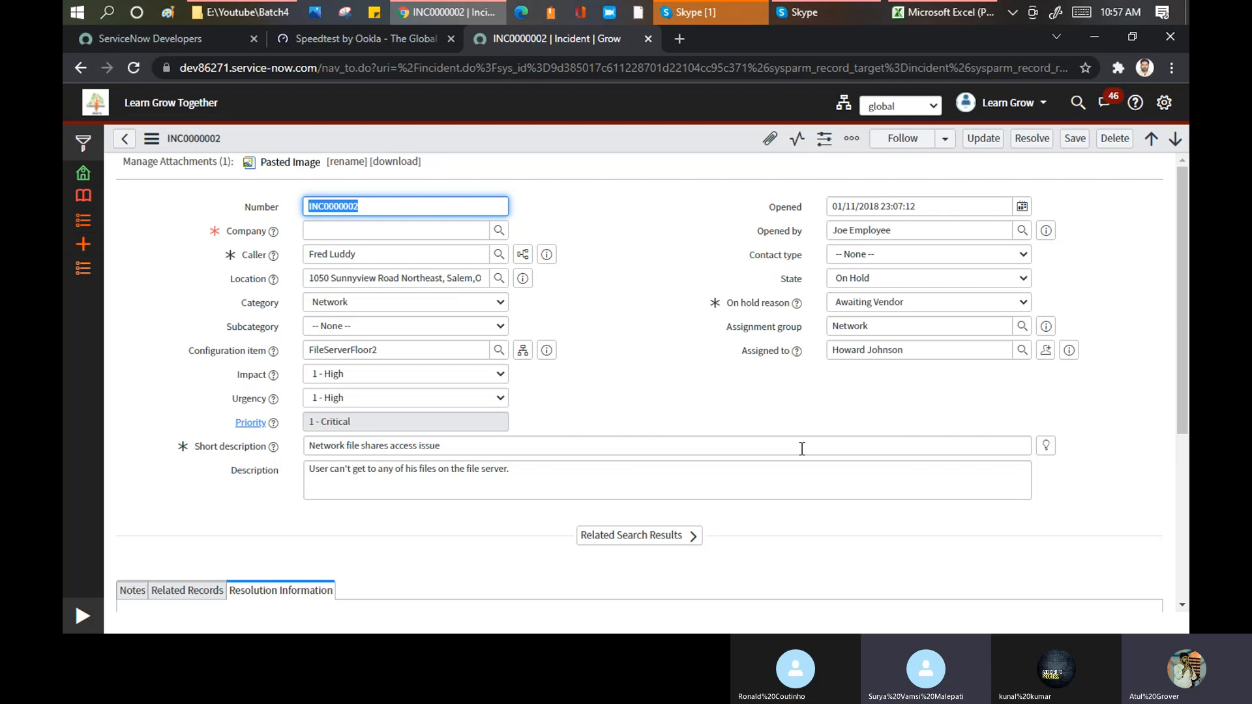
Step: Turn off the compact user interface and the wrapping of longer text in list columns, and view the incident list
click(1168, 108)
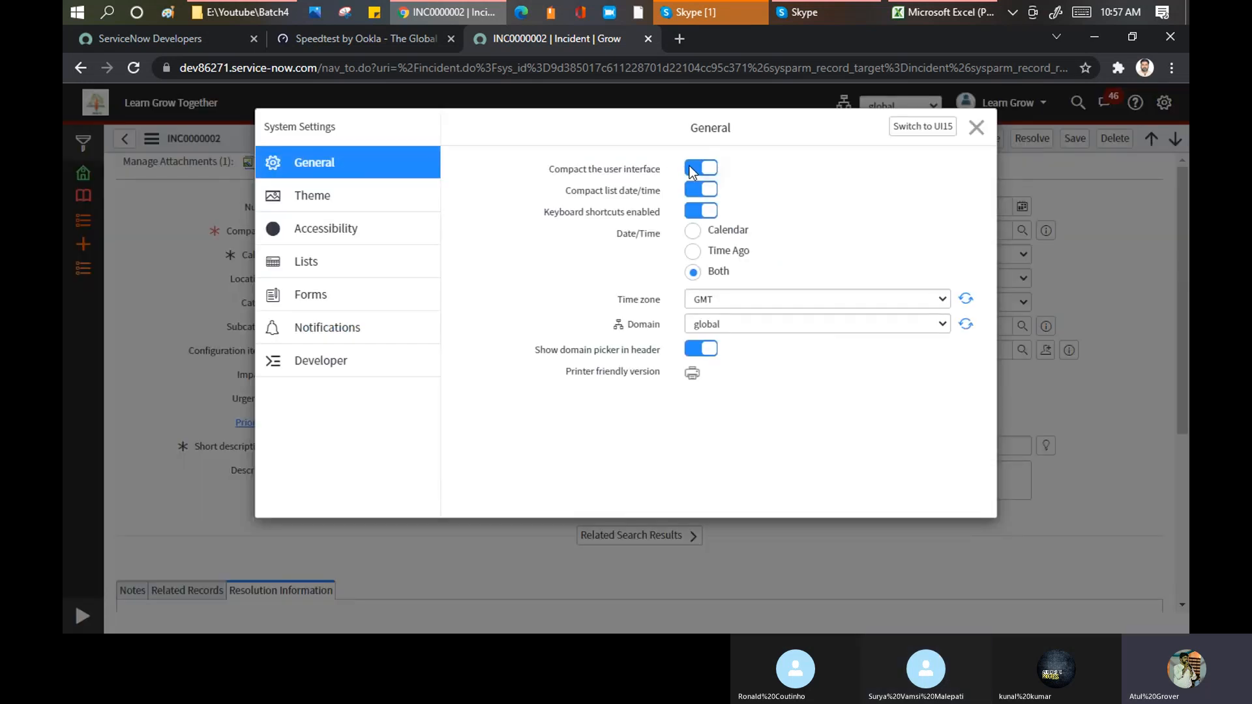
click(692, 169)
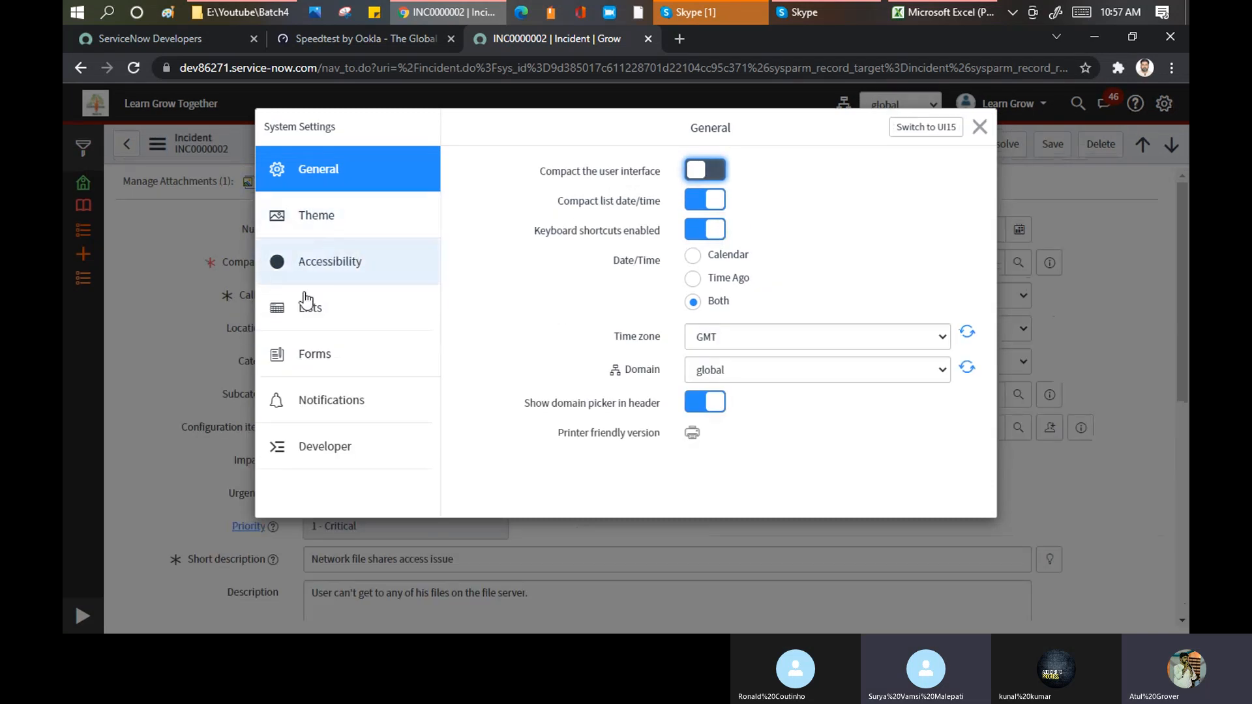
click(299, 319)
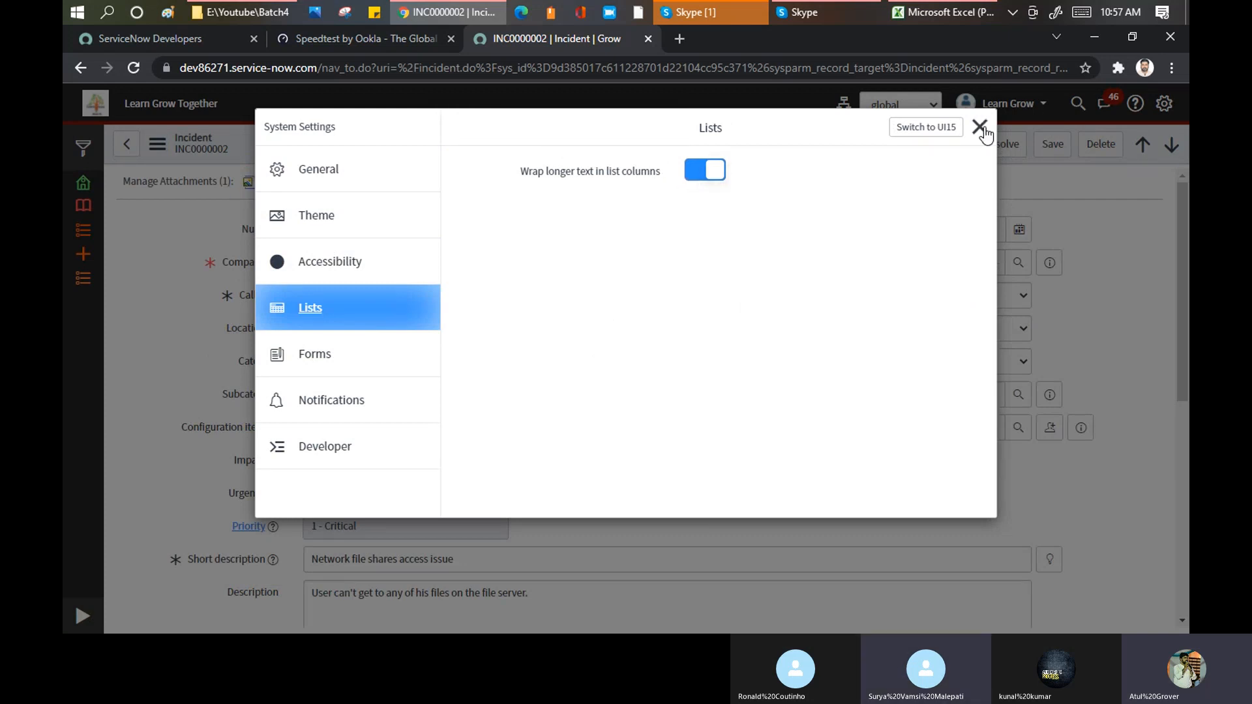
click(694, 174)
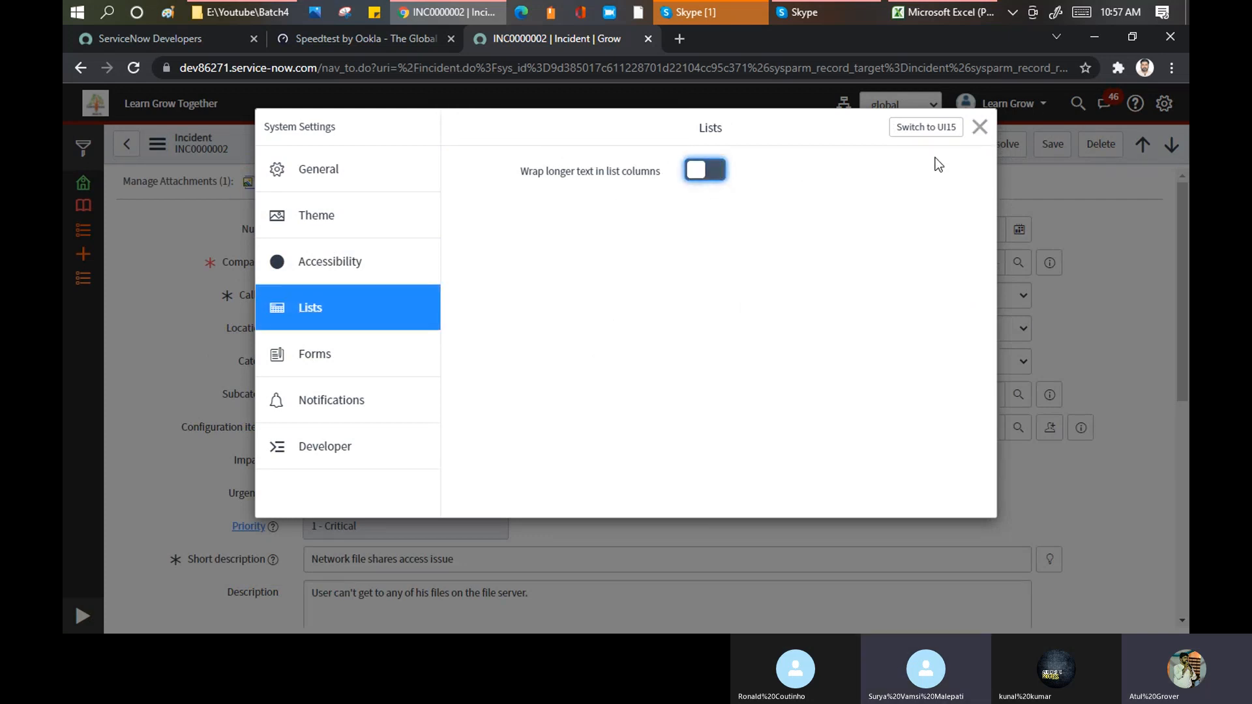
click(980, 128)
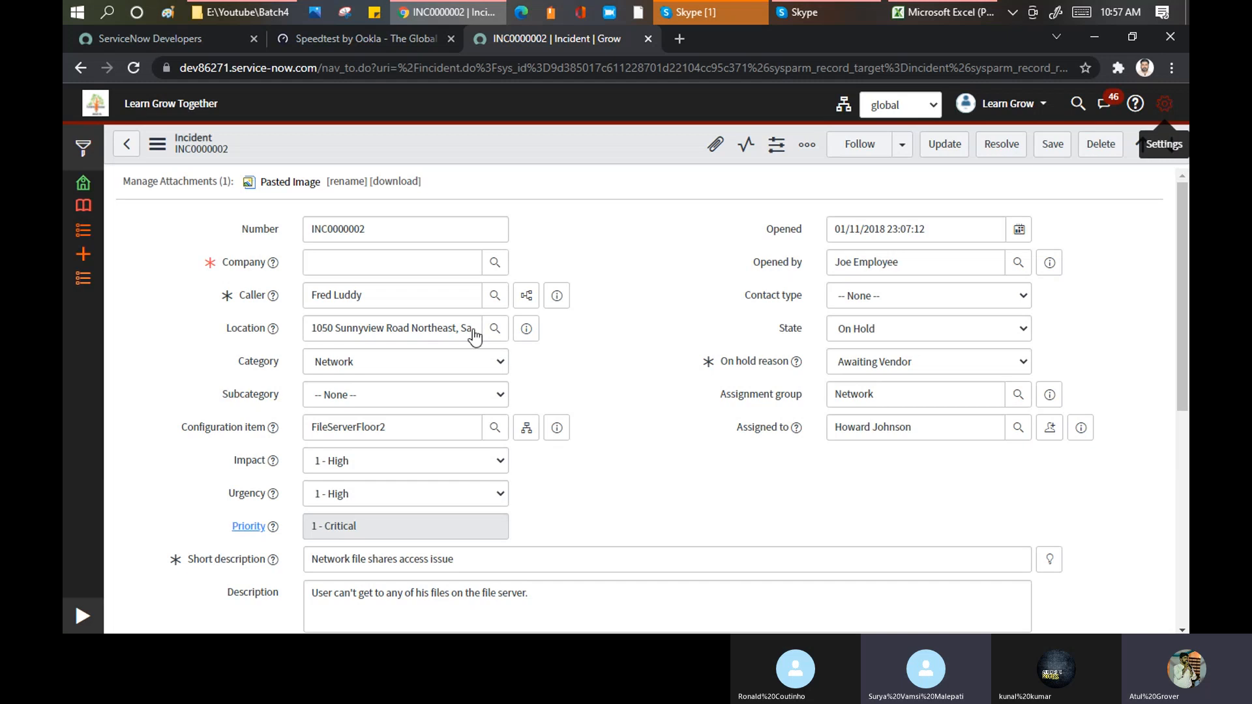
click(80, 280)
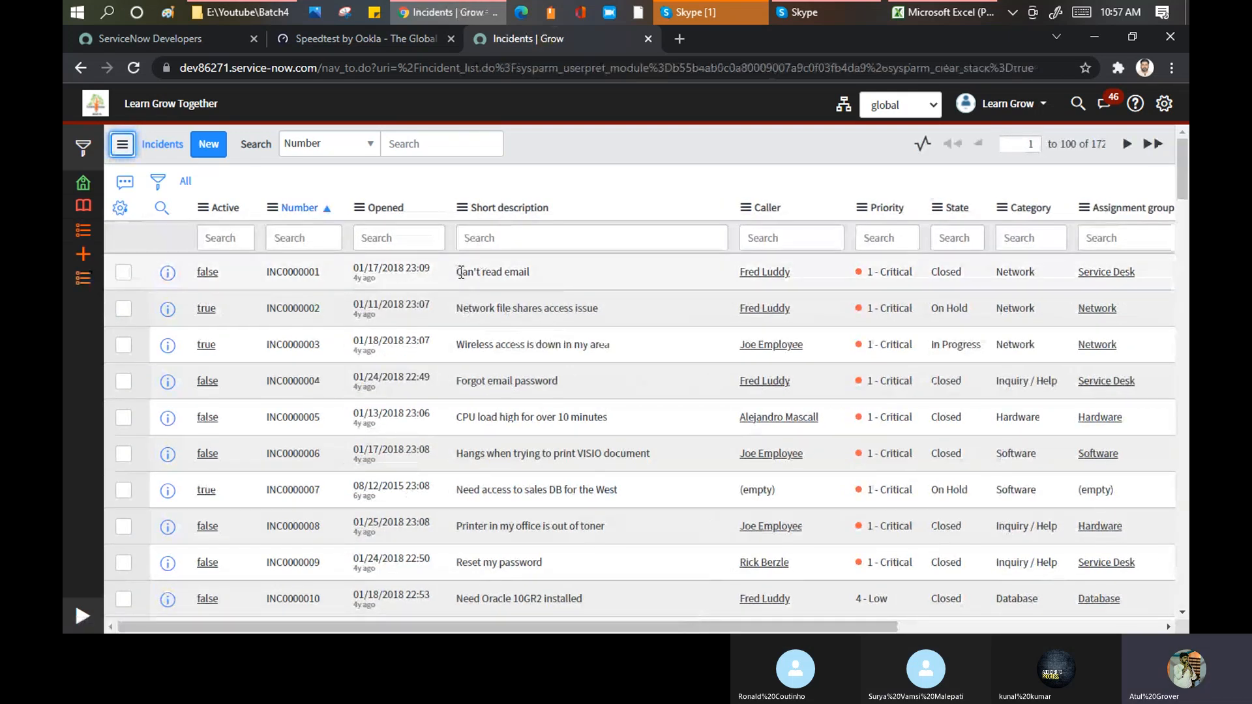
scroll(579, 299, down, 6)
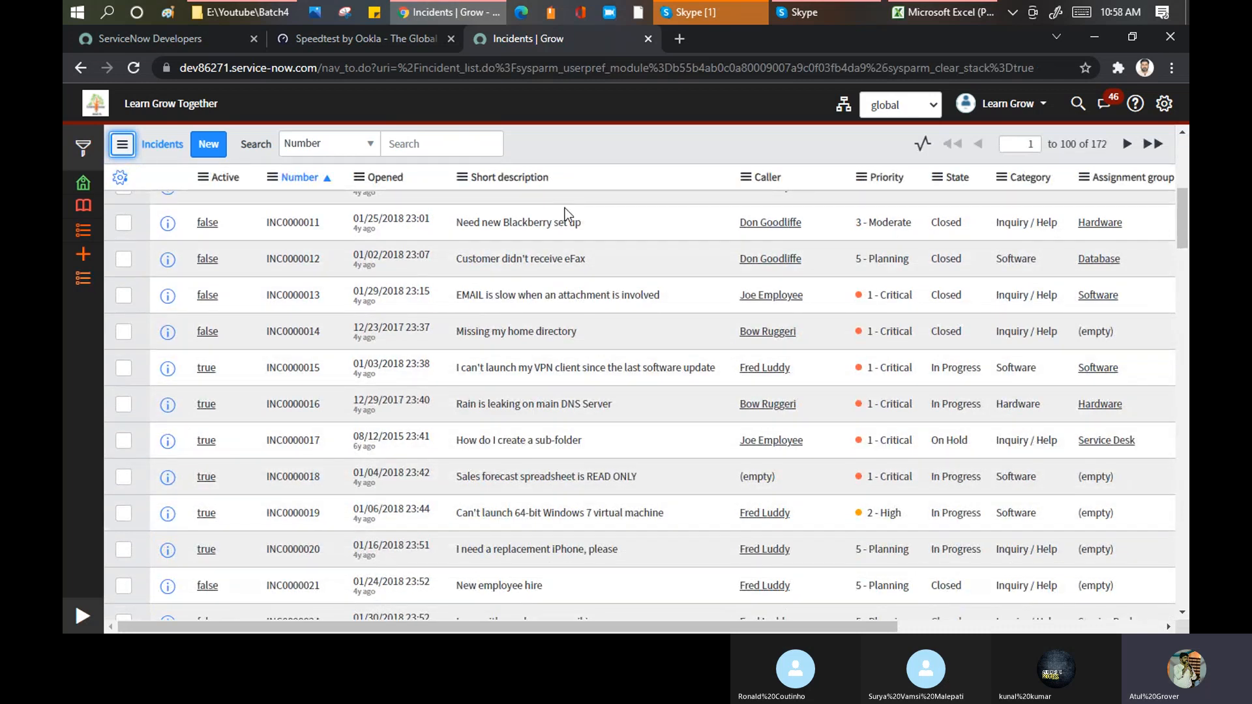
Step: Turn on wrapping of longer text in list columns, close the system settings and look through the incident list
click(1164, 103)
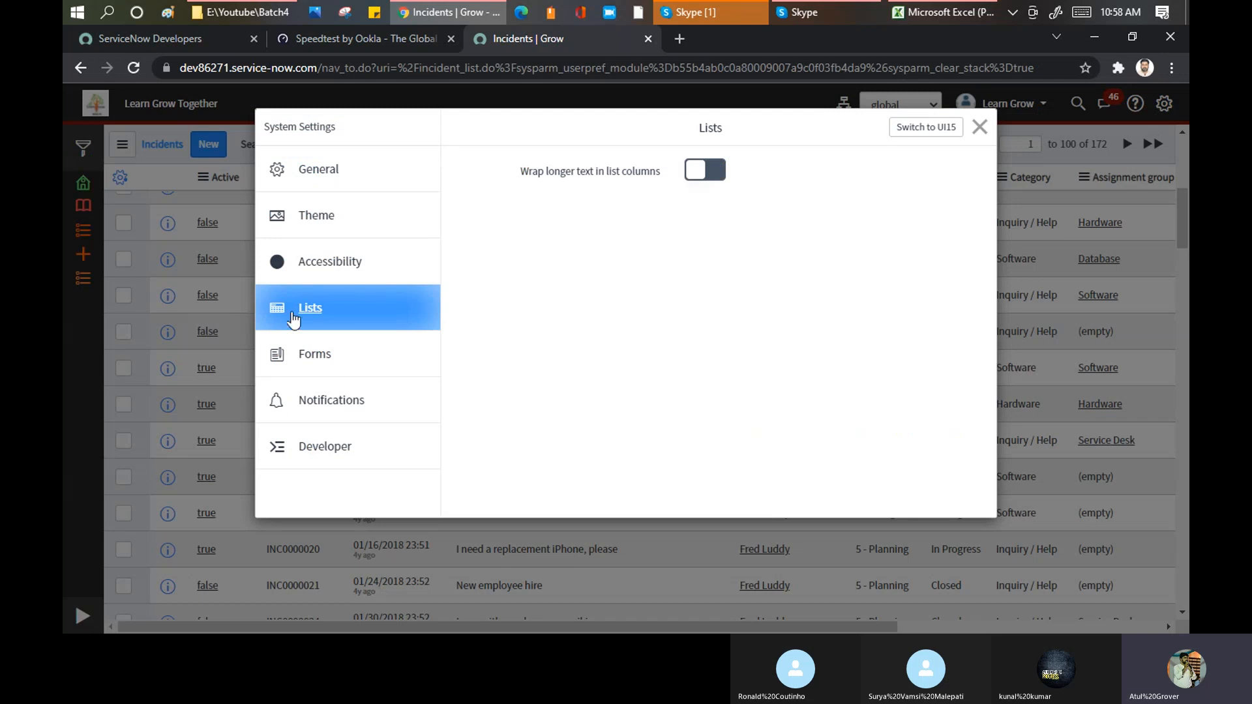
click(721, 169)
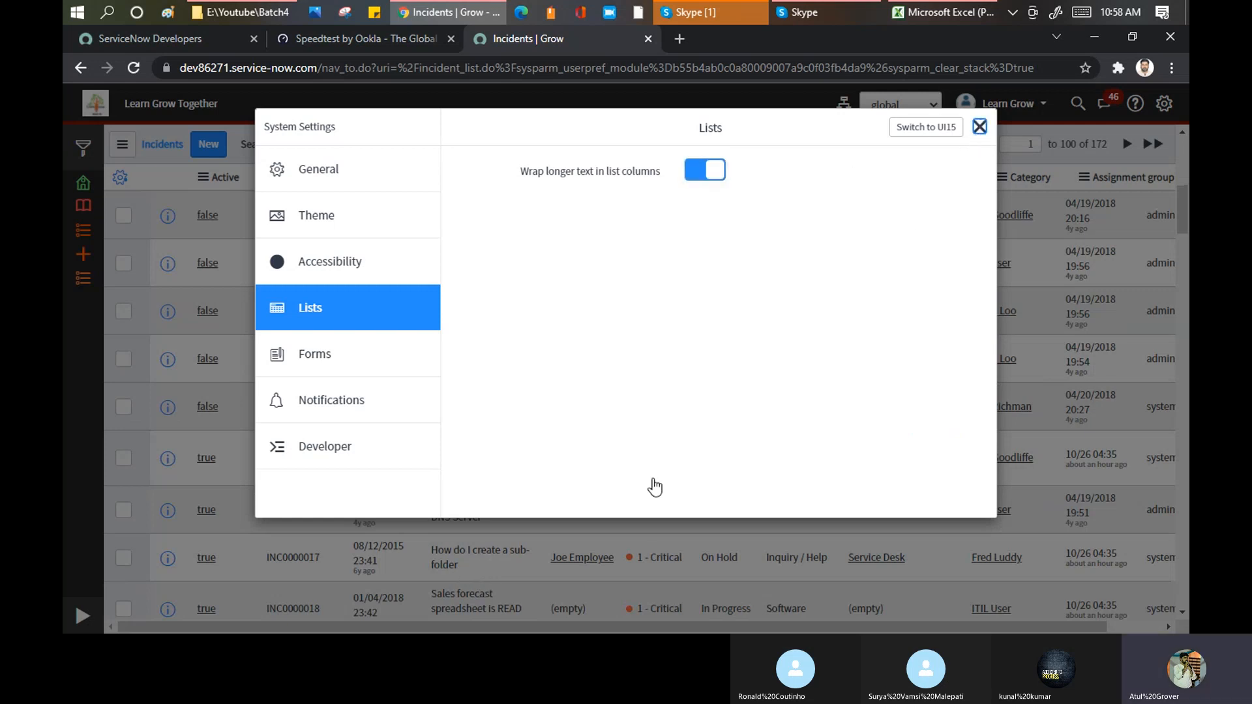
key(Escape)
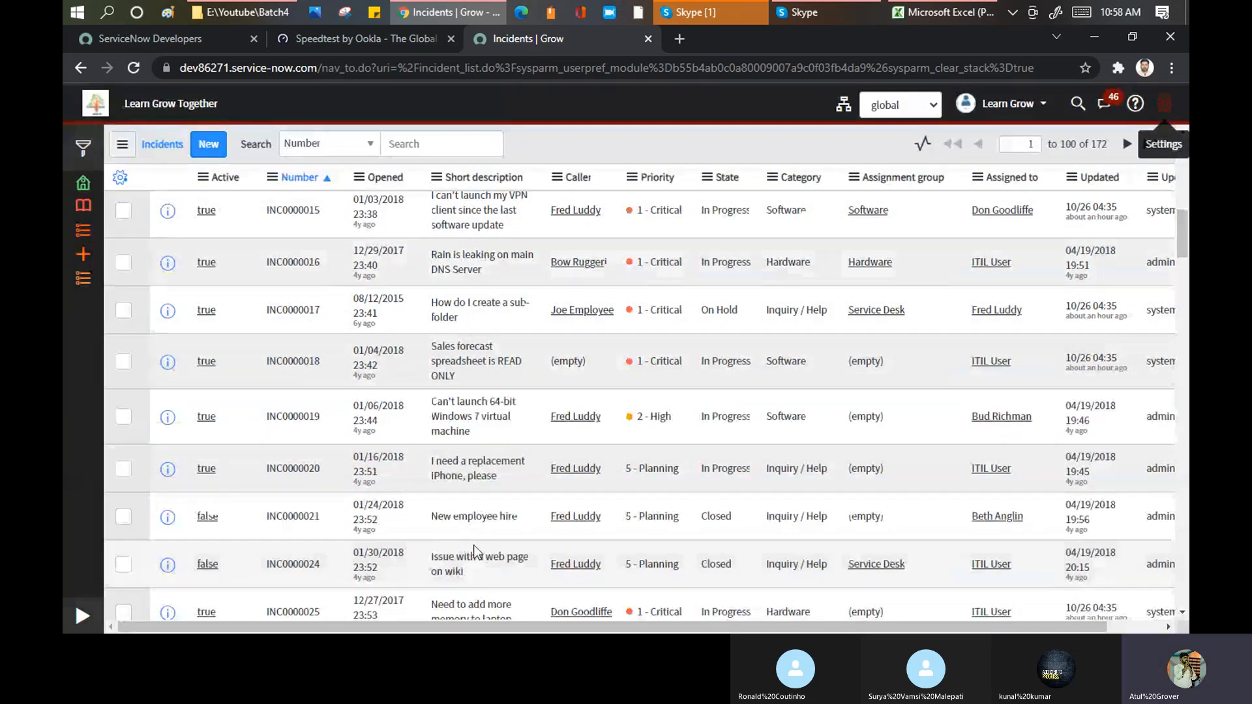
scroll(471, 538, down, 10)
scroll(469, 398, up, 6)
scroll(471, 391, up, 4)
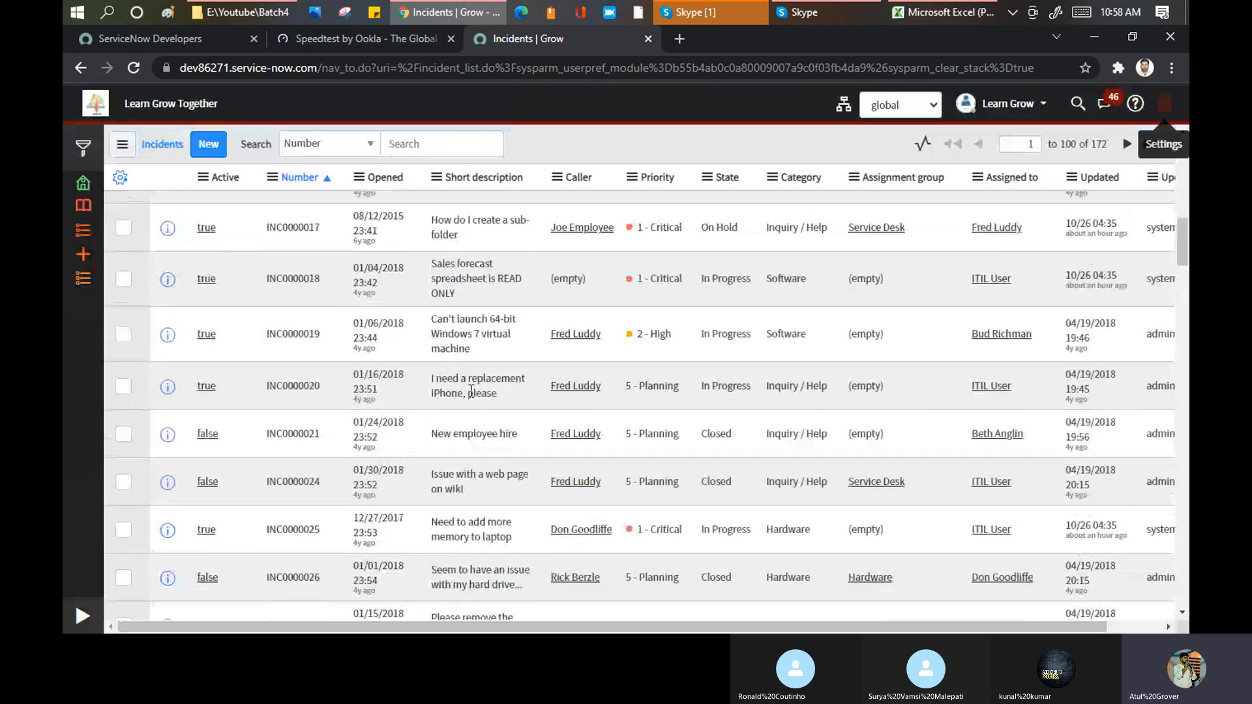
Step: View the Forms options in the system settings, close them and open incident INC0000020 from the list
click(1158, 105)
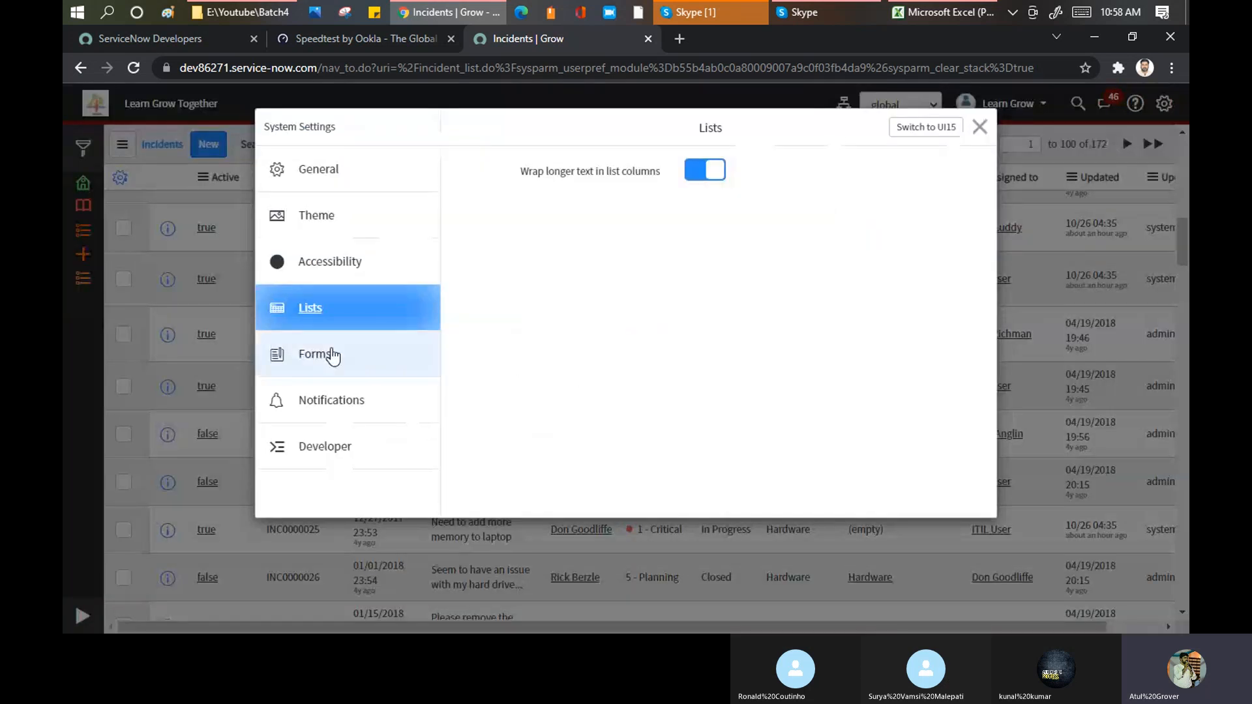
click(314, 358)
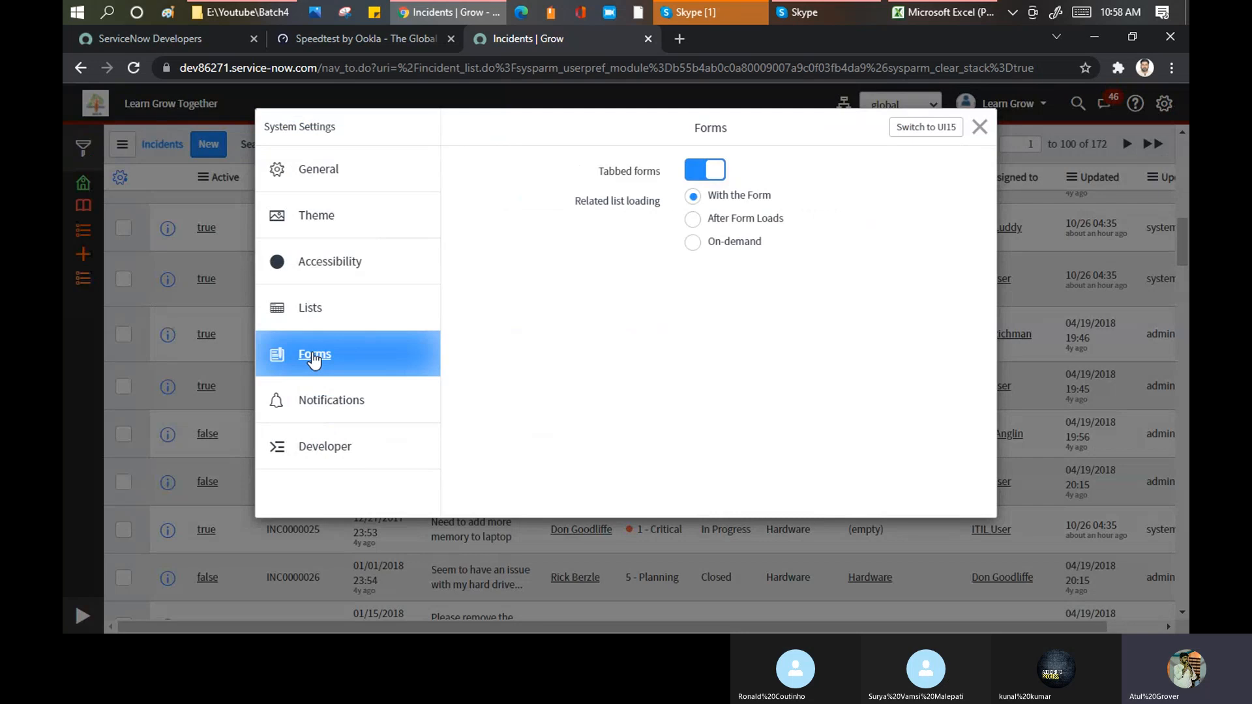
click(981, 128)
click(206, 386)
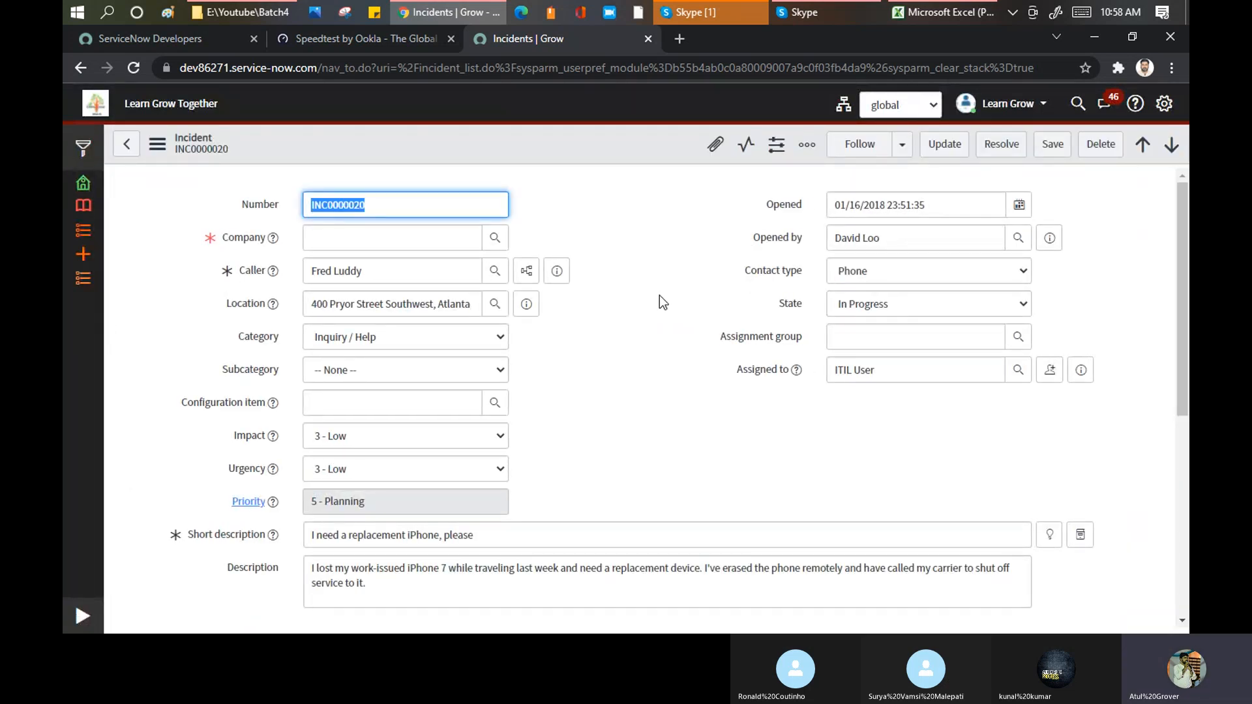
Step: Expand the incident's Related Search Results and look over the results and the tabbed sections below them
scroll(659, 300, down, 6)
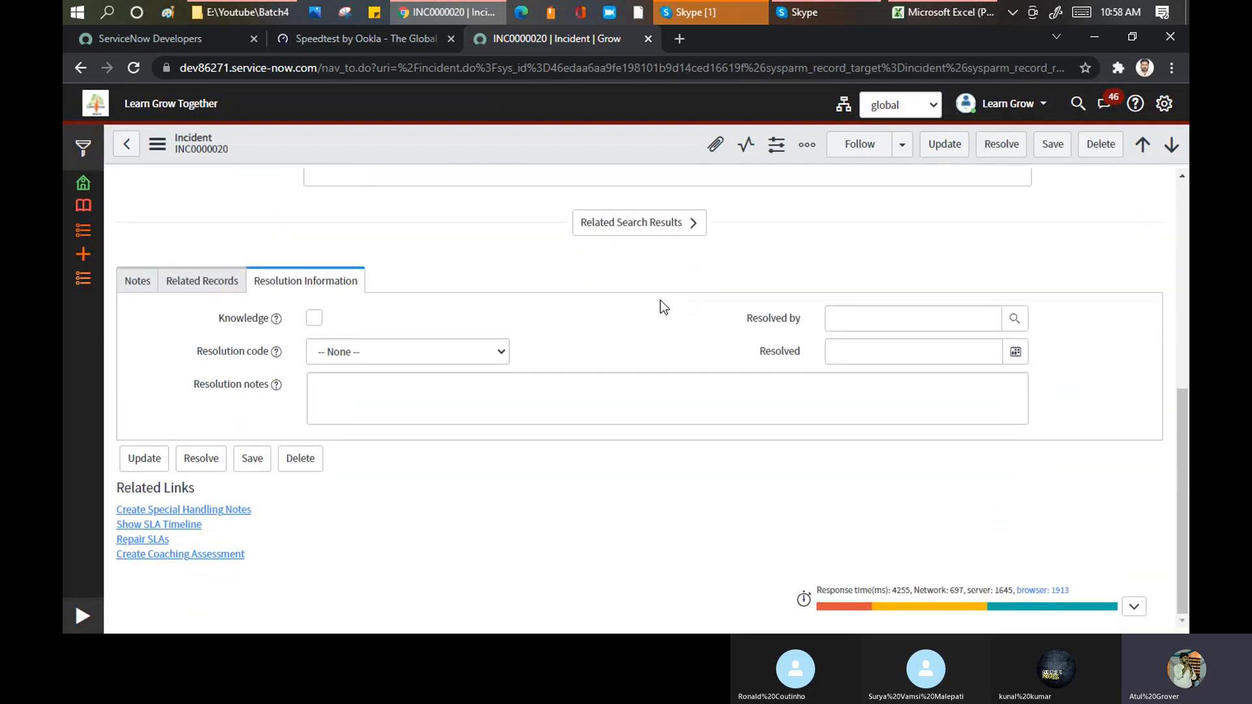
click(665, 223)
scroll(436, 359, down, 2)
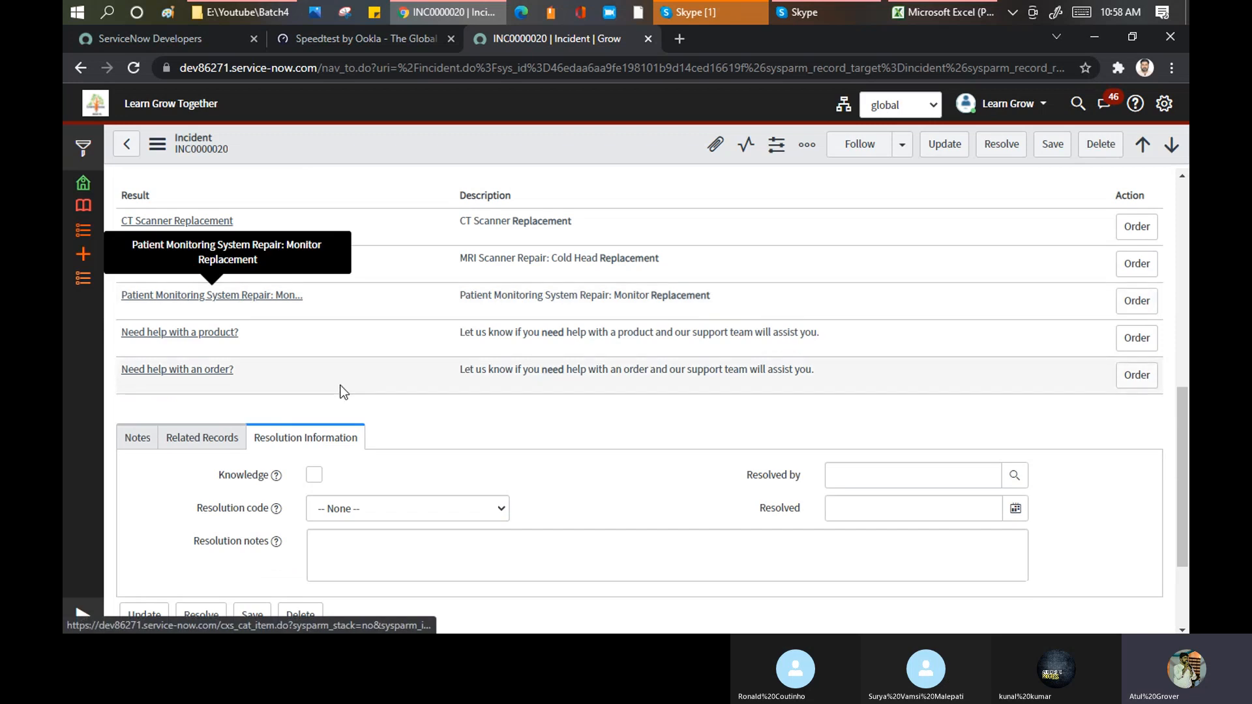
scroll(335, 385, down, 2)
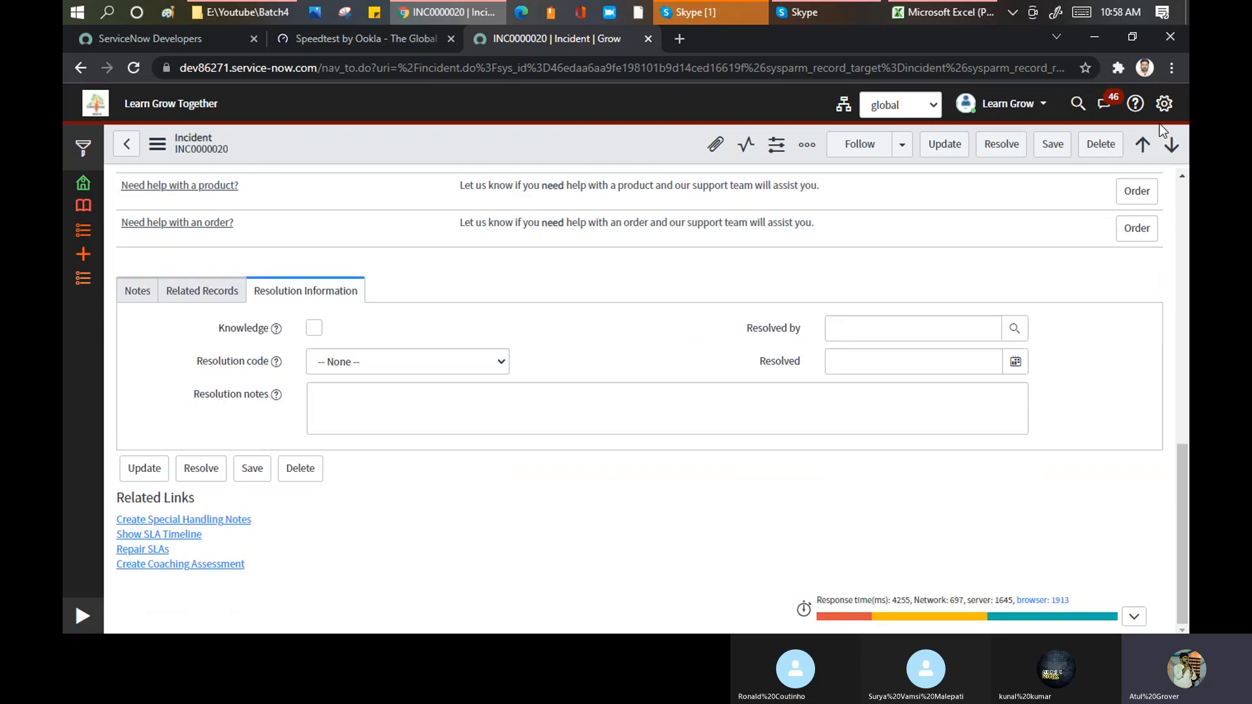
Step: Turn off Tabbed forms in the Forms settings and look through the incident's Notes, Related Records and Resolution Information sections
click(1163, 104)
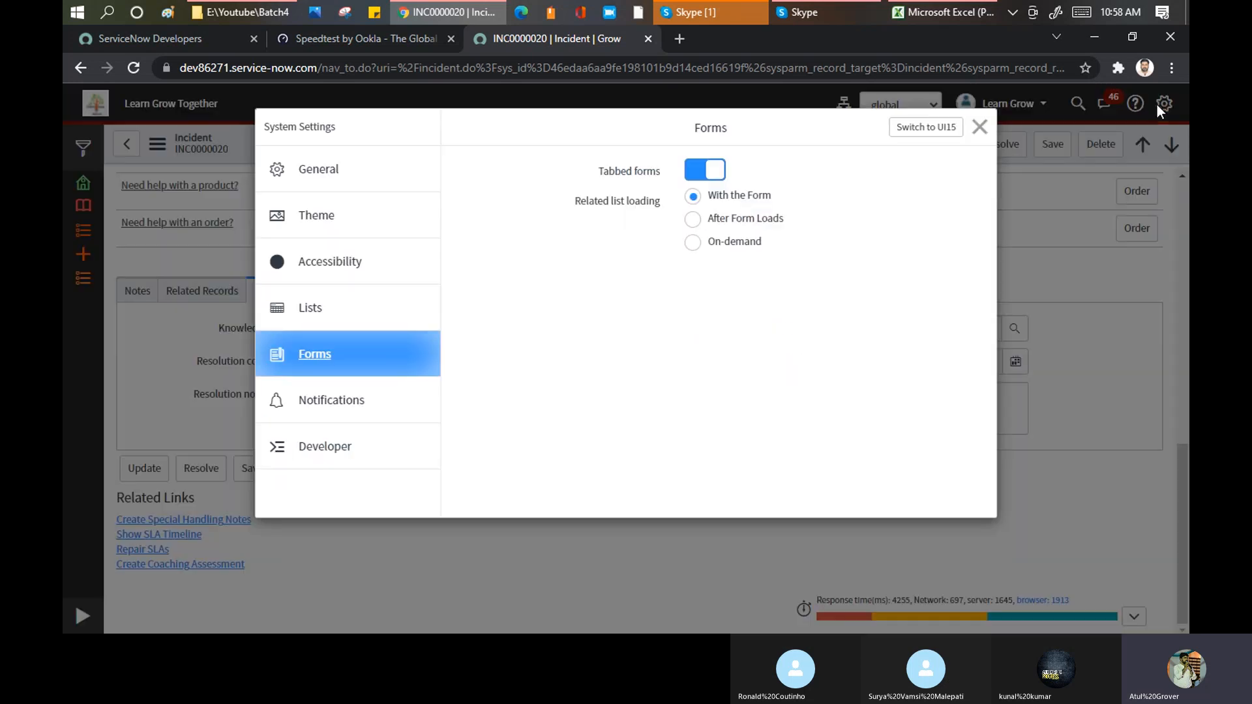
click(706, 178)
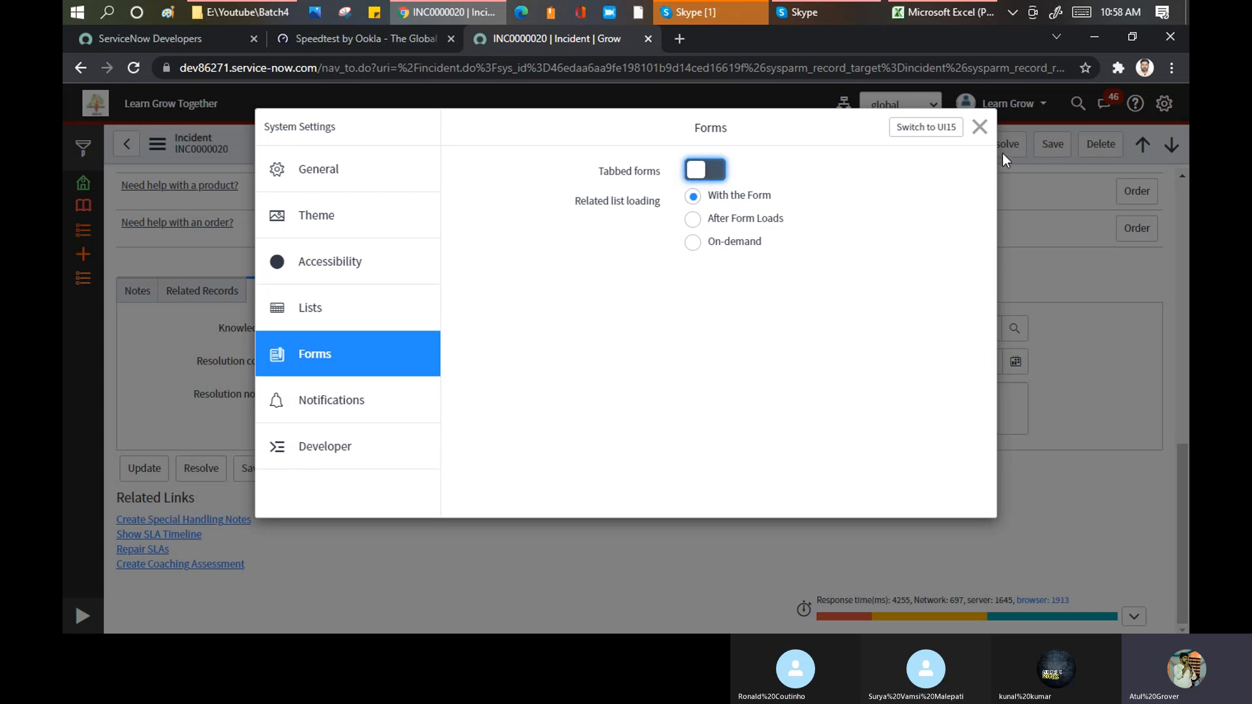
click(980, 126)
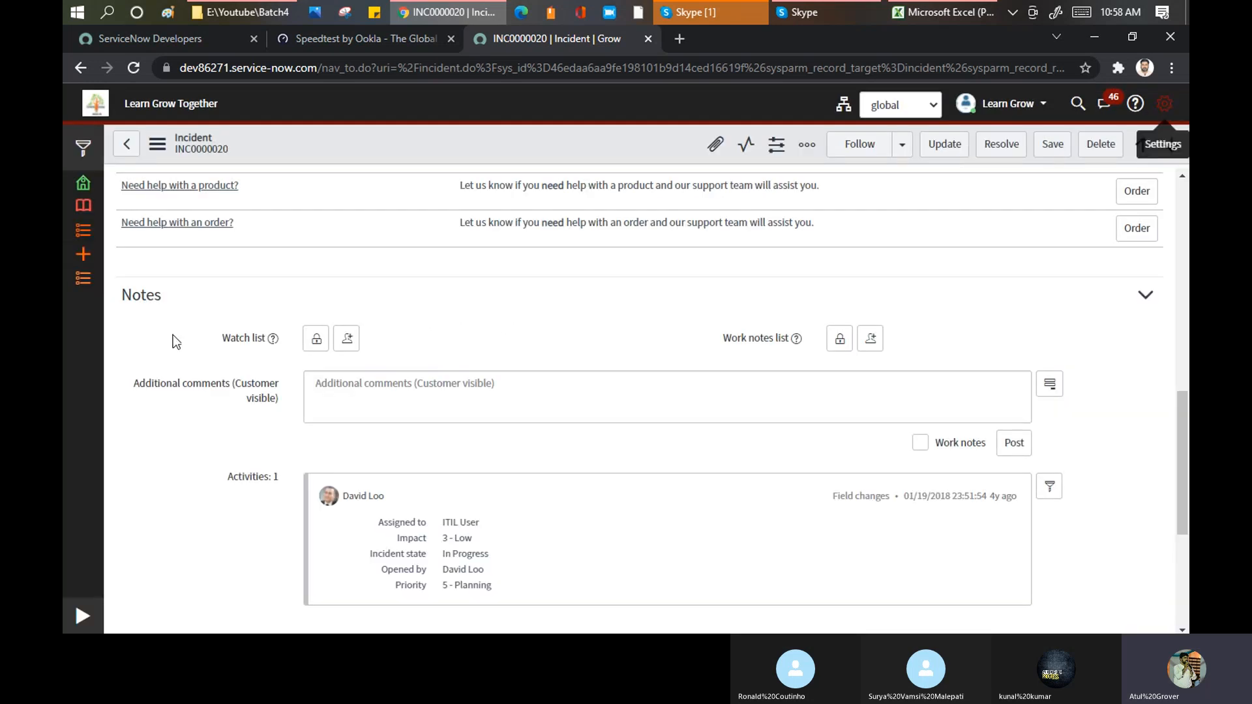
scroll(144, 297, down, 3)
scroll(179, 374, up, 1)
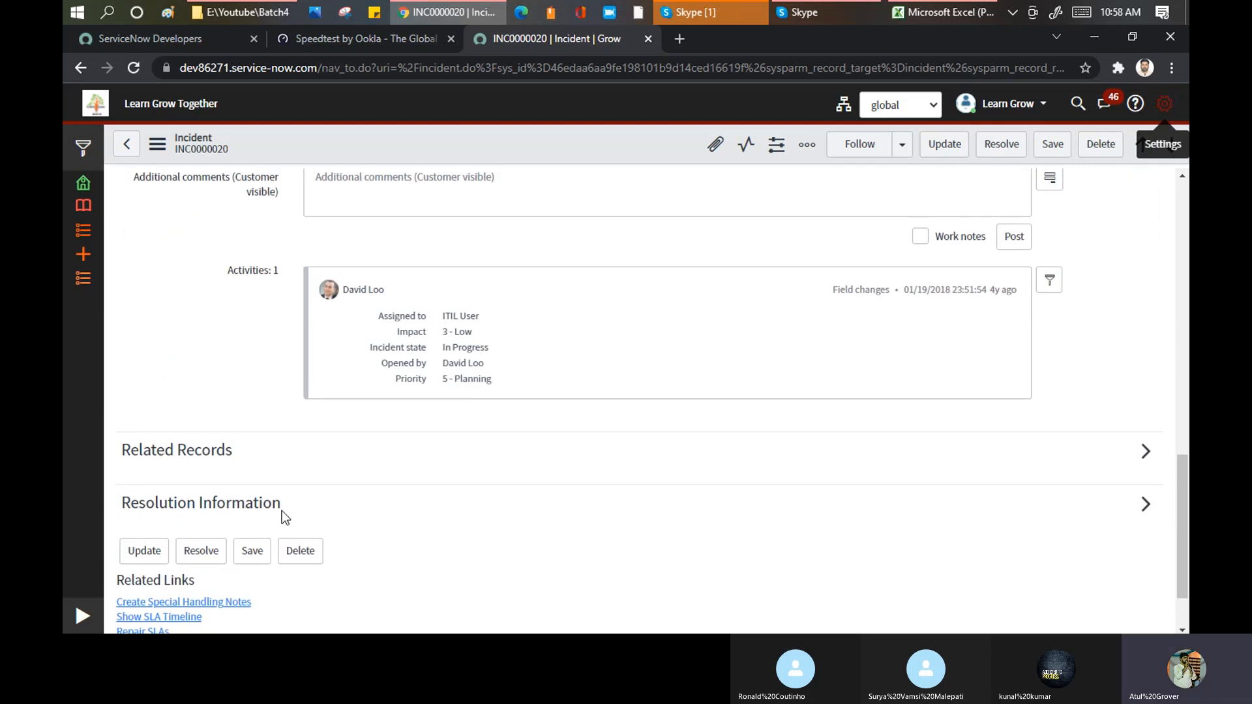
scroll(327, 496, up, 5)
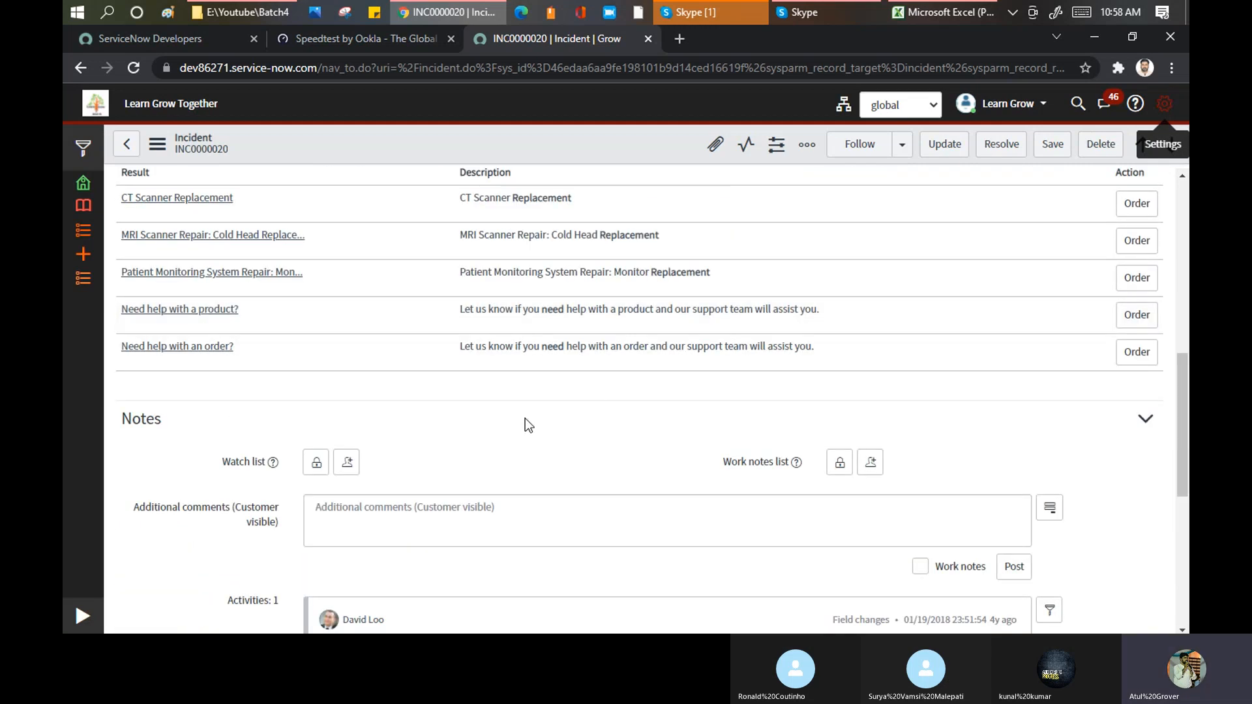
scroll(579, 410, down, 3)
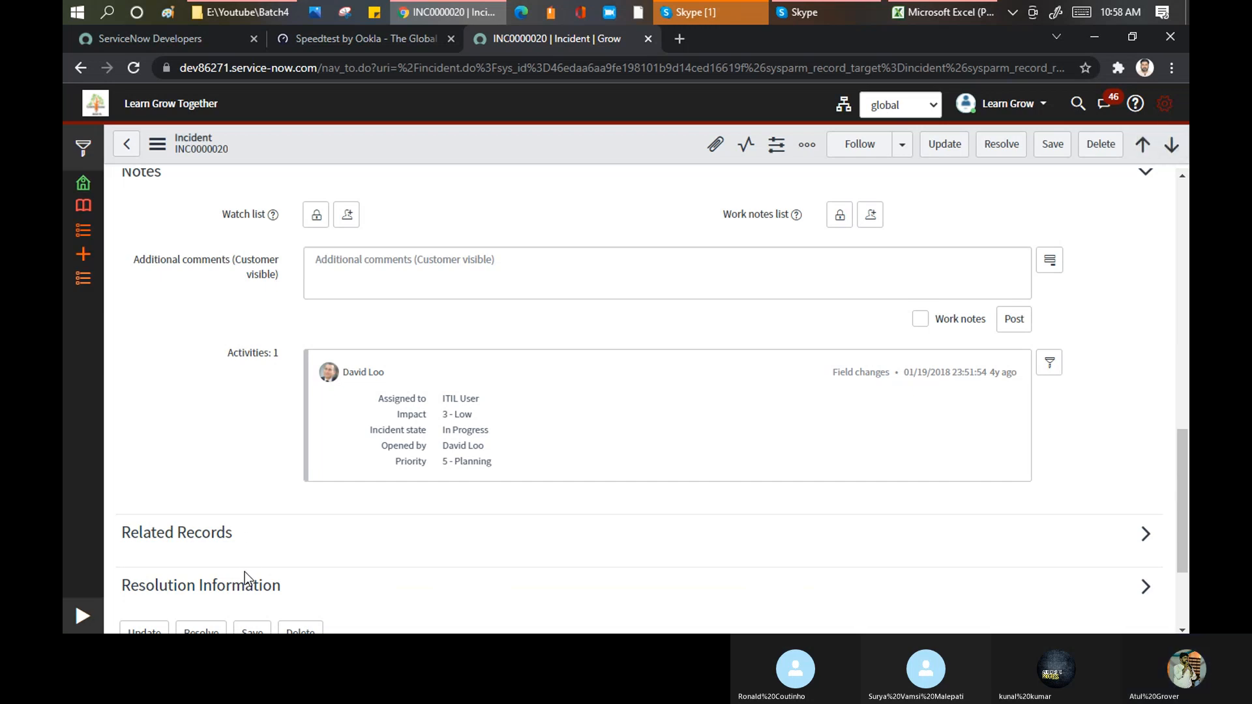
Step: Turn on Tabbed forms, view the Notifications settings and return to the start of the incident form
click(1165, 104)
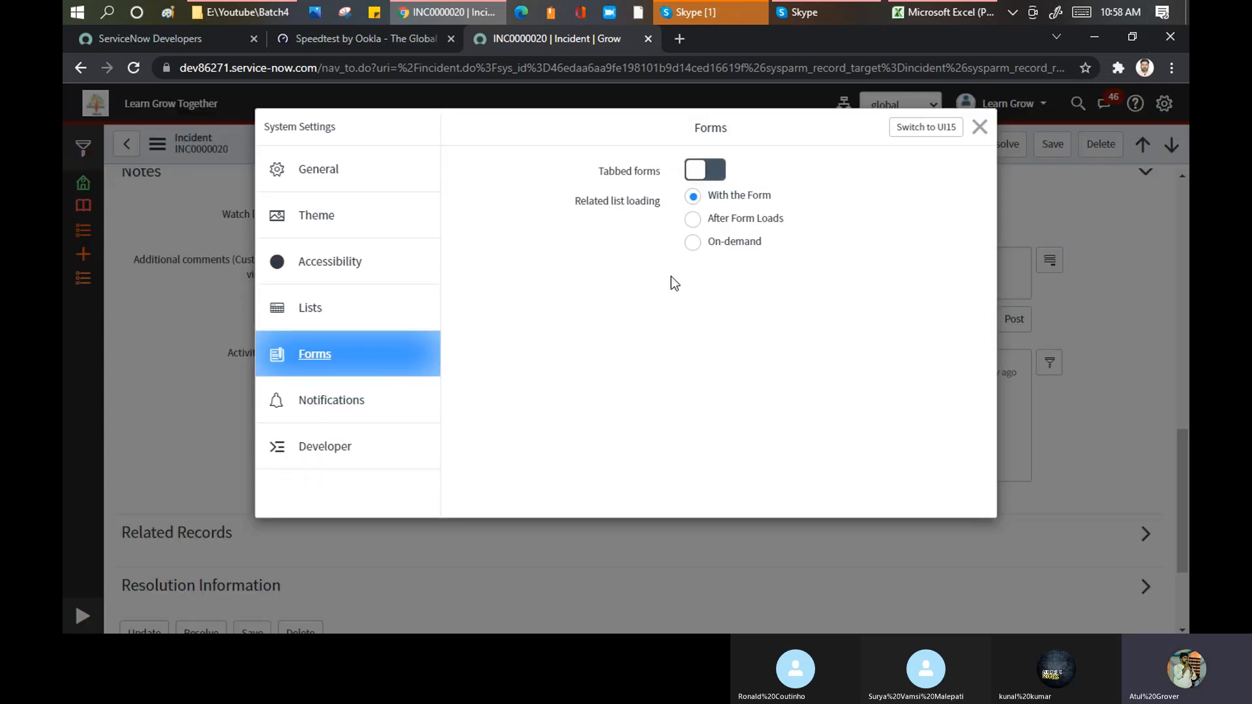
click(722, 167)
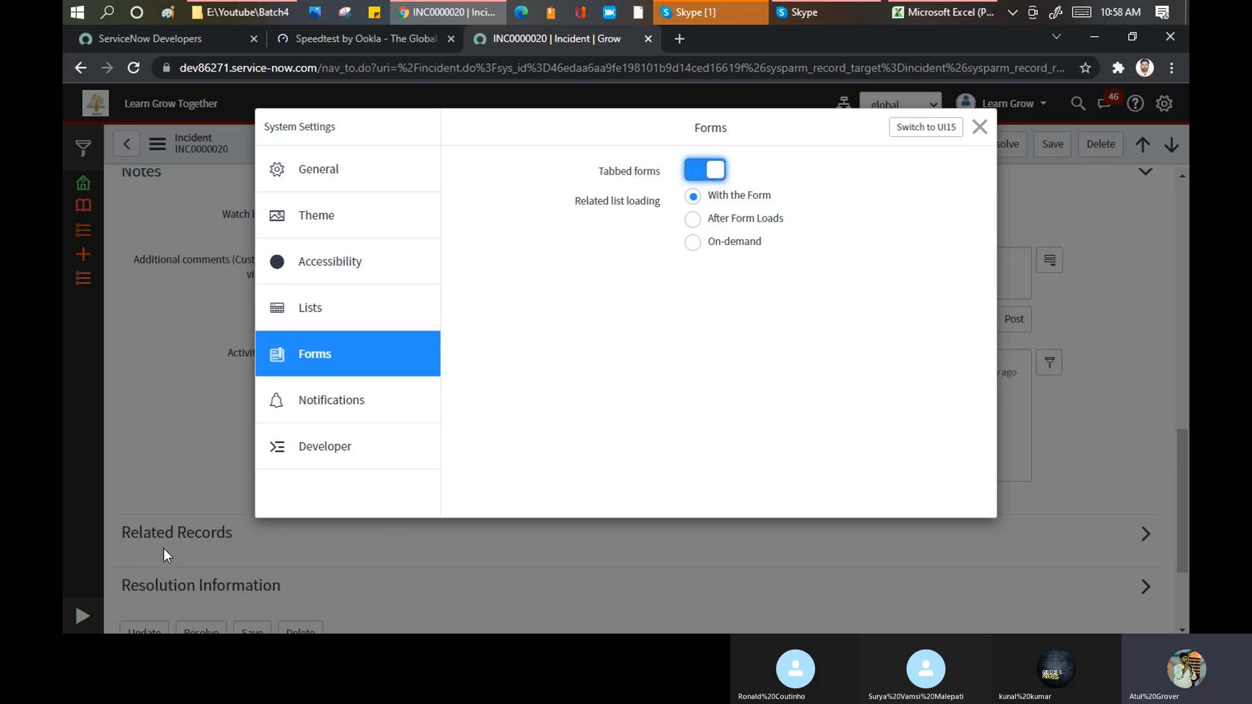
click(332, 403)
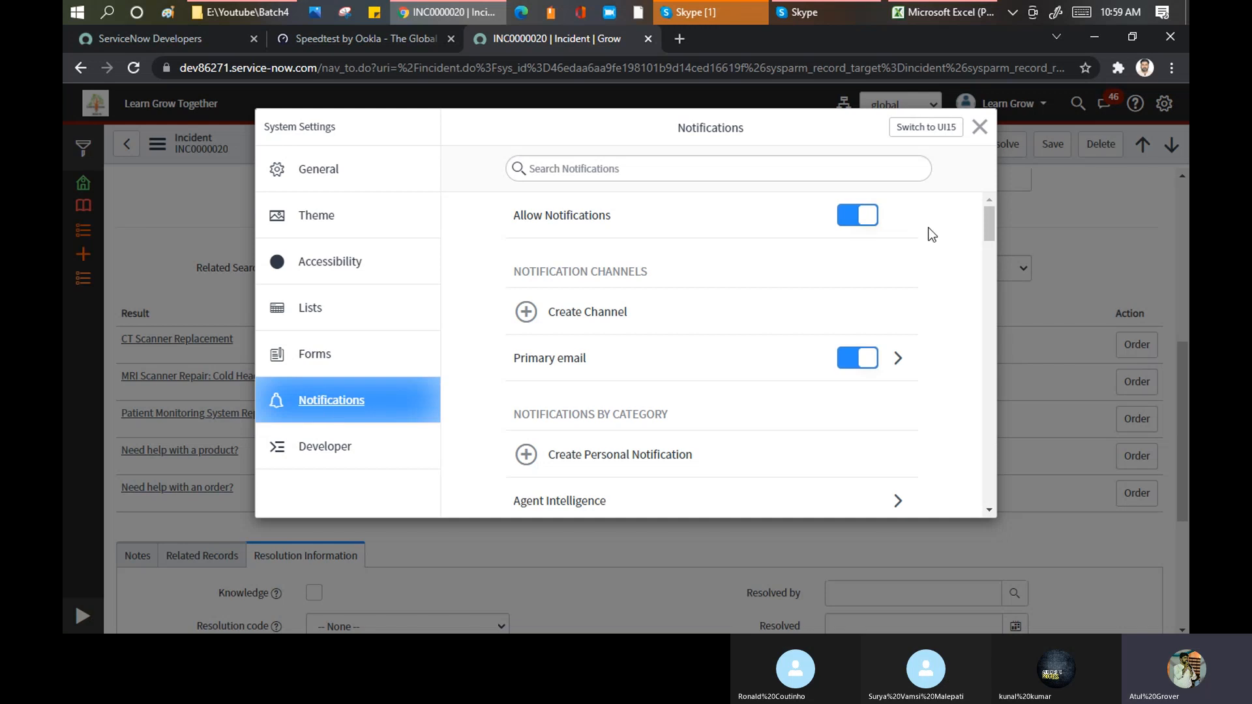
click(980, 128)
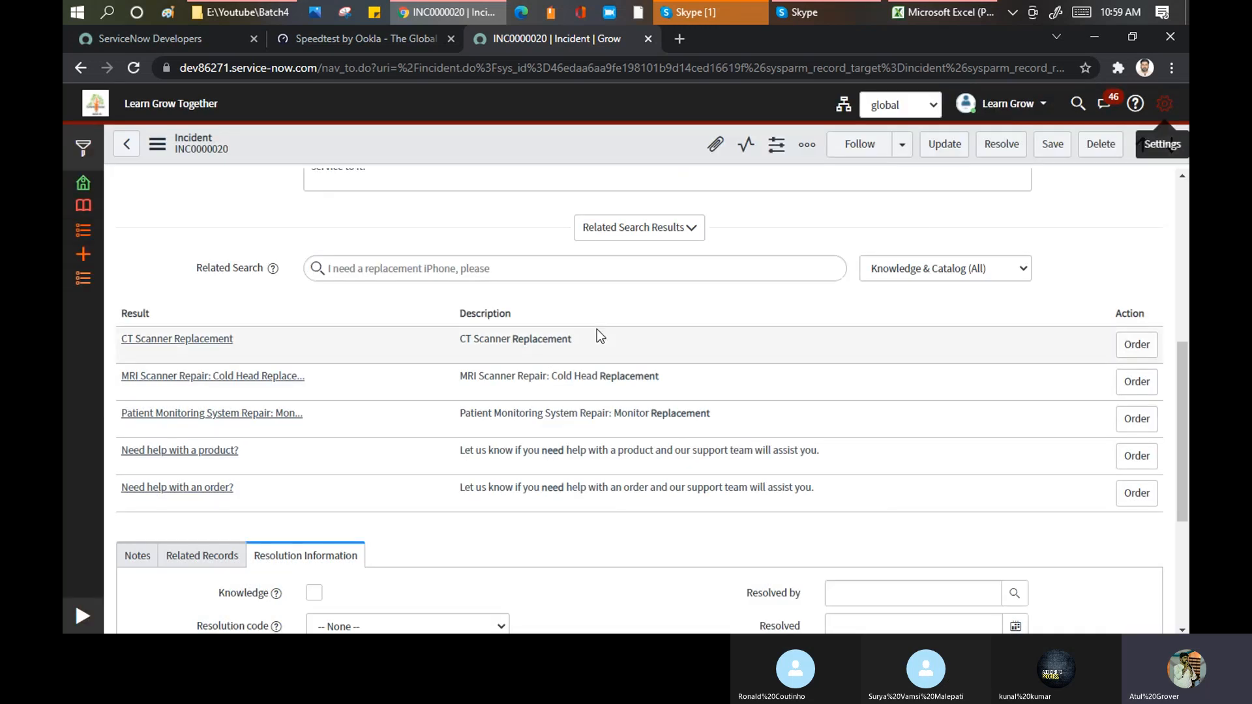
scroll(600, 336, up, 8)
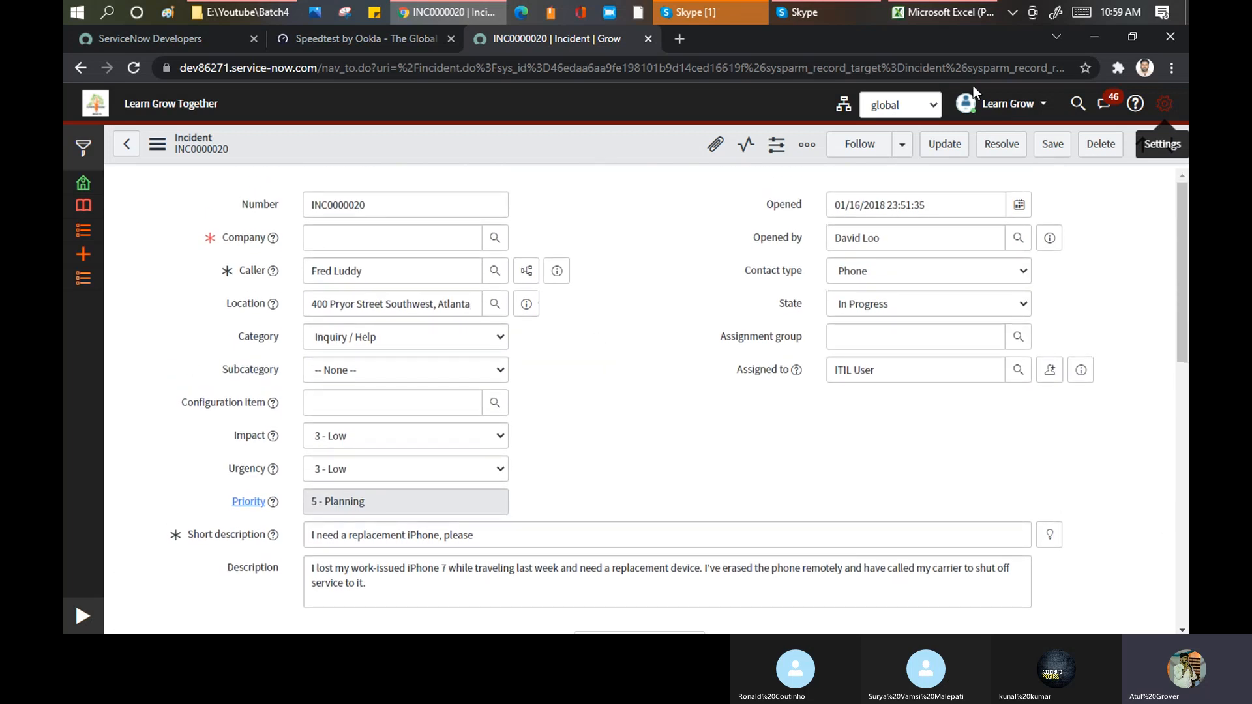
Step: Look through the General, Theme and Forms categories of the system settings and close the settings
click(1164, 103)
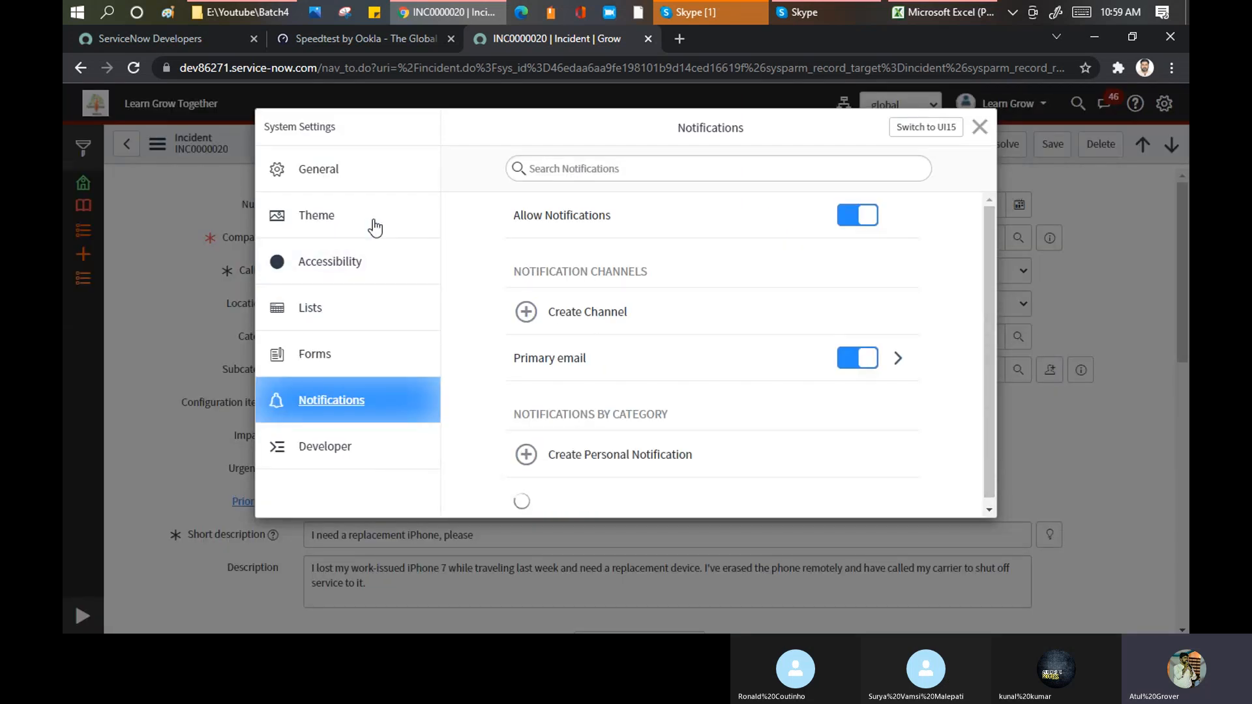
click(324, 167)
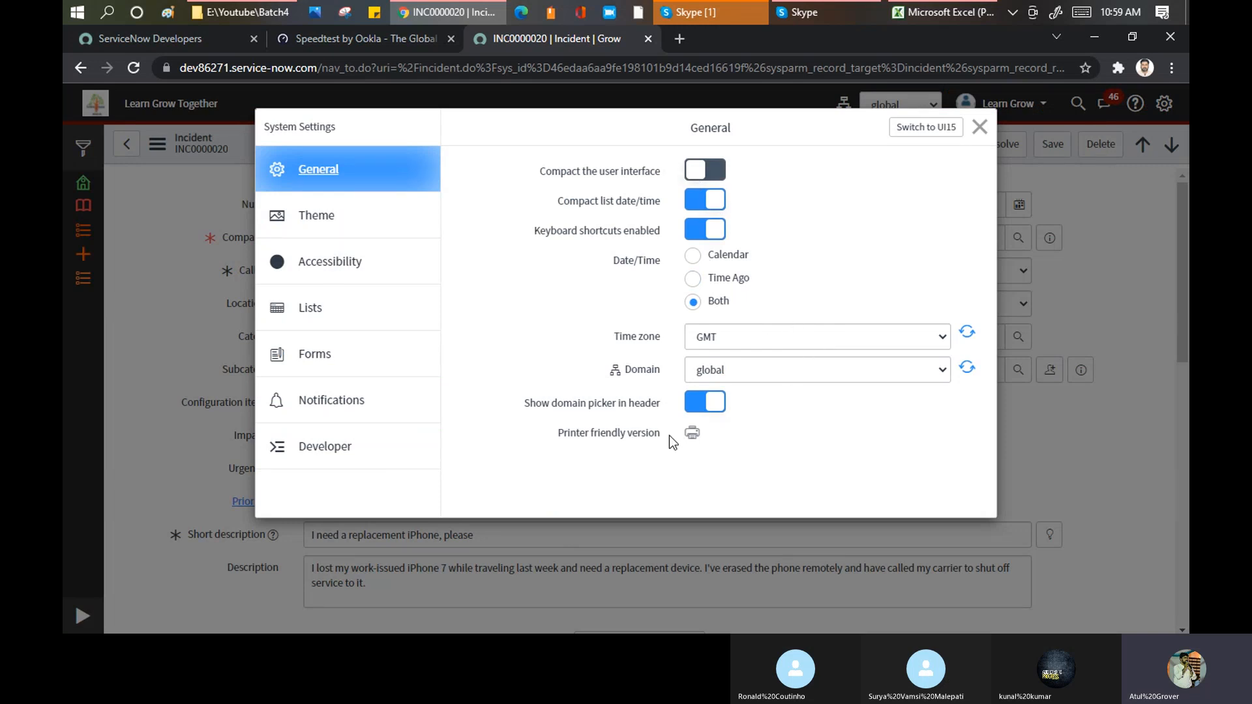
click(350, 267)
click(350, 227)
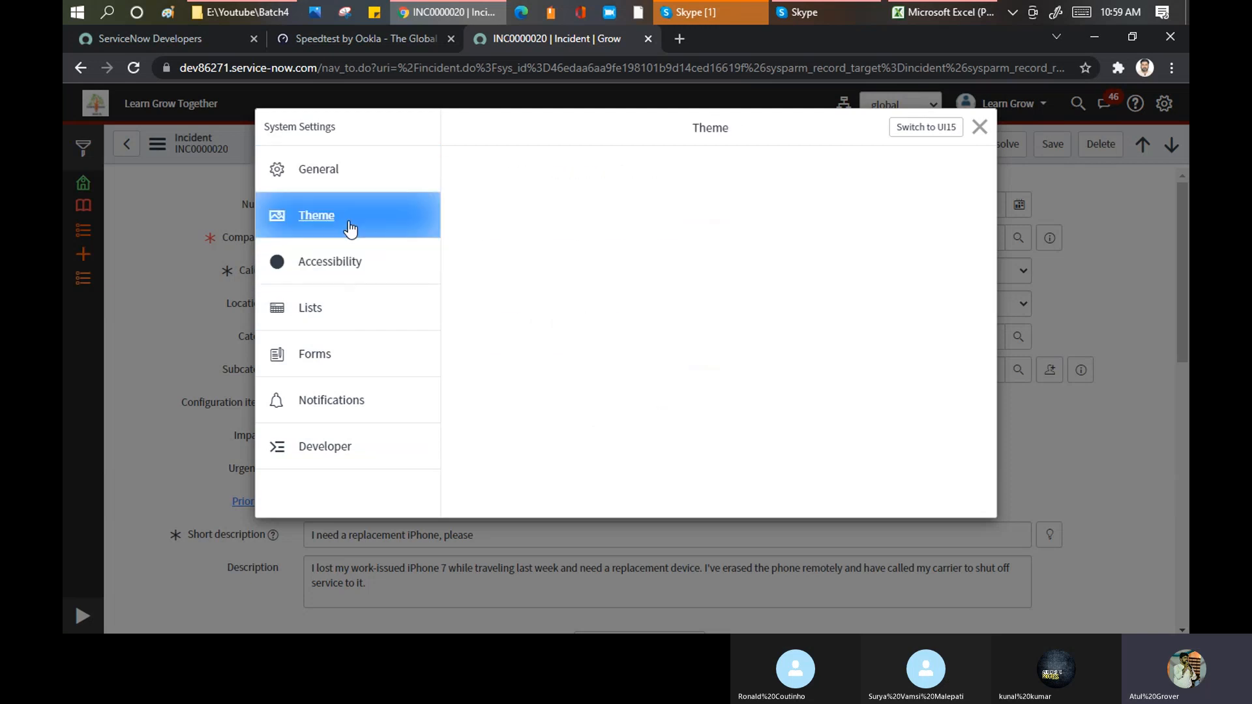
click(321, 351)
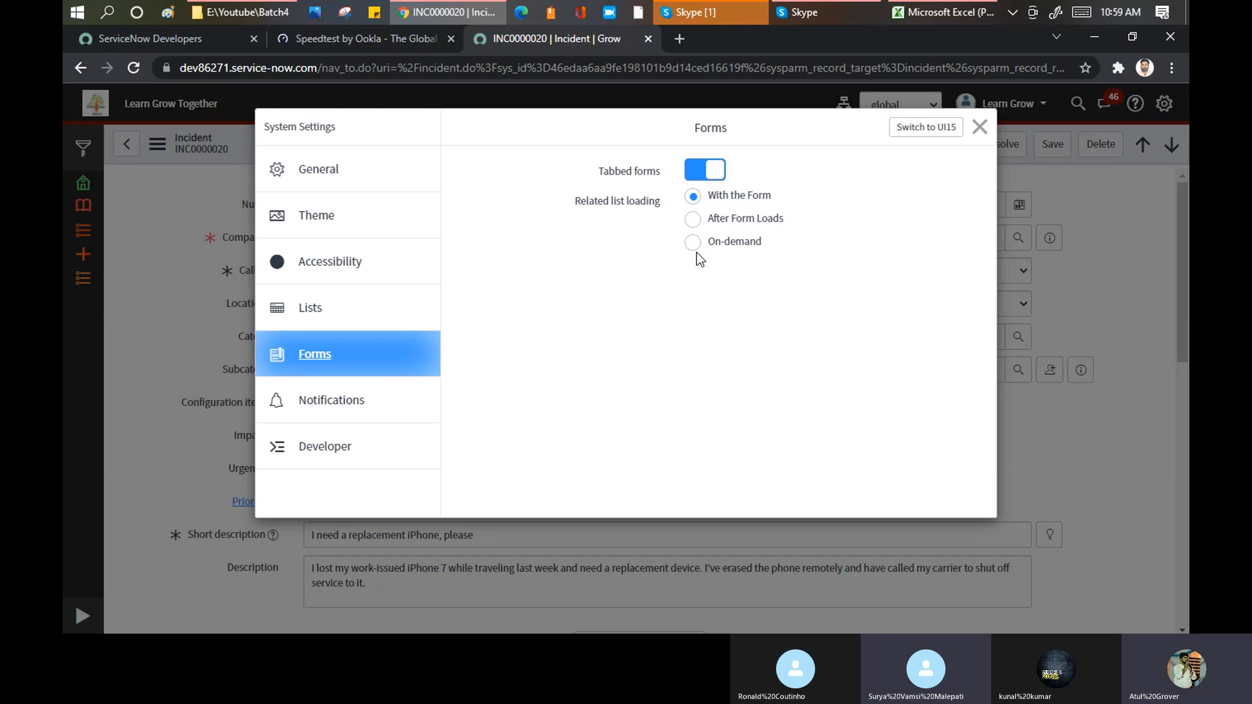
click(979, 127)
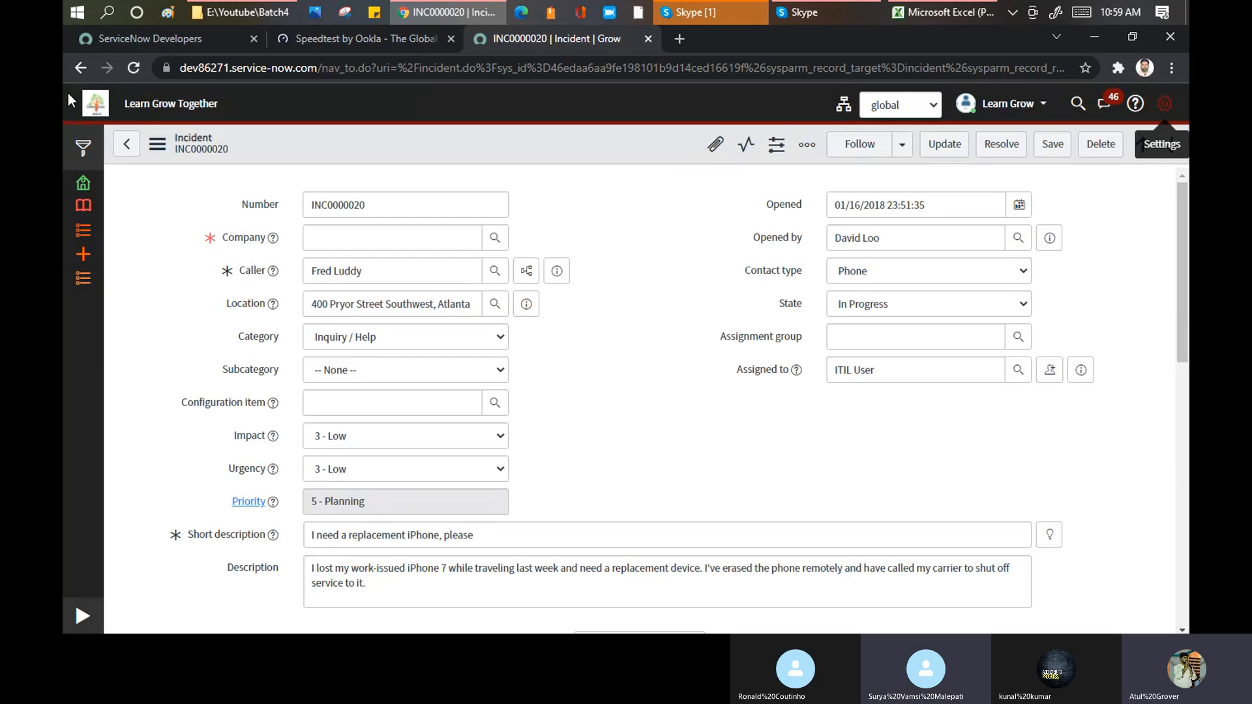
Step: Review the available instance actions on the ServiceNow Developers site, return to the incident and close the system settings
drag(218, 104, 124, 108)
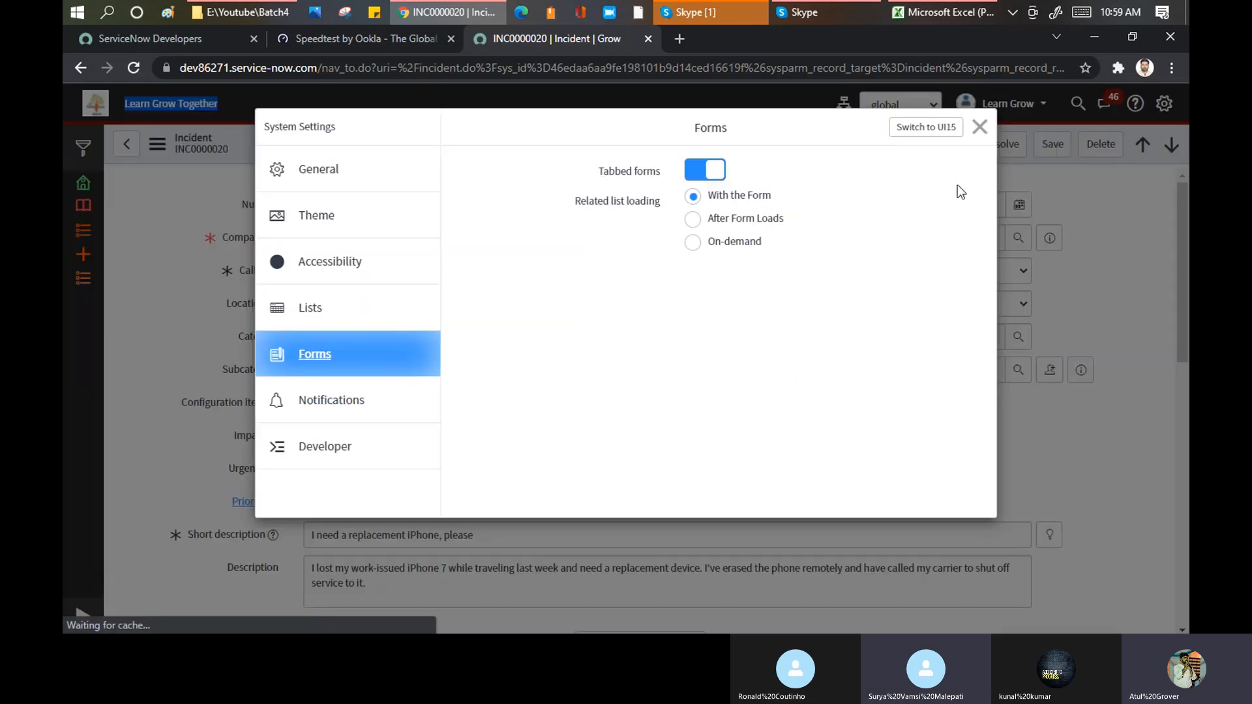
click(918, 130)
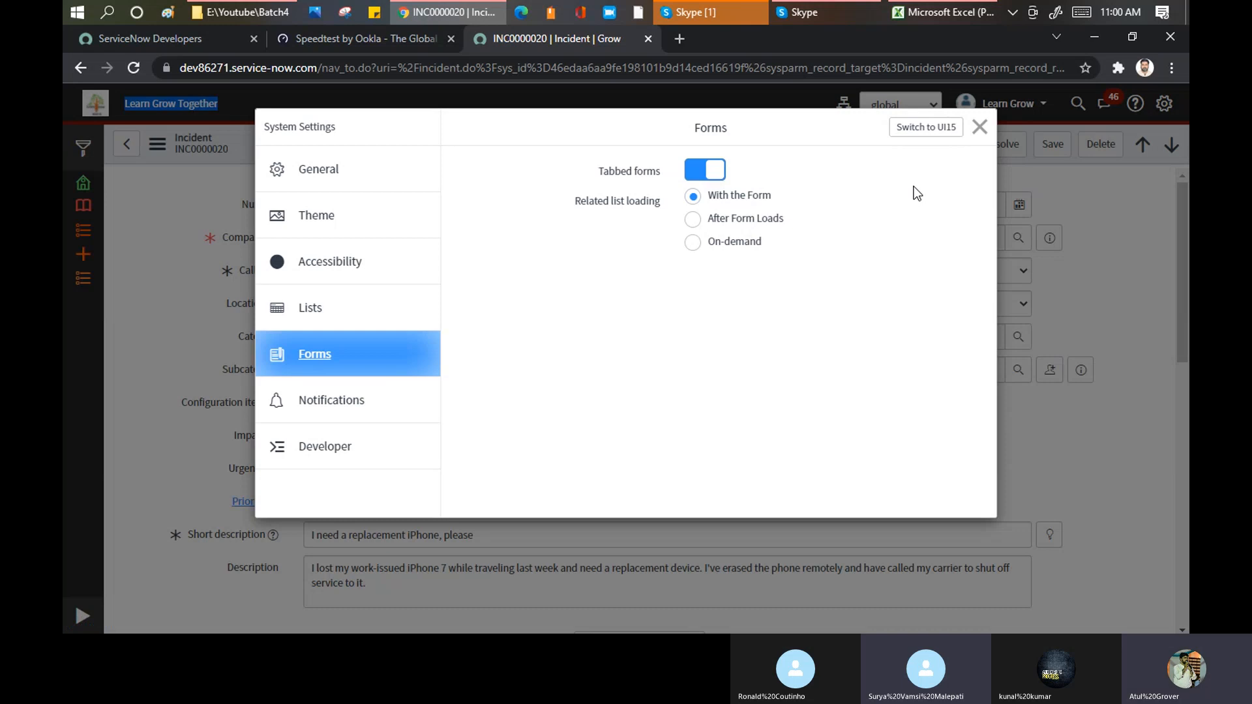
click(206, 30)
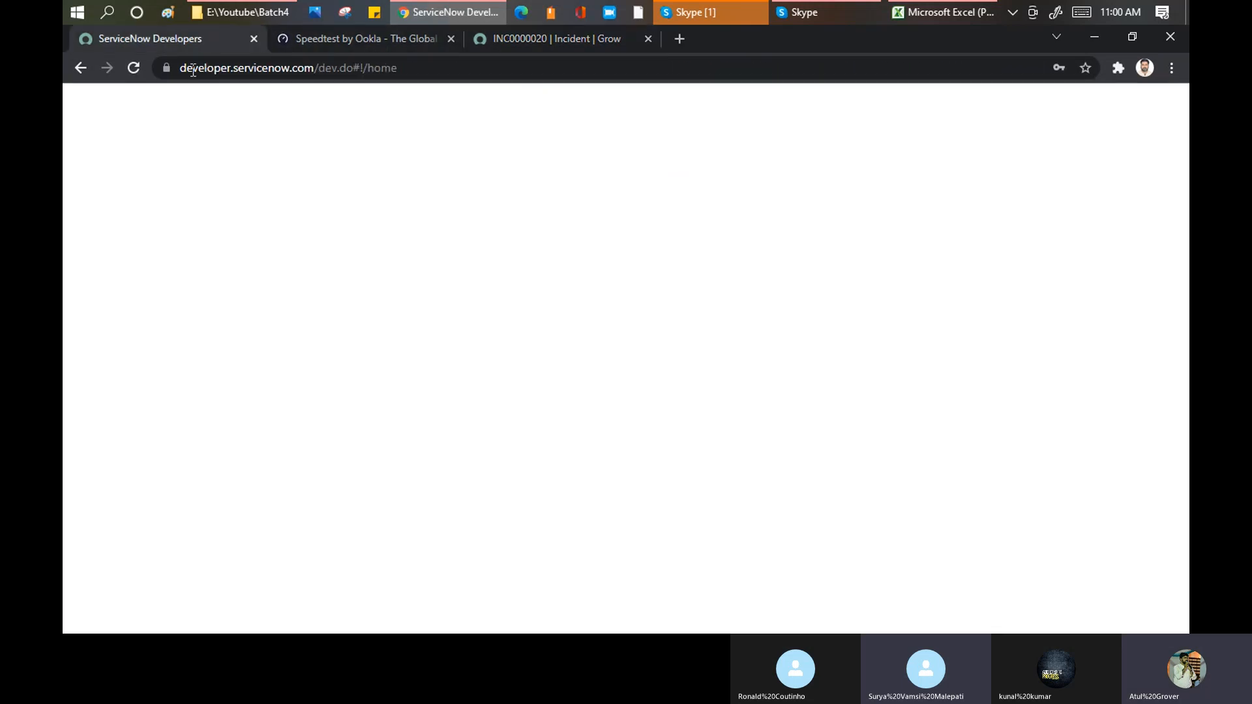
click(358, 456)
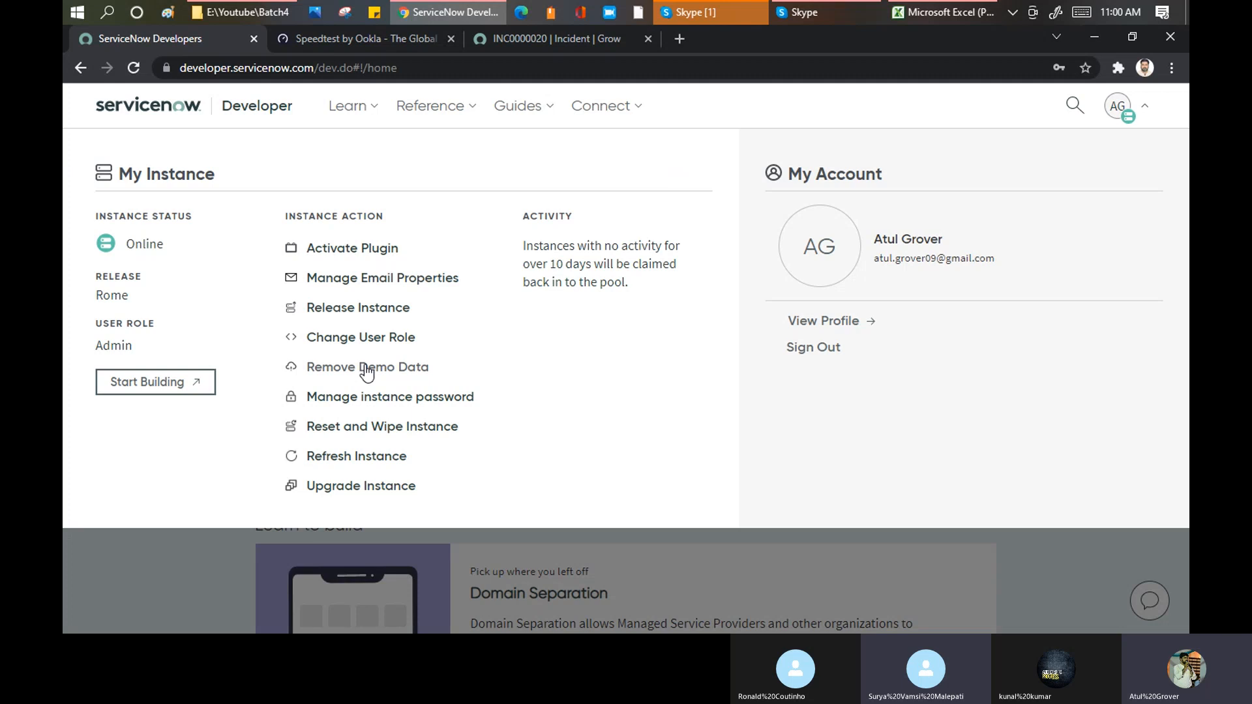
click(554, 36)
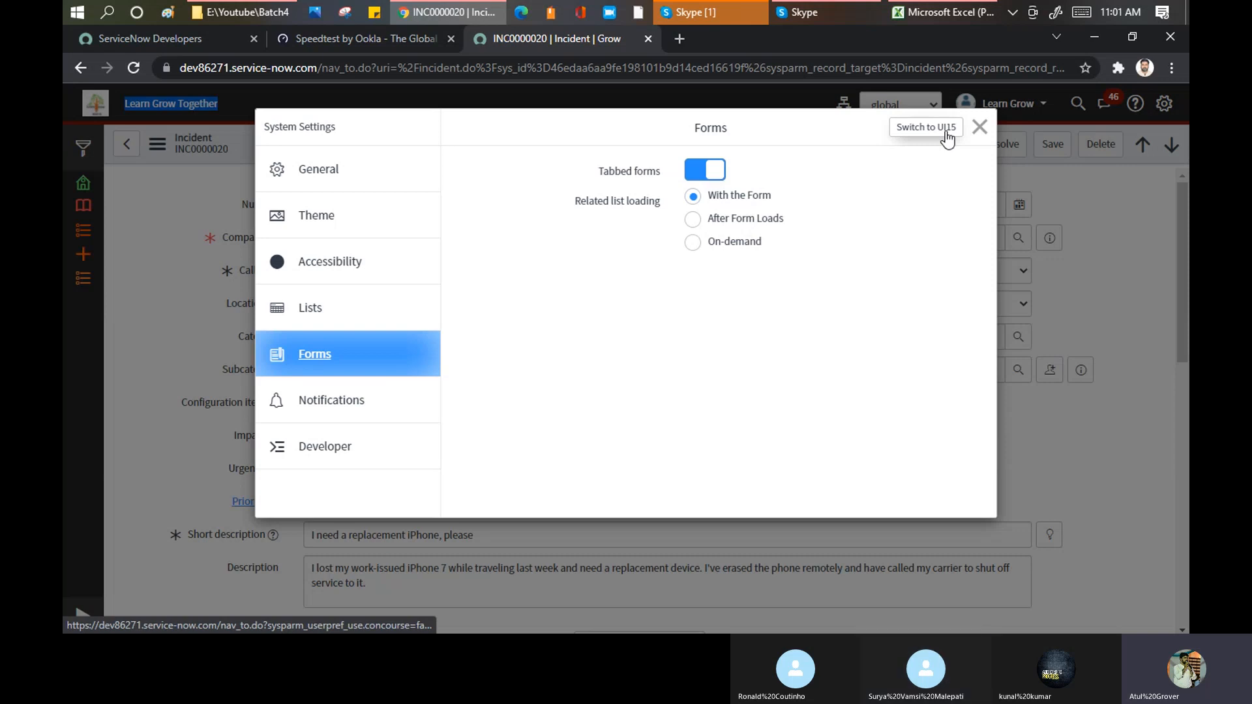
click(980, 126)
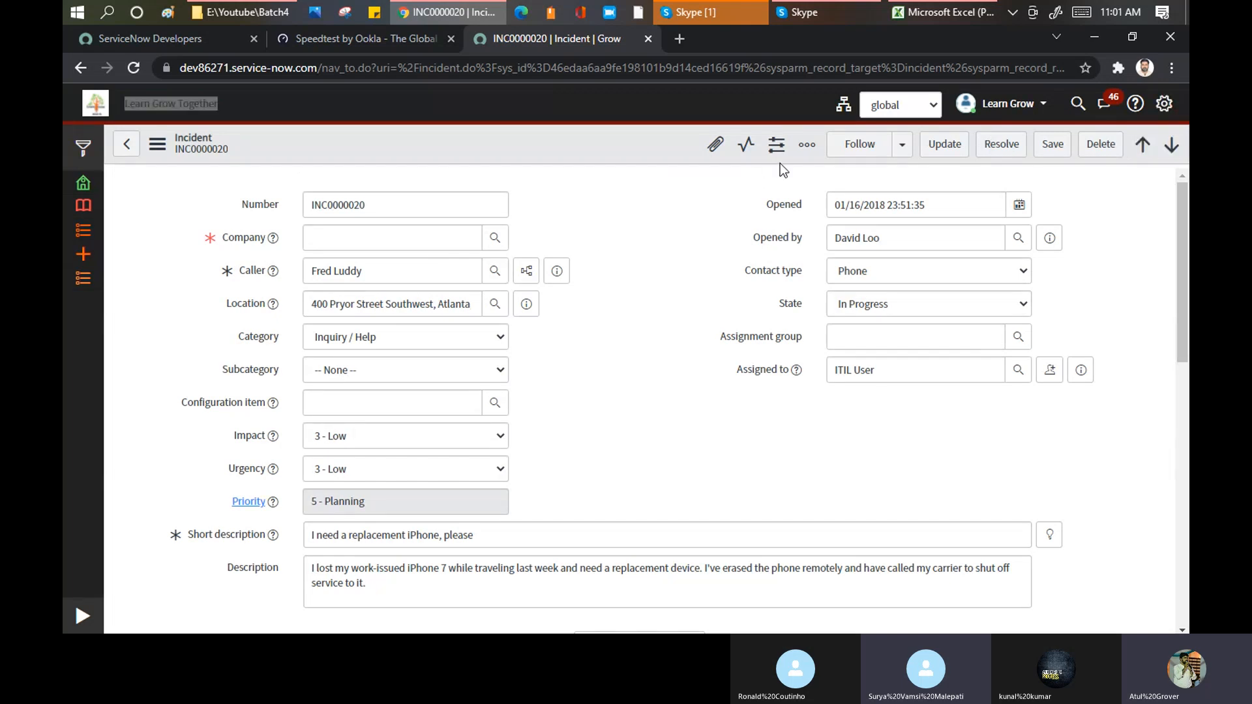
Step: Switch to the Training_Master workbook in Excel, copy the yellow BA/ Requirement Gathering/RACI formatting to cells A6:A7 of the Agenda sheet, and save
click(928, 14)
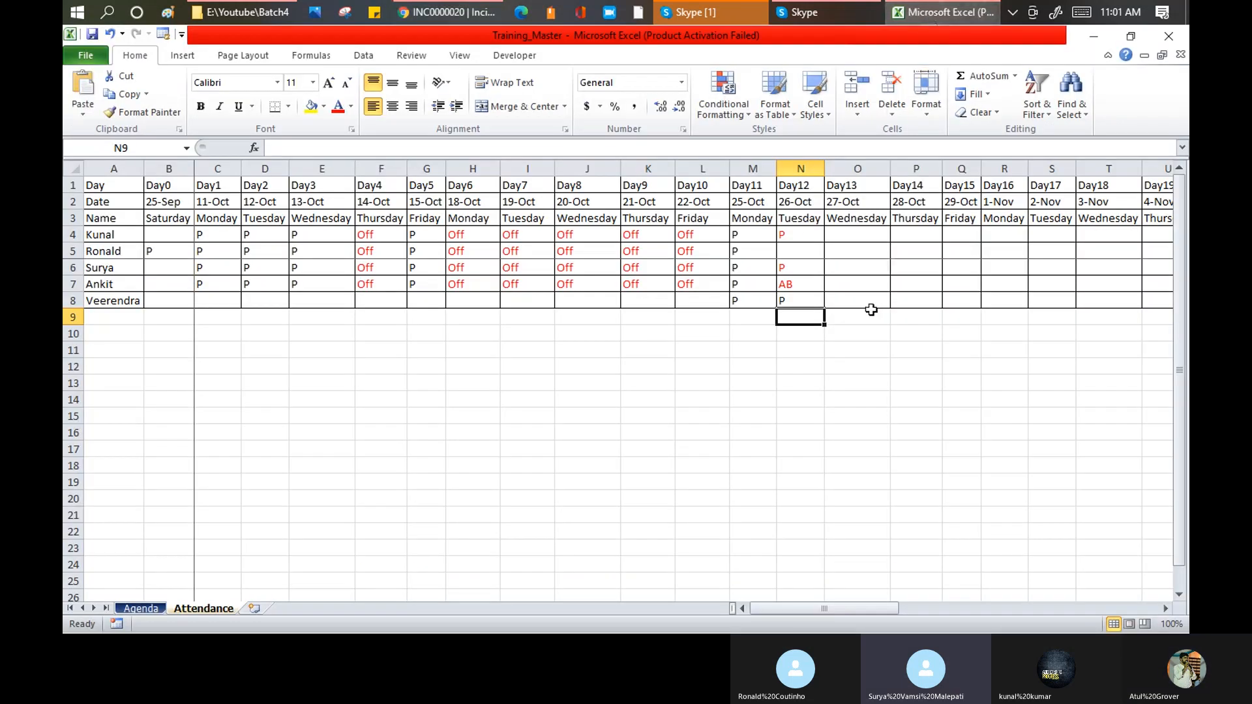
click(149, 609)
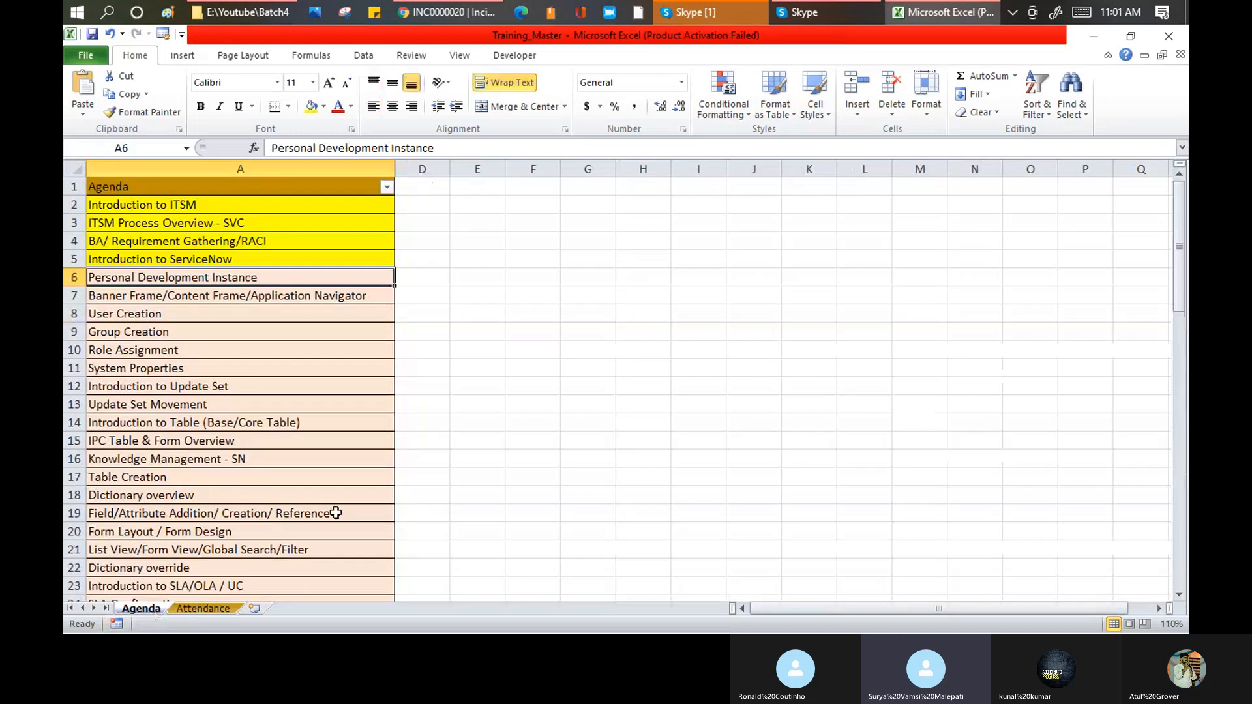
click(257, 295)
click(212, 242)
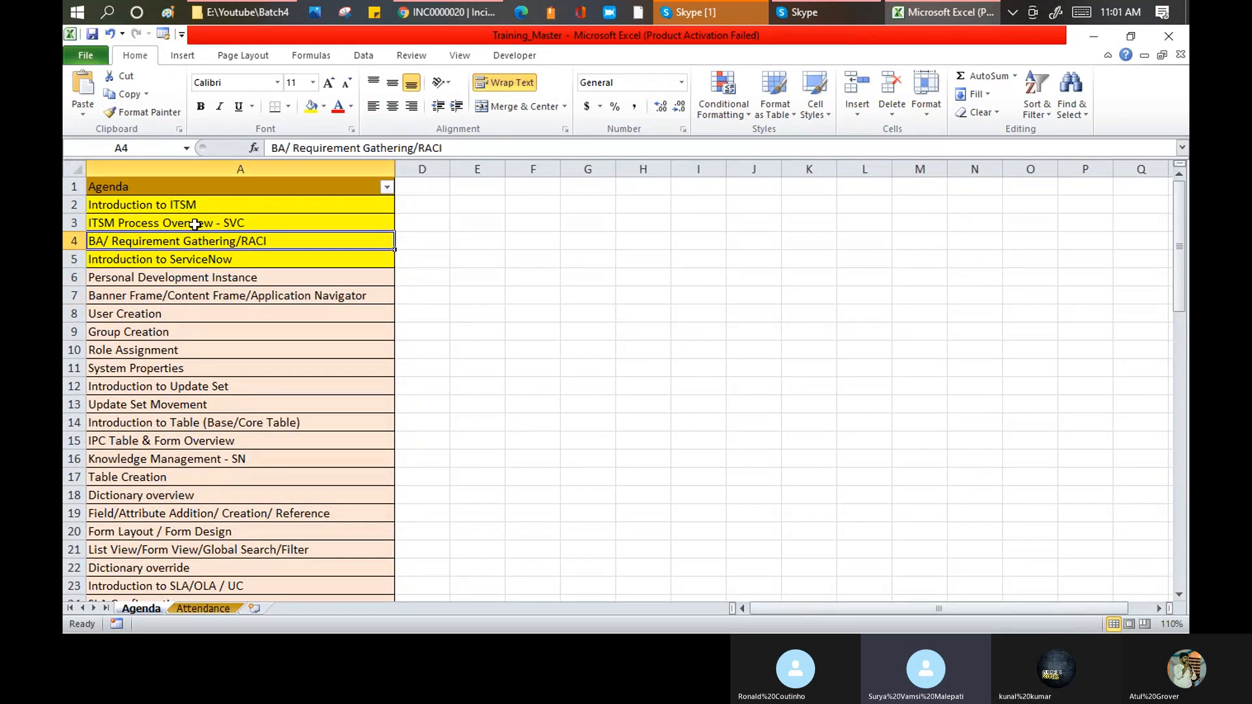
click(143, 112)
drag(208, 279, 205, 288)
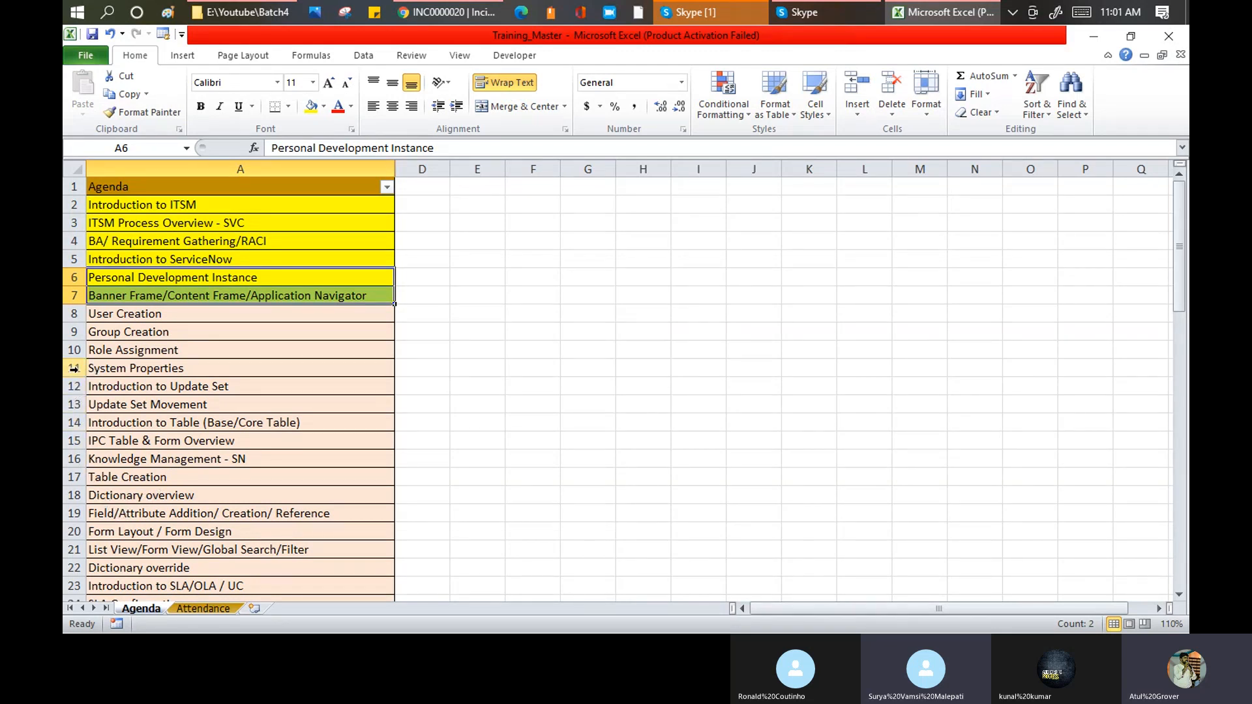
click(92, 34)
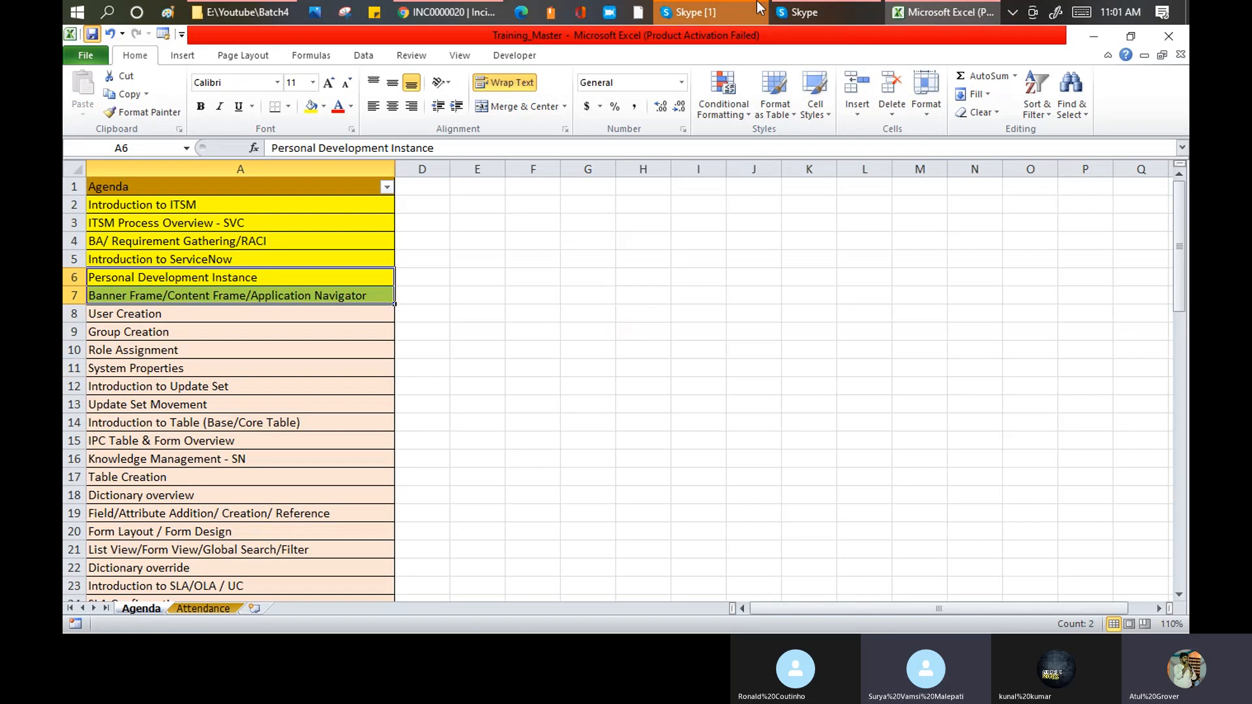
Step: Enter P for Day12 in cell N5 of the Attendance sheet and switch to the Skype call
click(213, 610)
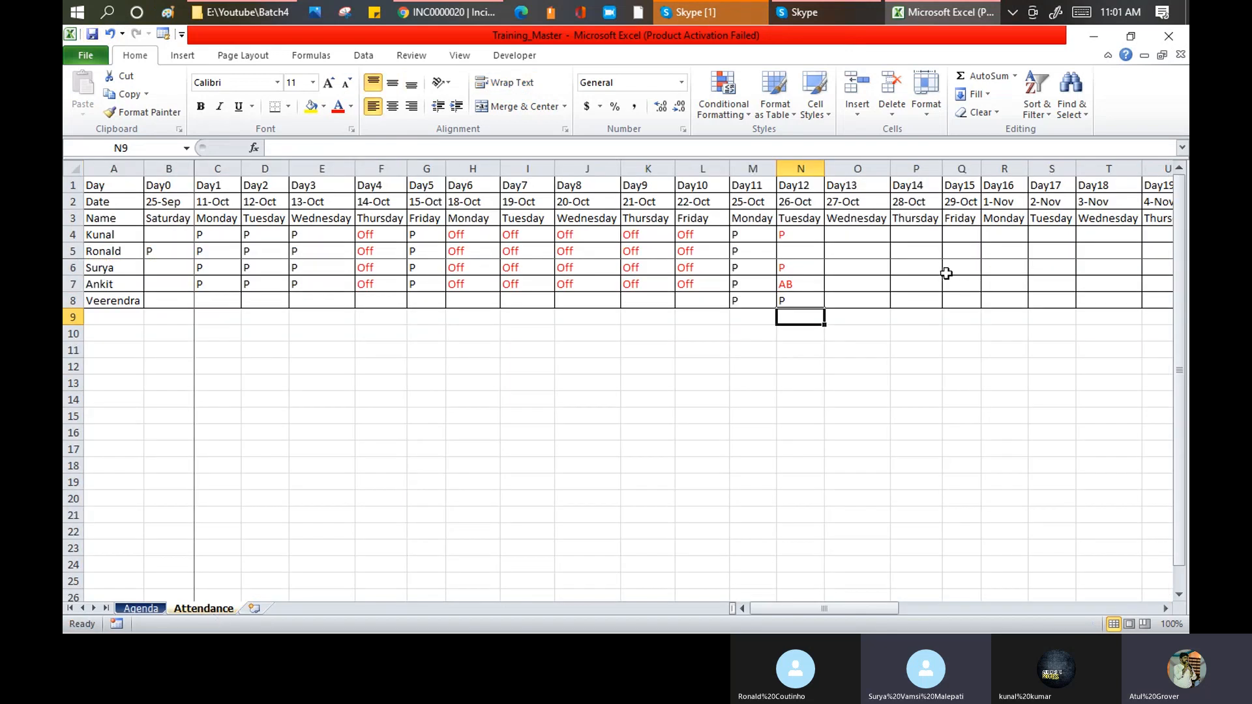
click(808, 255)
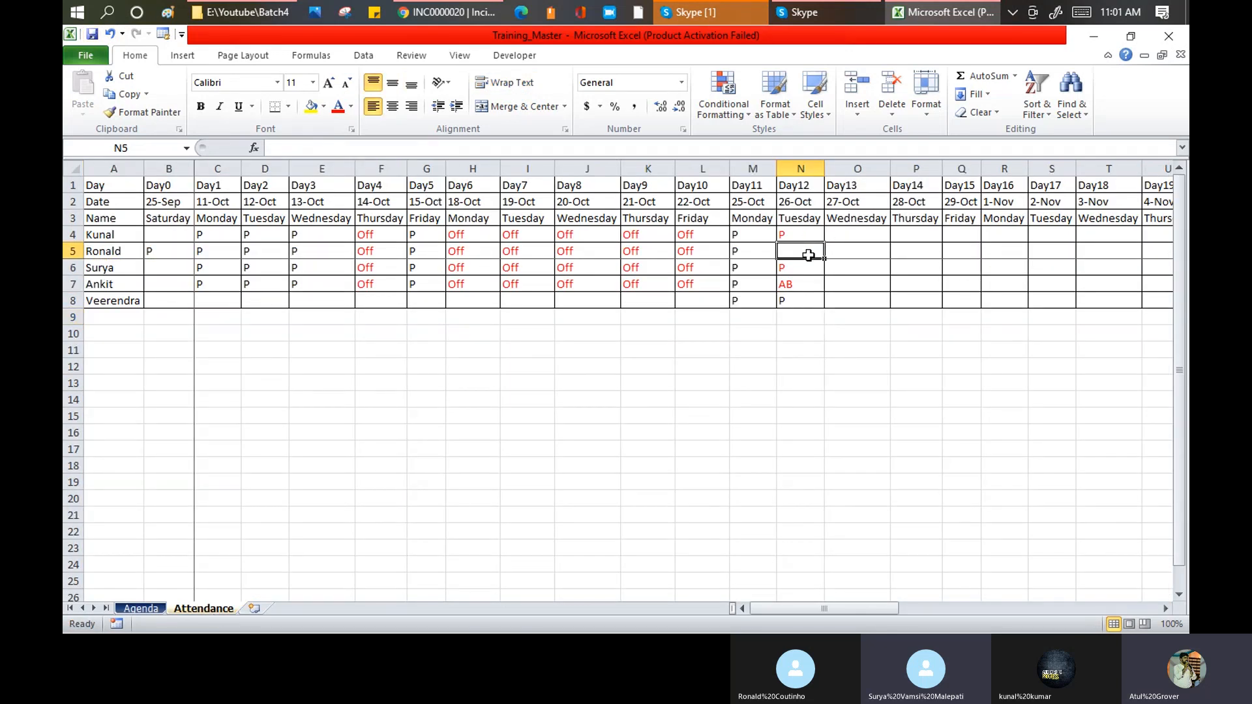
text(P)
key(Return)
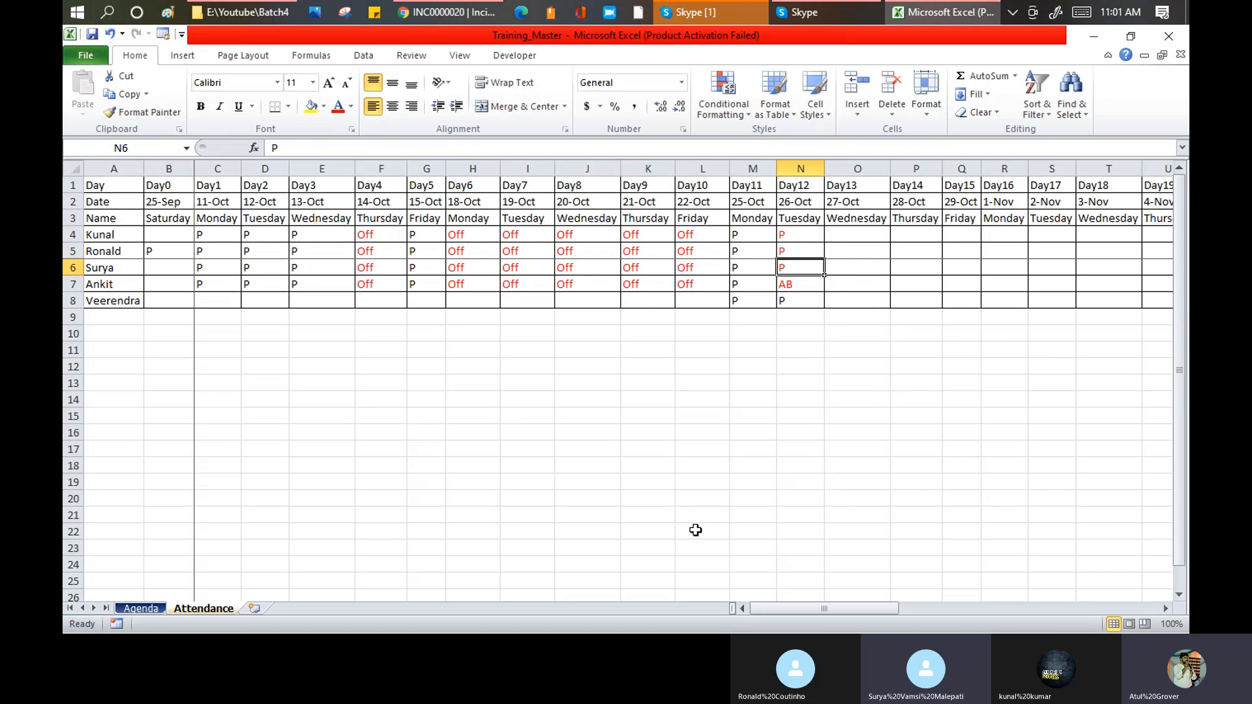
click(792, 16)
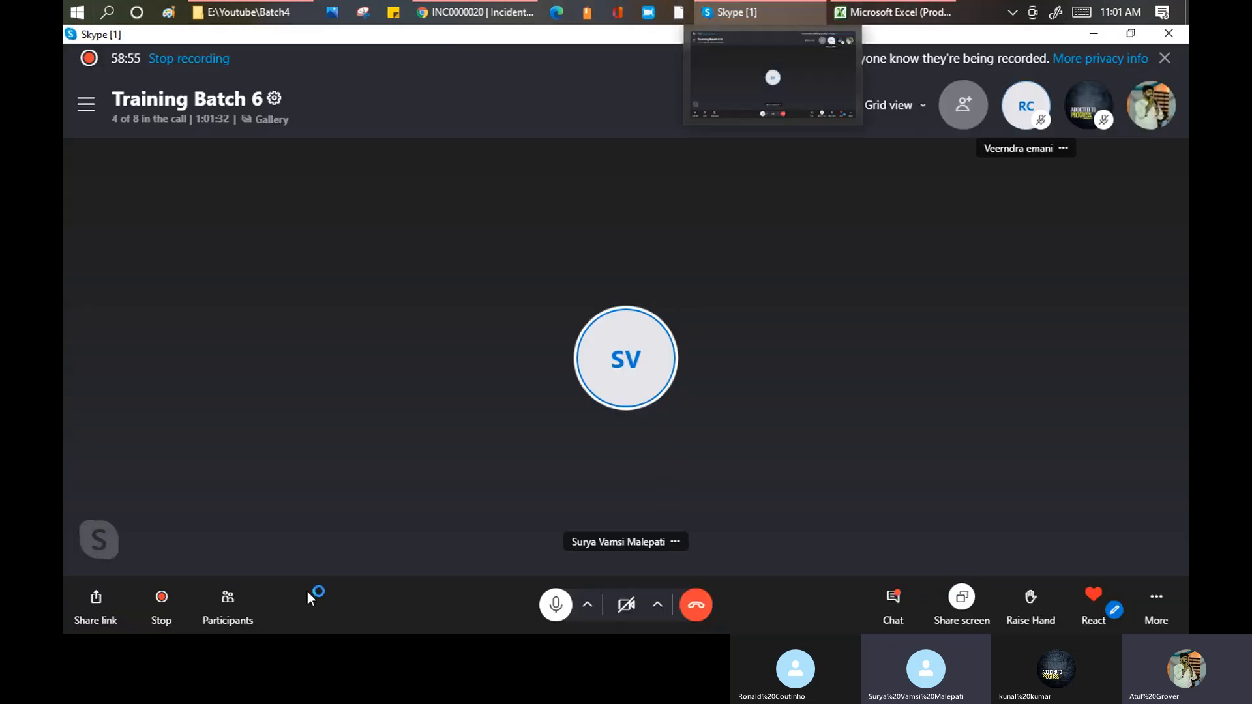